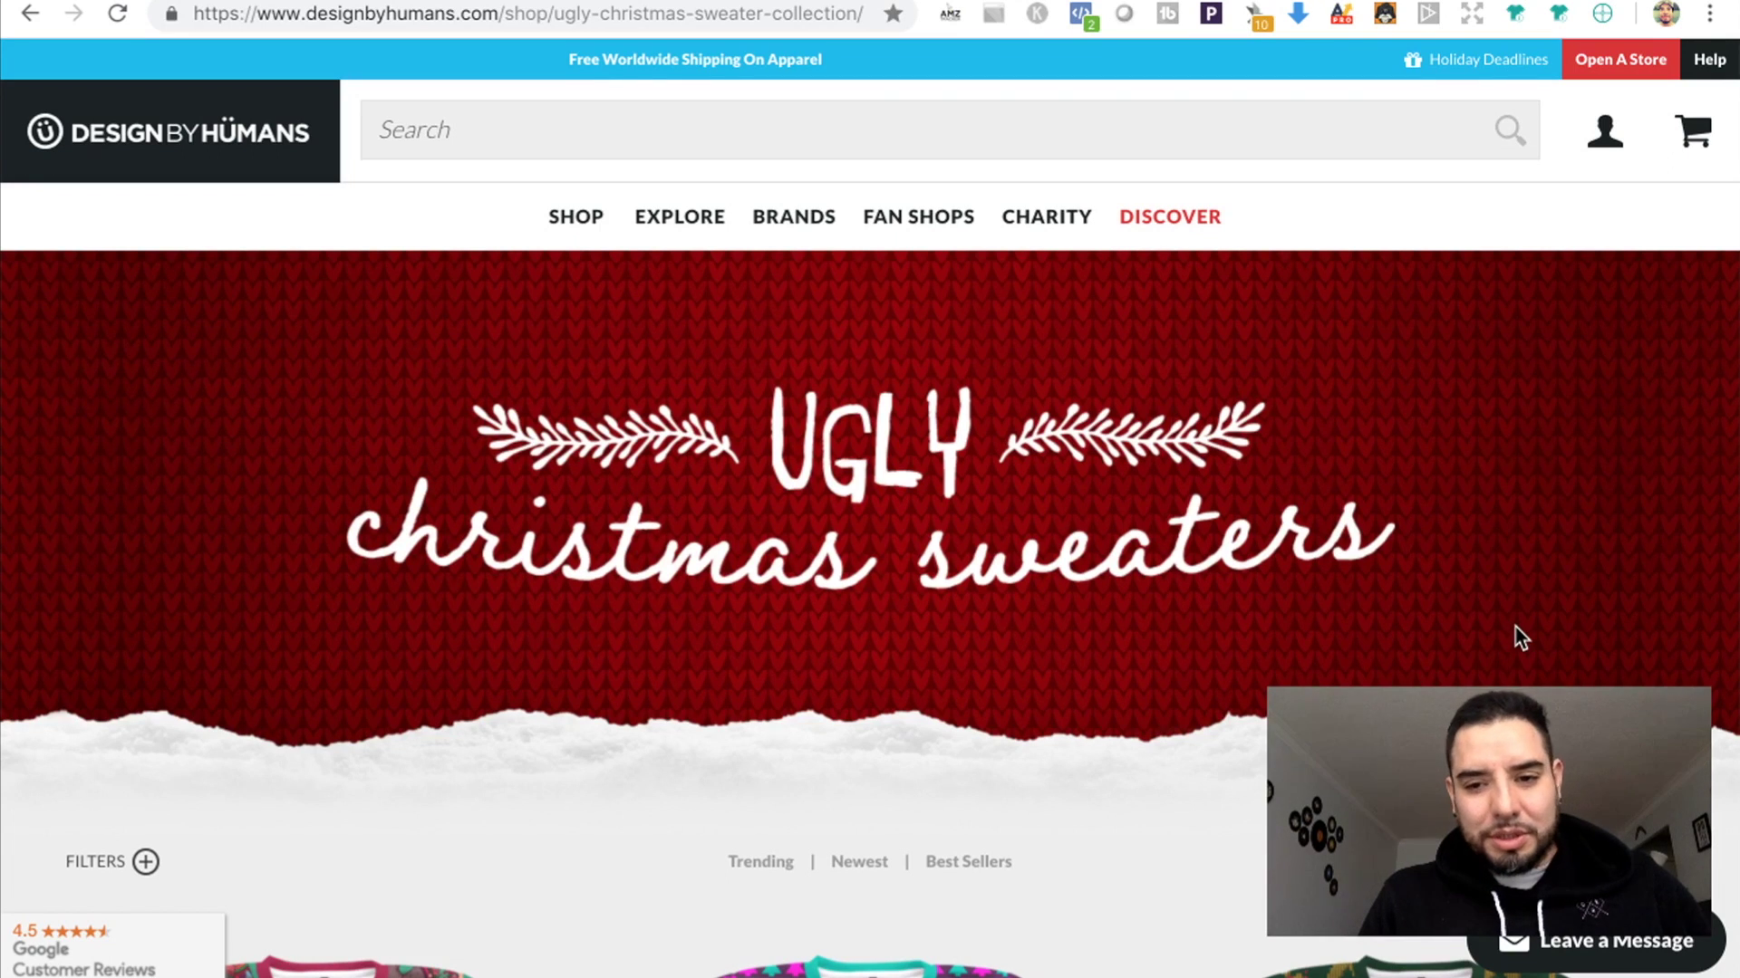
- Inspect the knit pattern, selecting the red snowflake rows and the small object among the trees
scroll(1514, 626, down, 4)
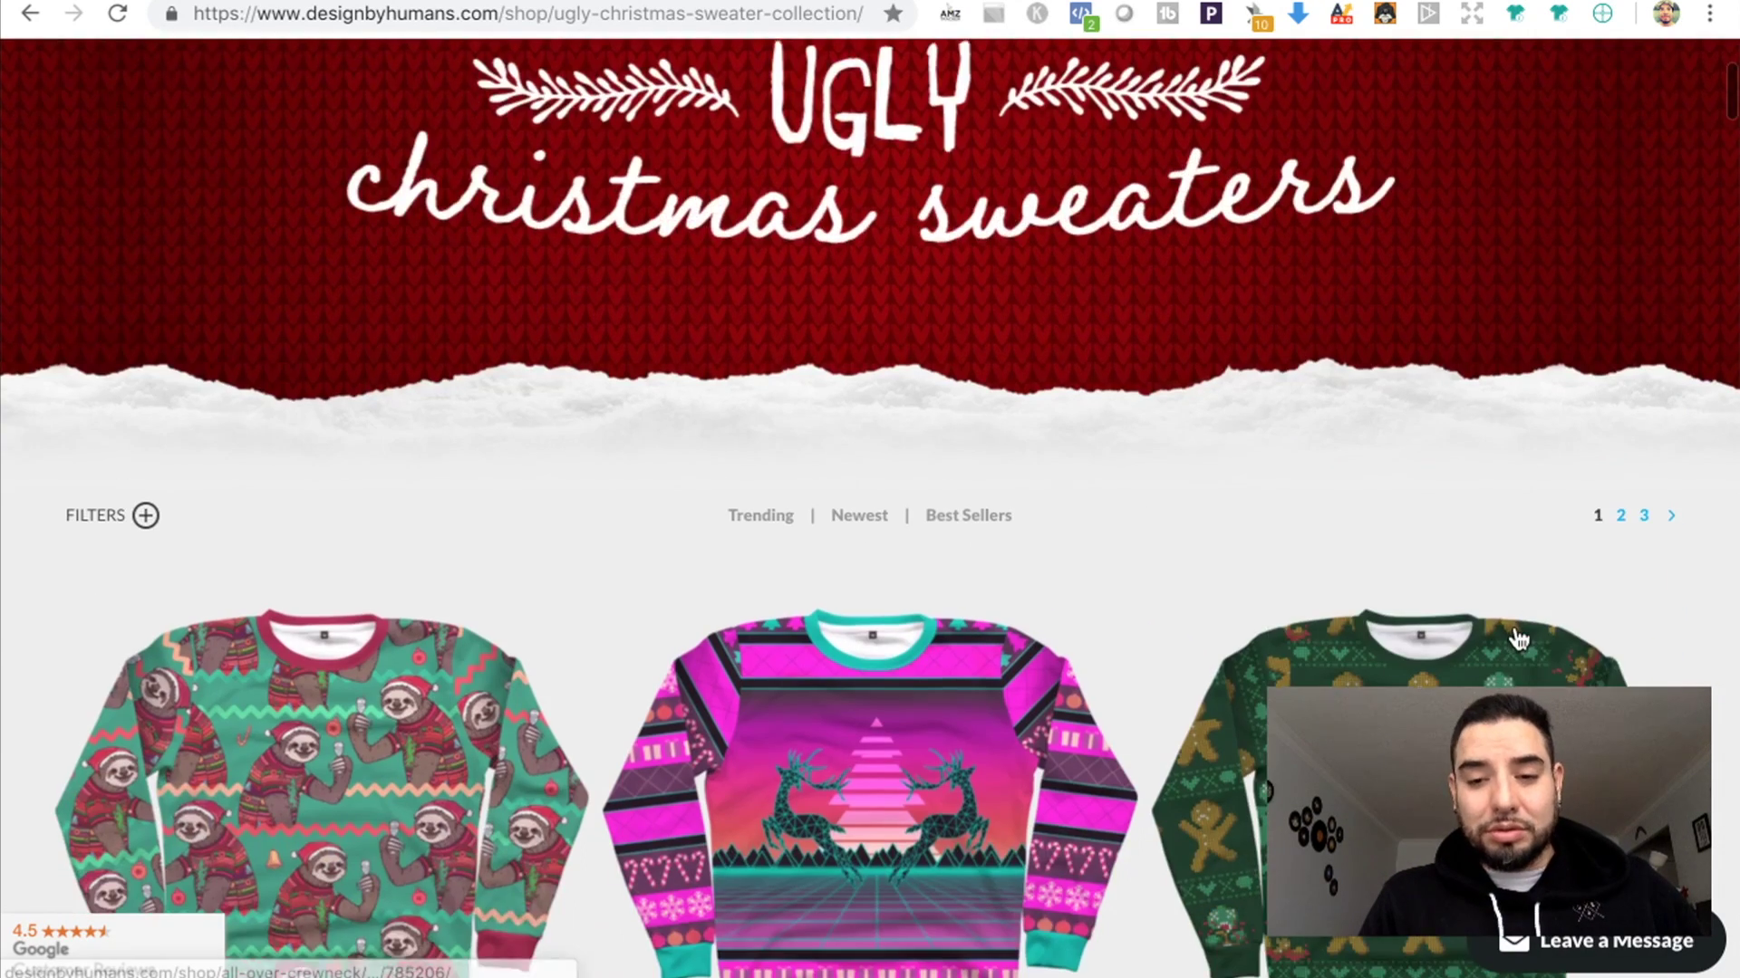
scroll(1518, 640, down, 8)
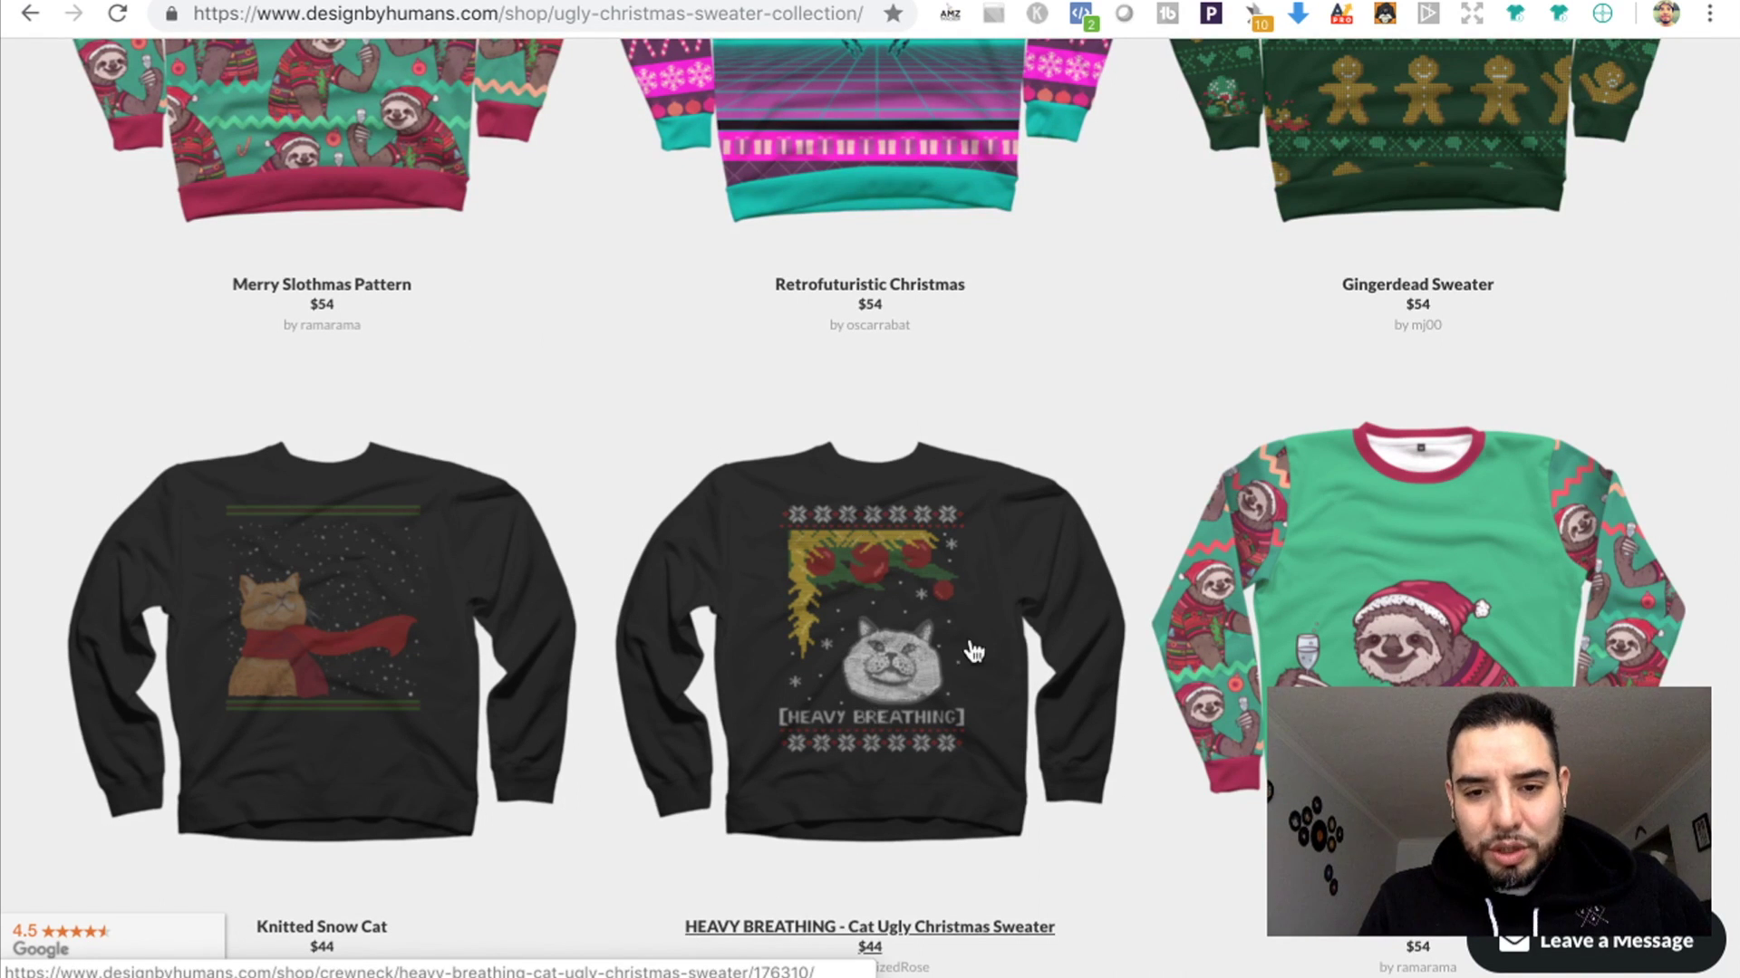
scroll(936, 648, down, 1)
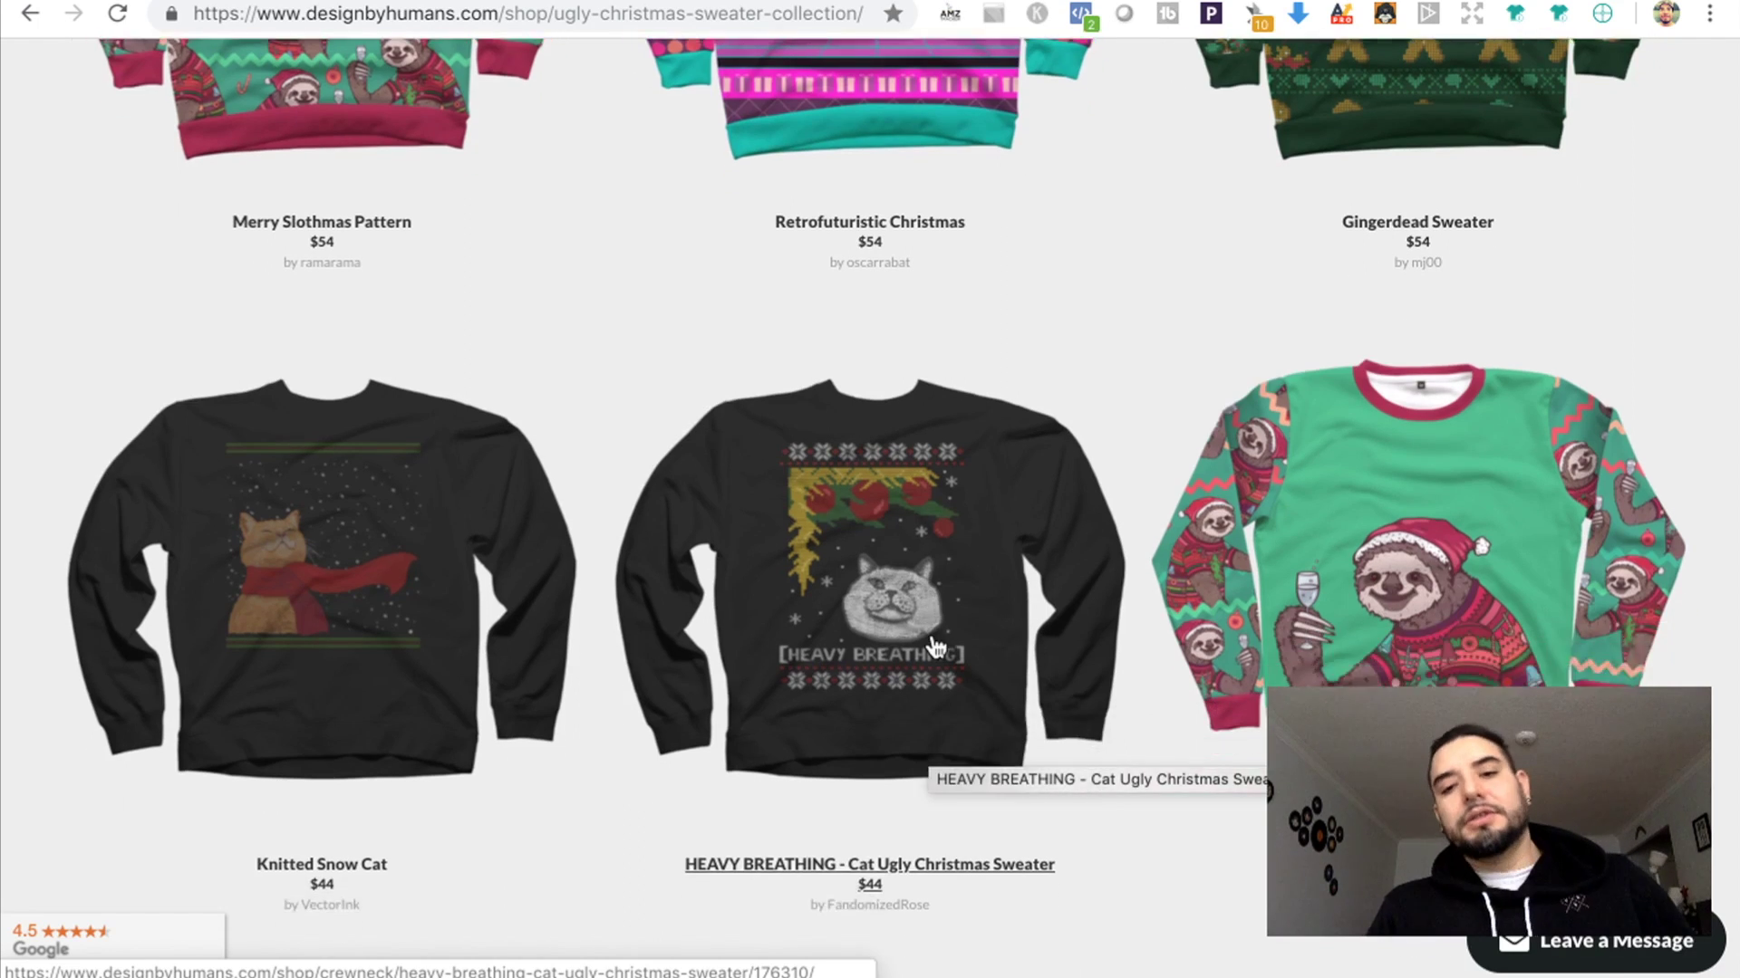
scroll(936, 648, down, 10)
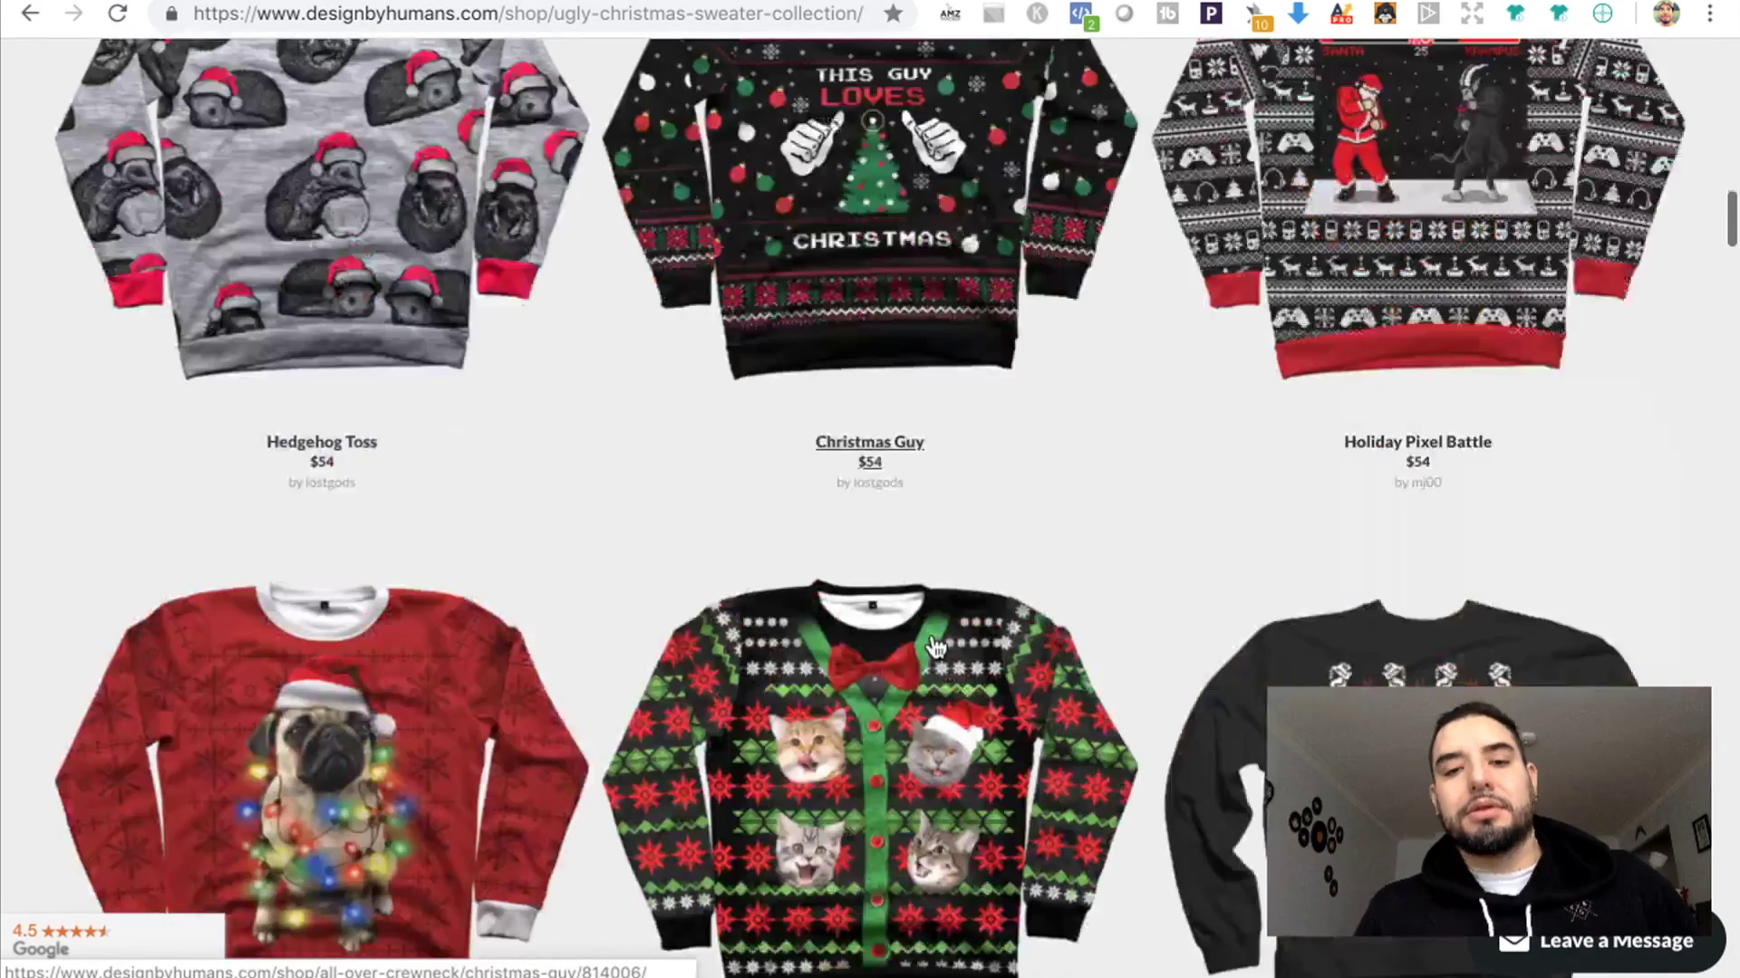
scroll(936, 648, down, 2)
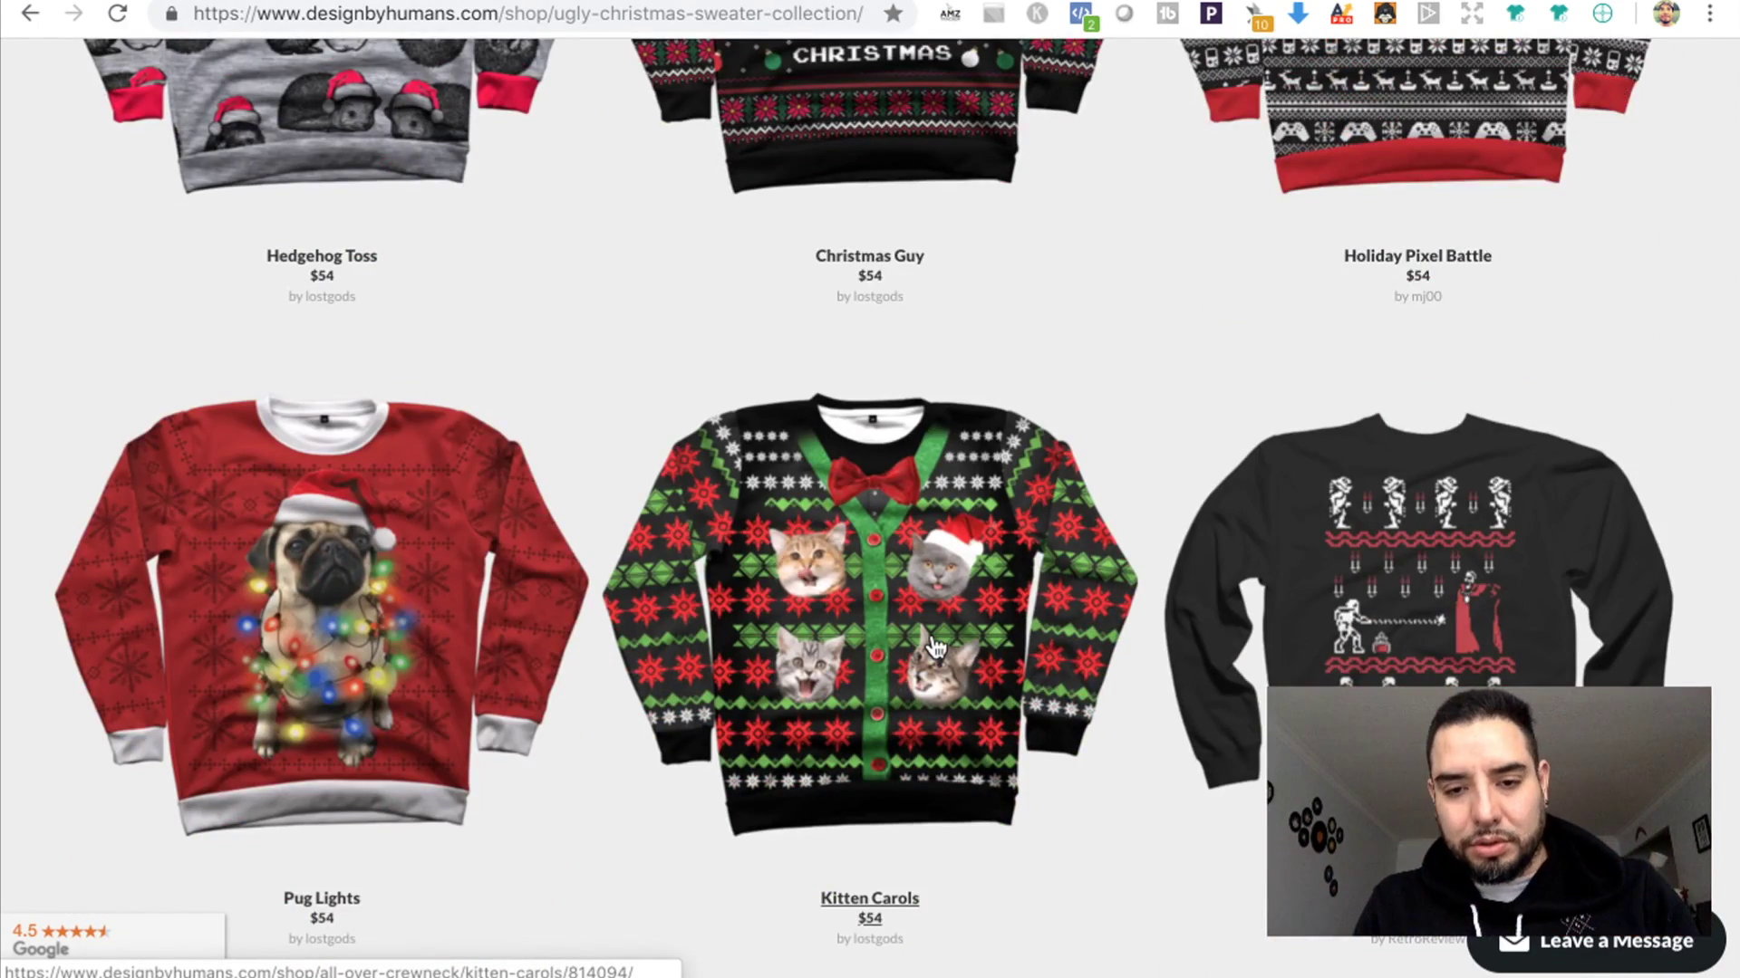
scroll(974, 686, down, 1)
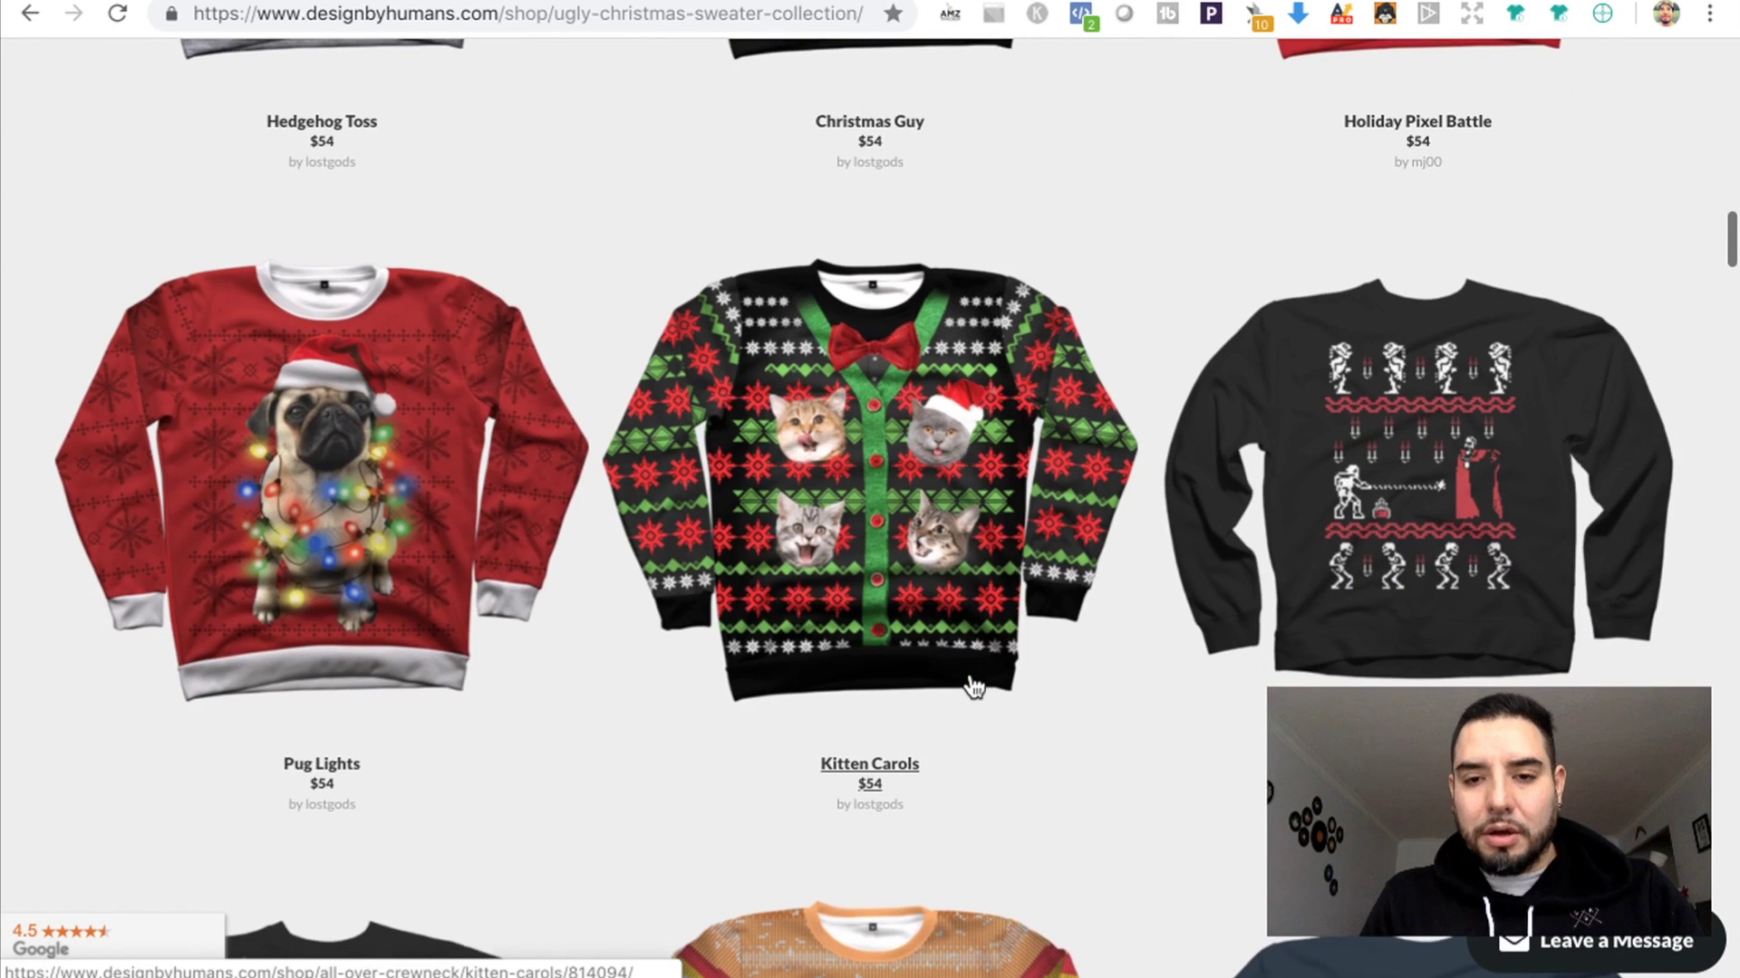
scroll(974, 685, down, 1)
scroll(974, 685, up, 4)
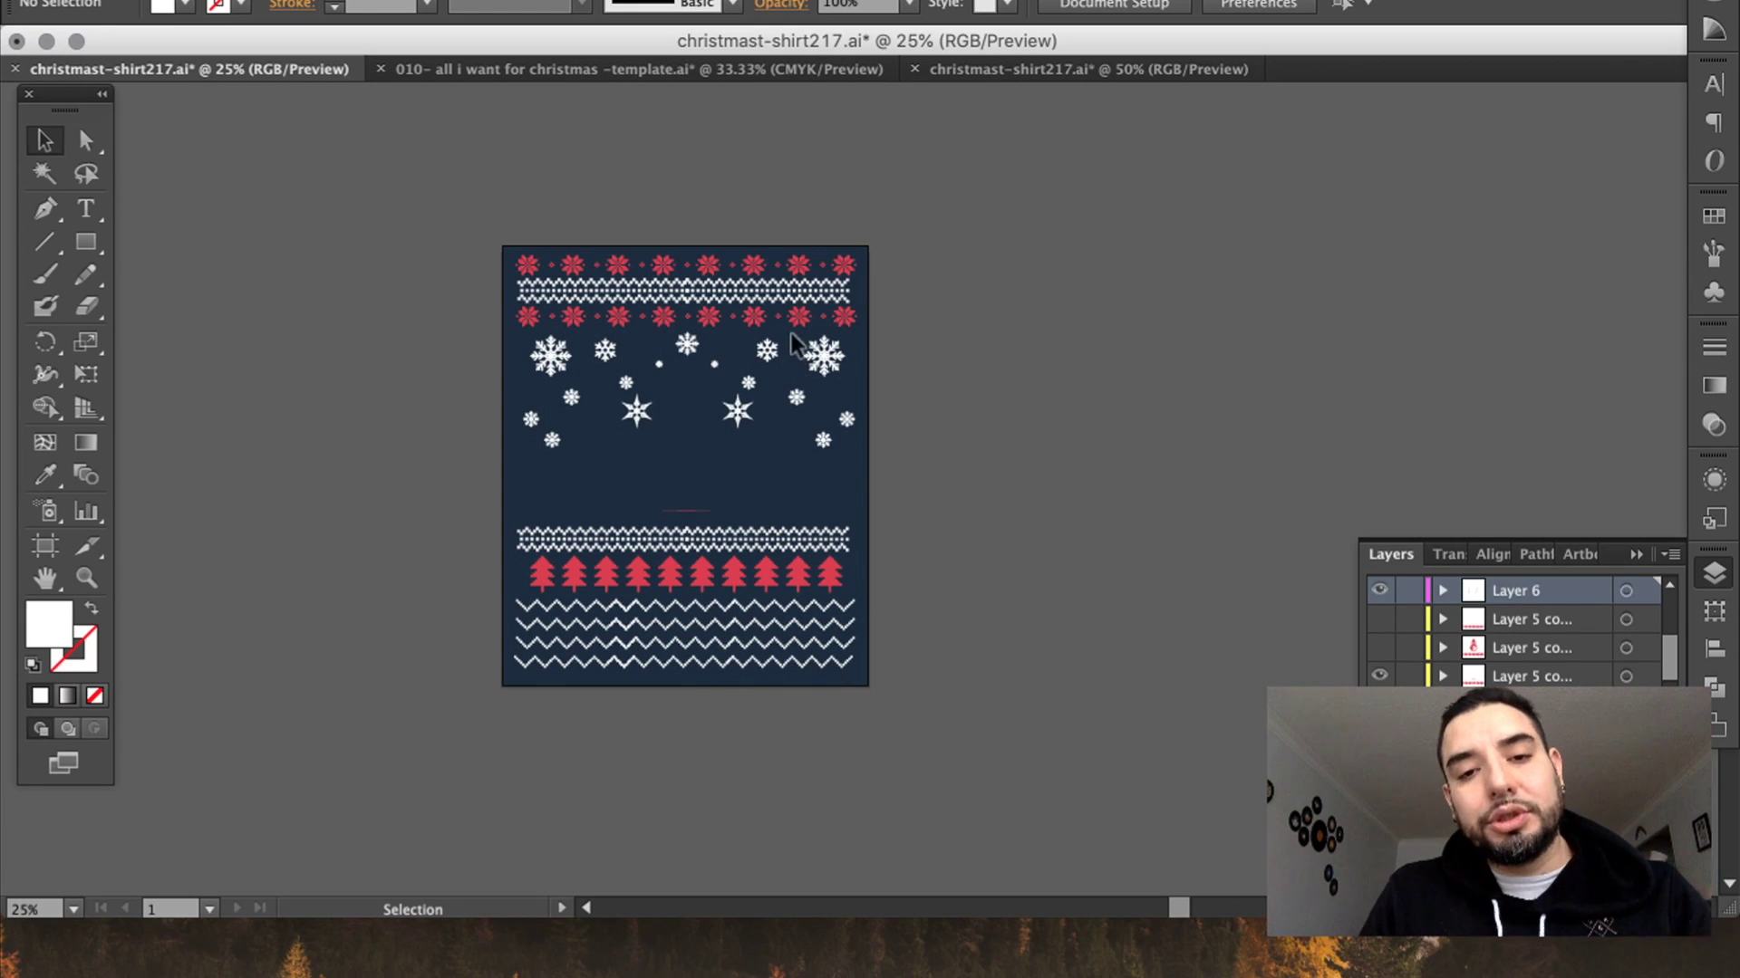
click(701, 270)
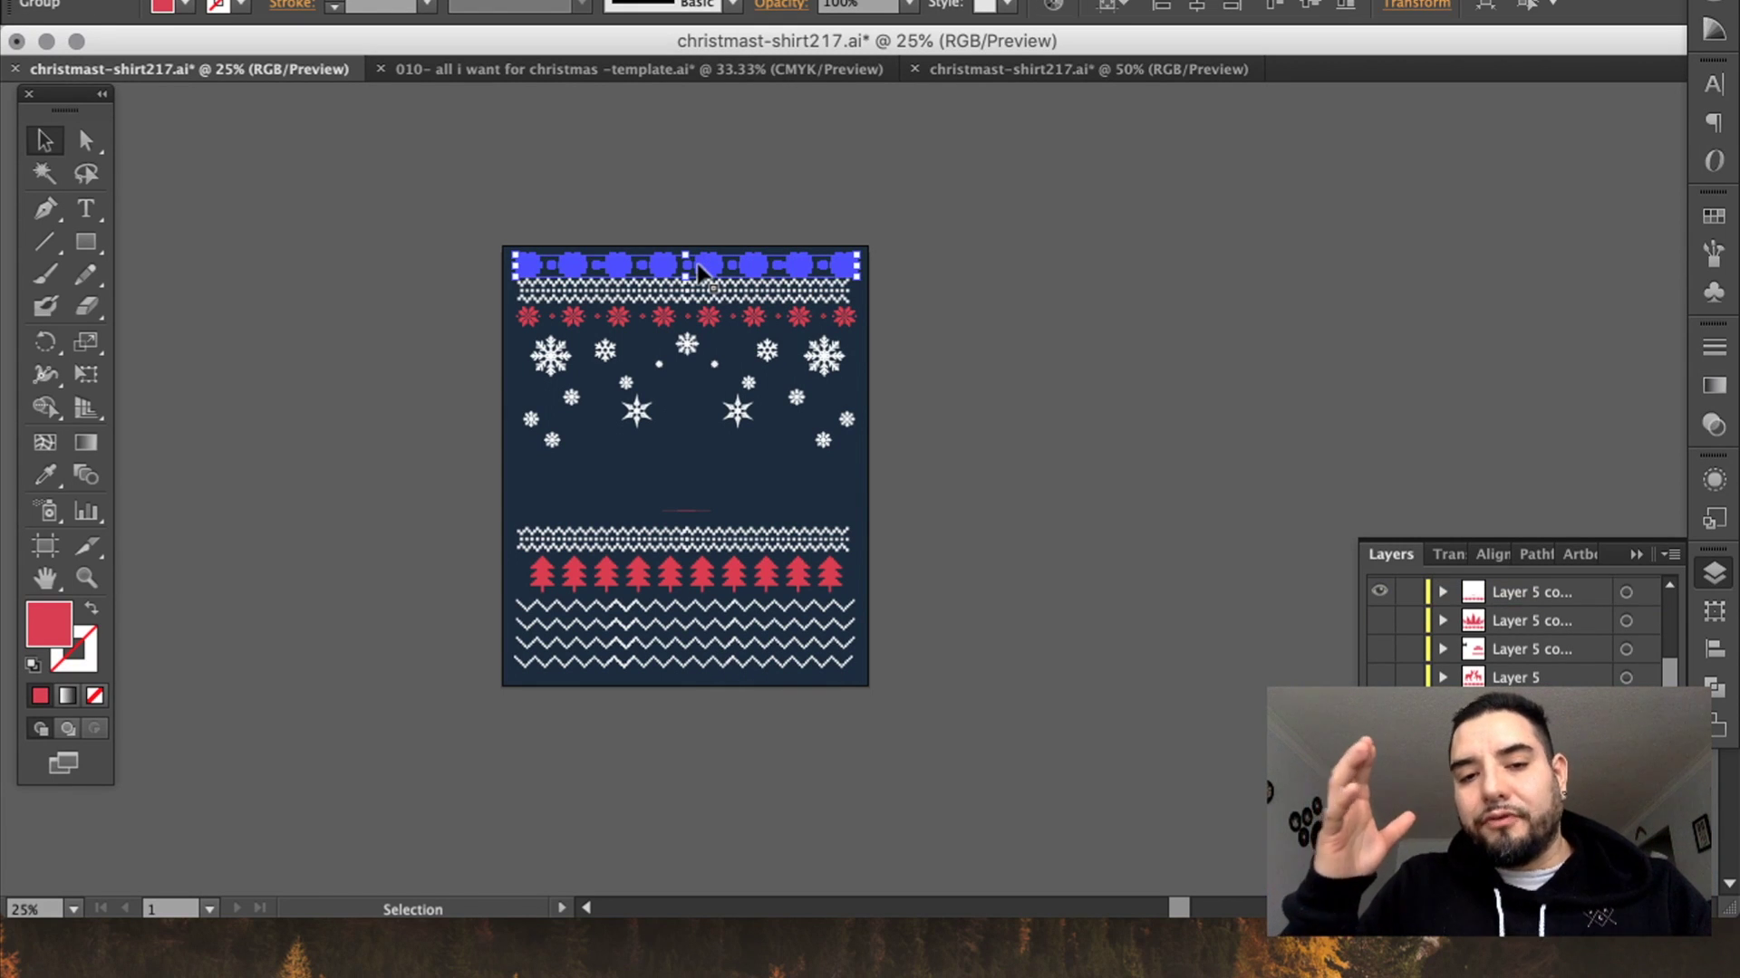
click(645, 317)
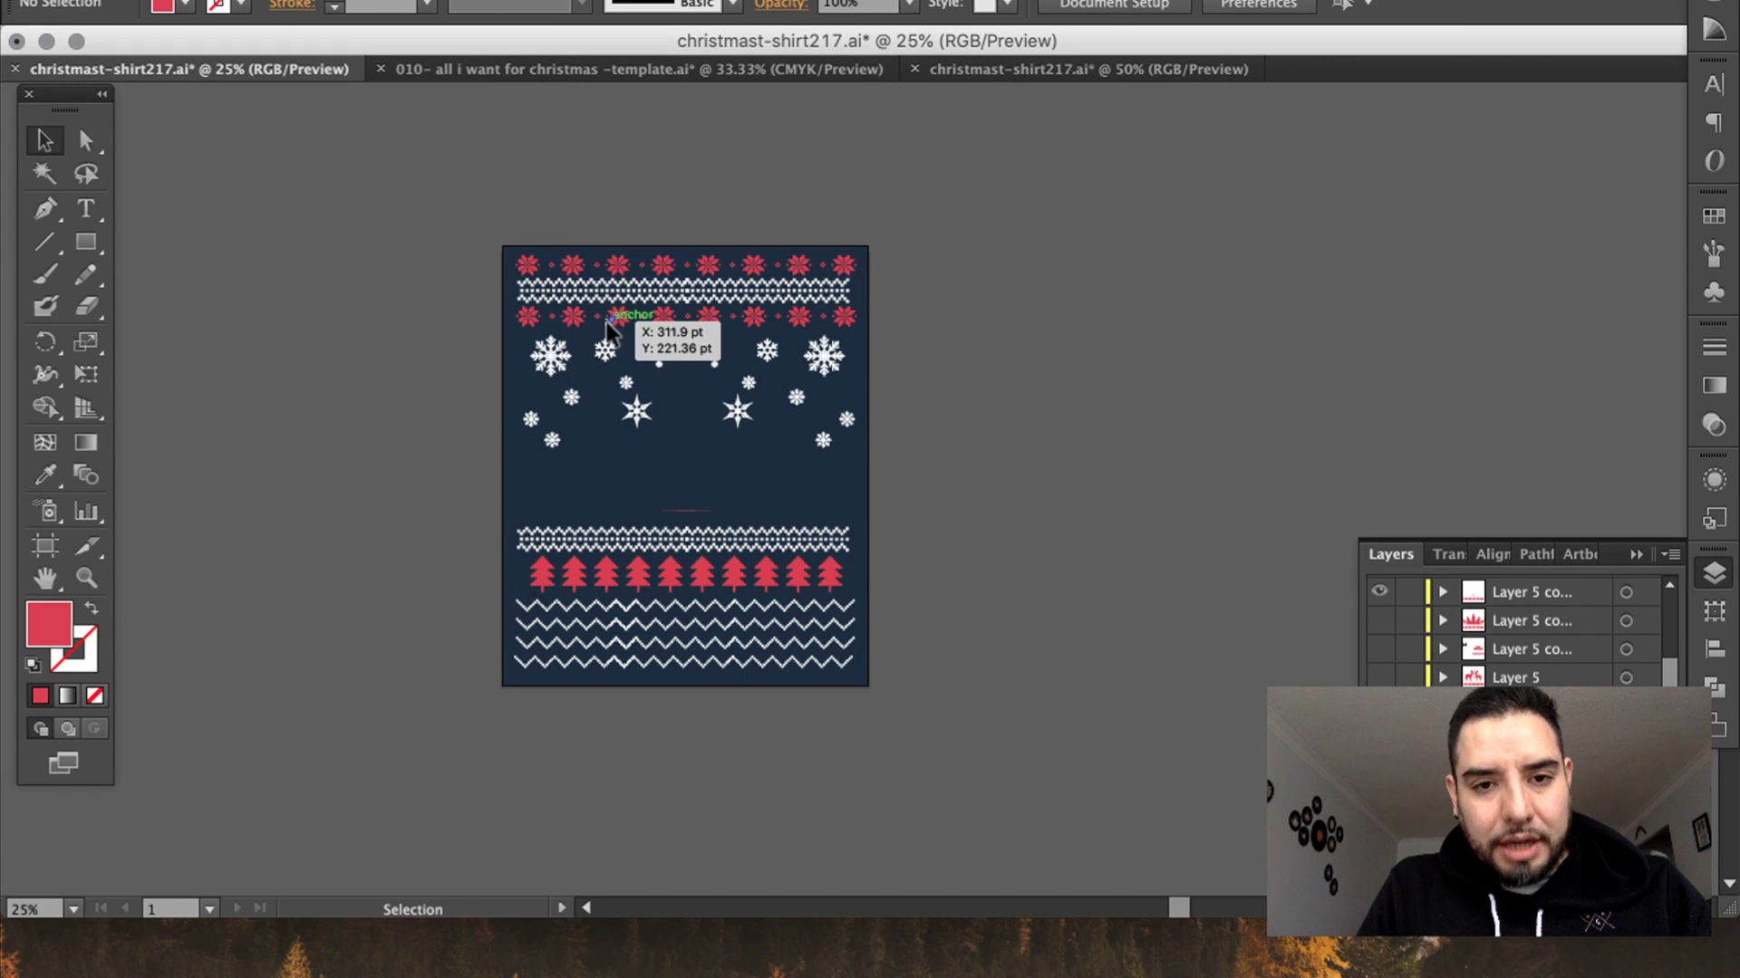
click(616, 319)
click(632, 576)
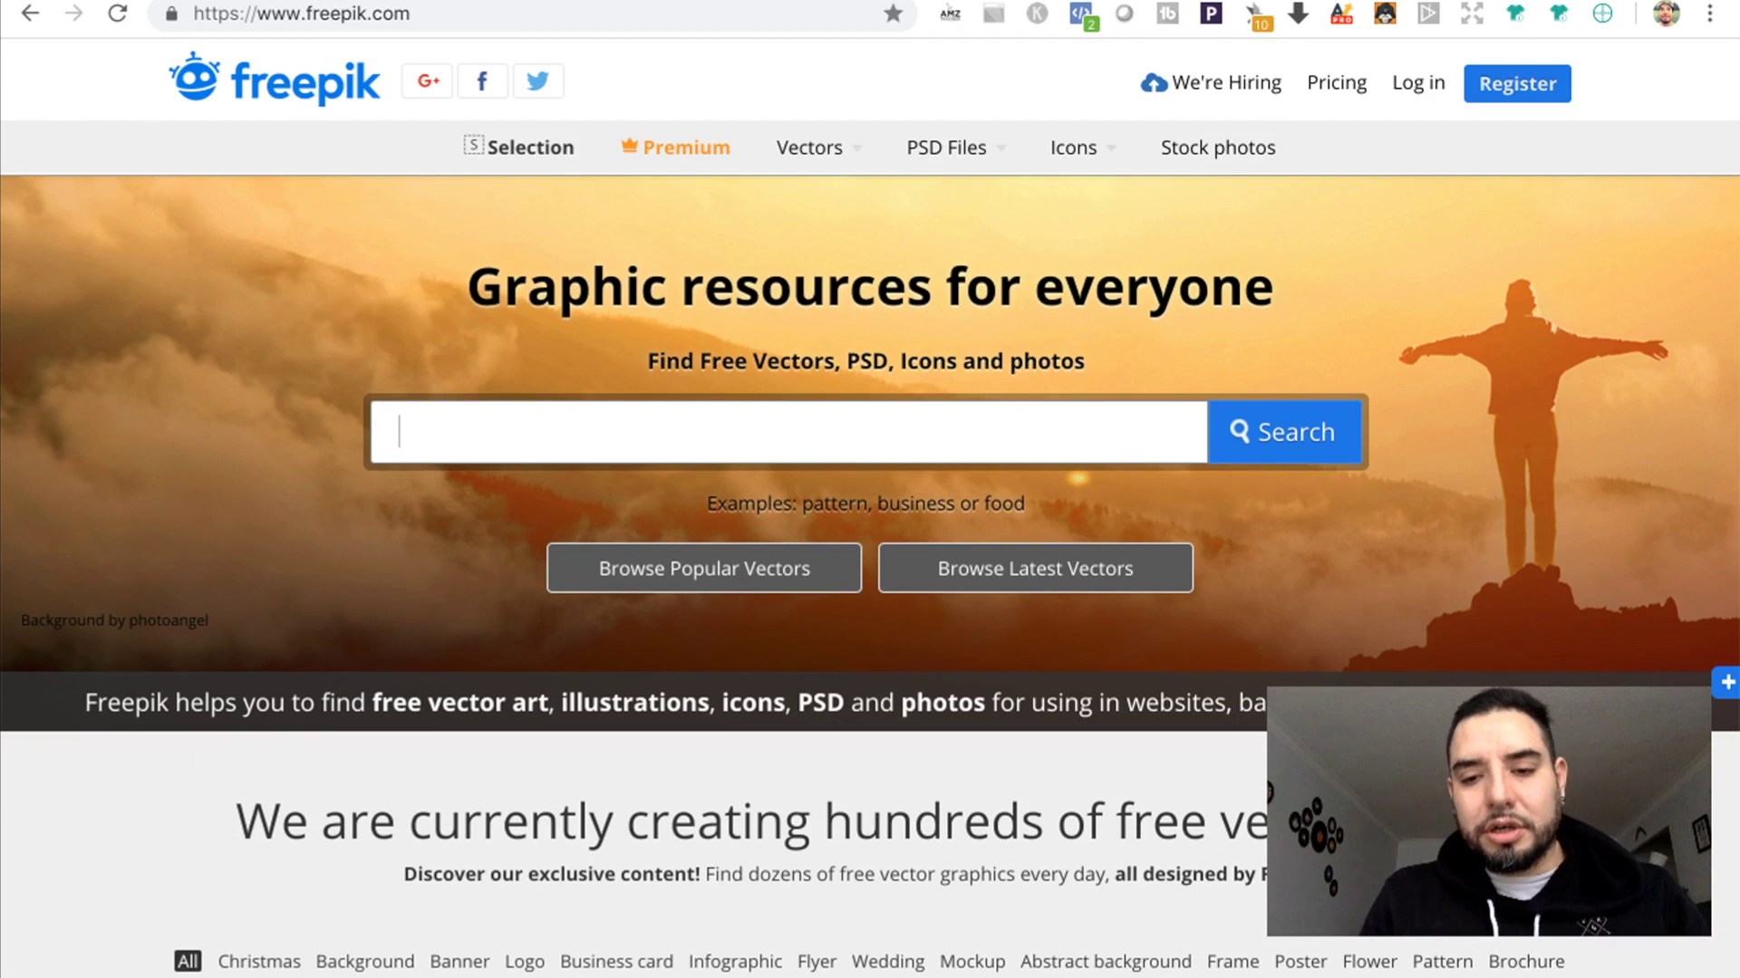
scroll(810, 388, down, 5)
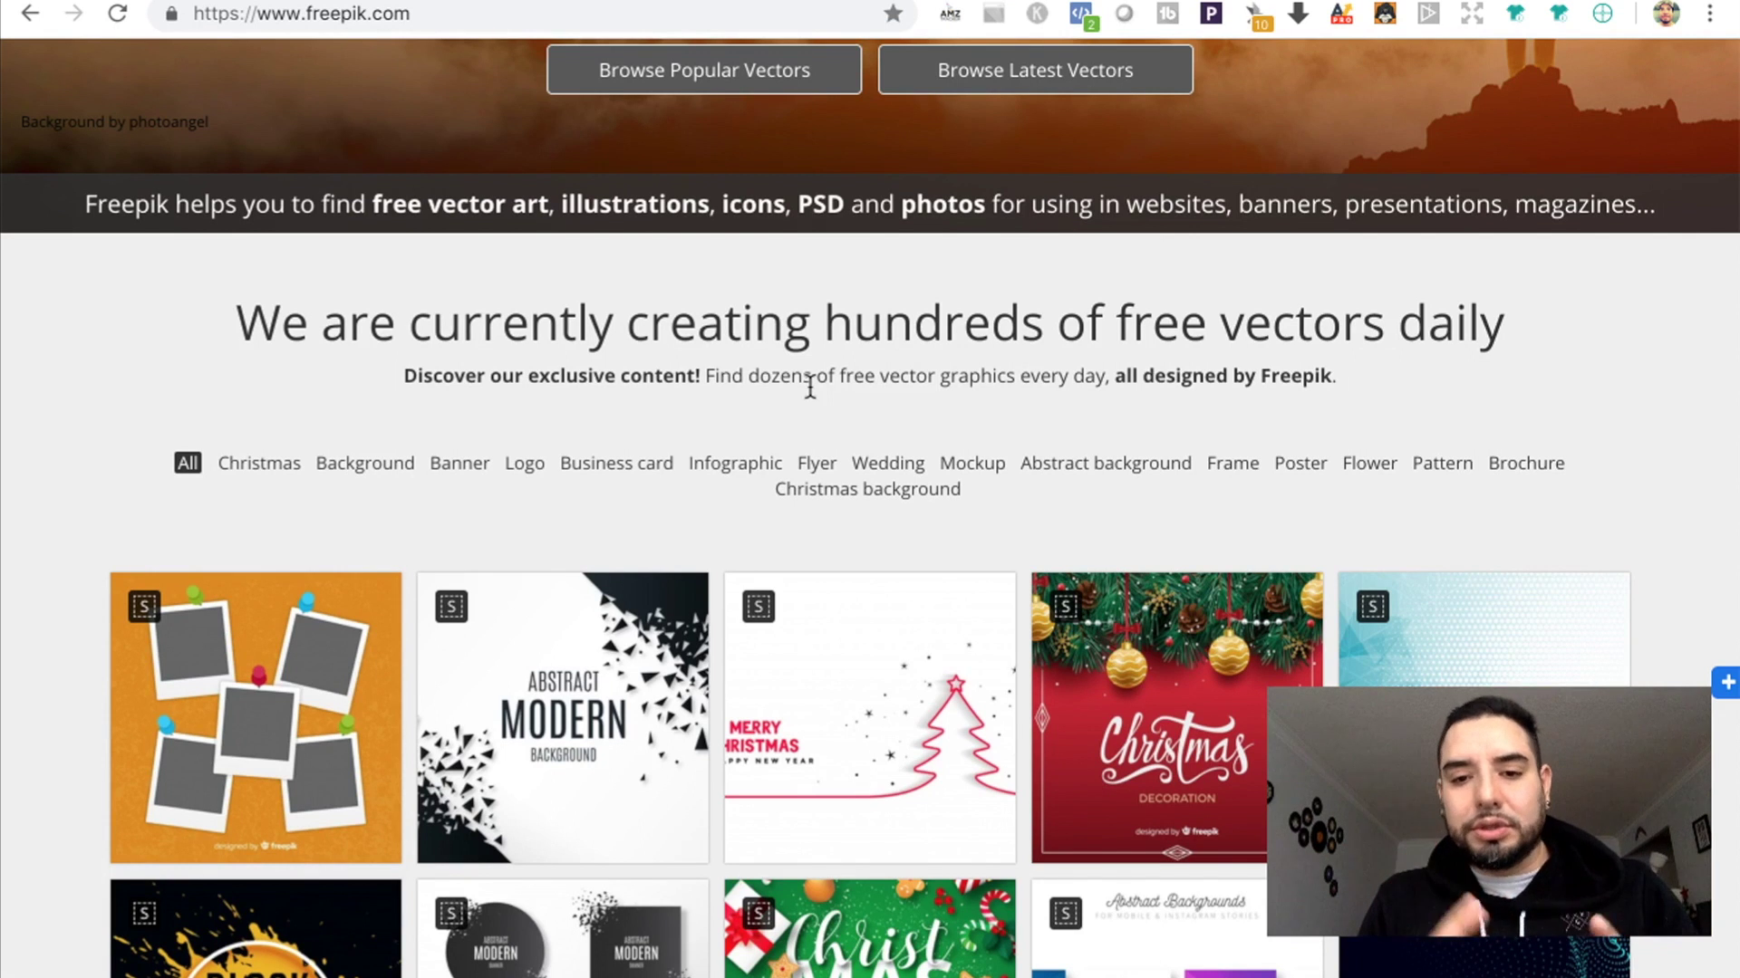
scroll(834, 503, up, 5)
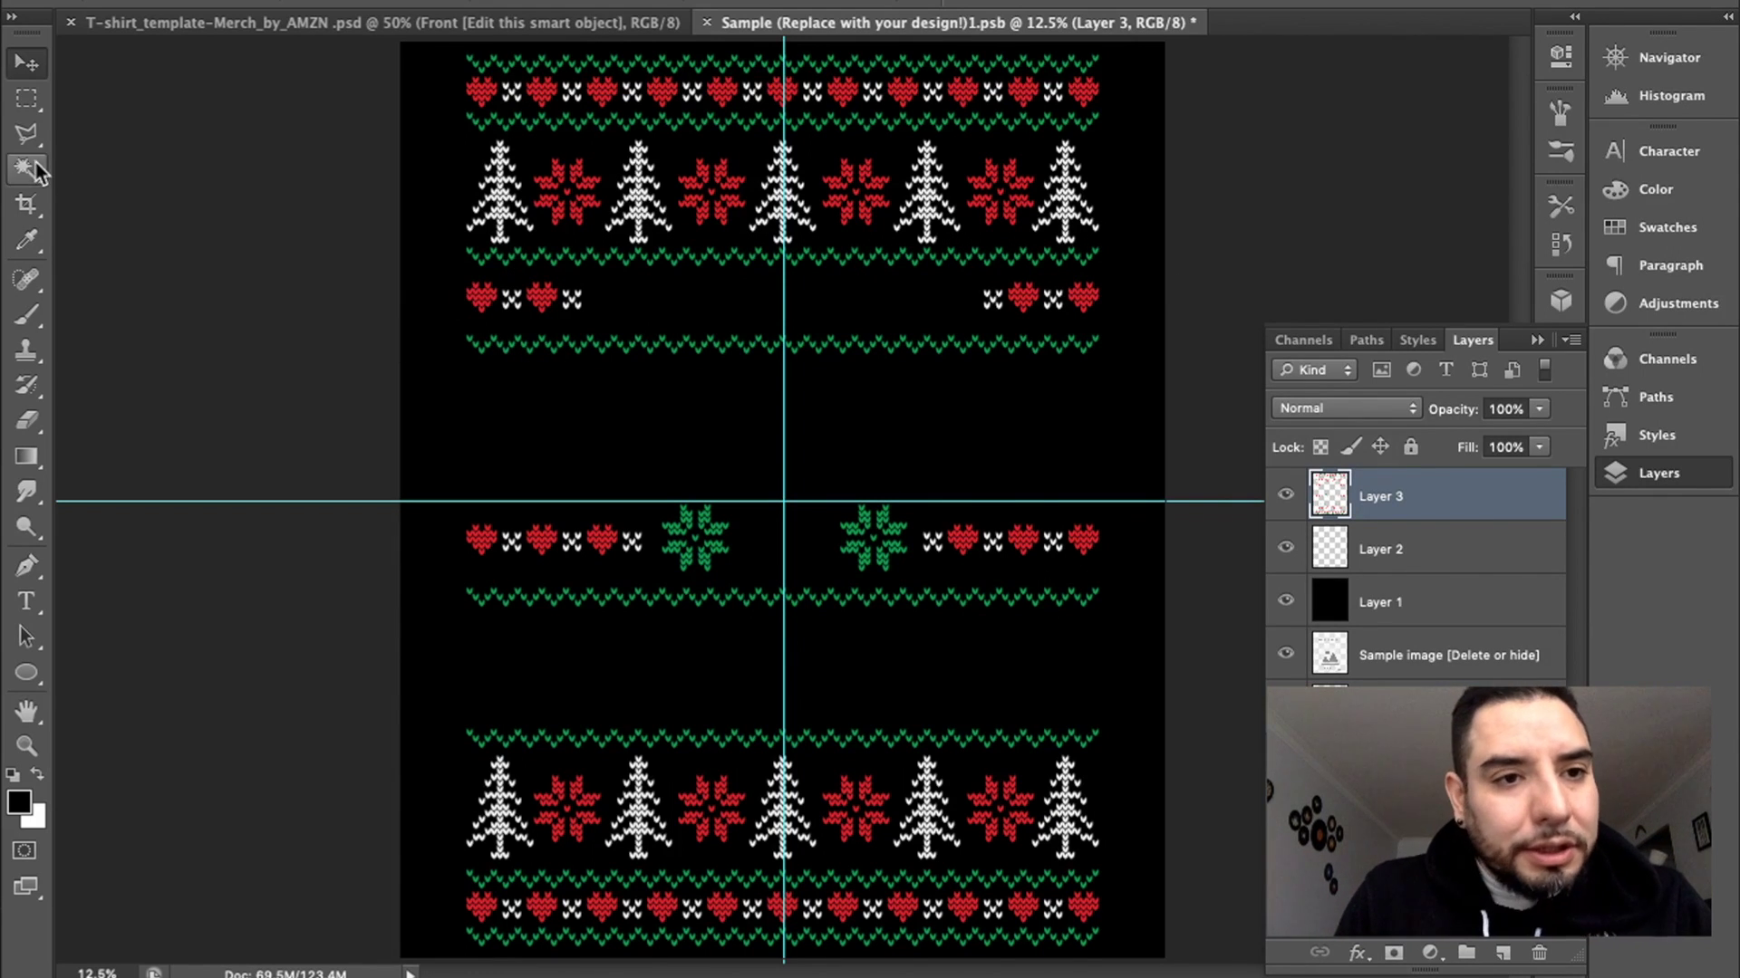
- Marquee-select the middle pattern rows, delete them, and deselect
click(26, 97)
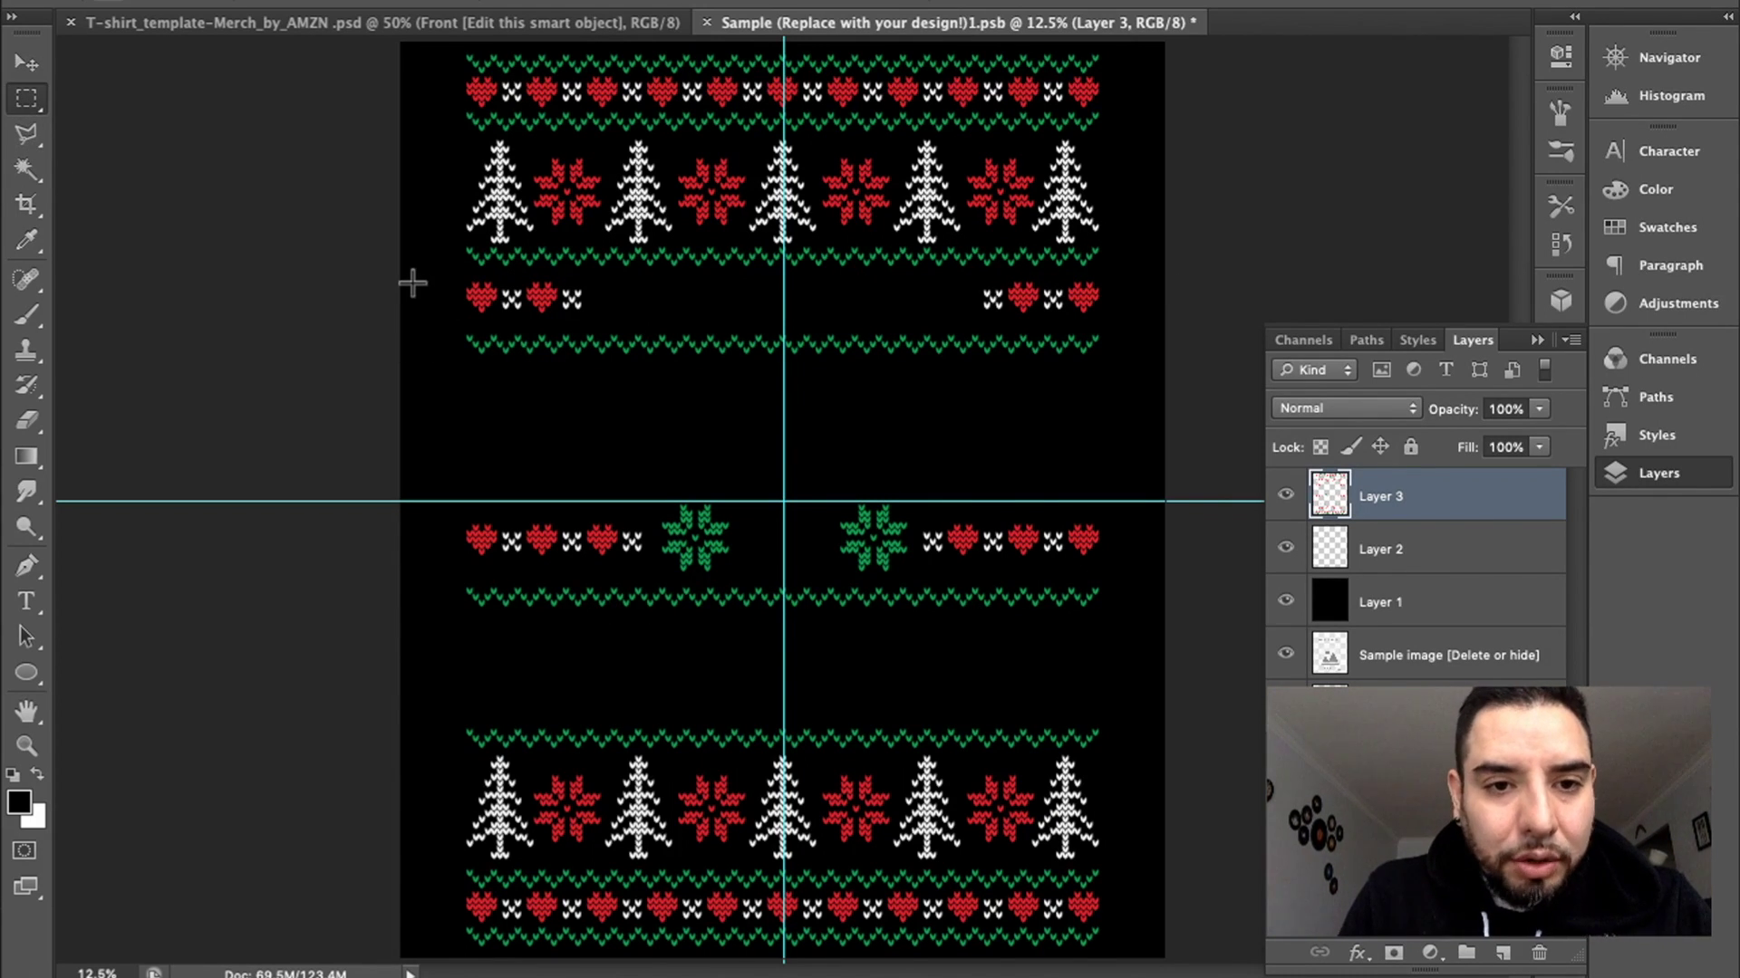
drag(411, 274, 1132, 705)
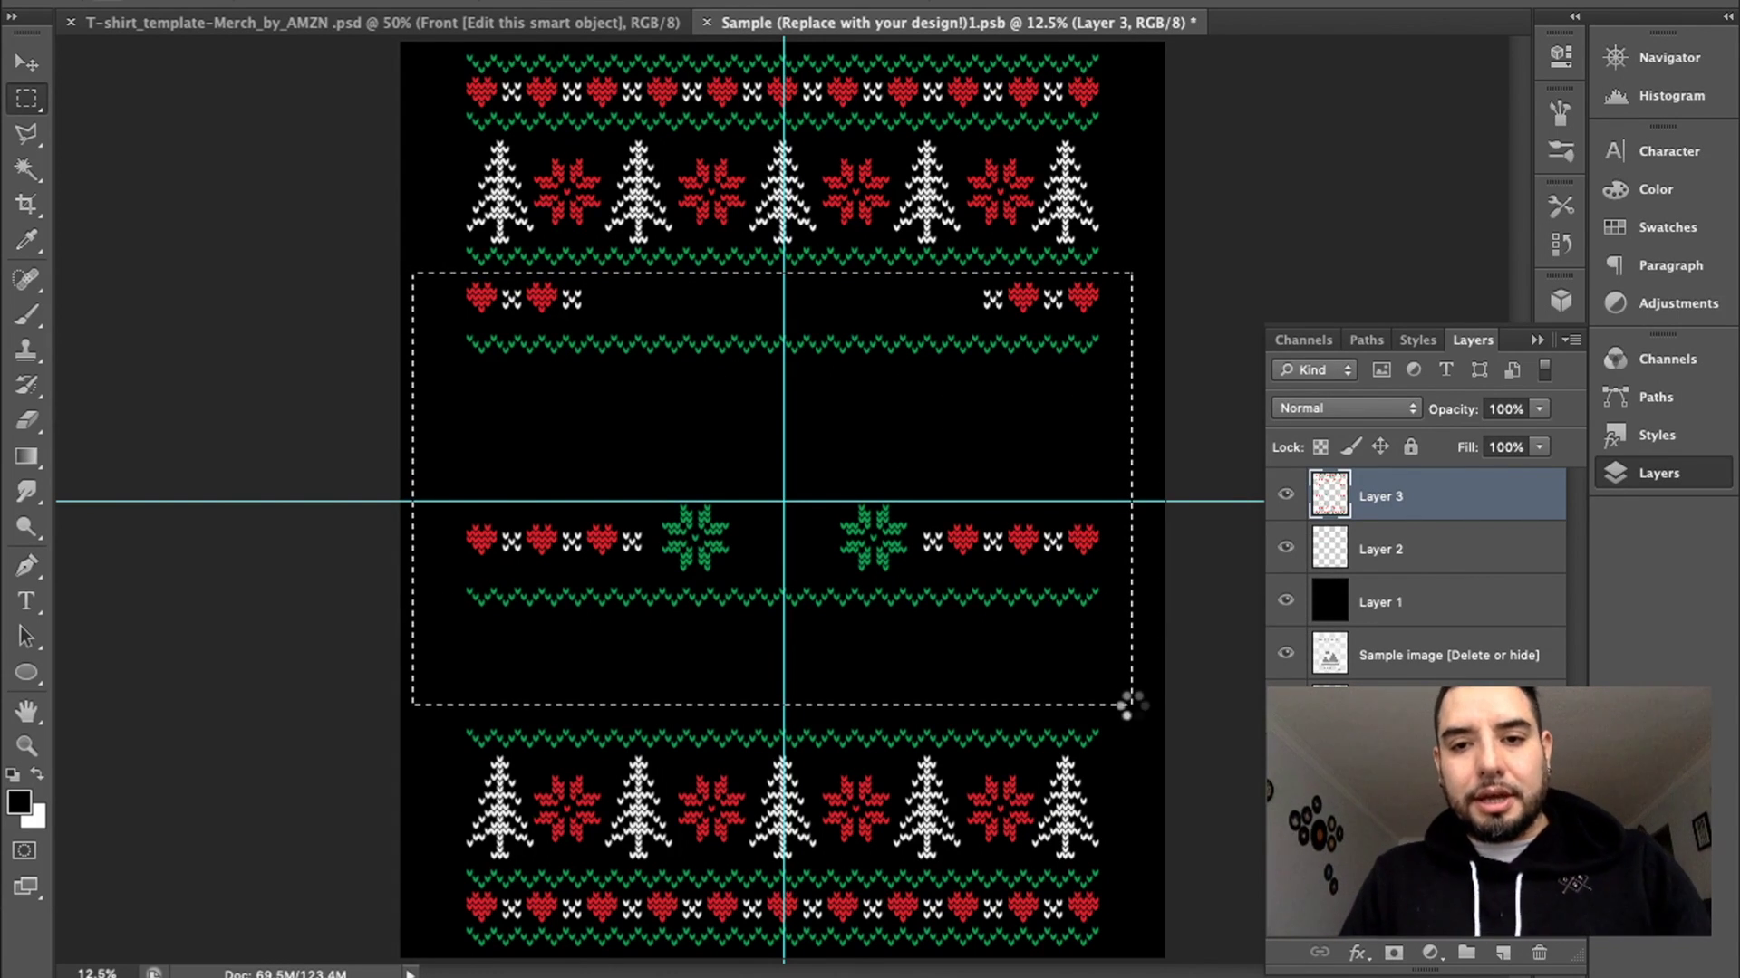
key(Delete)
key(ctrl+d)
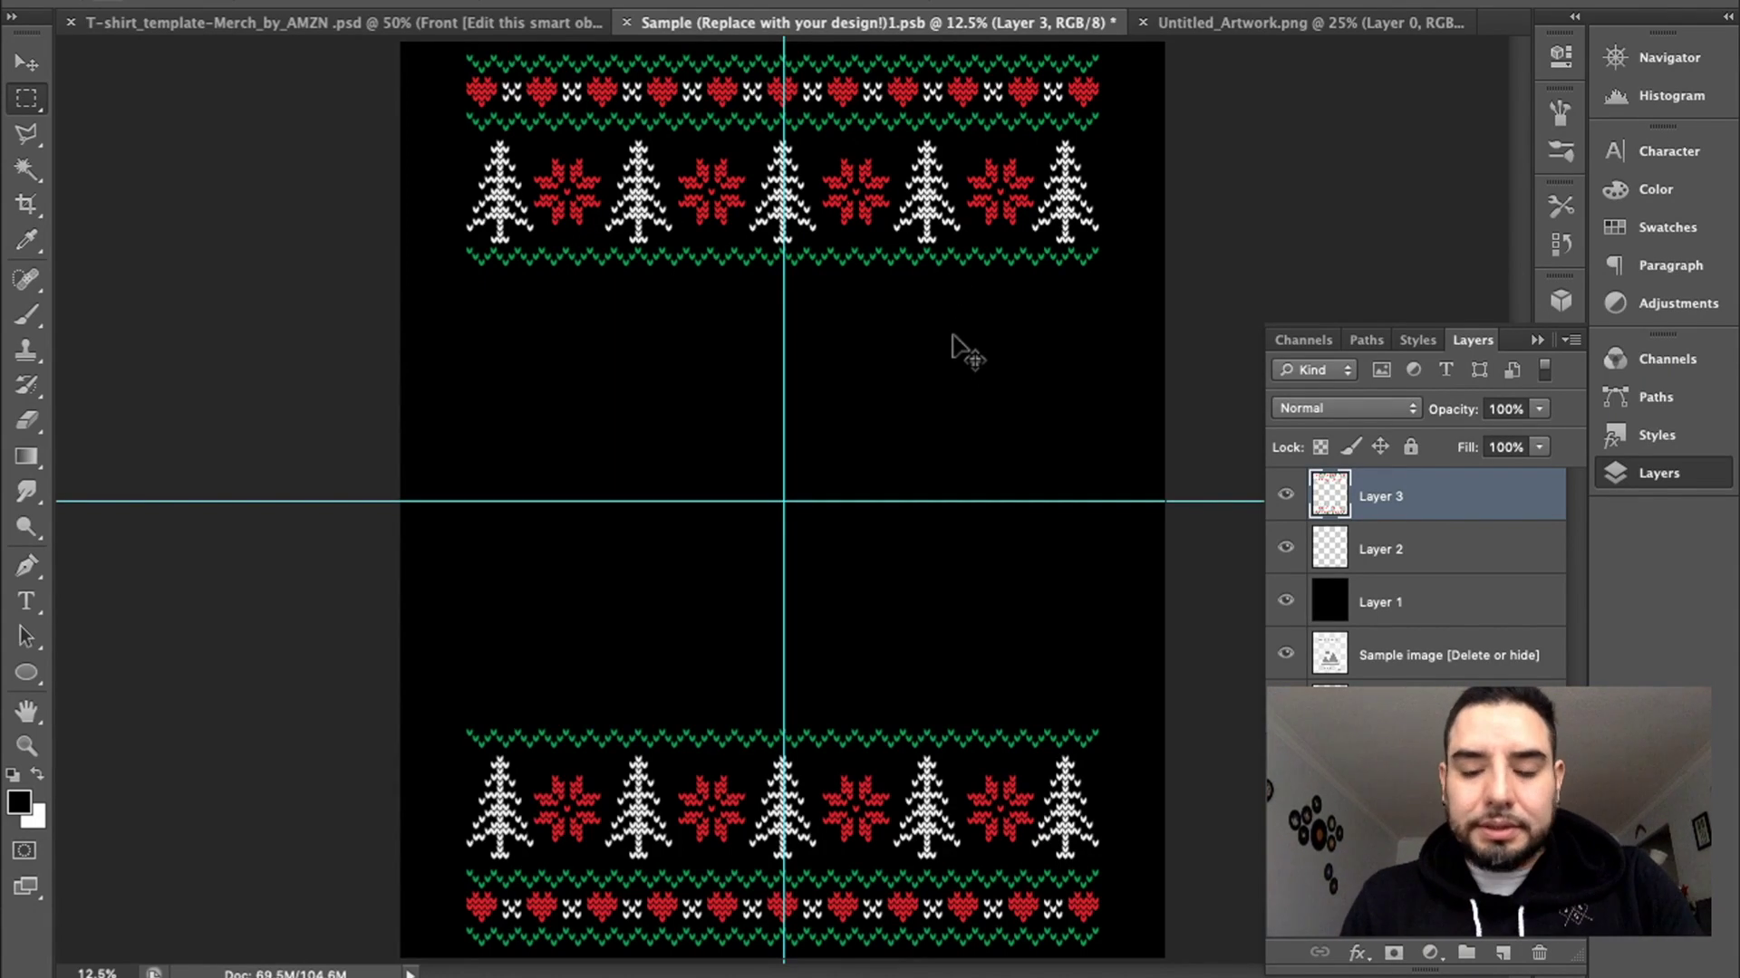
- Paste the Santa-hat cat and free-transform it to about 7 inches wide
key(super+v)
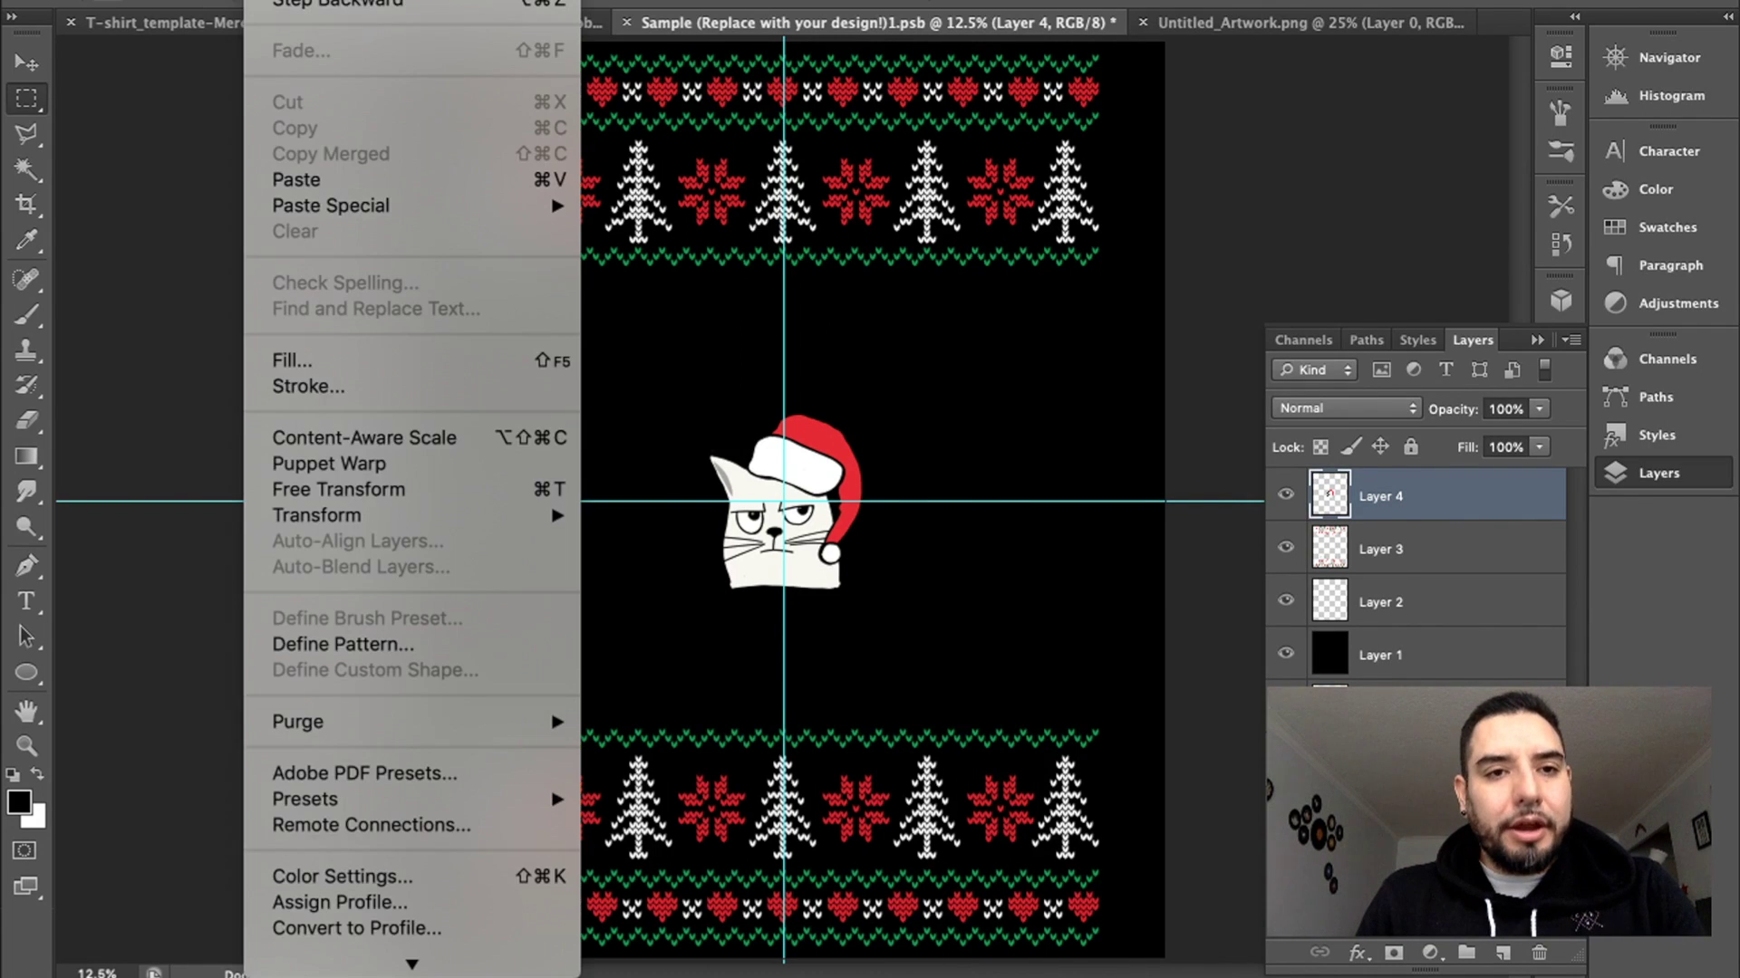
click(389, 492)
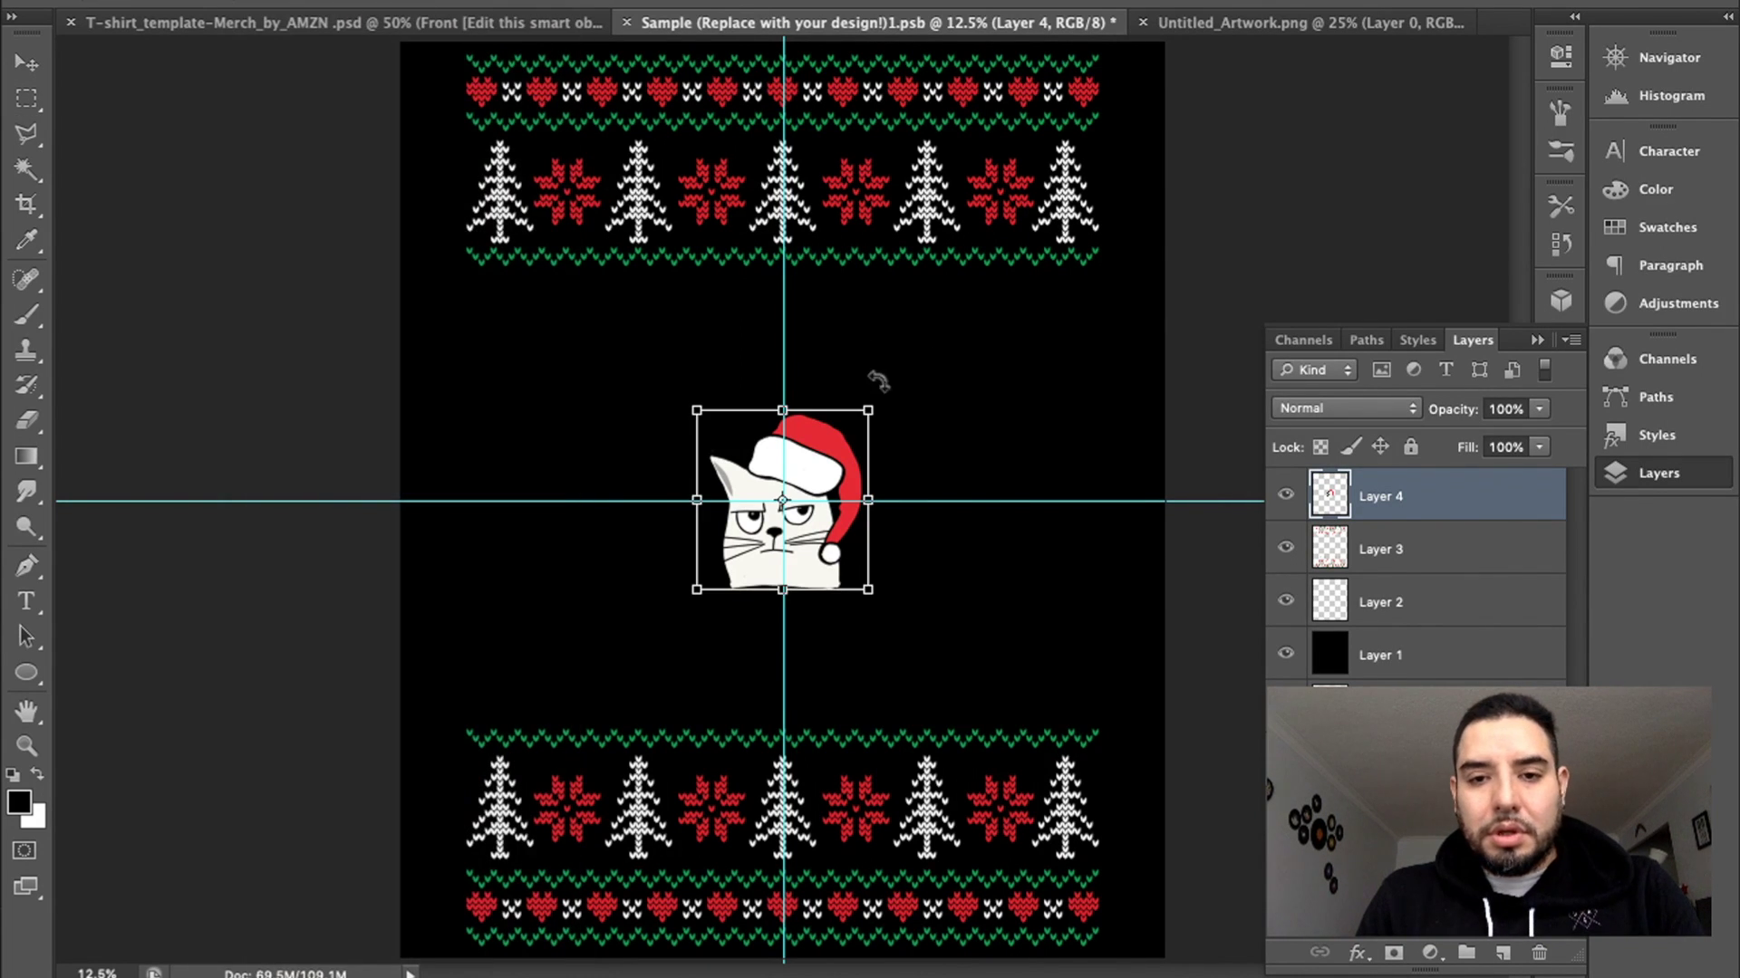
drag(877, 377, 1036, 299)
key(Return)
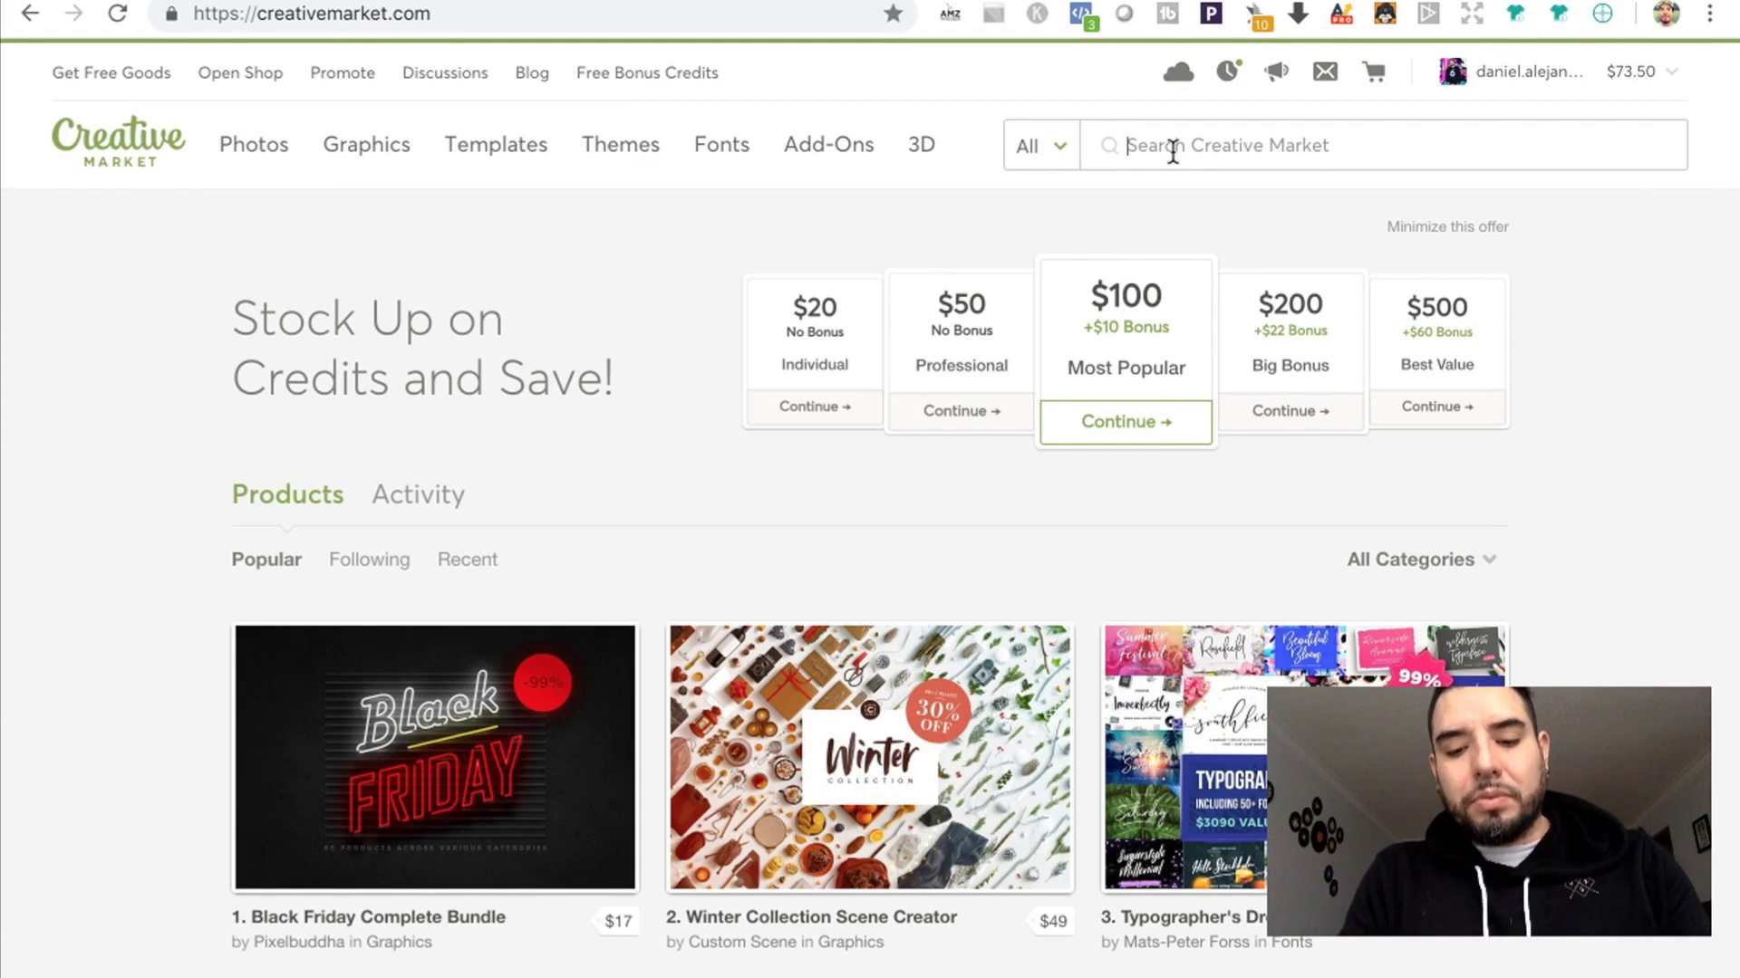
- Search Creative Market for 'christmas sweater', browse the results, and open the Ugly Sweater Photoshop Action
text(christ)
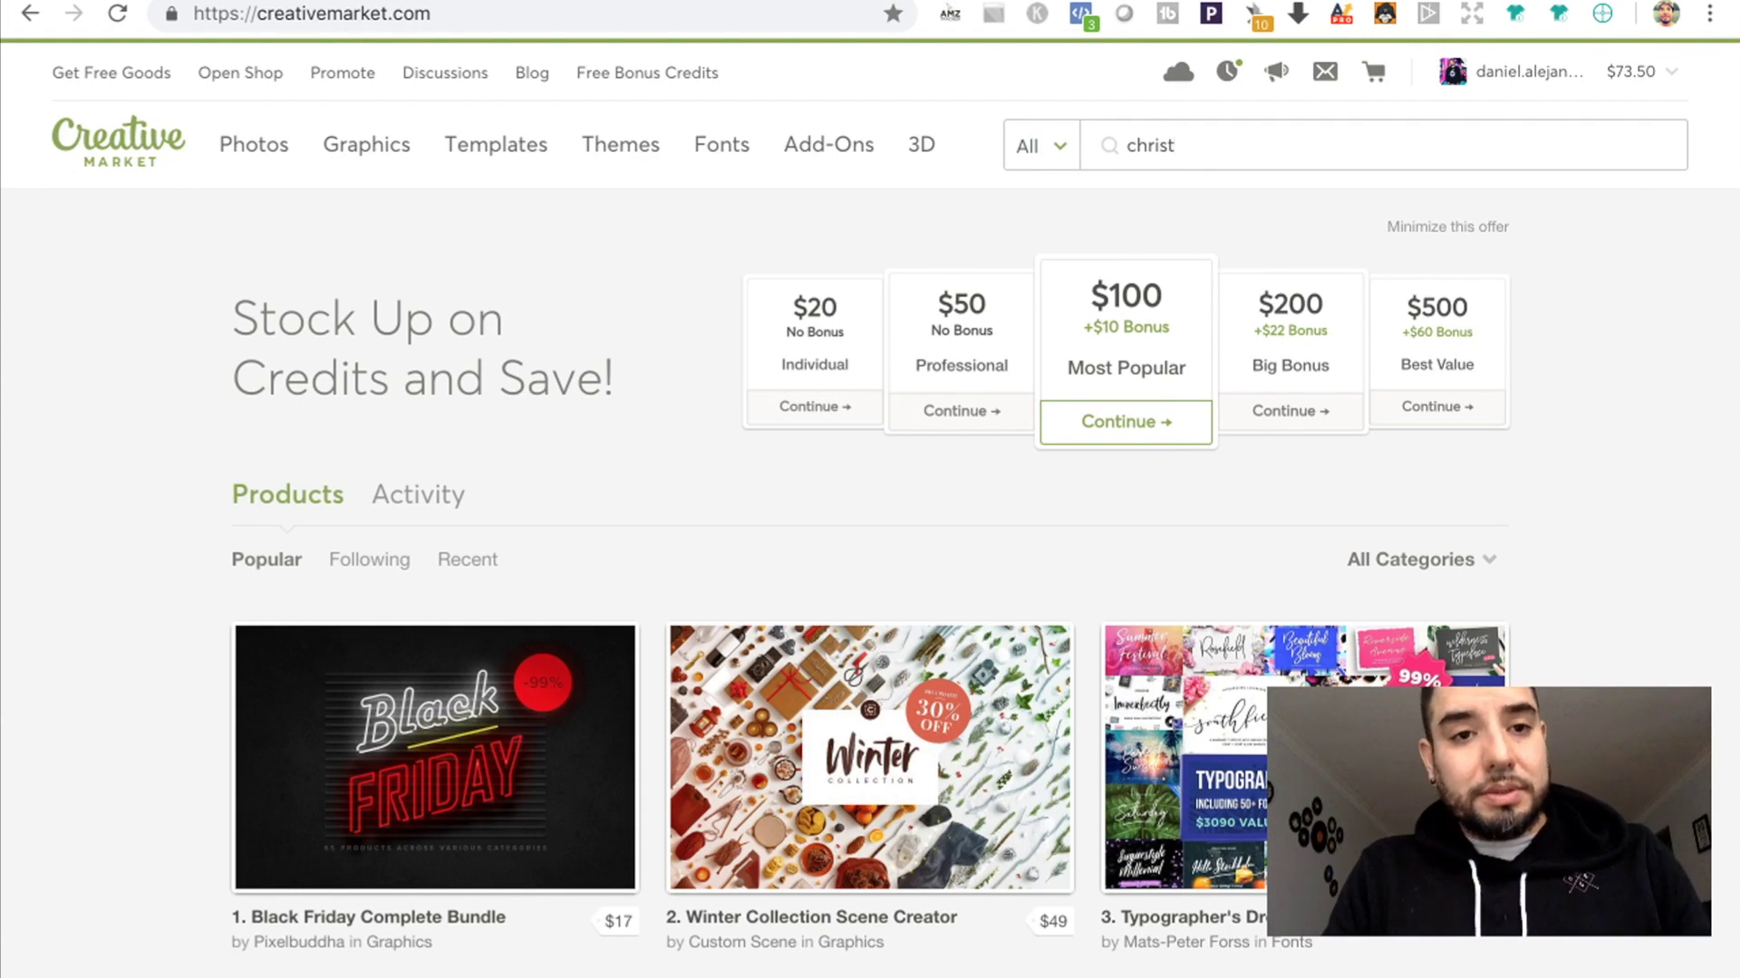
text(mas )
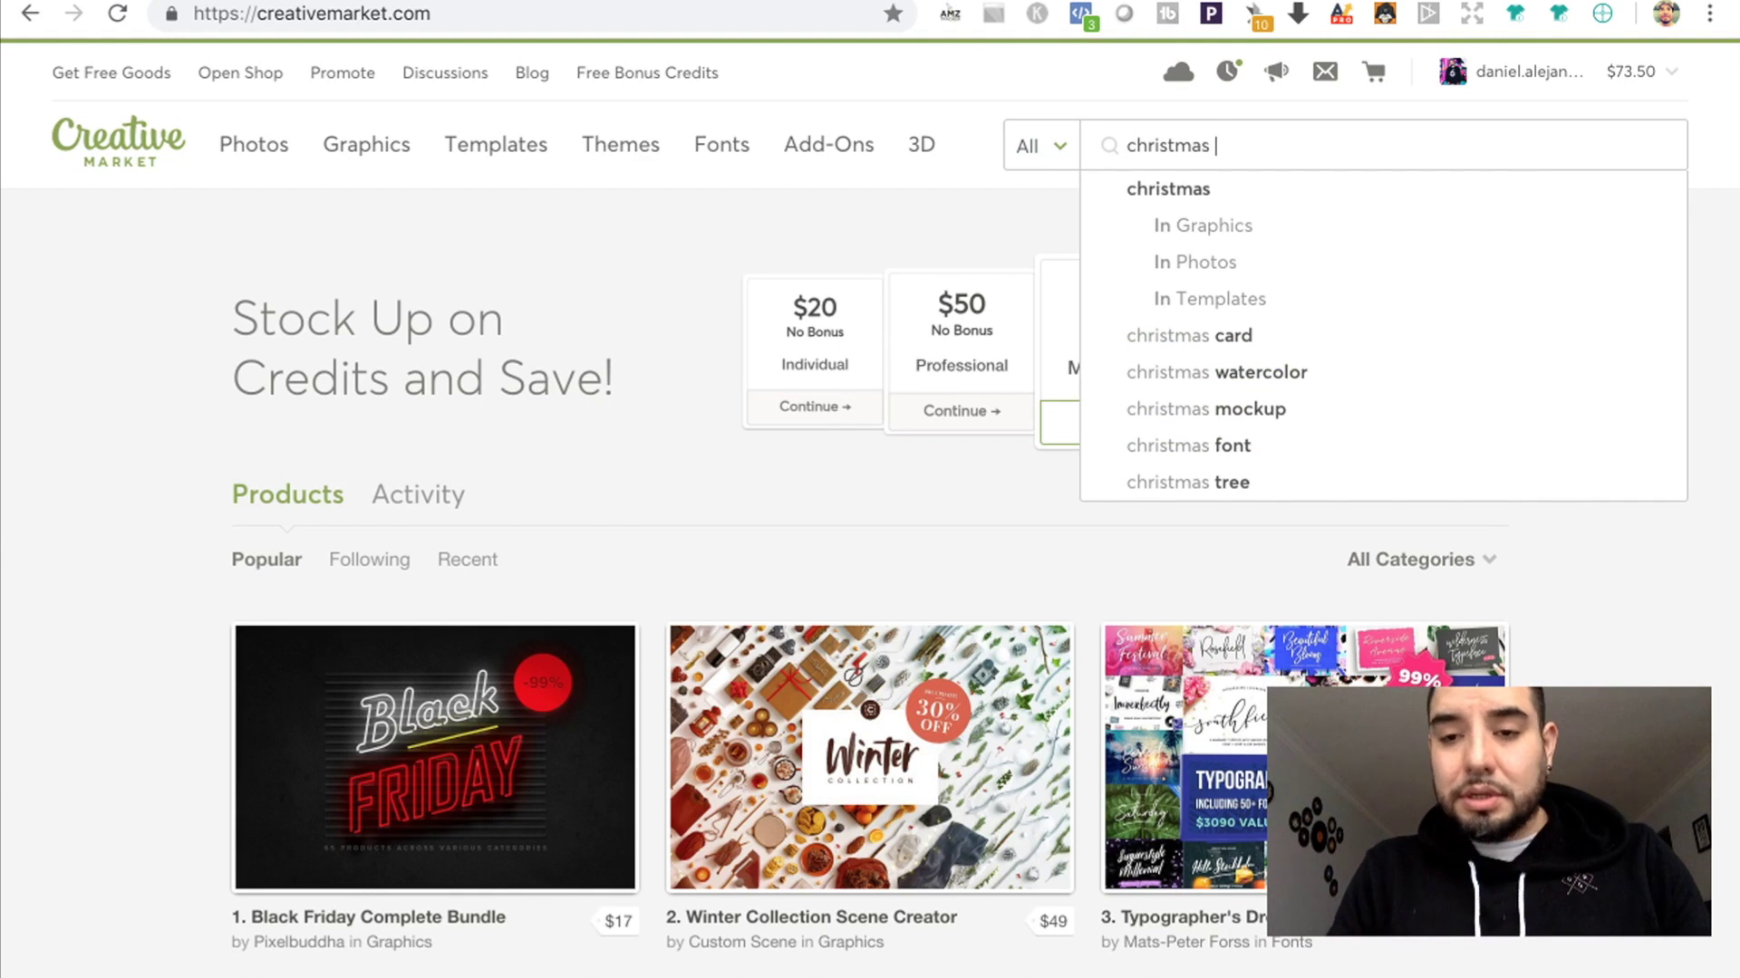
text(sweater)
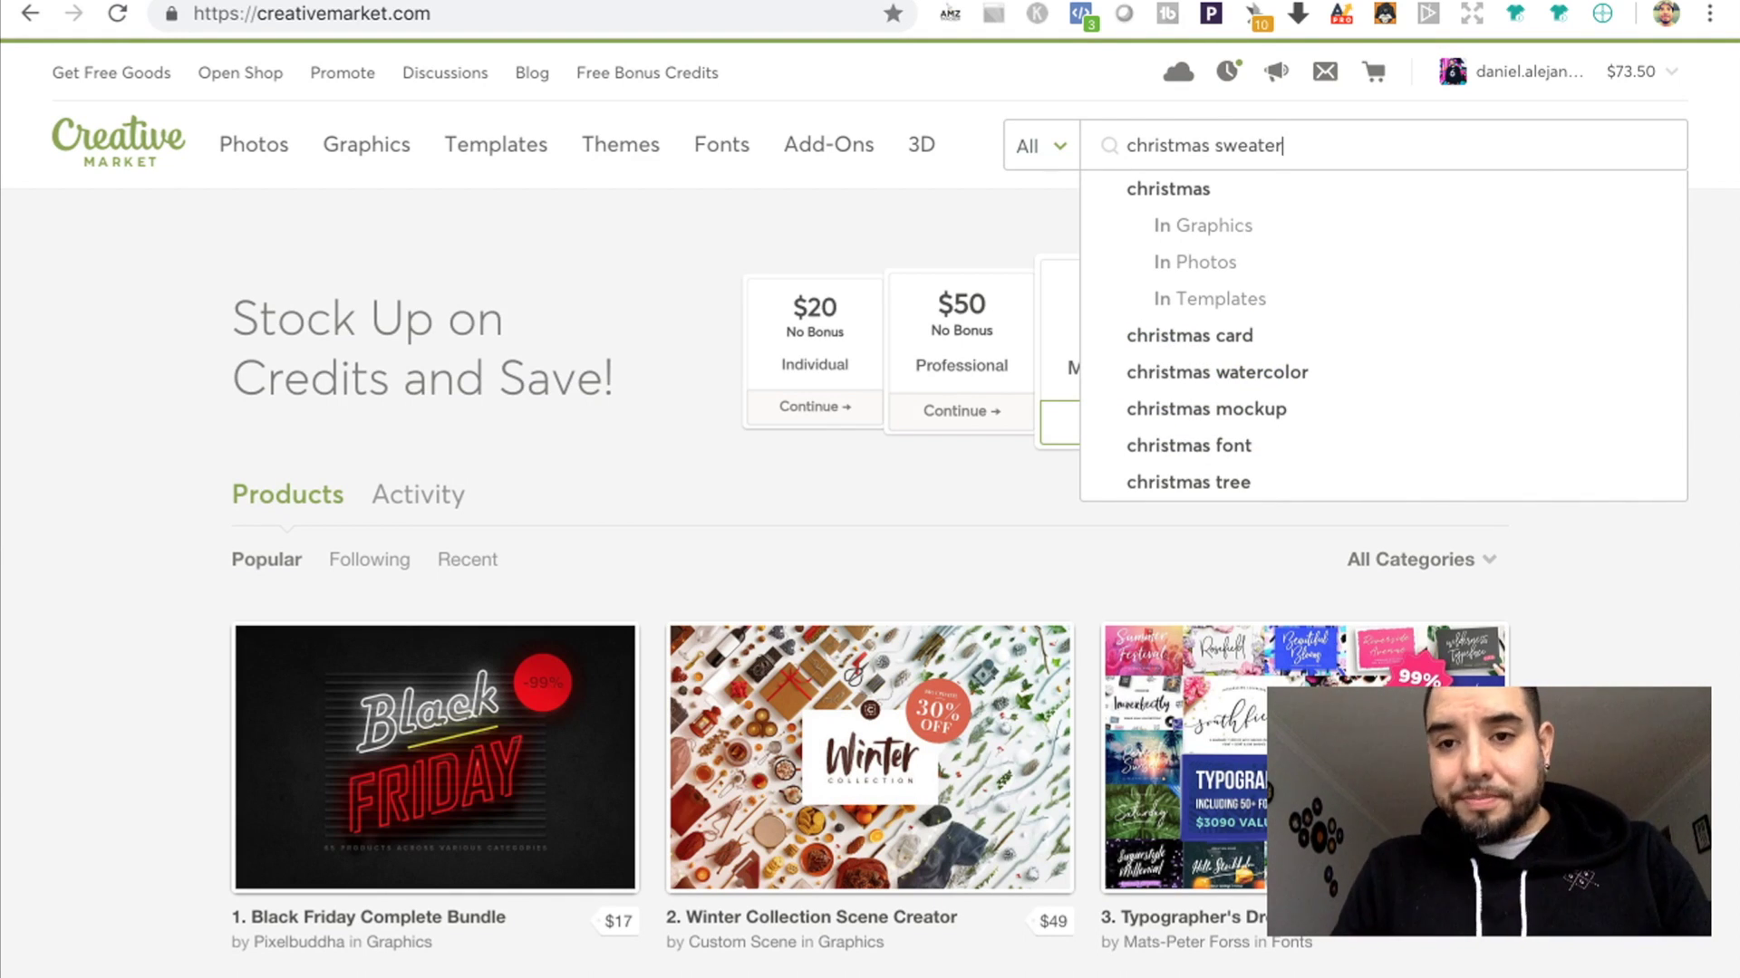
key(Return)
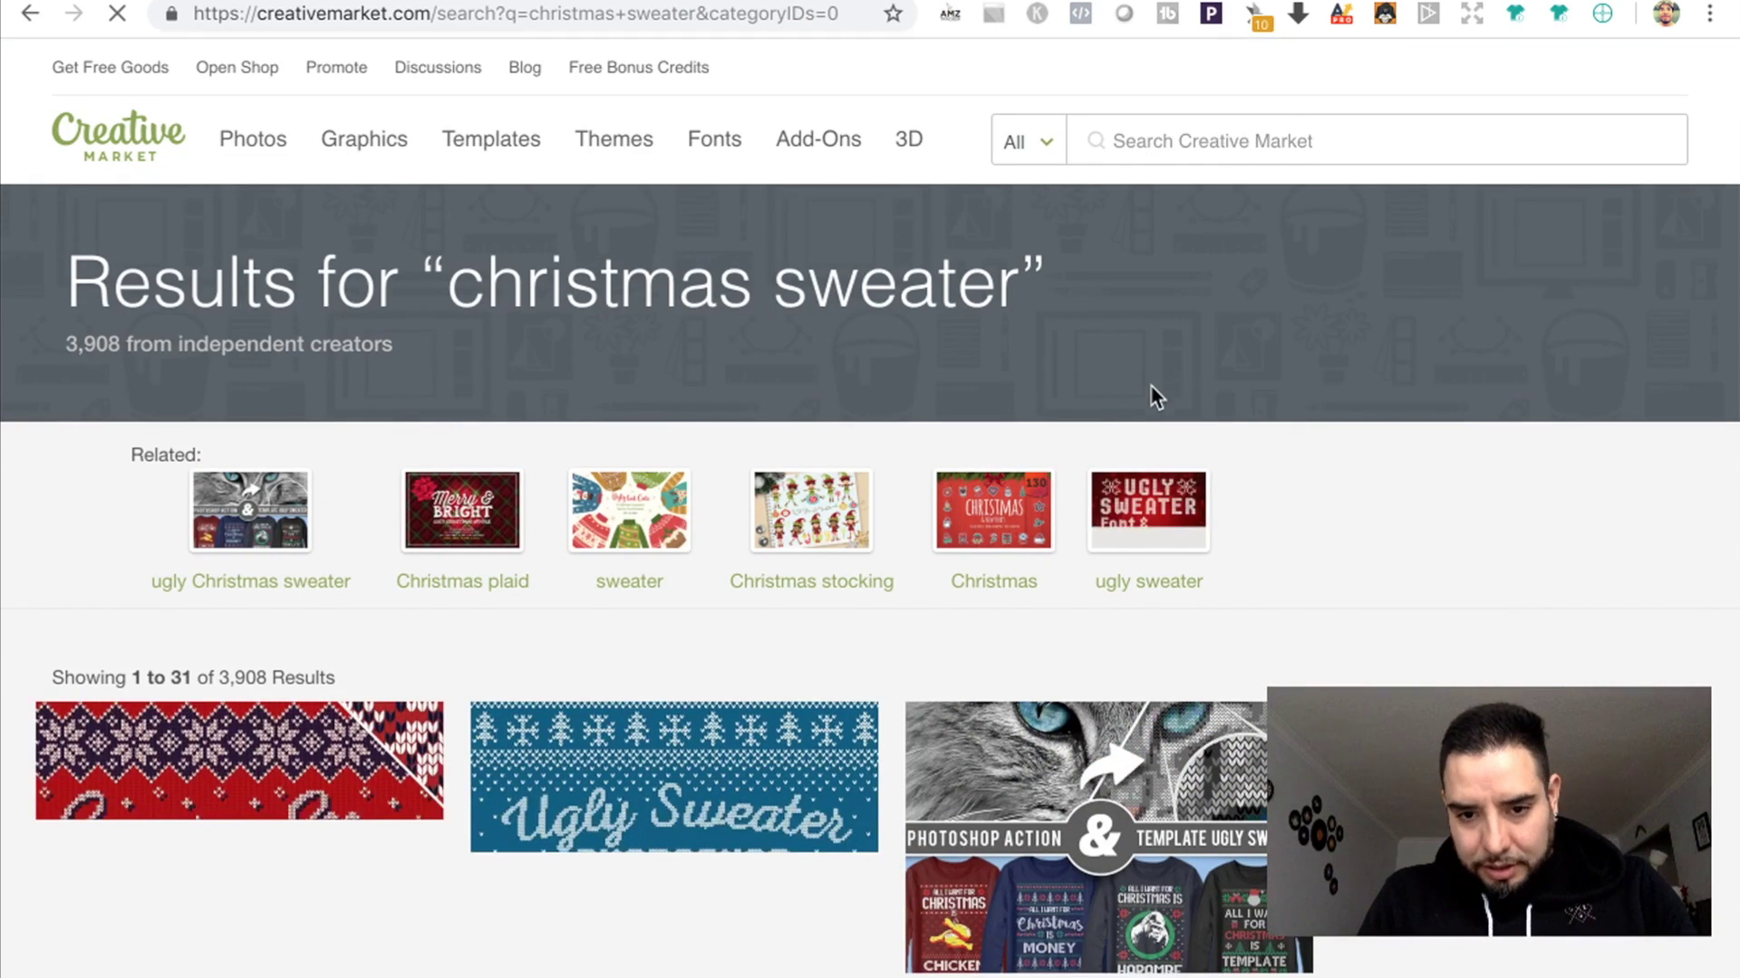
scroll(1150, 390, down, 6)
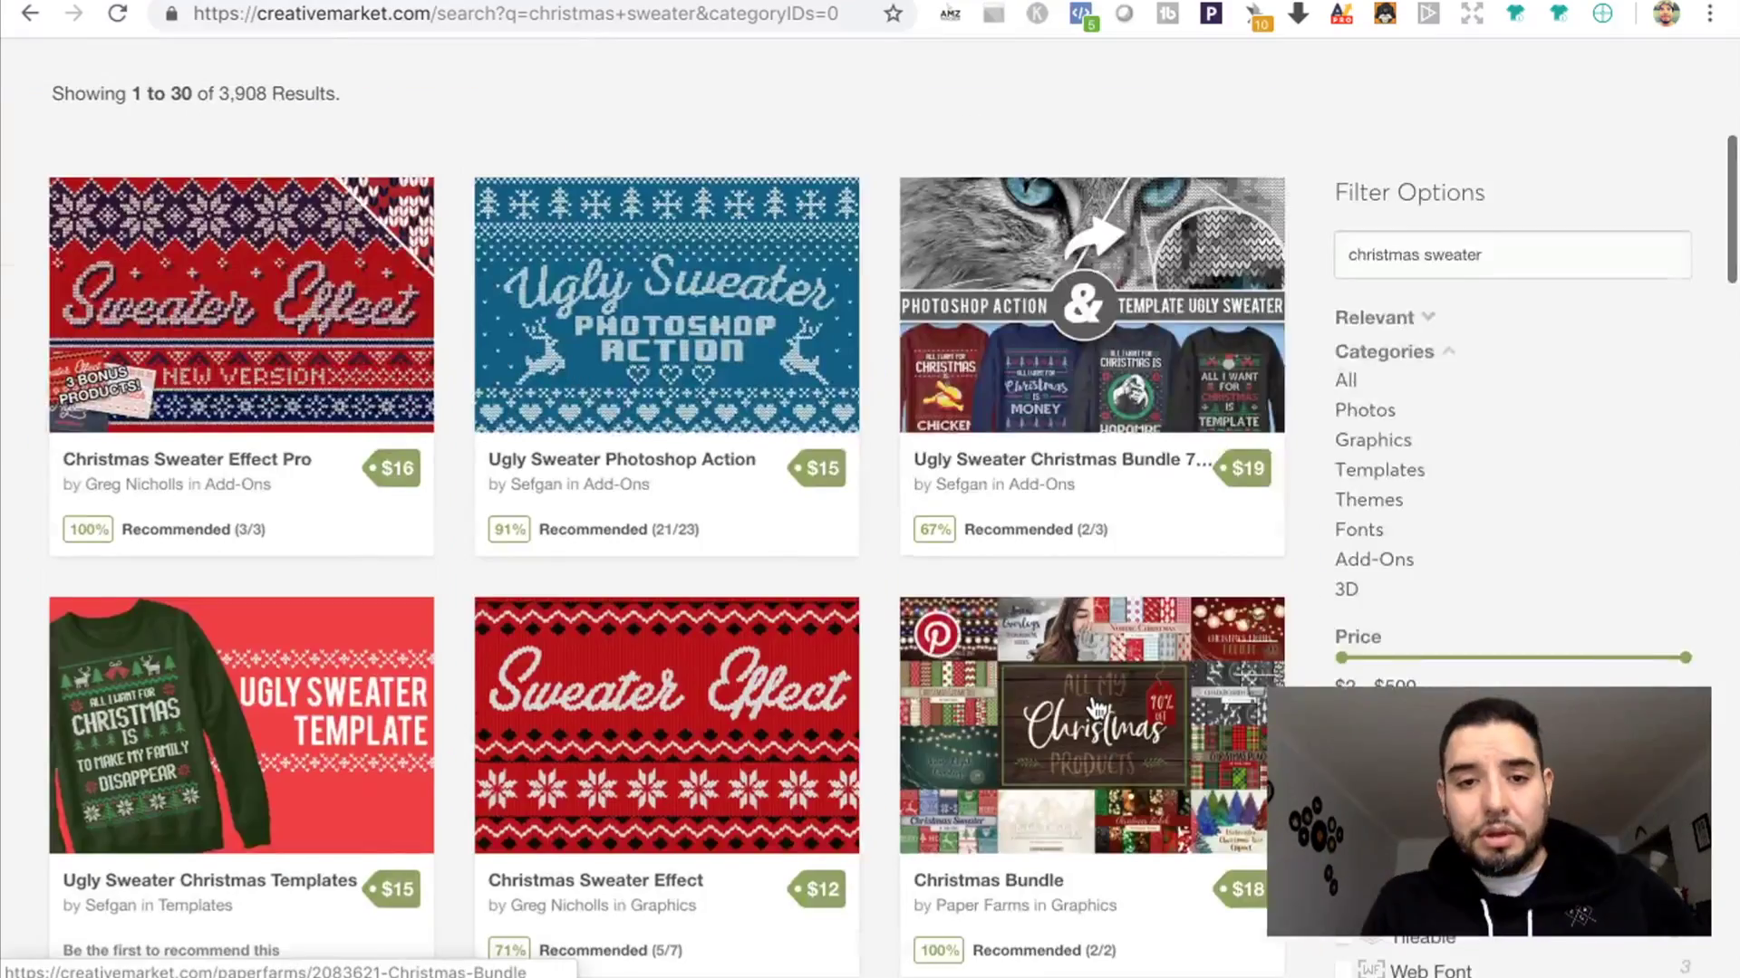
scroll(1096, 706, down, 1)
scroll(1096, 706, down, 3)
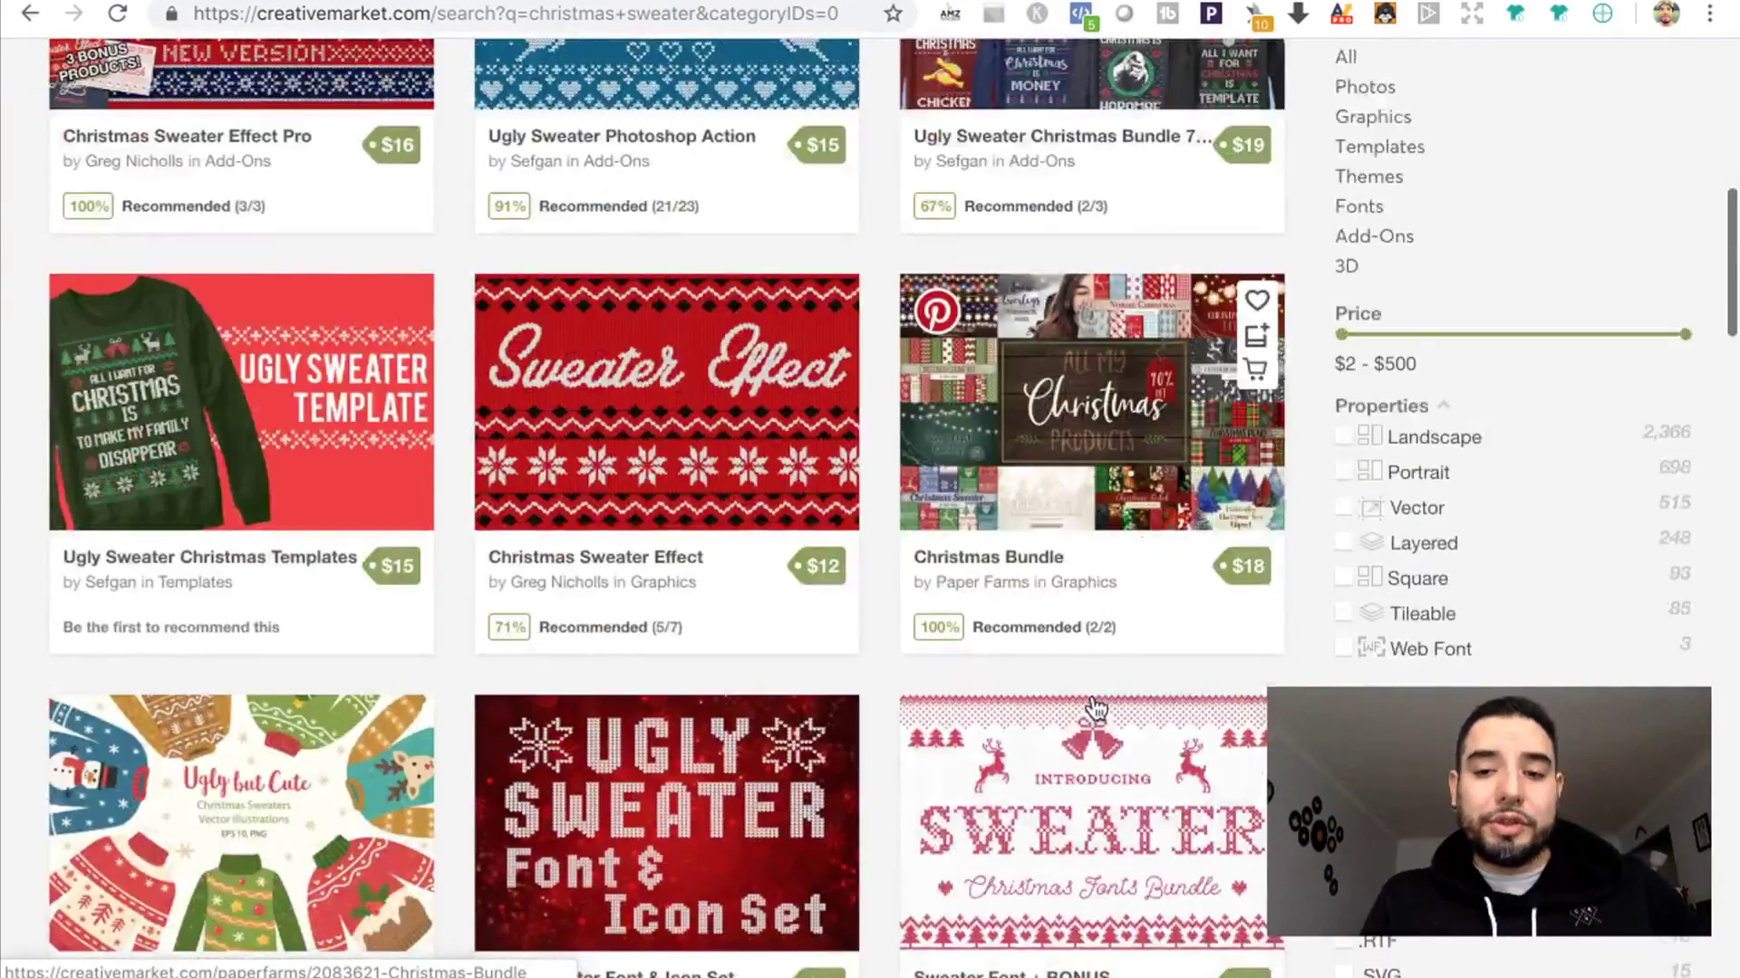
scroll(1096, 707, down, 3)
scroll(1096, 707, down, 5)
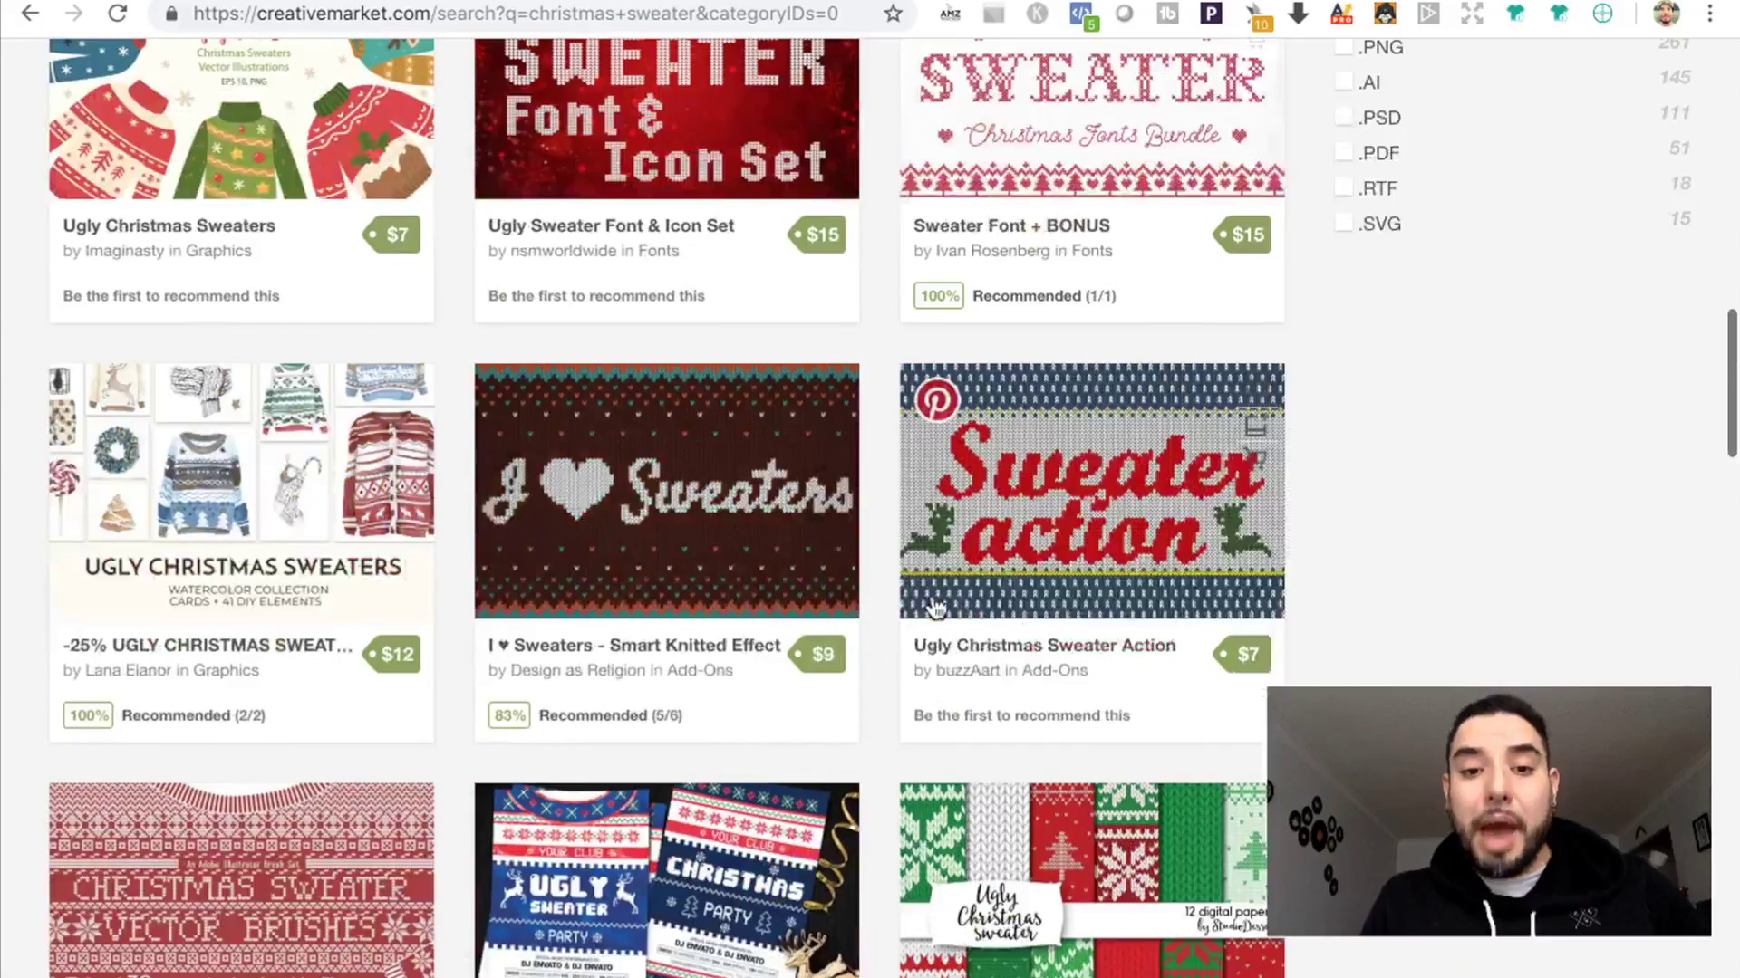
scroll(1033, 700, down, 3)
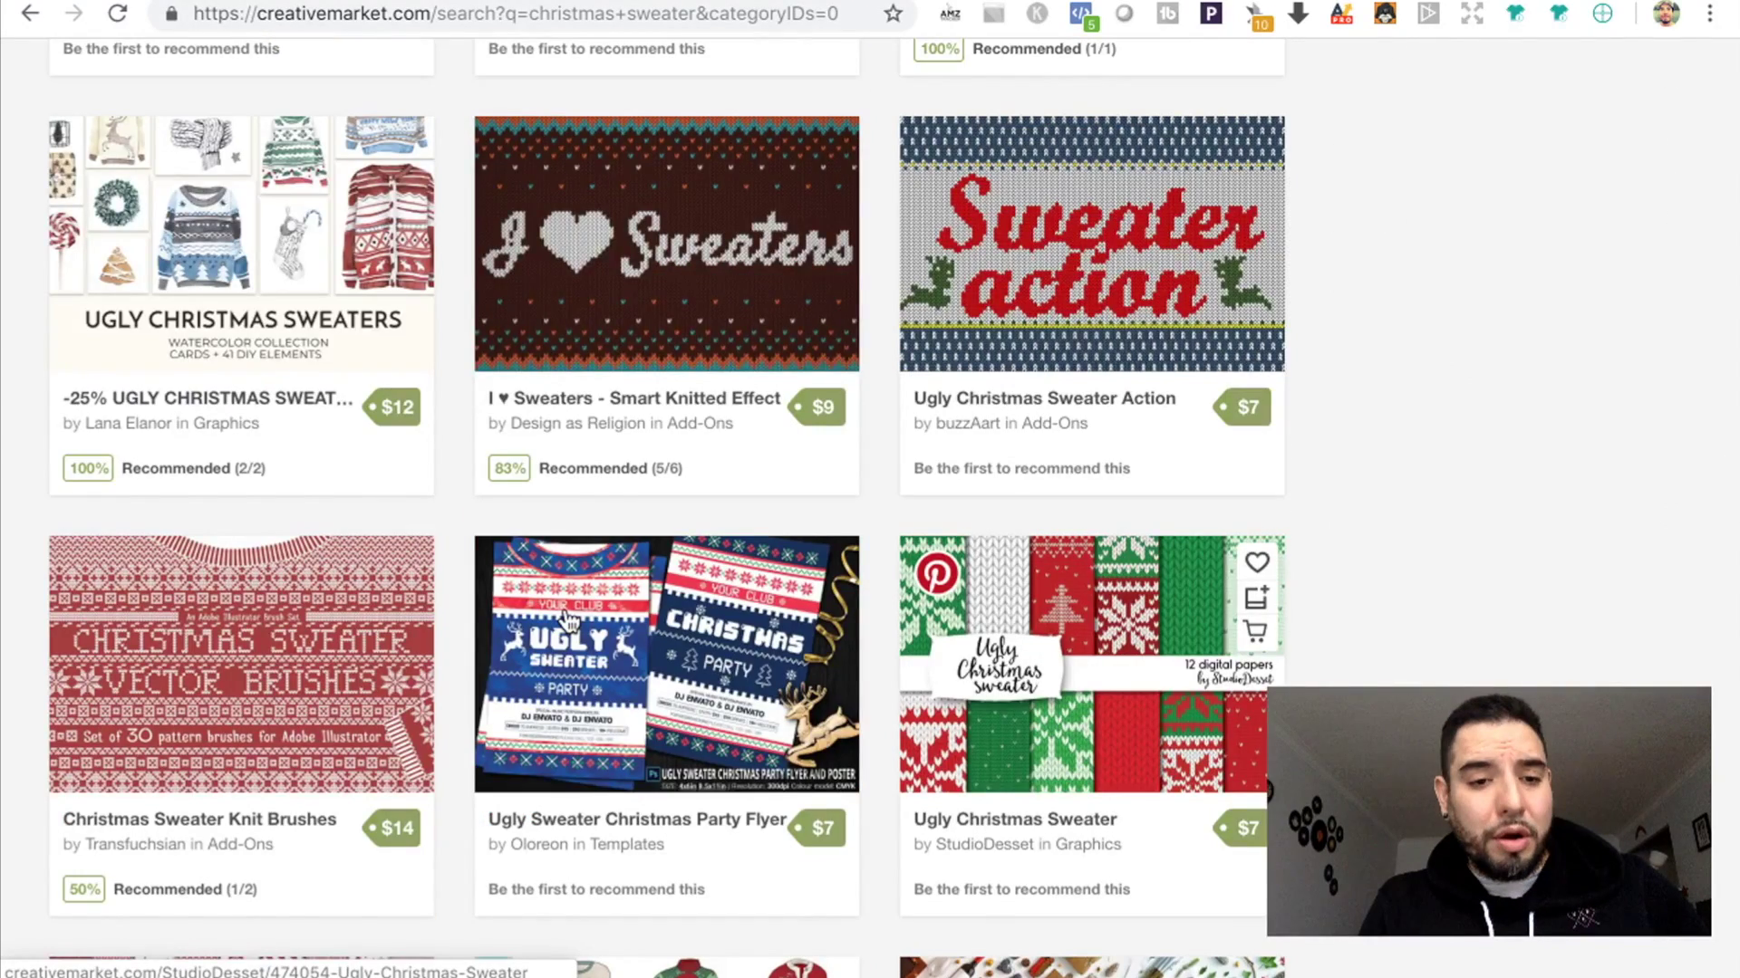
scroll(569, 621, down, 1)
scroll(318, 906, up, 15)
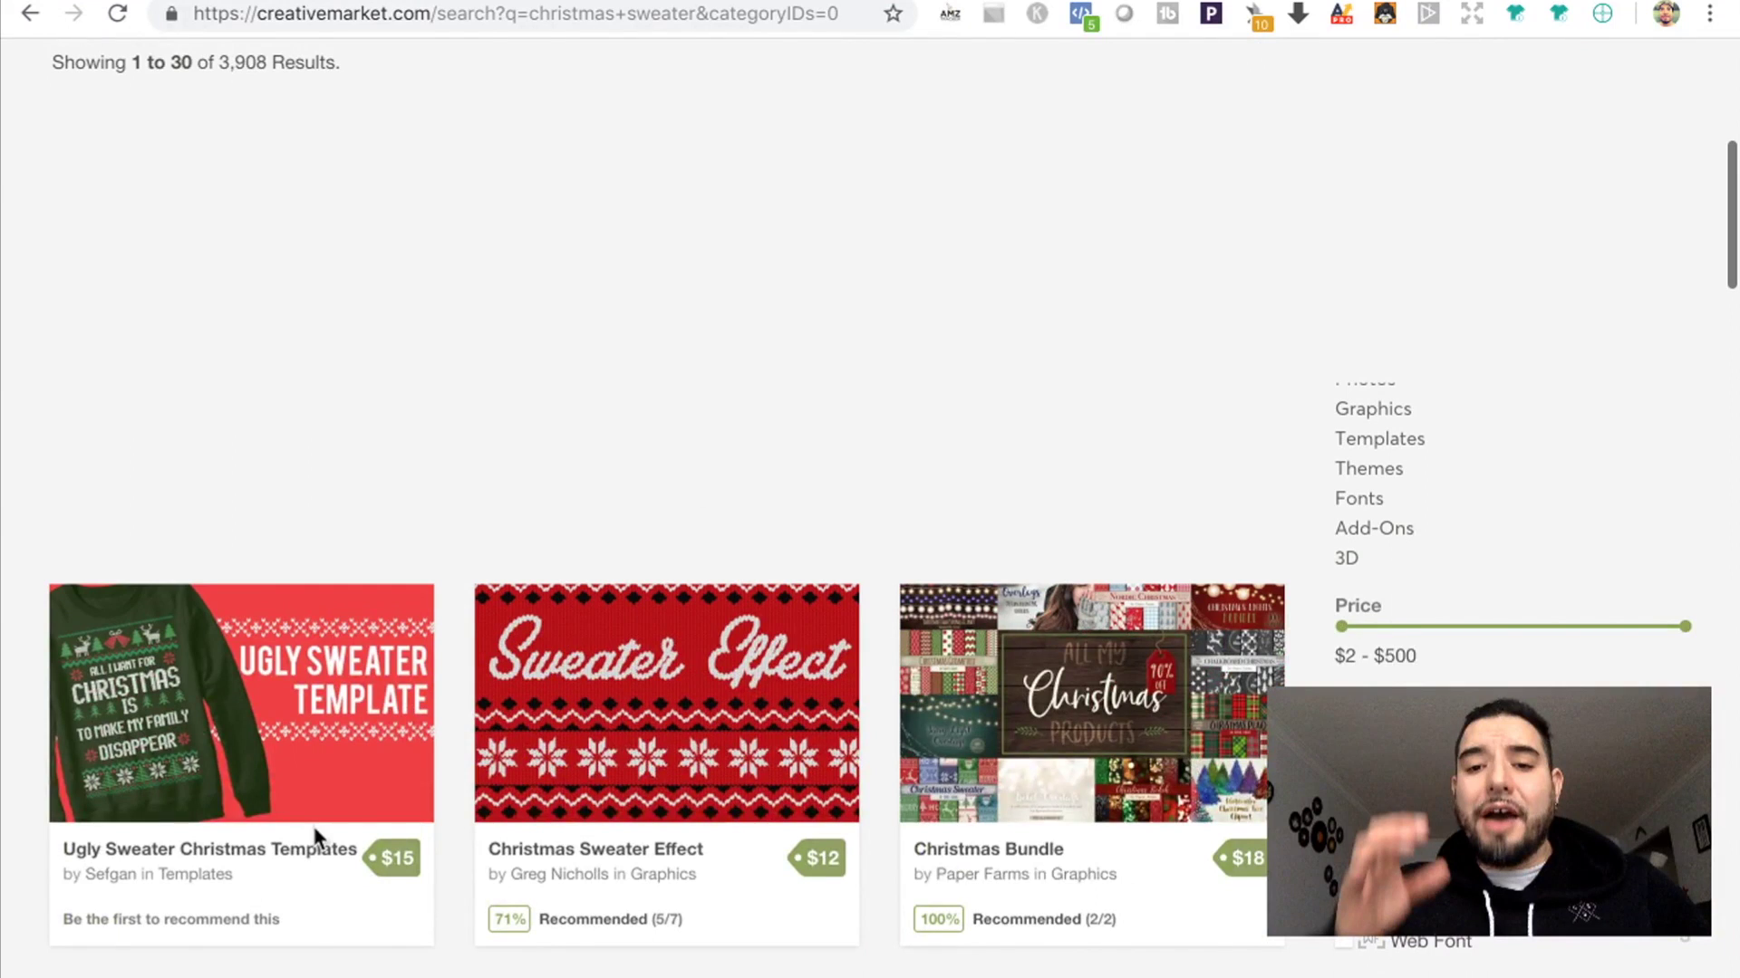
scroll(313, 826, up, 1)
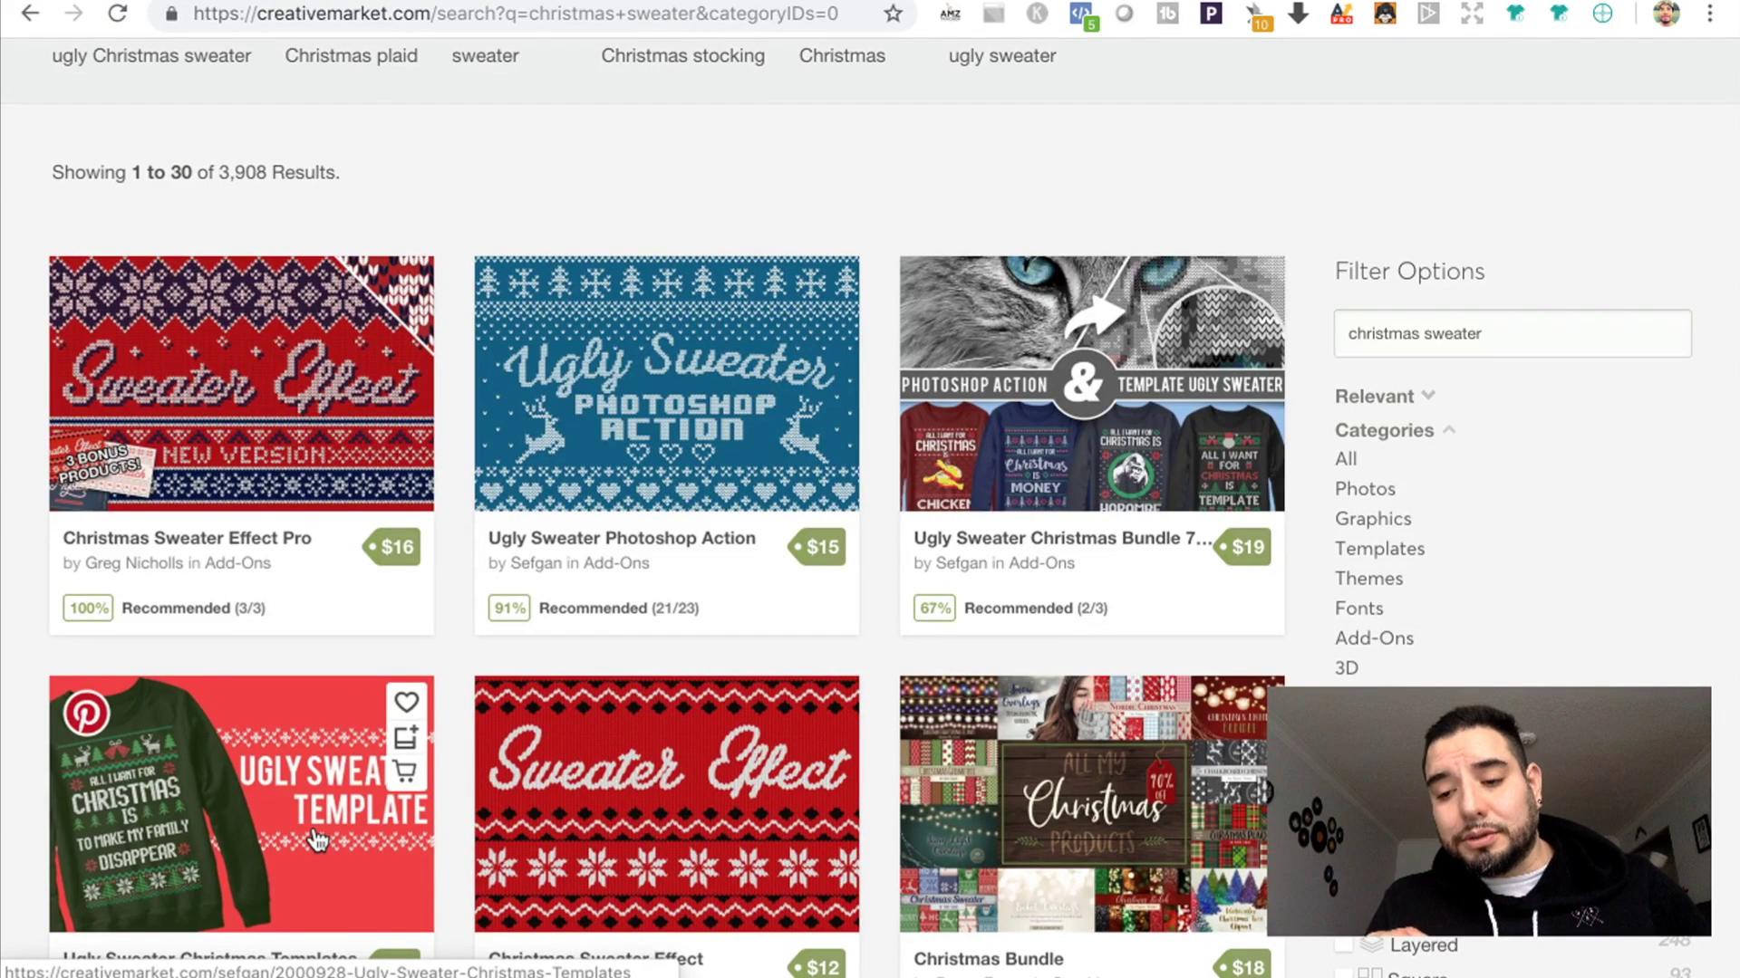
scroll(318, 840, up, 1)
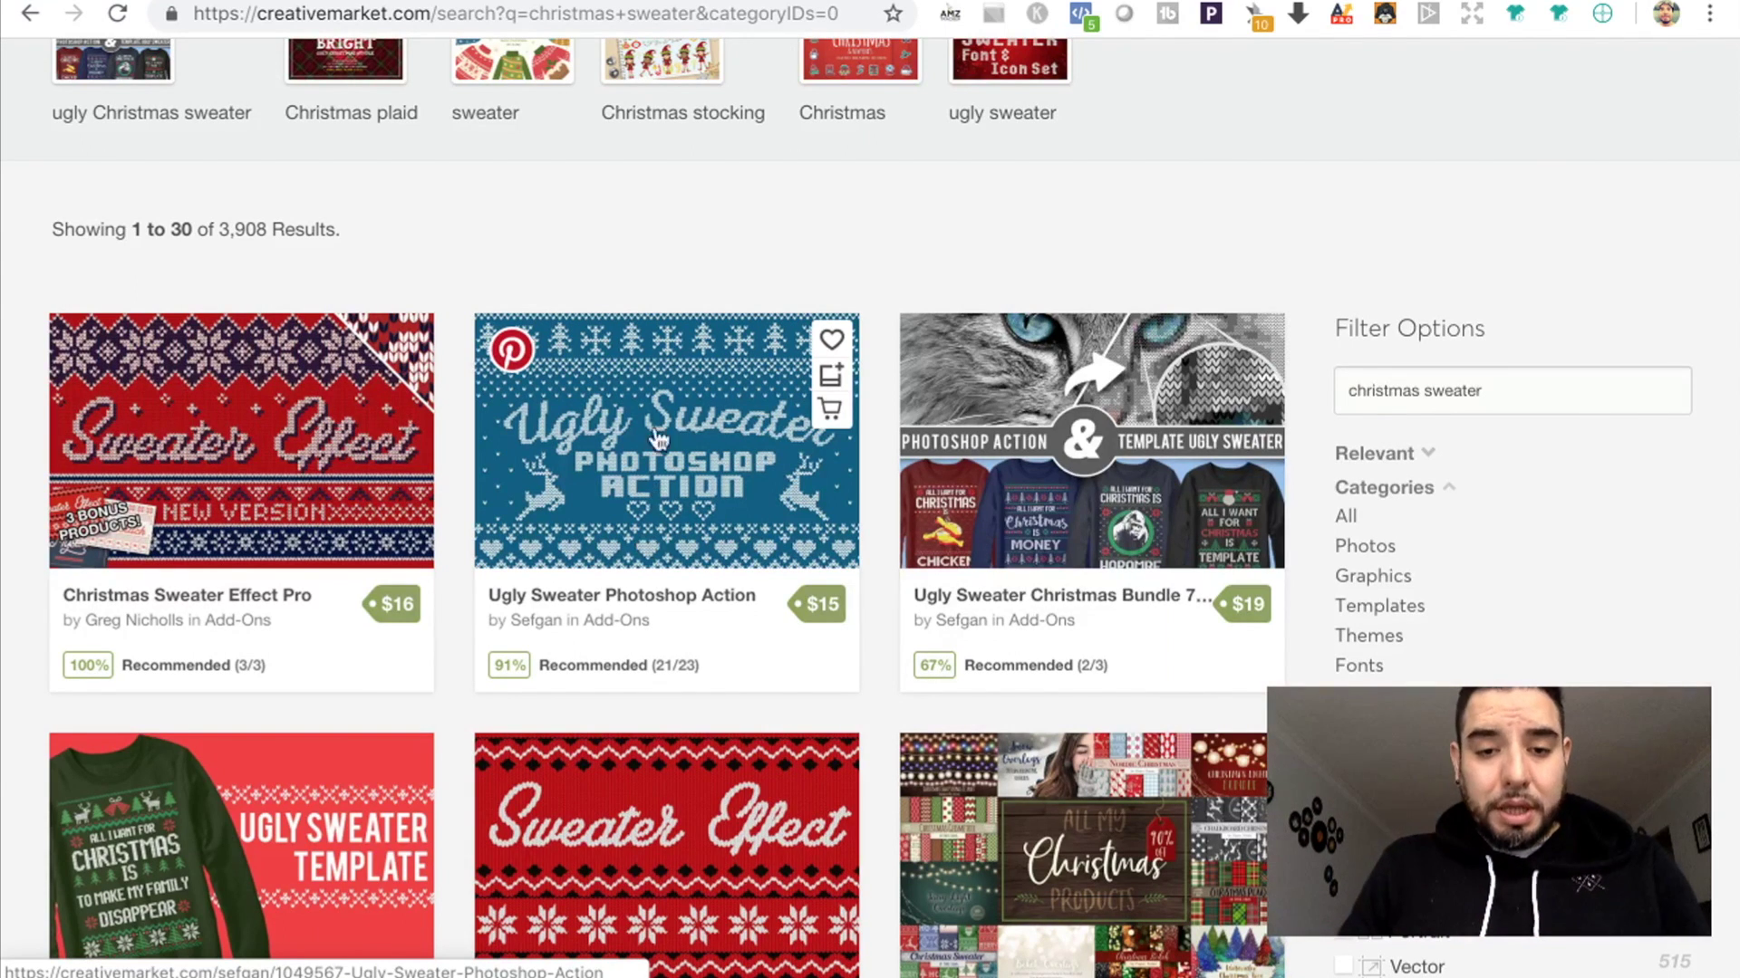
click(636, 485)
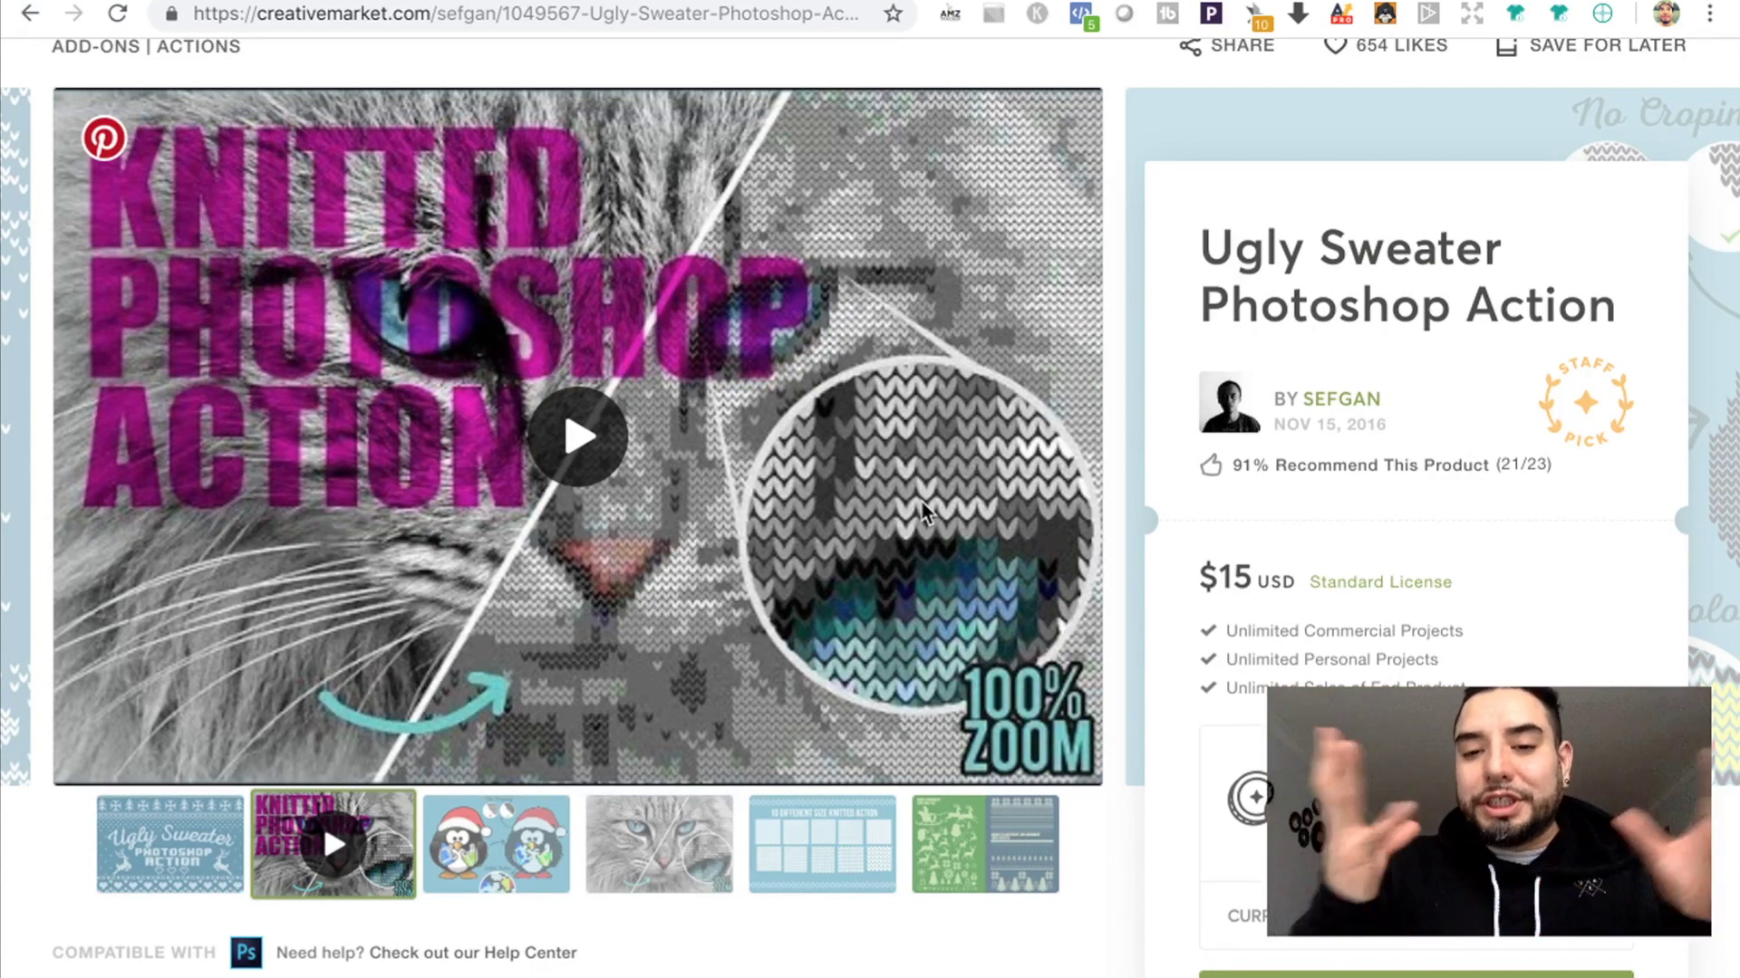
- View the penguin, cat 100% zoom, 10-size knitted, and bonus ornament gallery slides
click(544, 817)
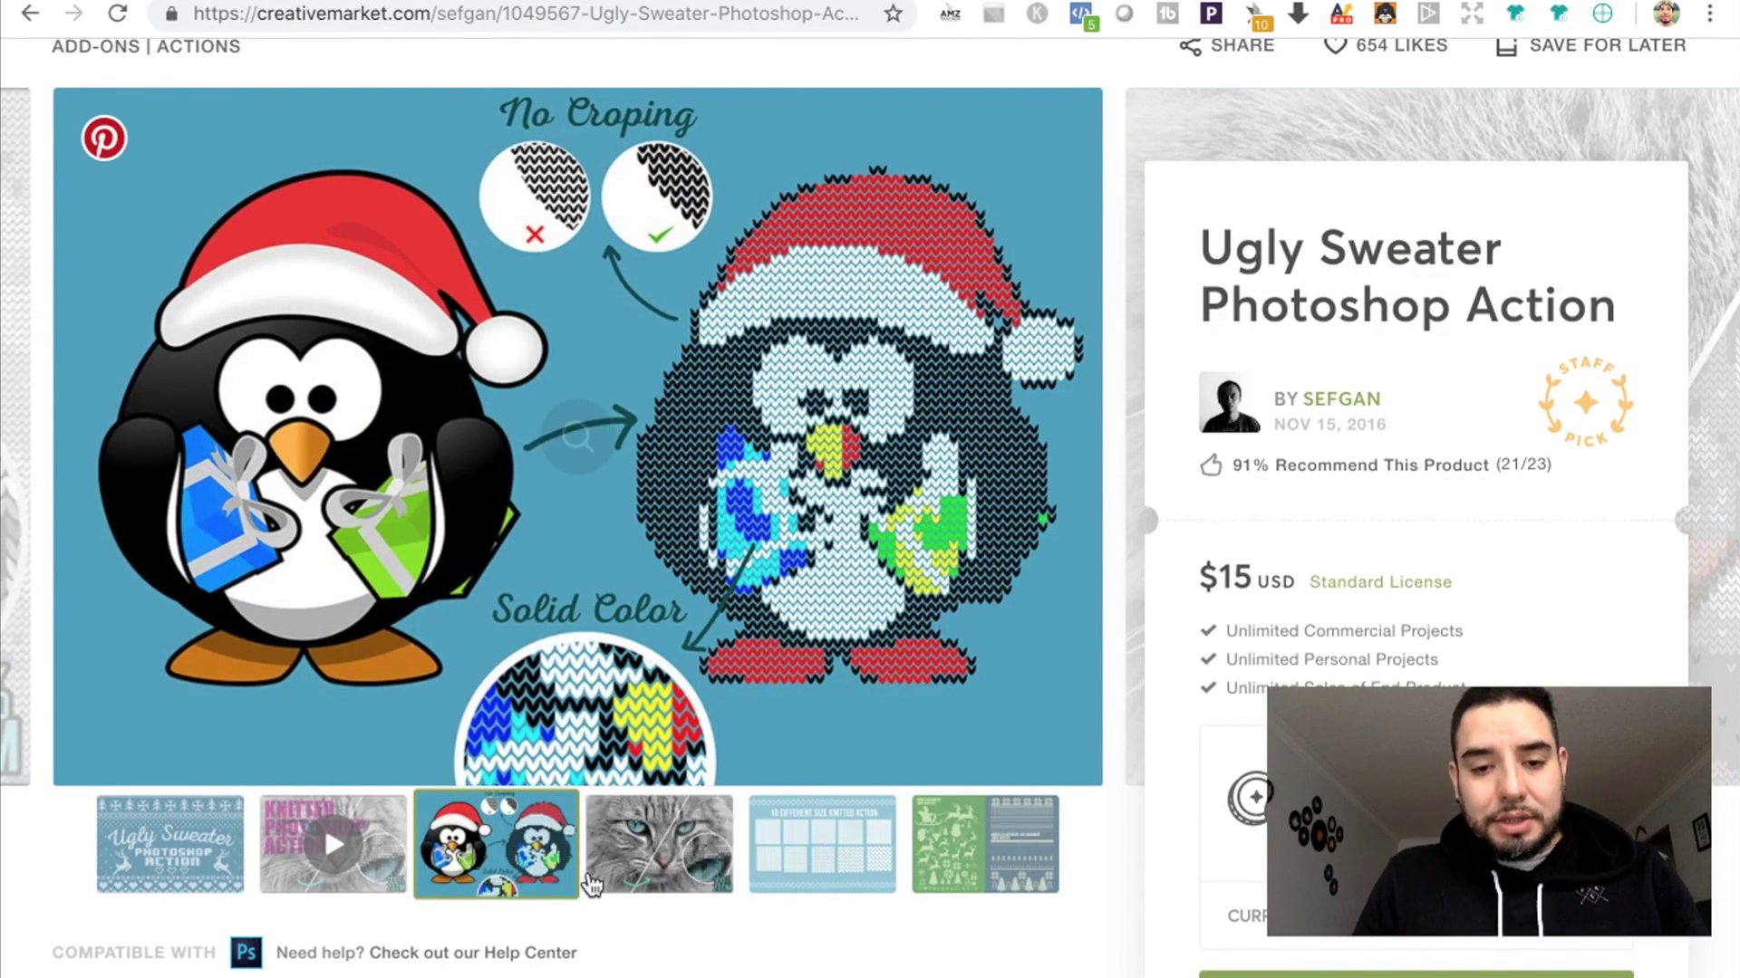
click(614, 847)
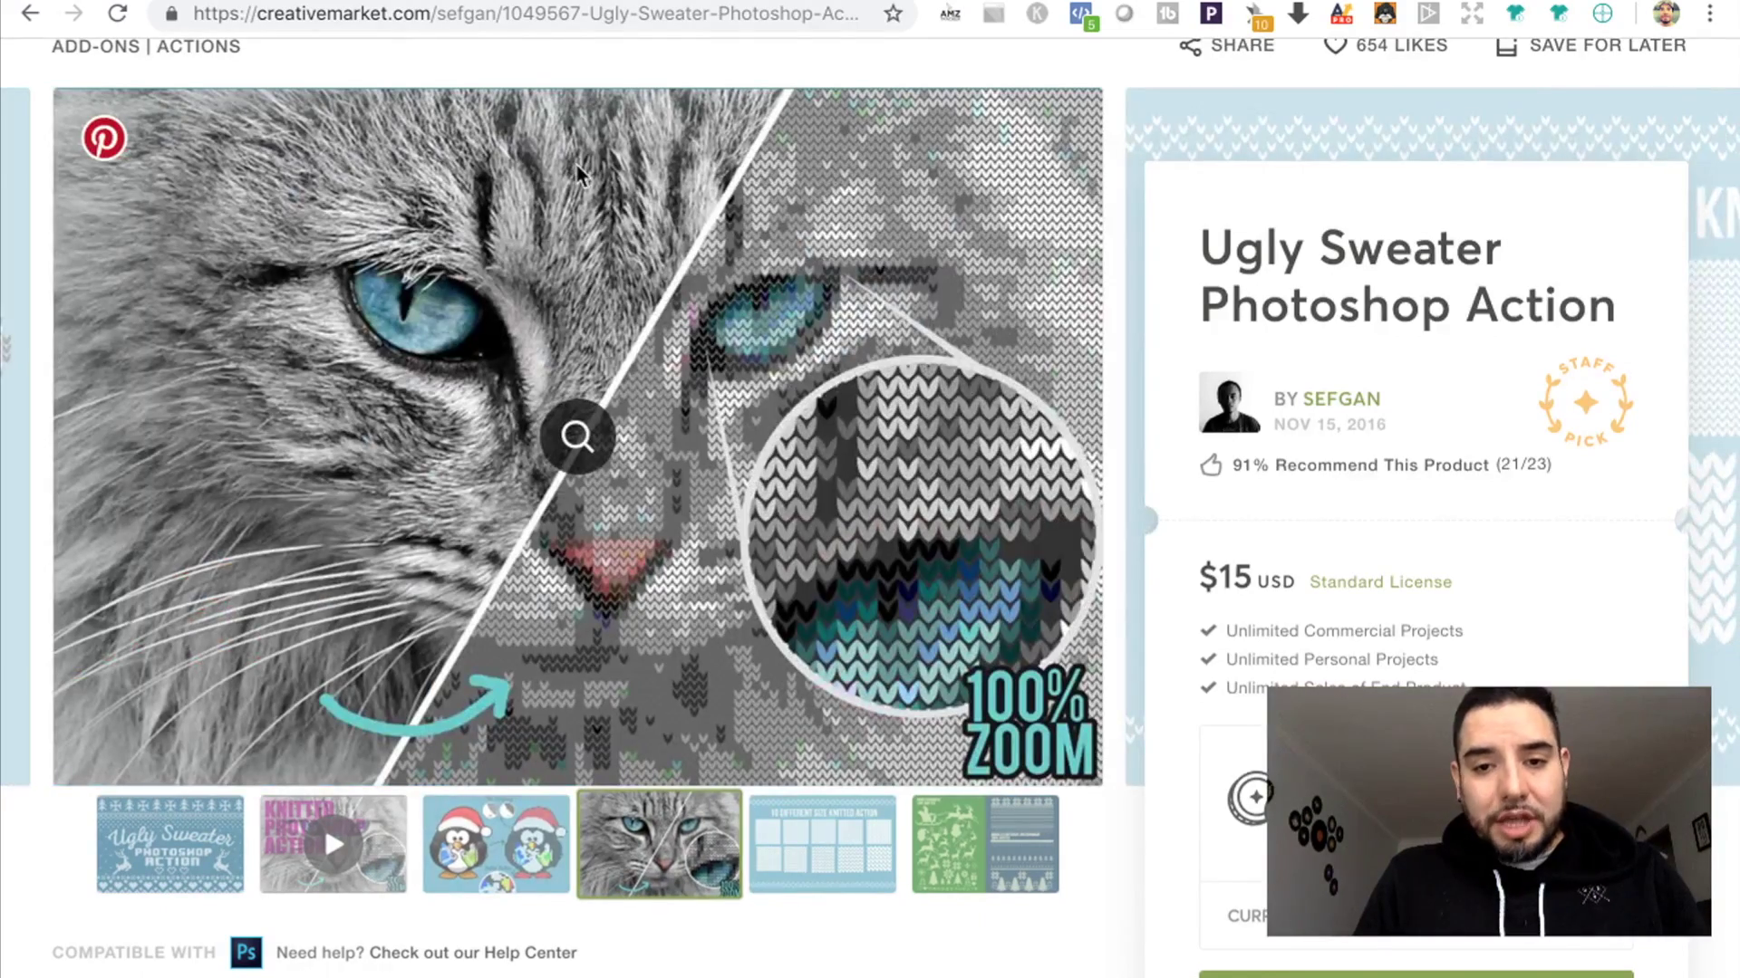
click(803, 859)
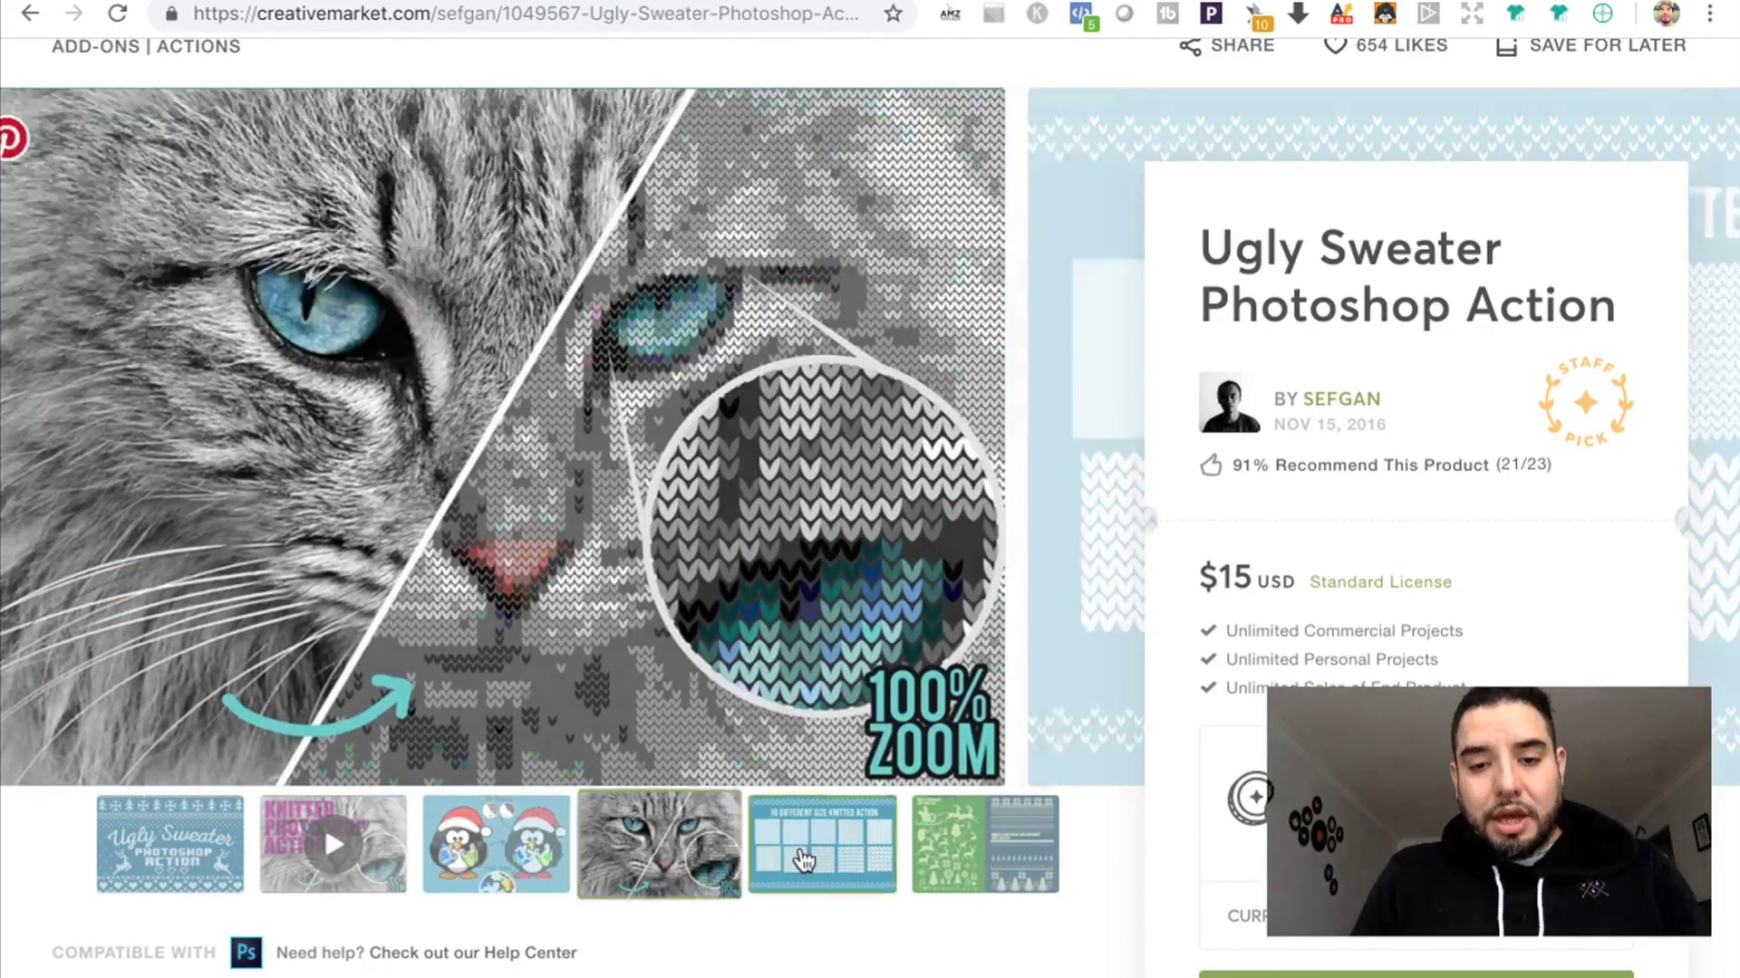
scroll(797, 480, down, 1)
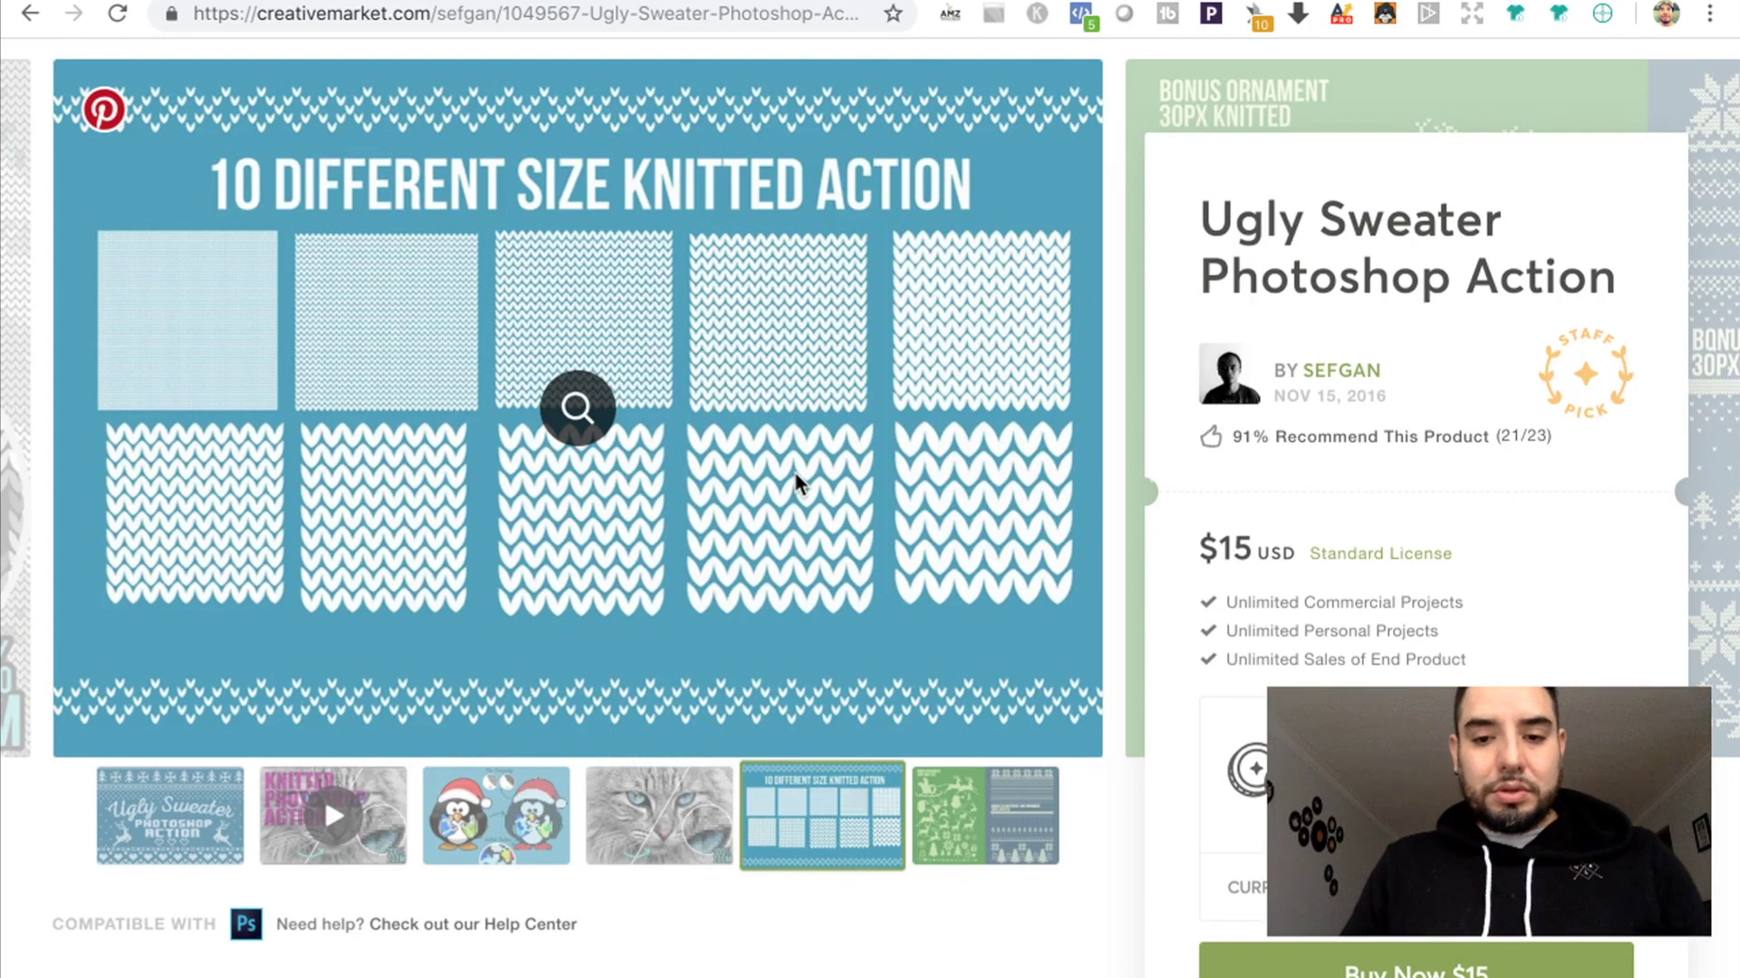
key(Right)
scroll(798, 480, up, 1)
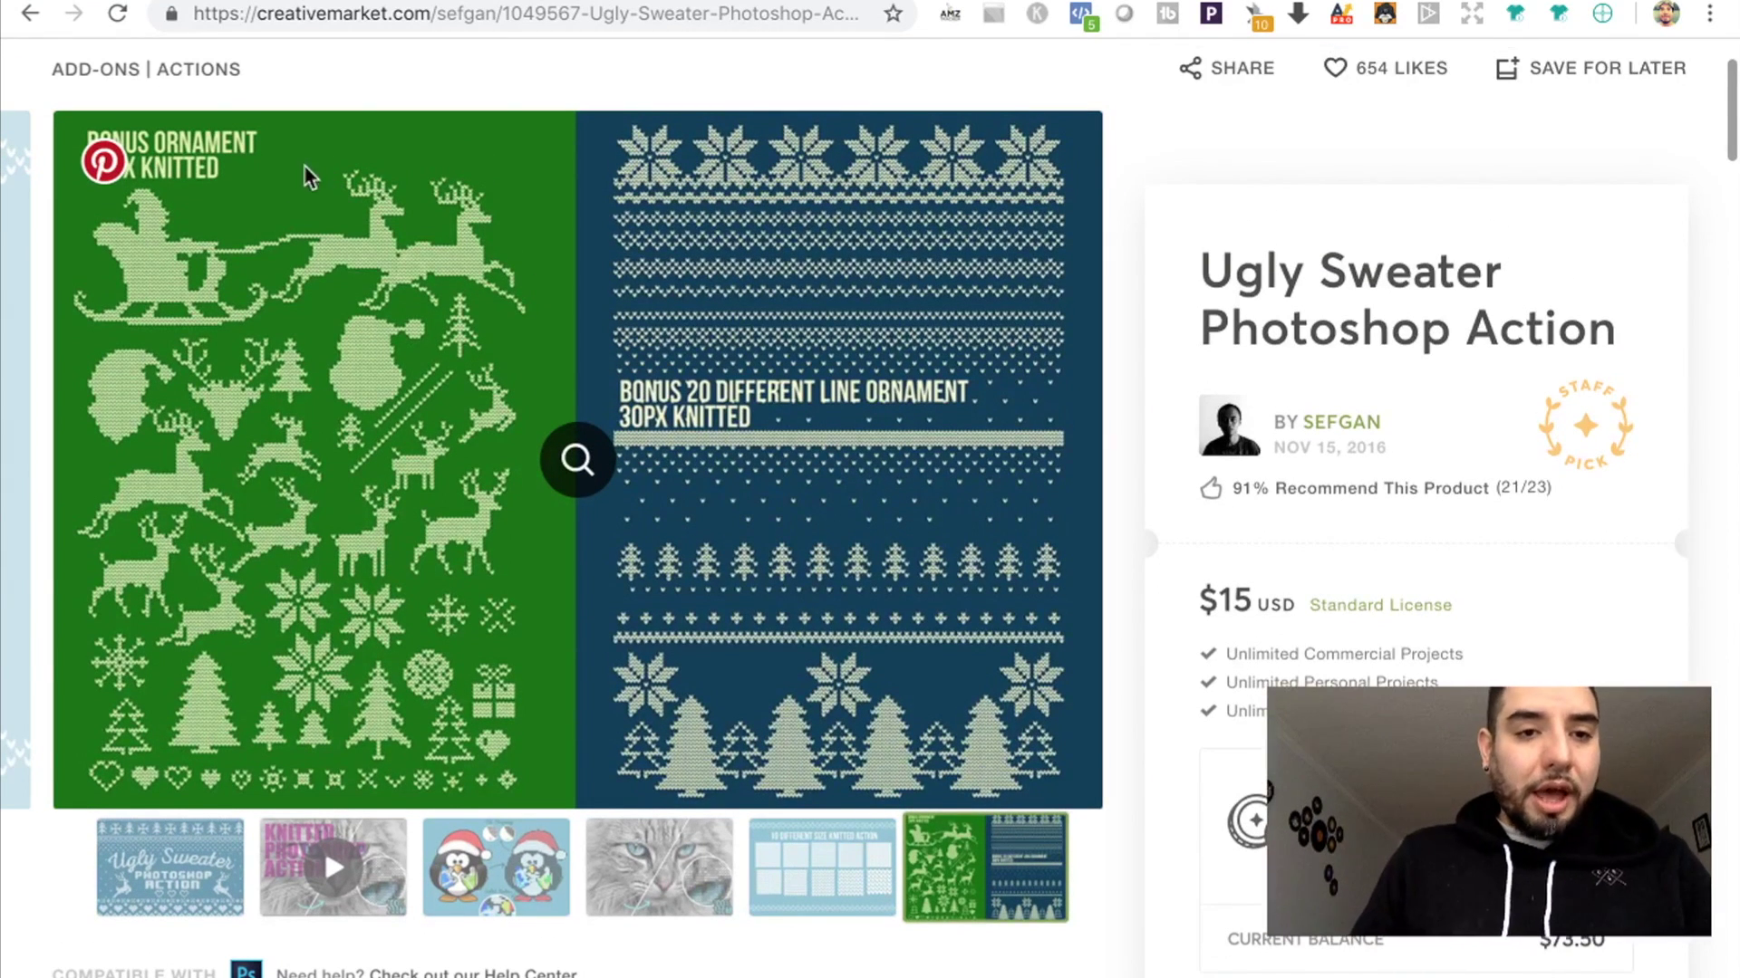
scroll(304, 458, down, 1)
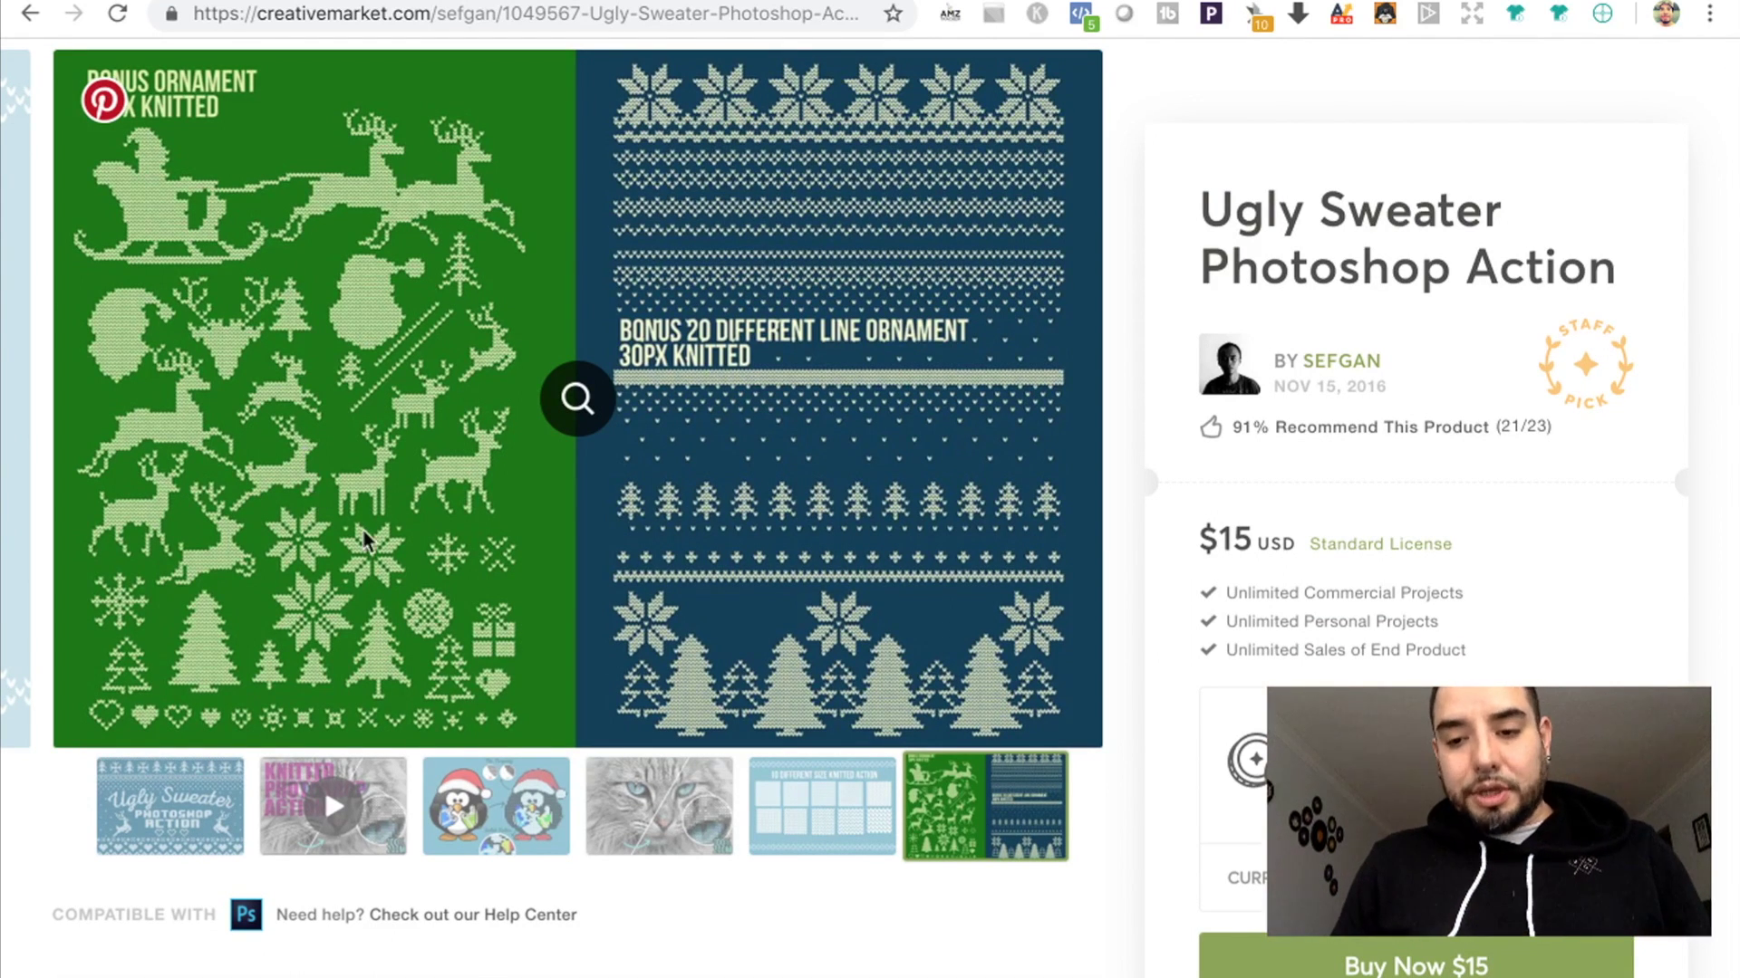
scroll(405, 480, up, 3)
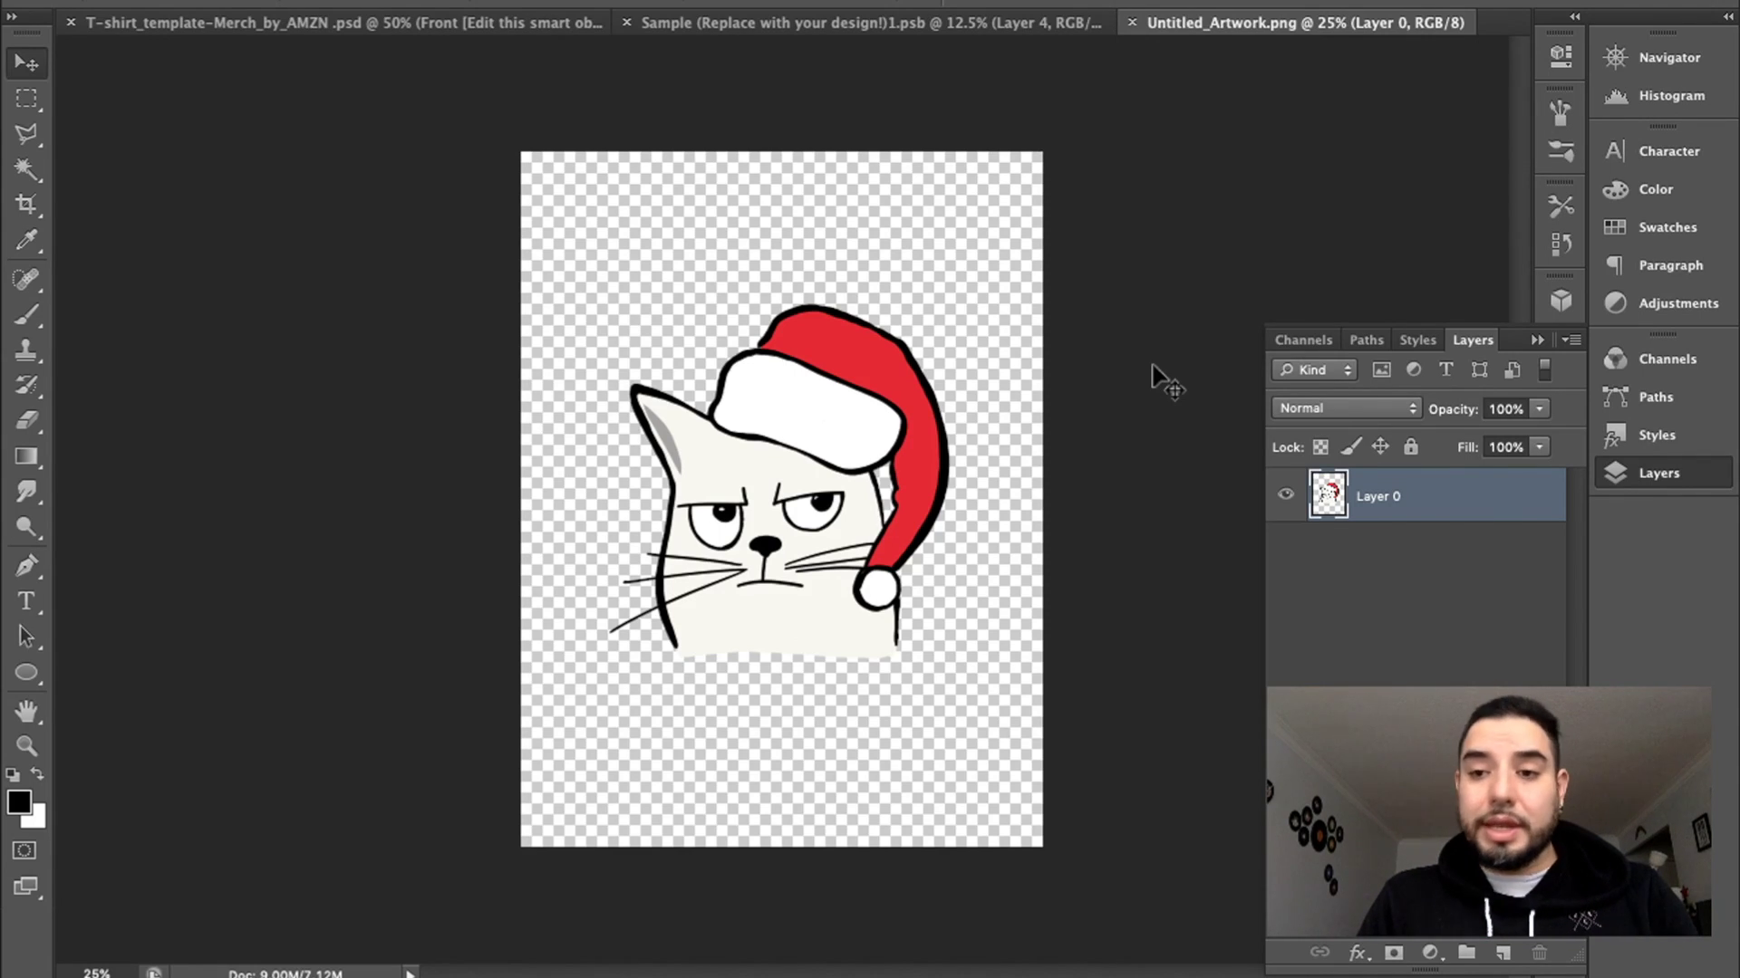
- Collapse the Channels/Paths/Styles/Layers panel group into the dock
click(1536, 340)
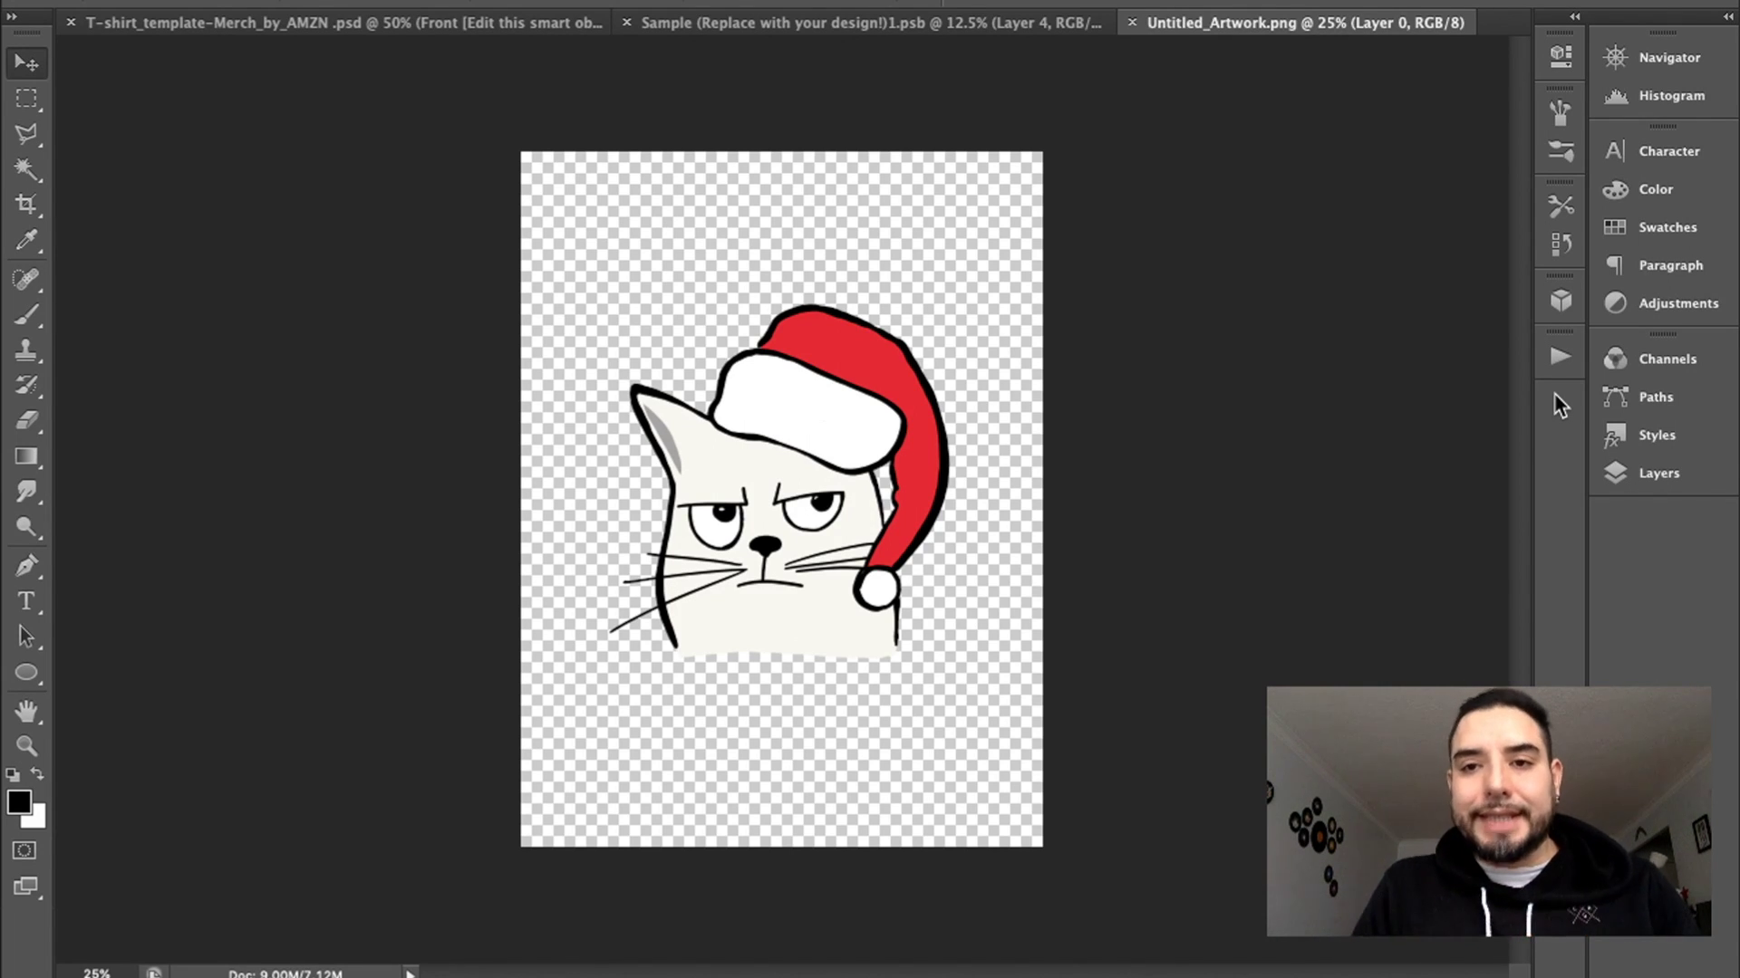
- Show the Actions panel and expand the --UGLY-KNITTED-- action set
click(752, 0)
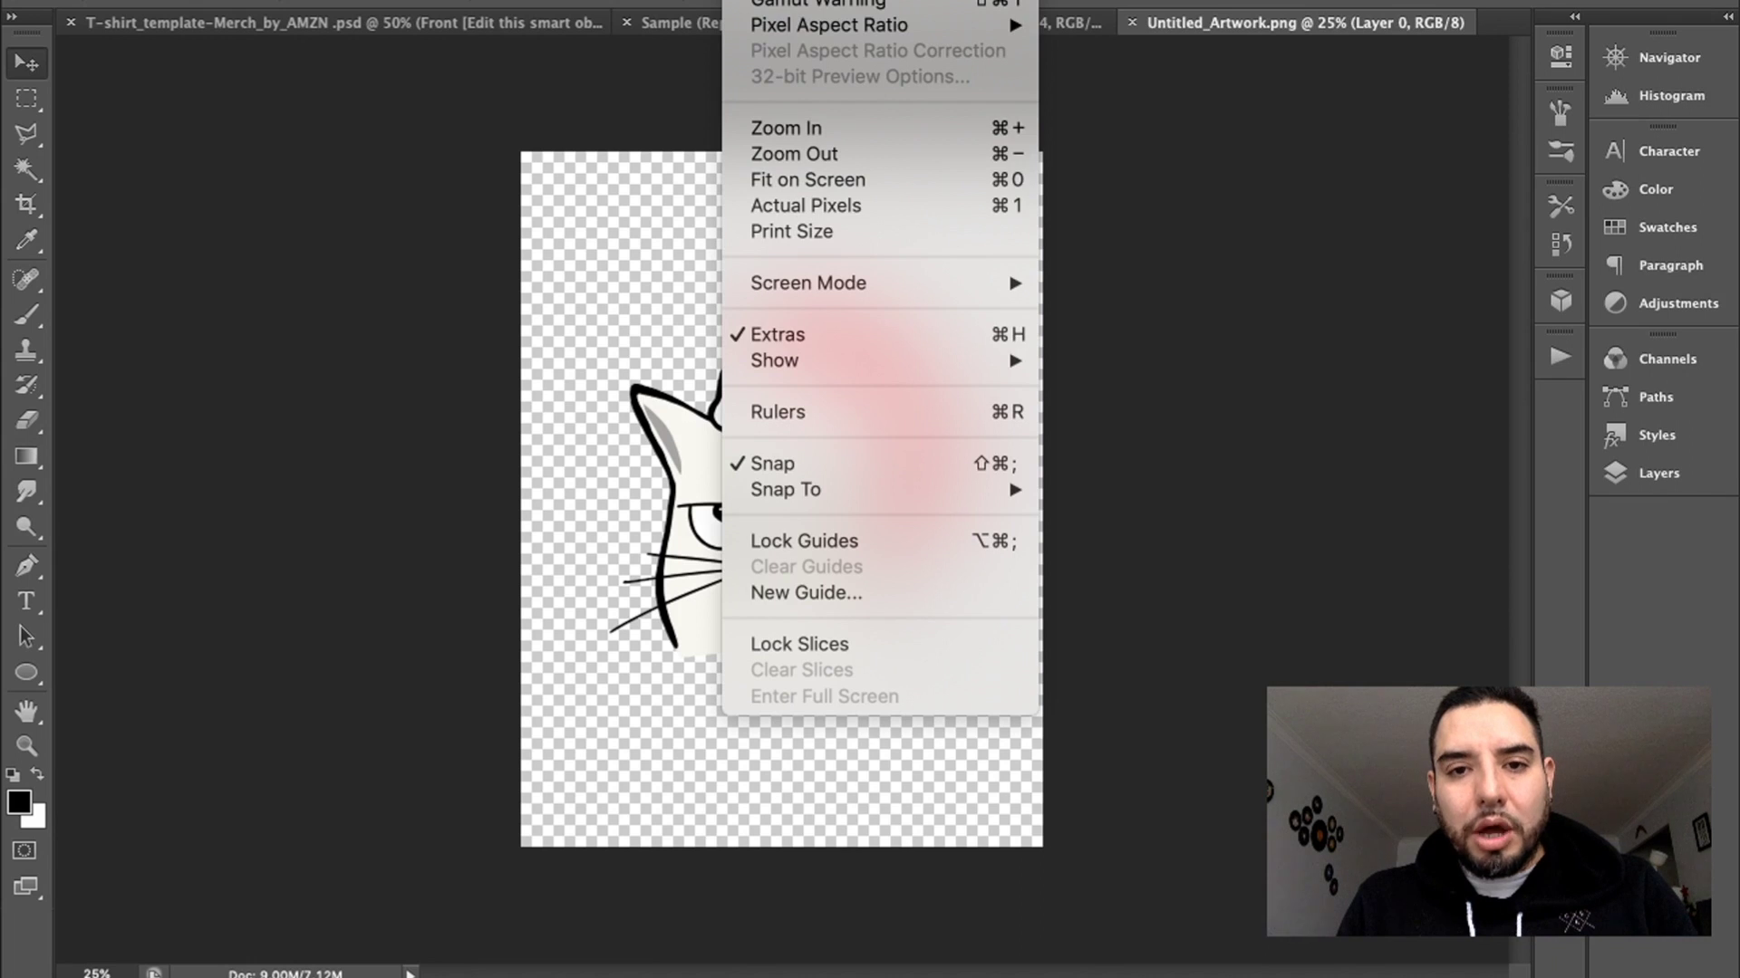
mouse_move(811, 0)
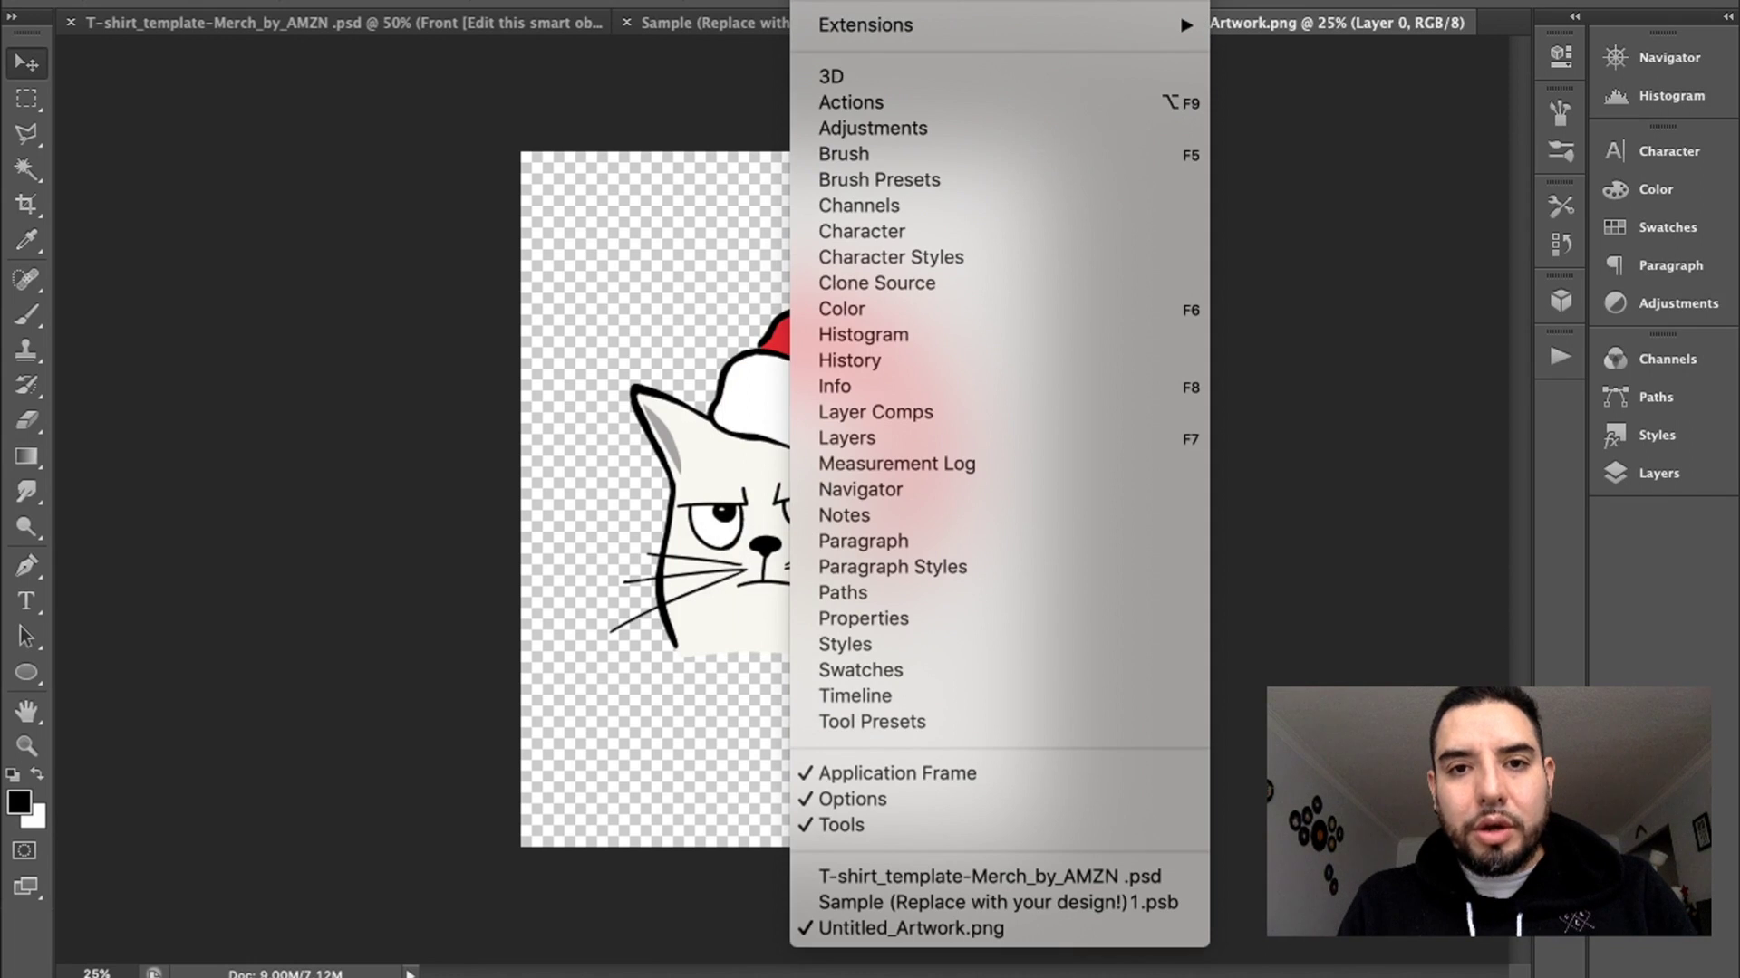
click(895, 102)
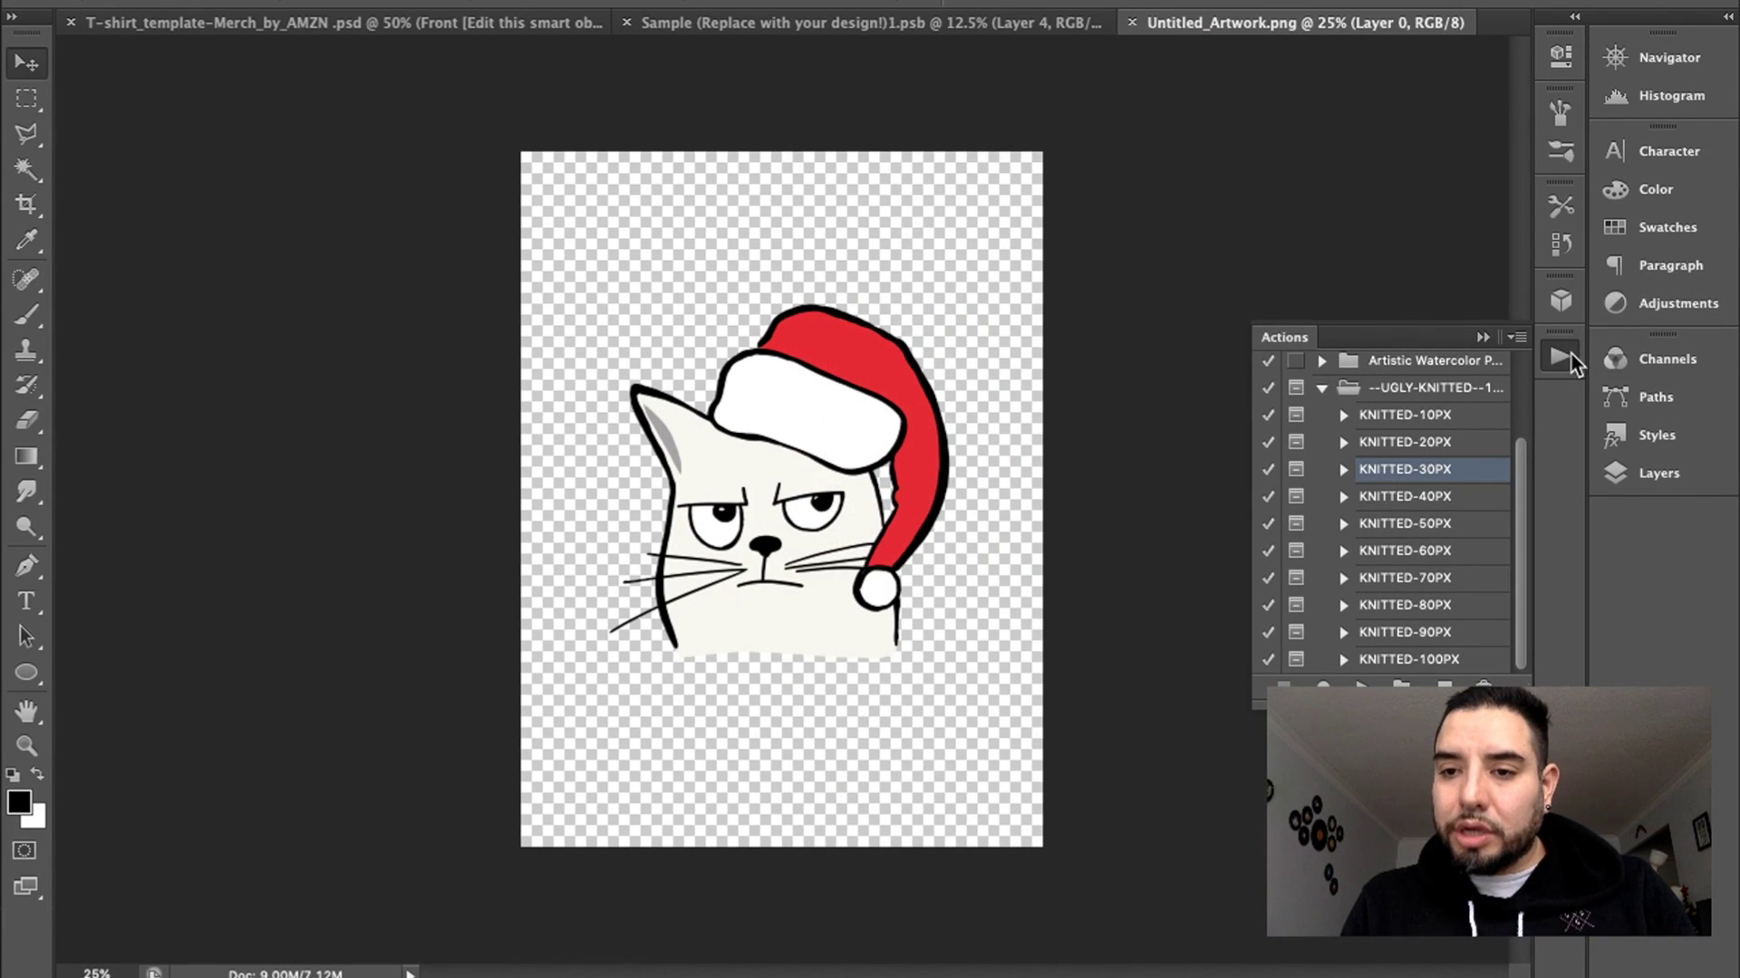
click(1322, 389)
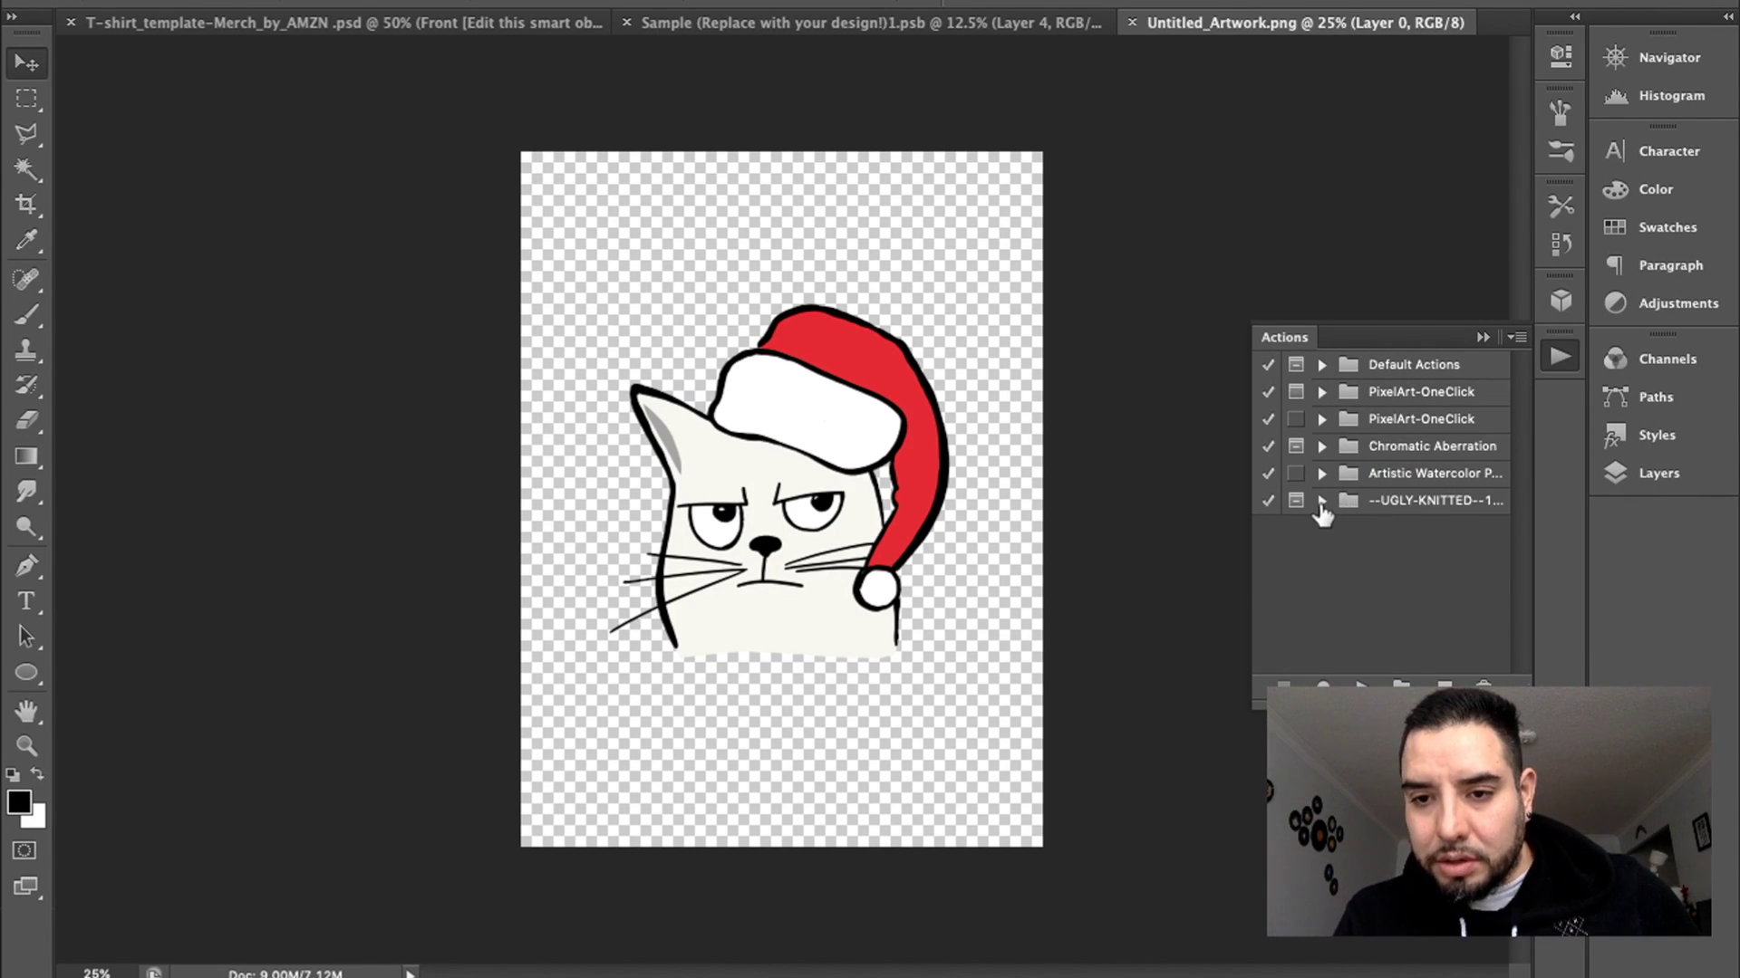
click(1364, 505)
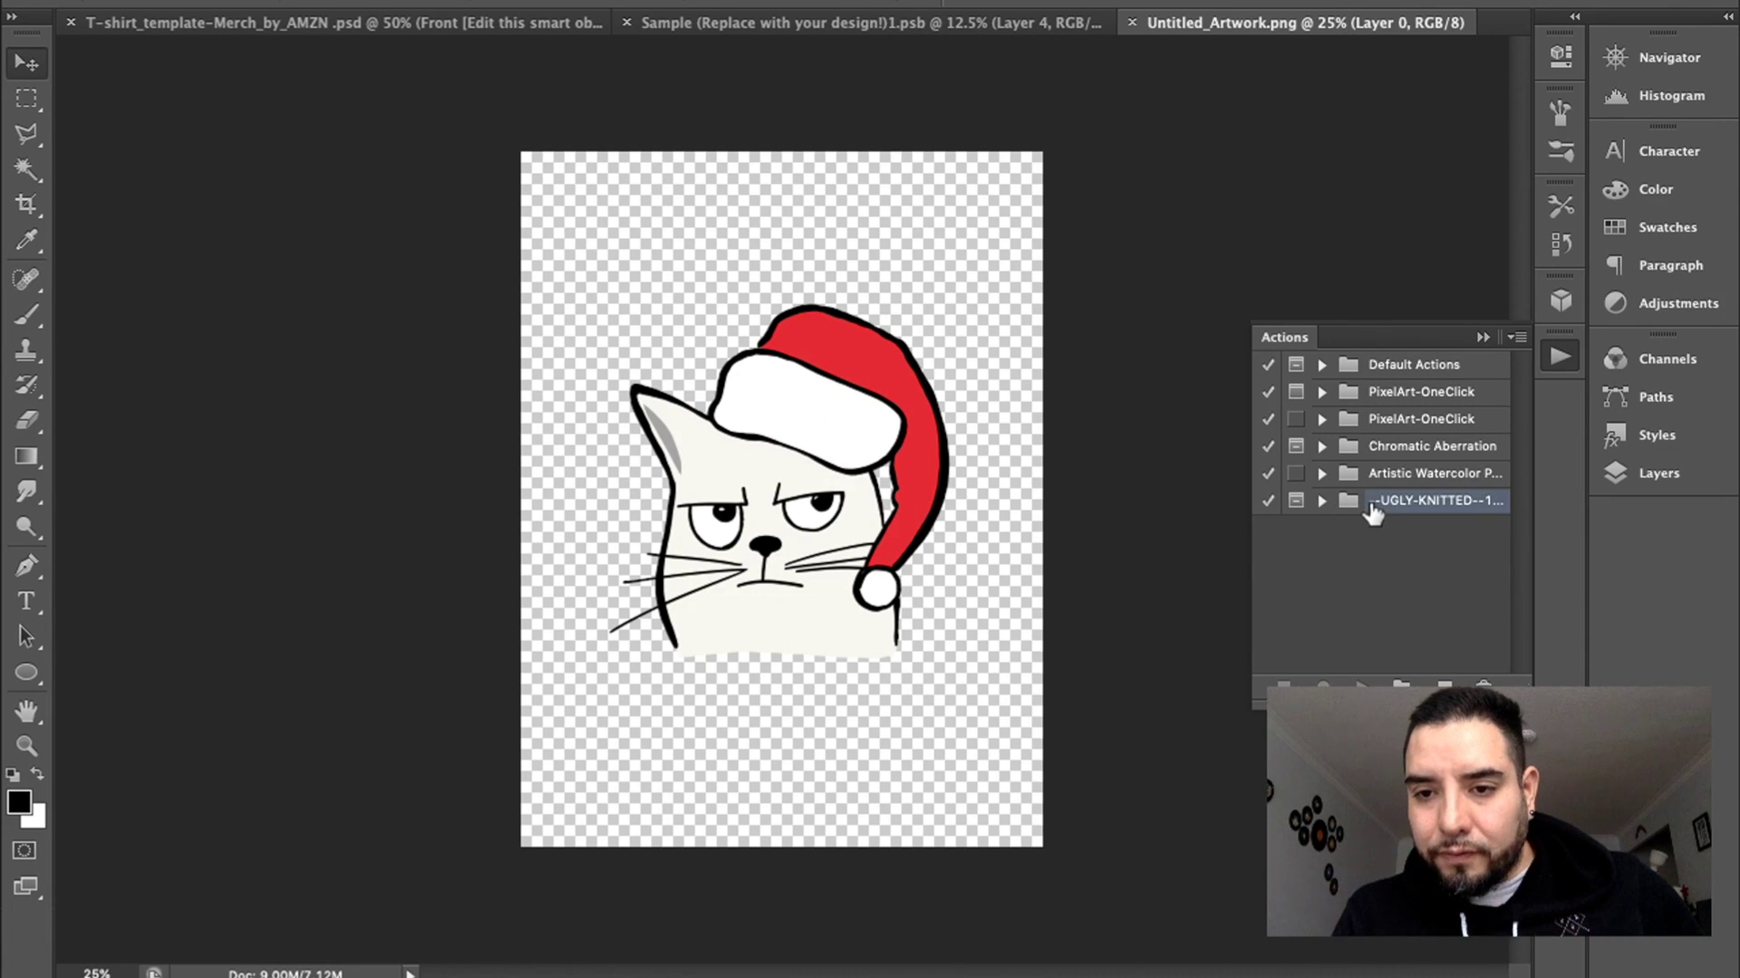
click(1322, 501)
scroll(1359, 553, down, 3)
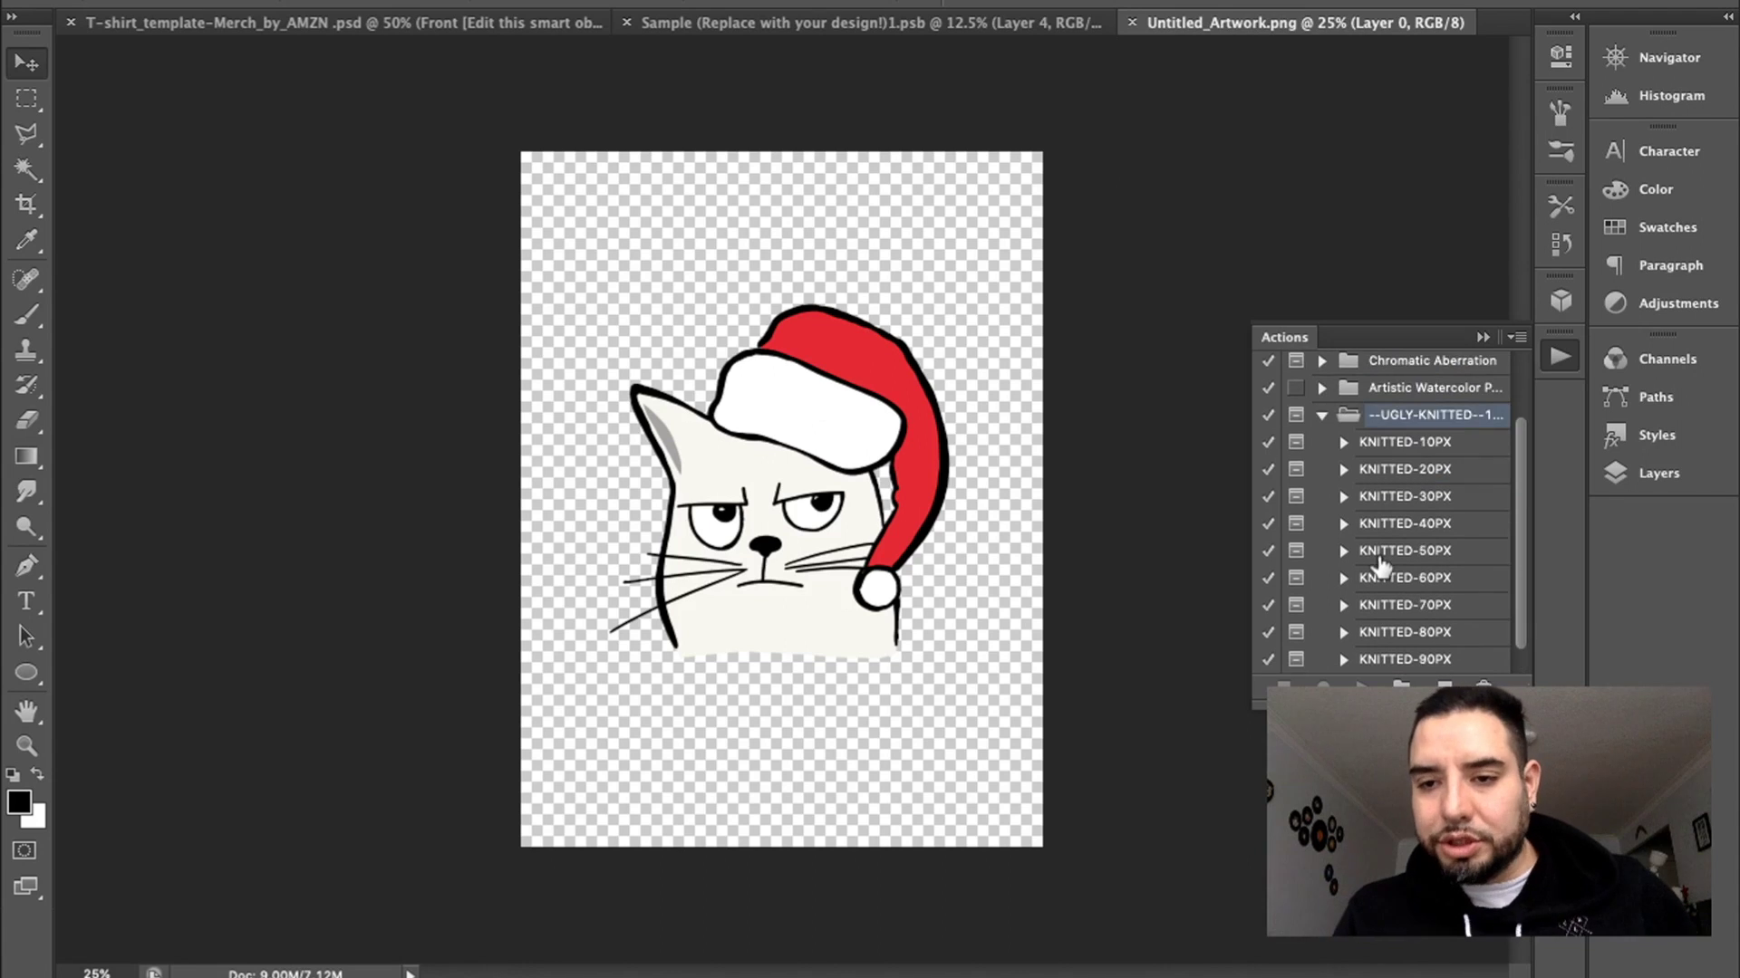
scroll(1381, 566, down, 1)
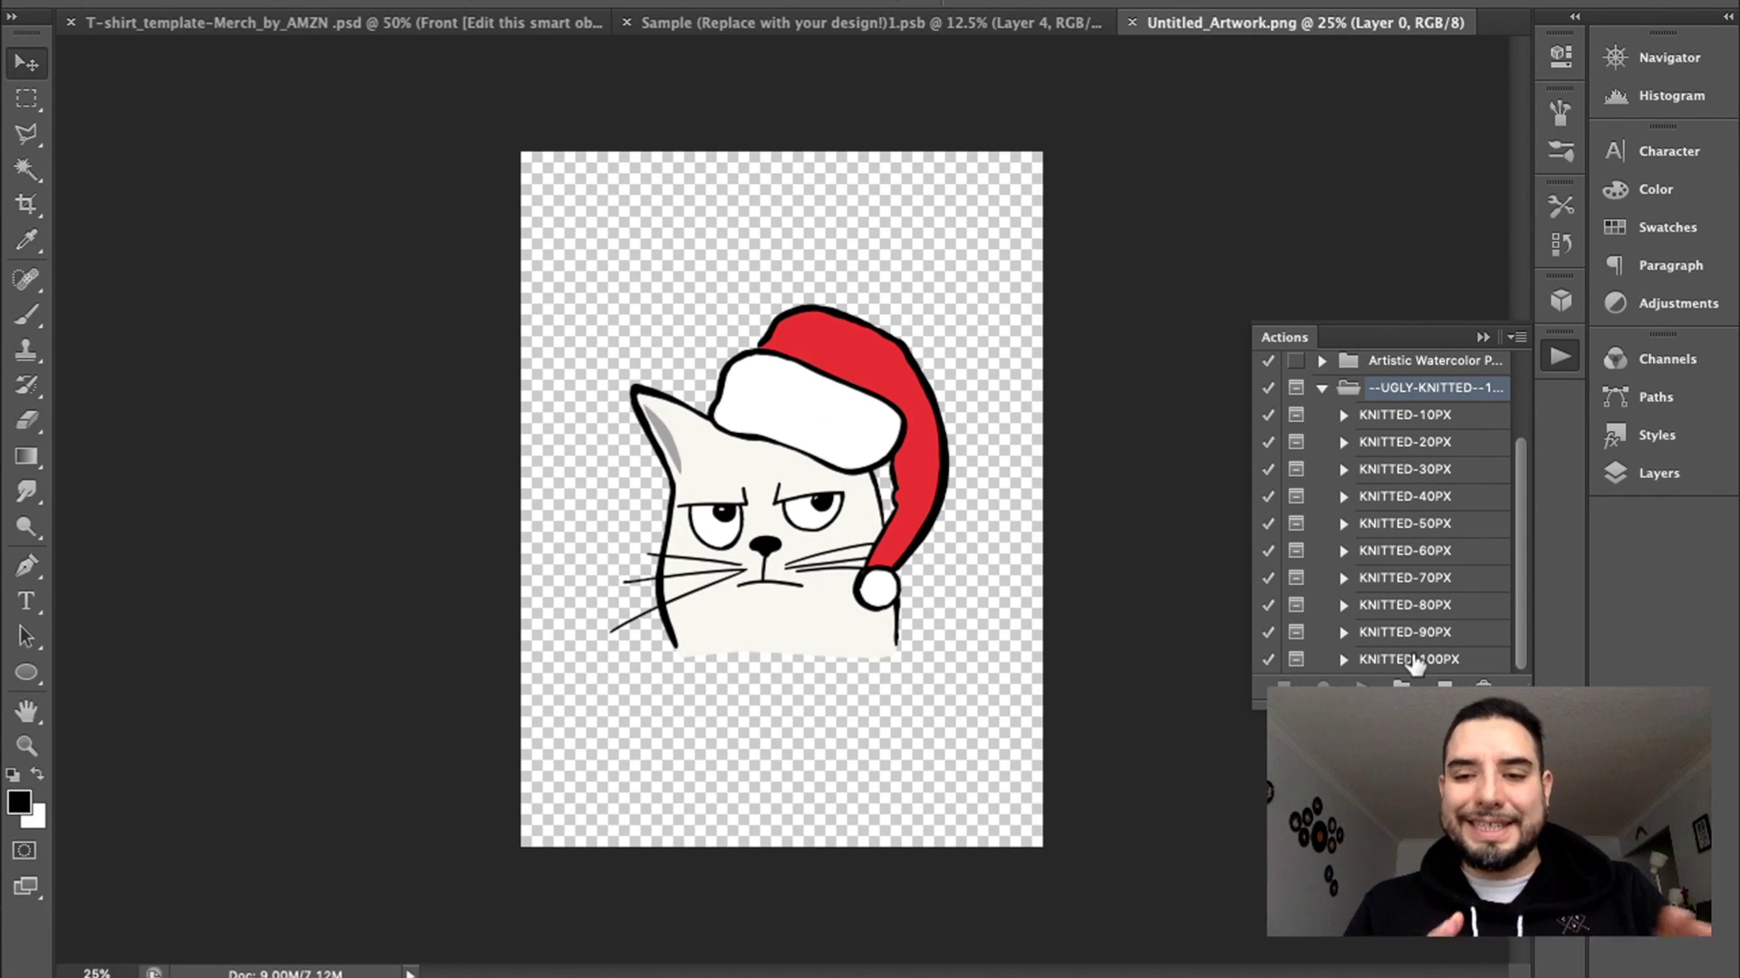
- Select the KNITTED-30PX action and play it on the cat
click(1404, 422)
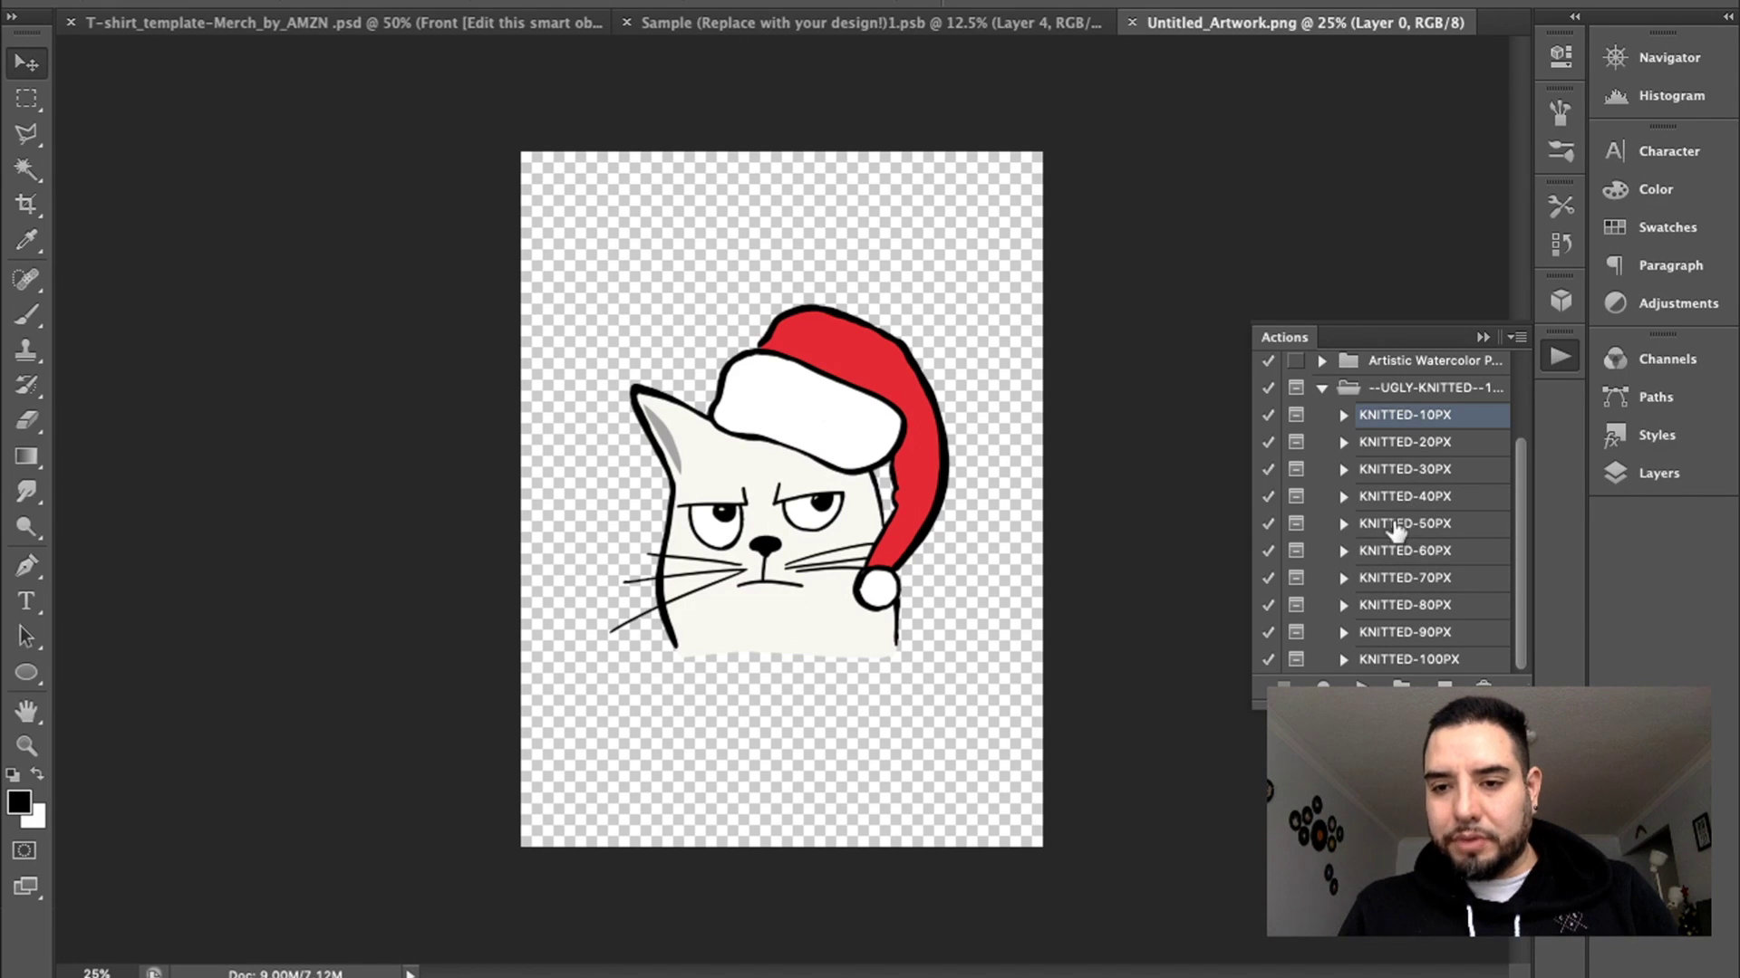
click(1391, 471)
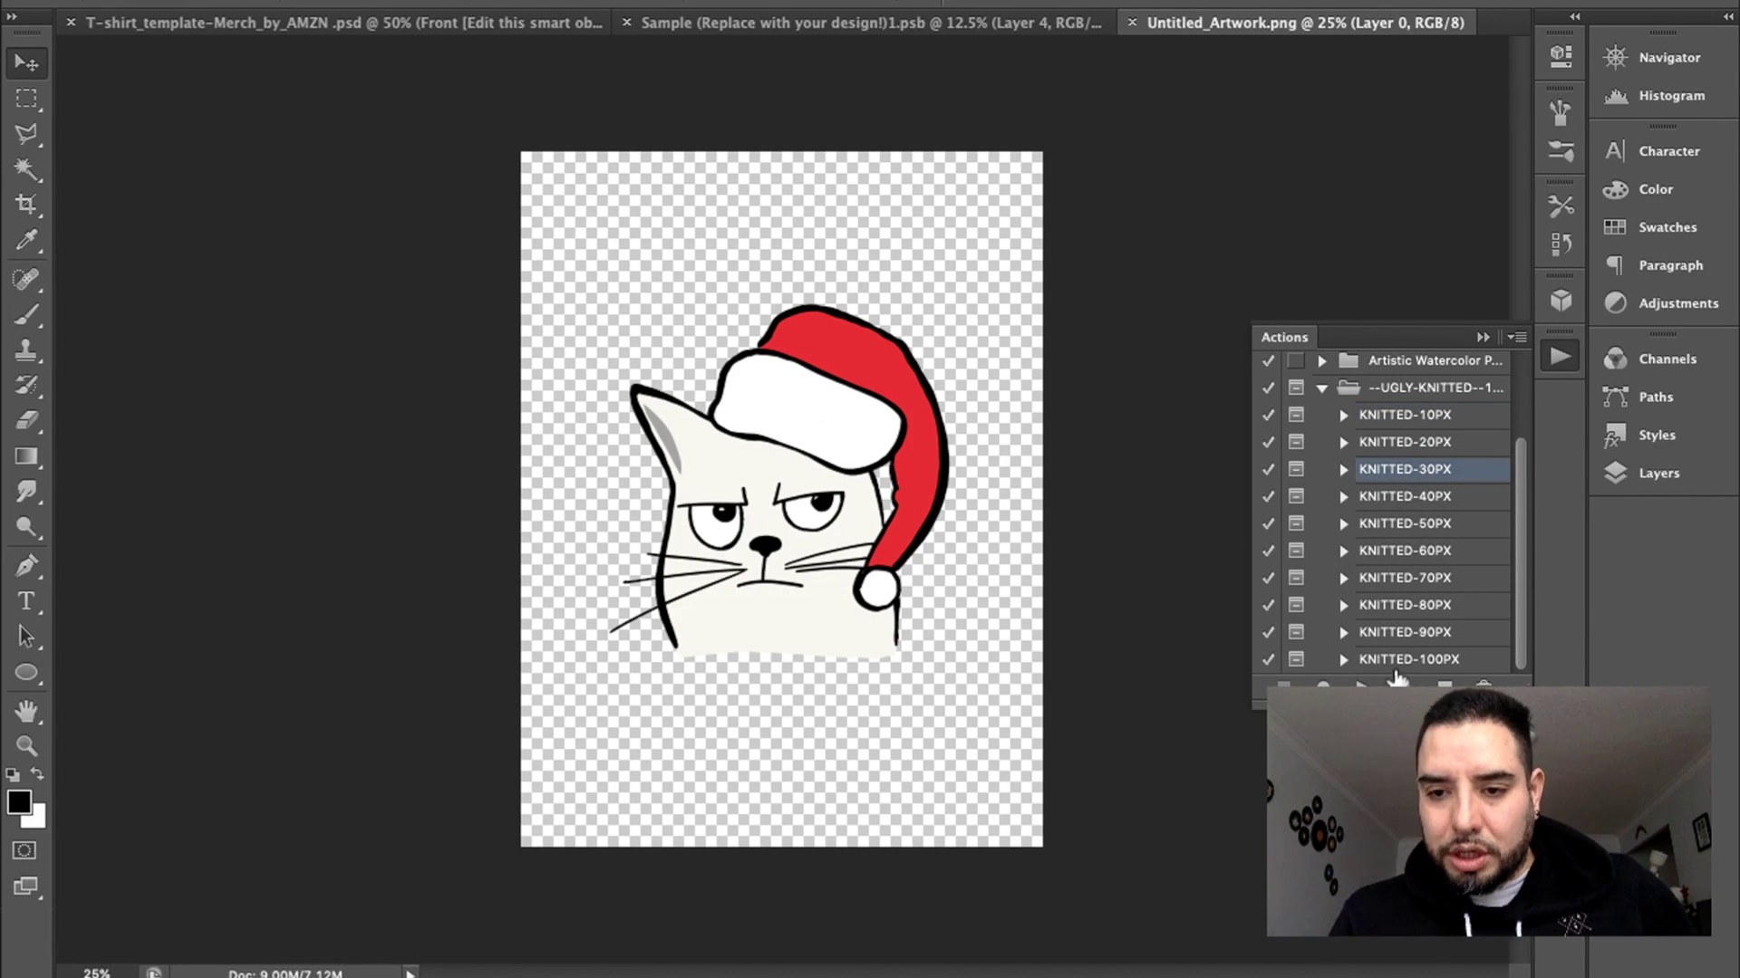
click(1362, 686)
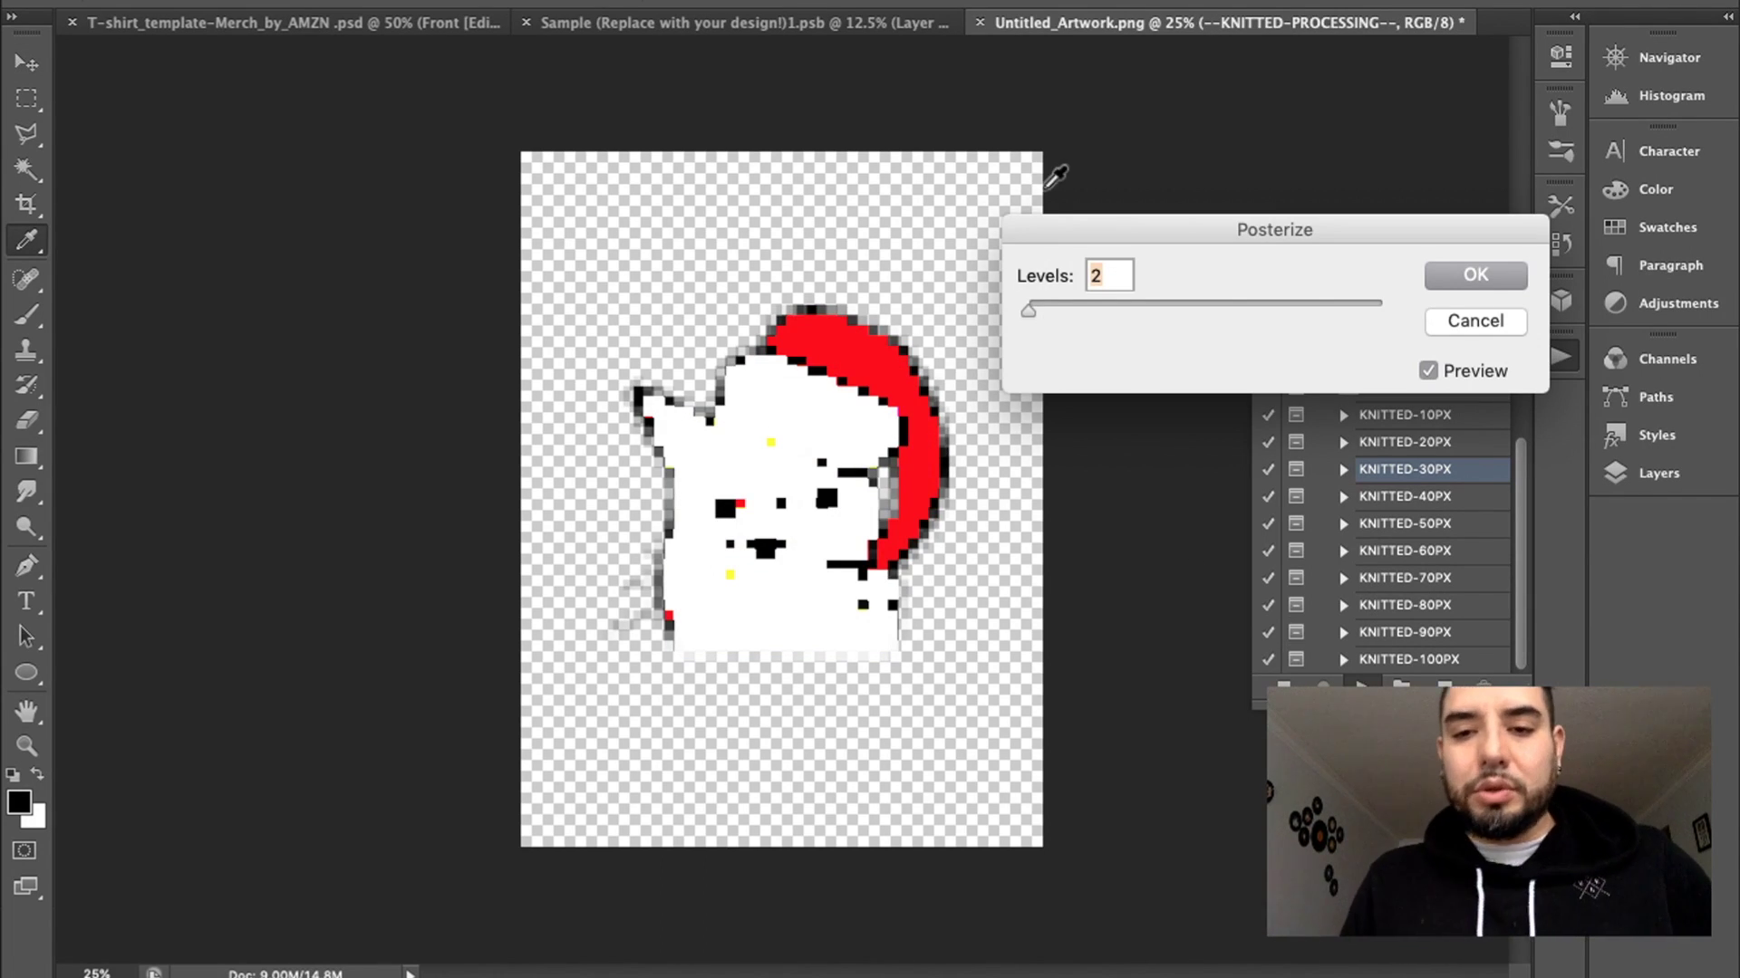
- Set Posterize Levels to about 18 and accept it
drag(1027, 309, 1046, 322)
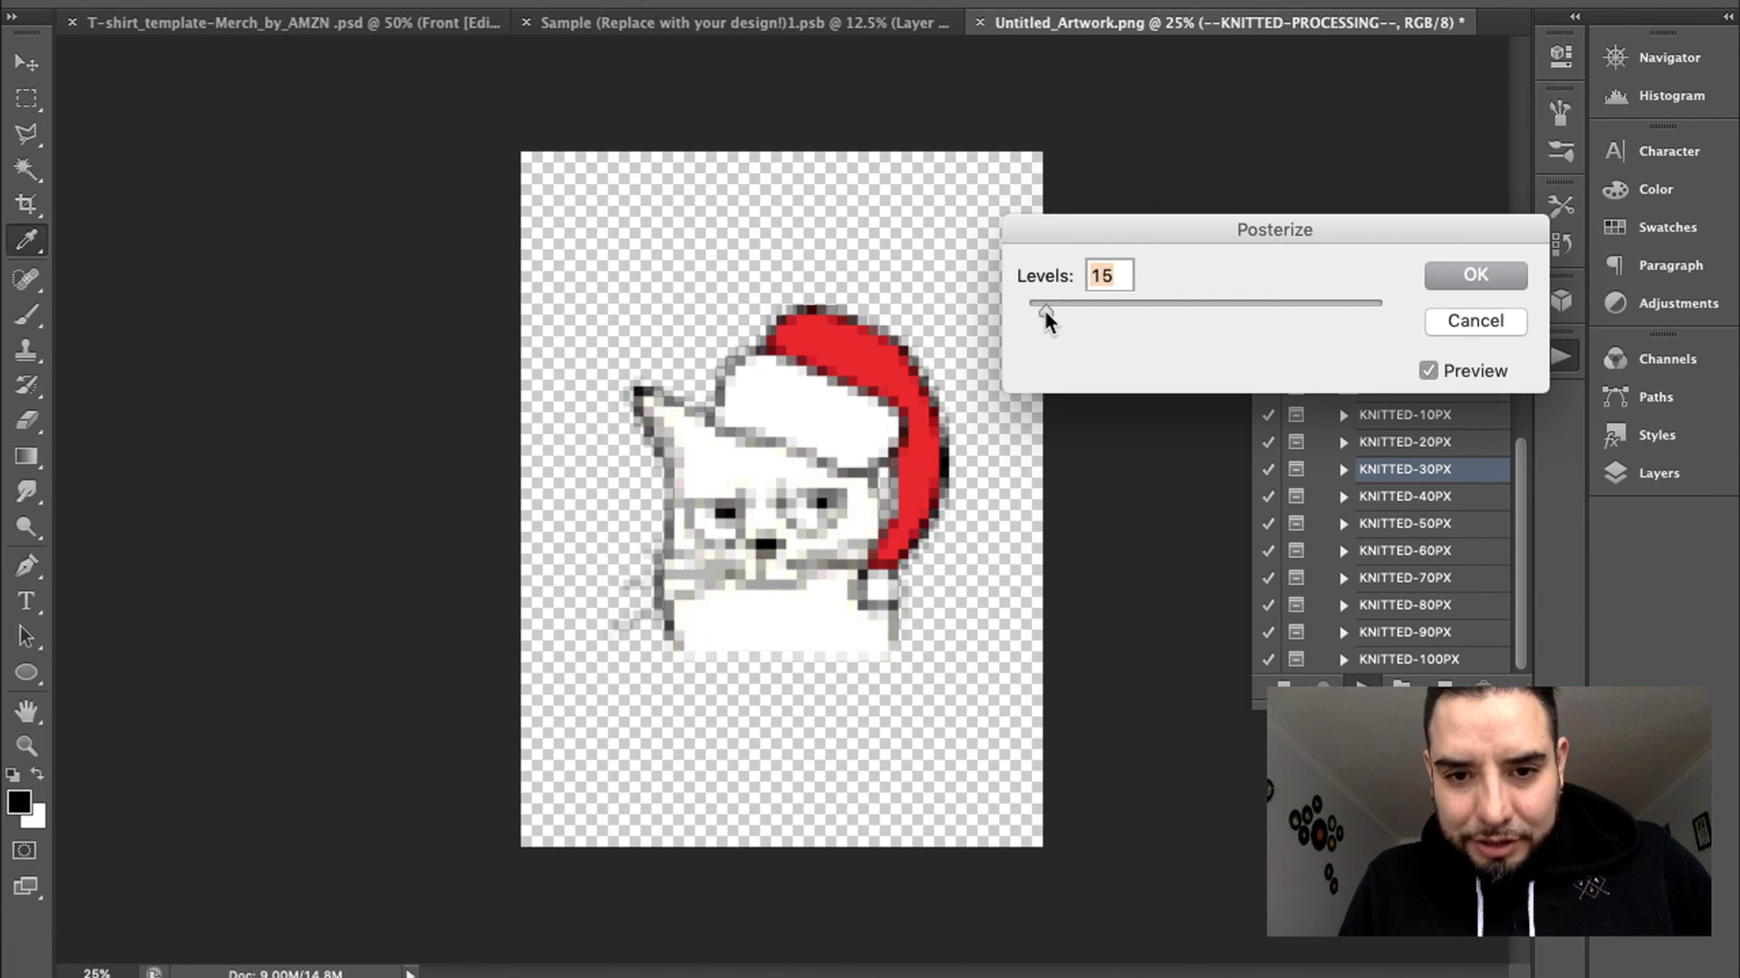
drag(1041, 309, 1041, 312)
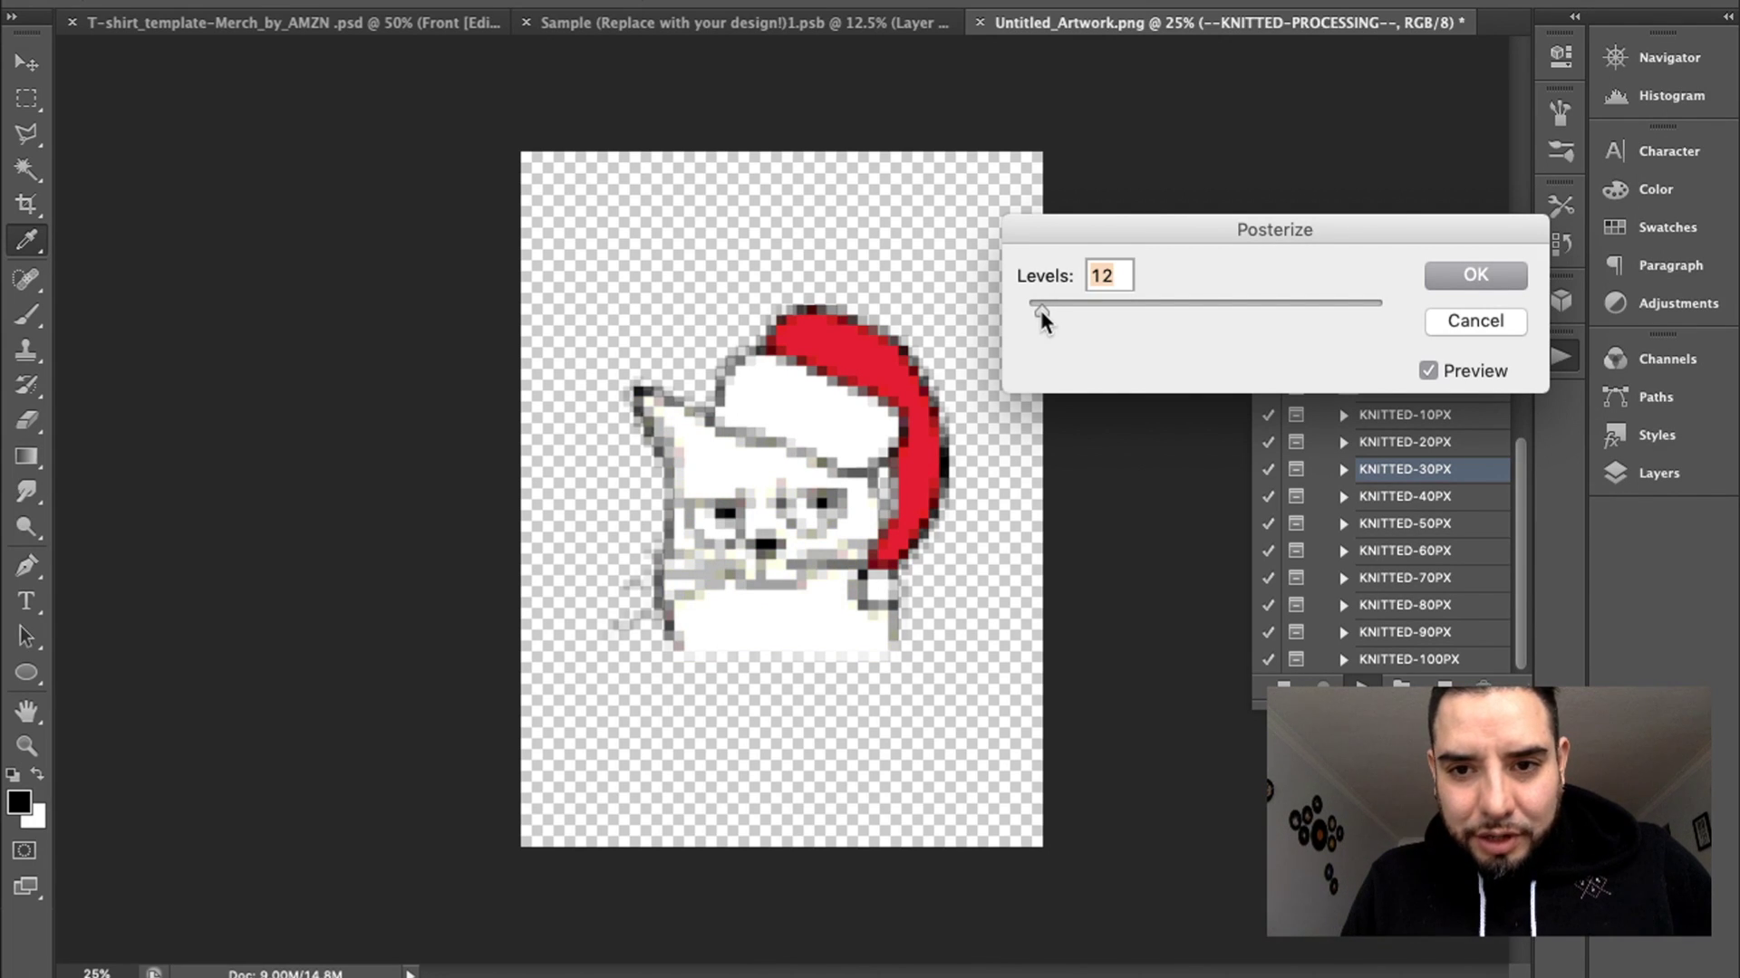
drag(1040, 310, 1047, 309)
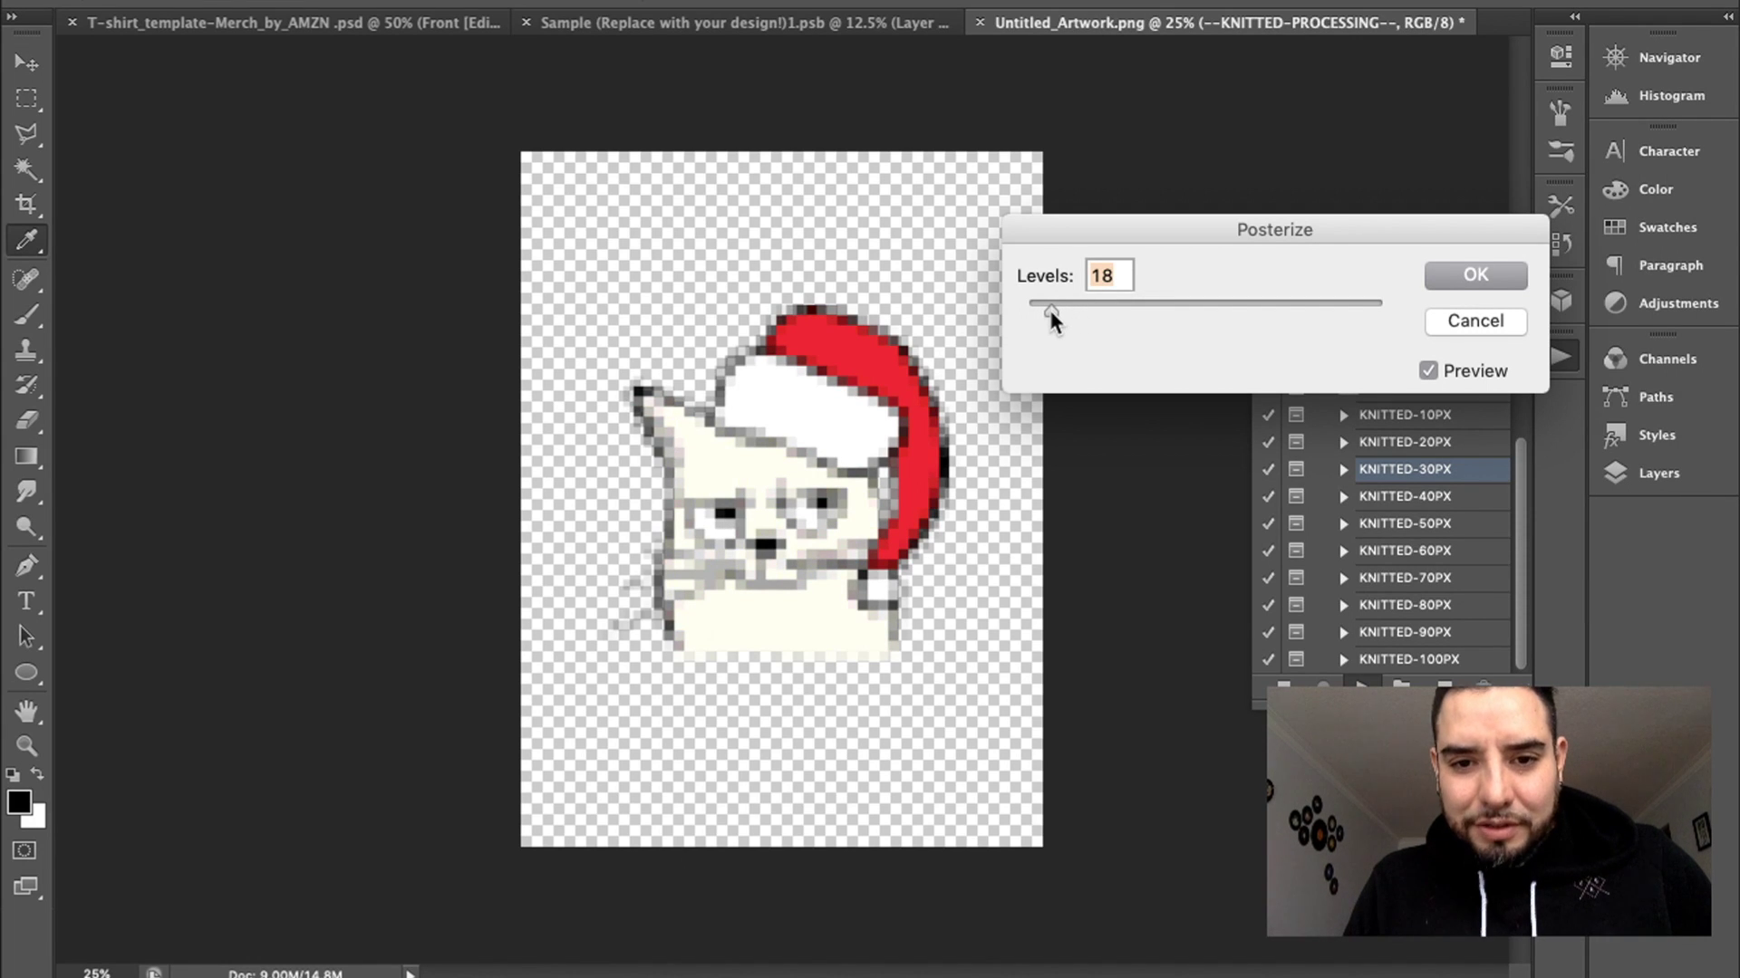
click(1457, 272)
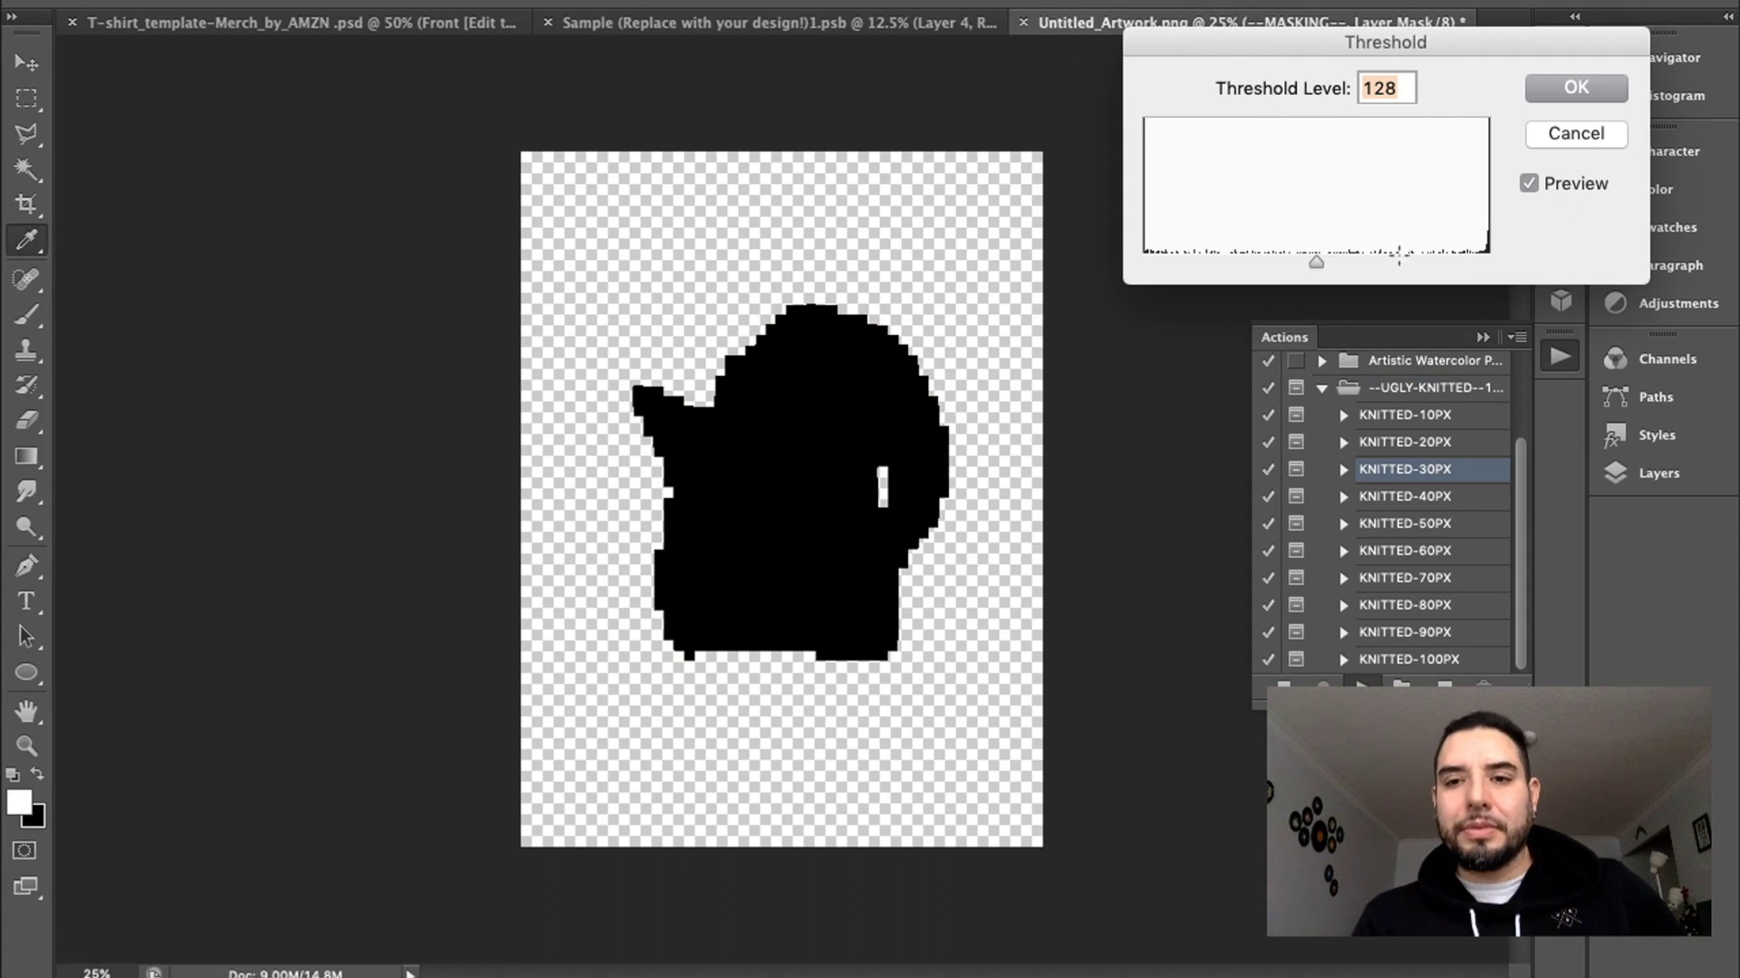
- Lower the Threshold level to 35 and accept it so the action completes
drag(1319, 262, 1493, 254)
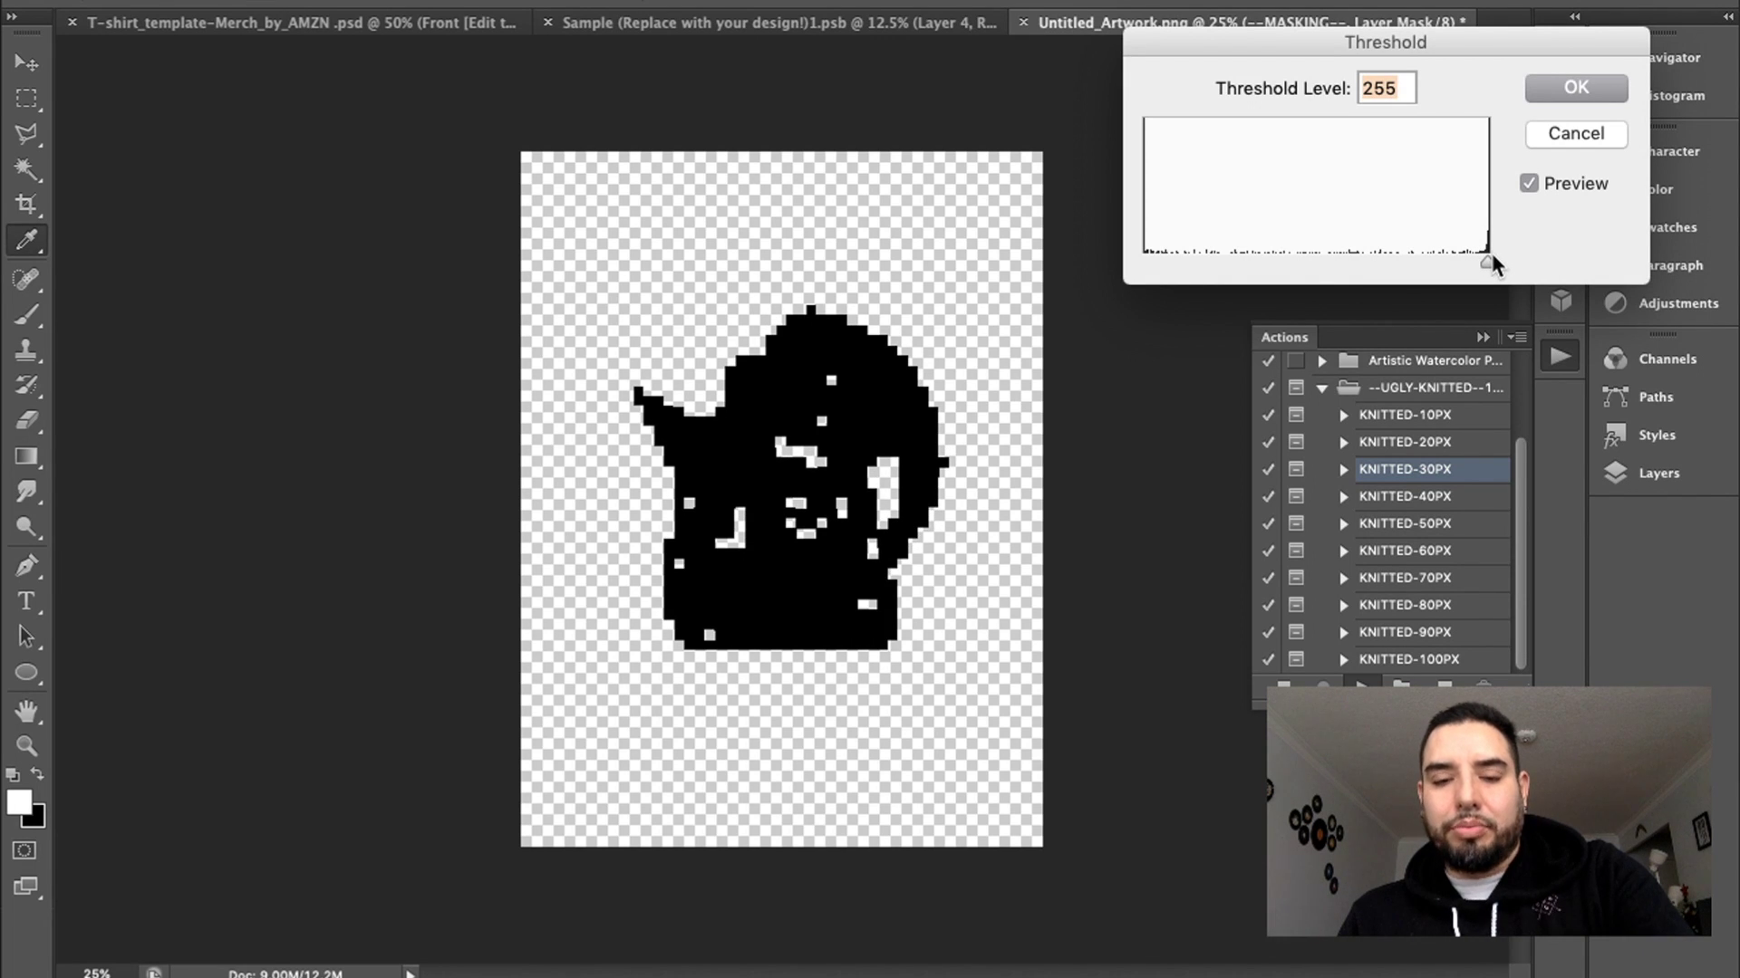
drag(1486, 256, 1192, 287)
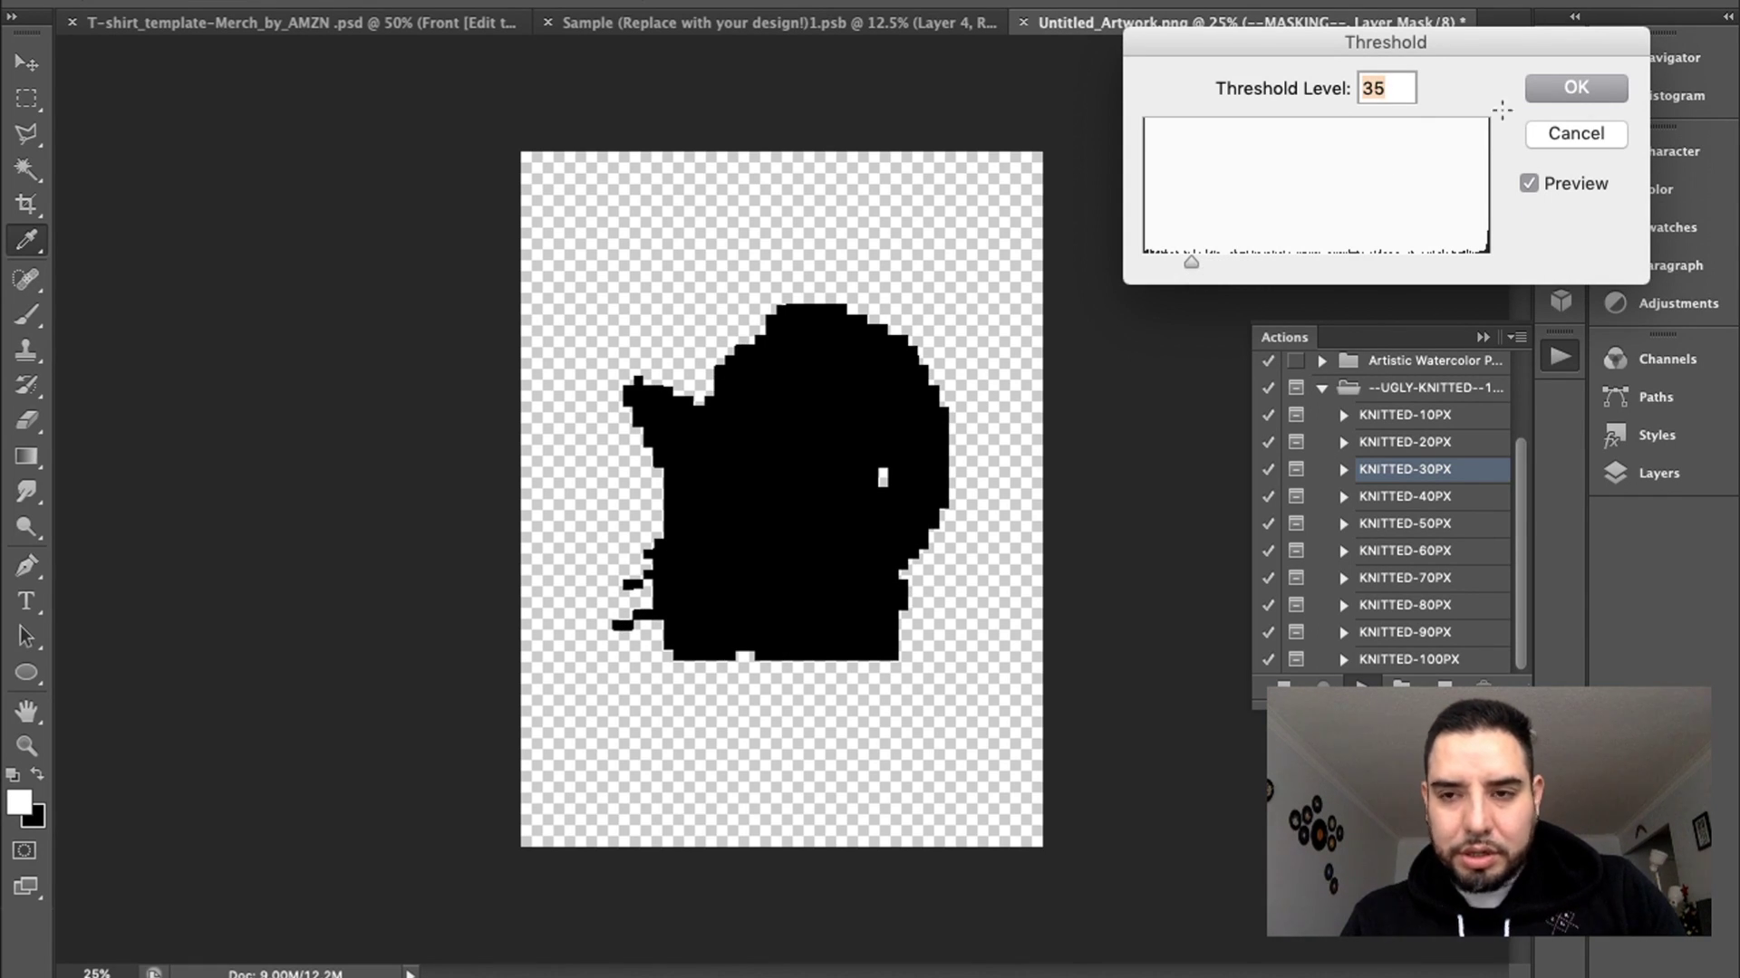
click(1576, 87)
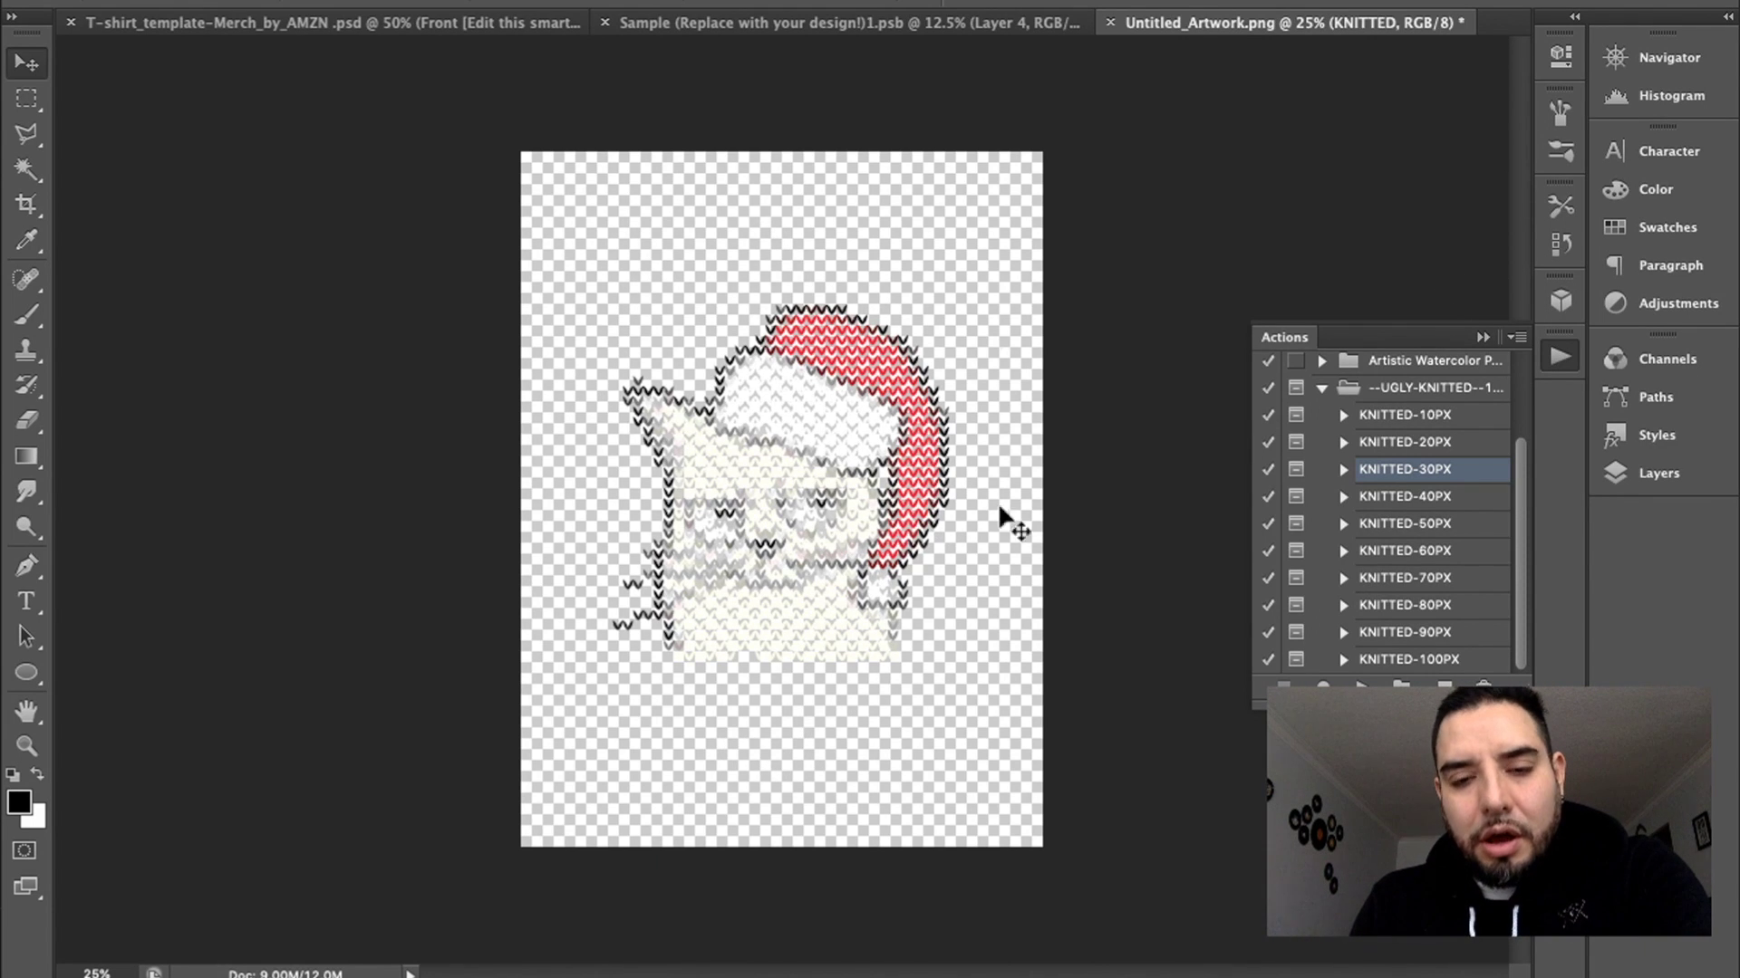
- Compare the KNITTED and YOUR DESIGNS layers, then select the whole knitted cat canvas
click(1658, 472)
click(1285, 496)
click(1284, 548)
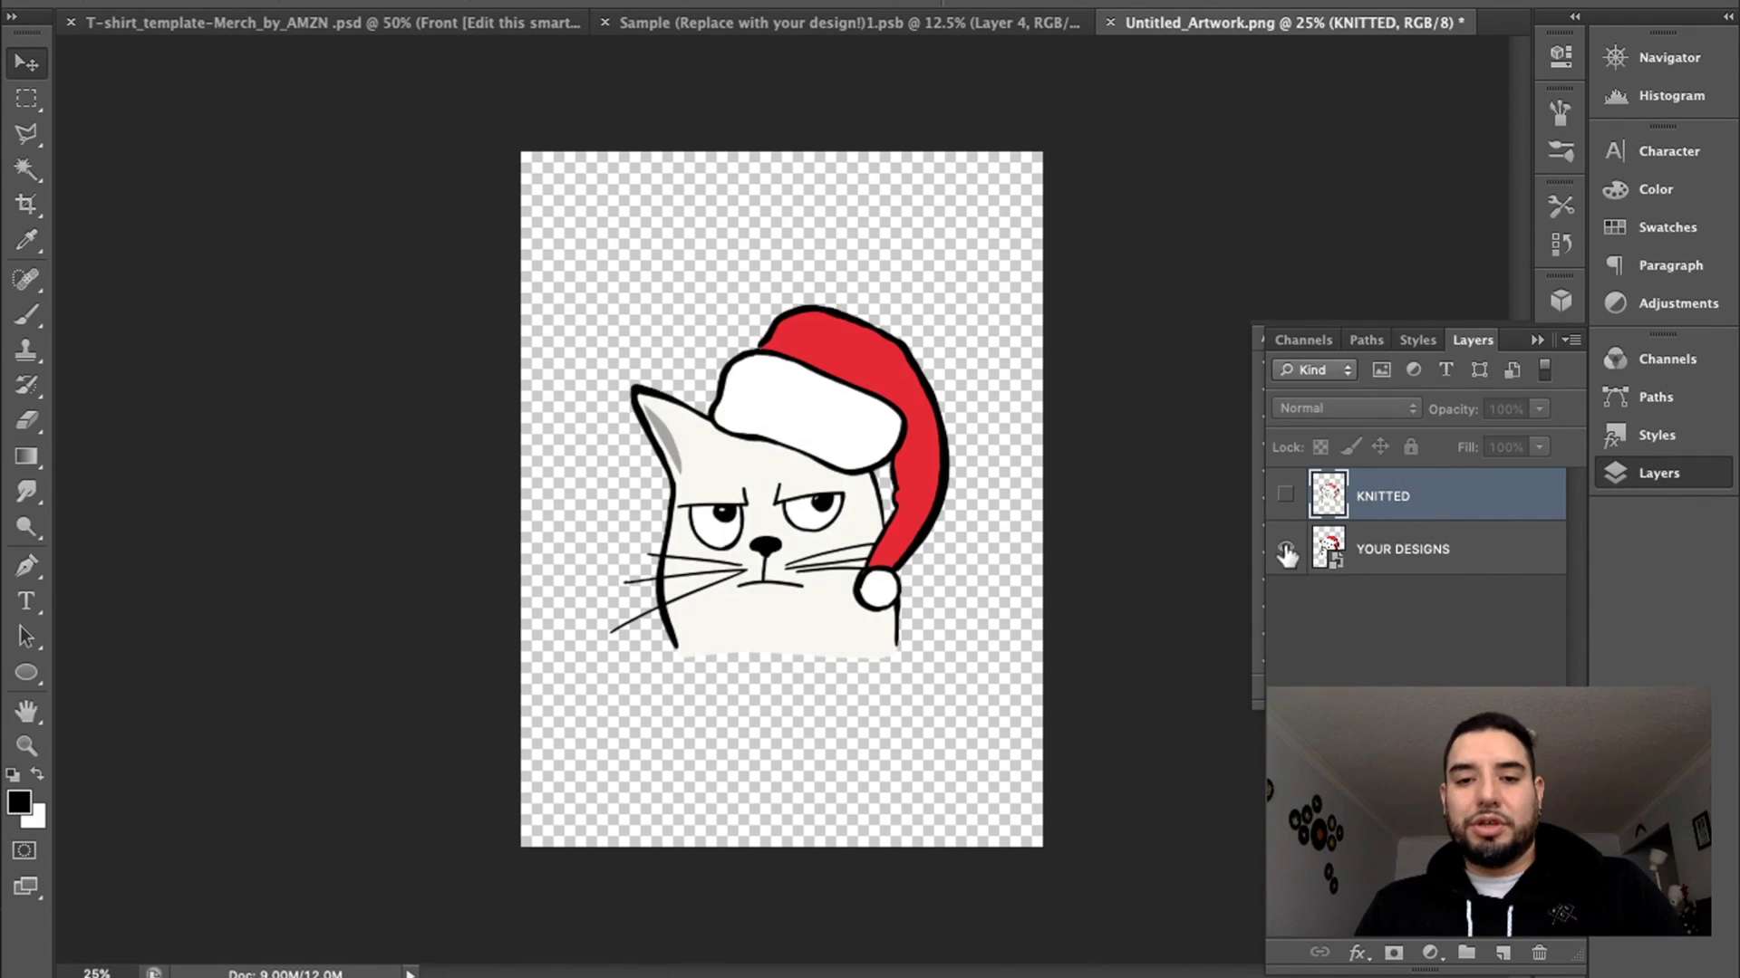
click(1285, 548)
click(1285, 496)
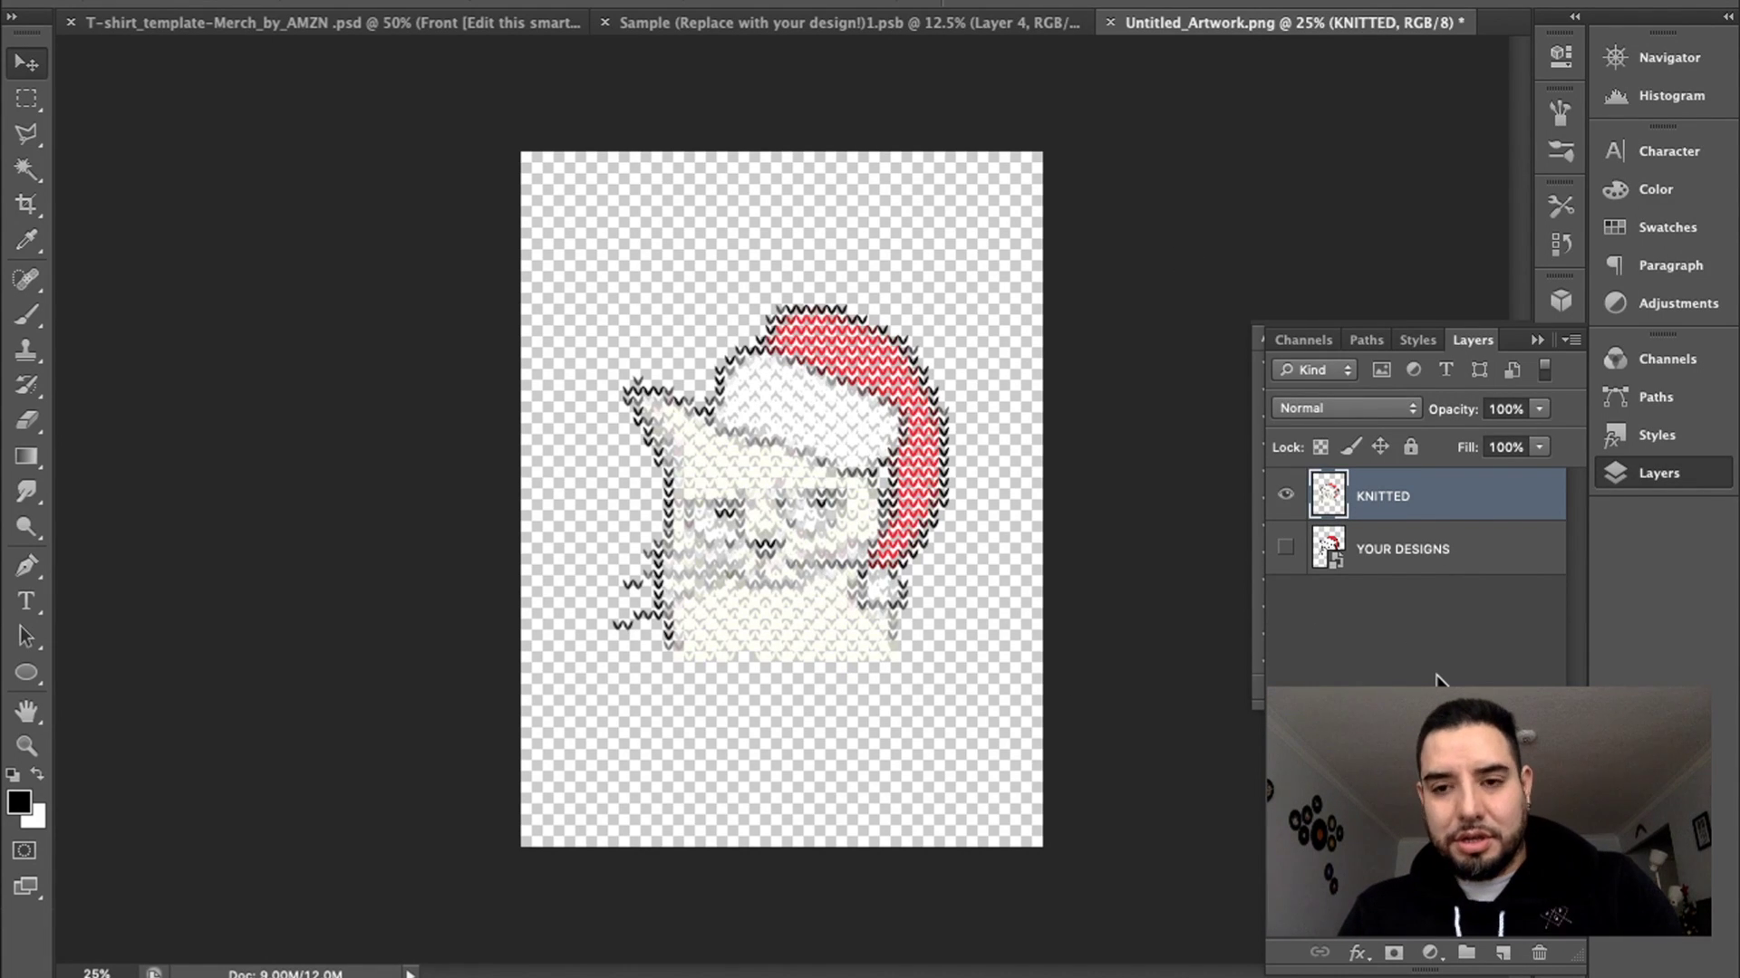
key(super+a)
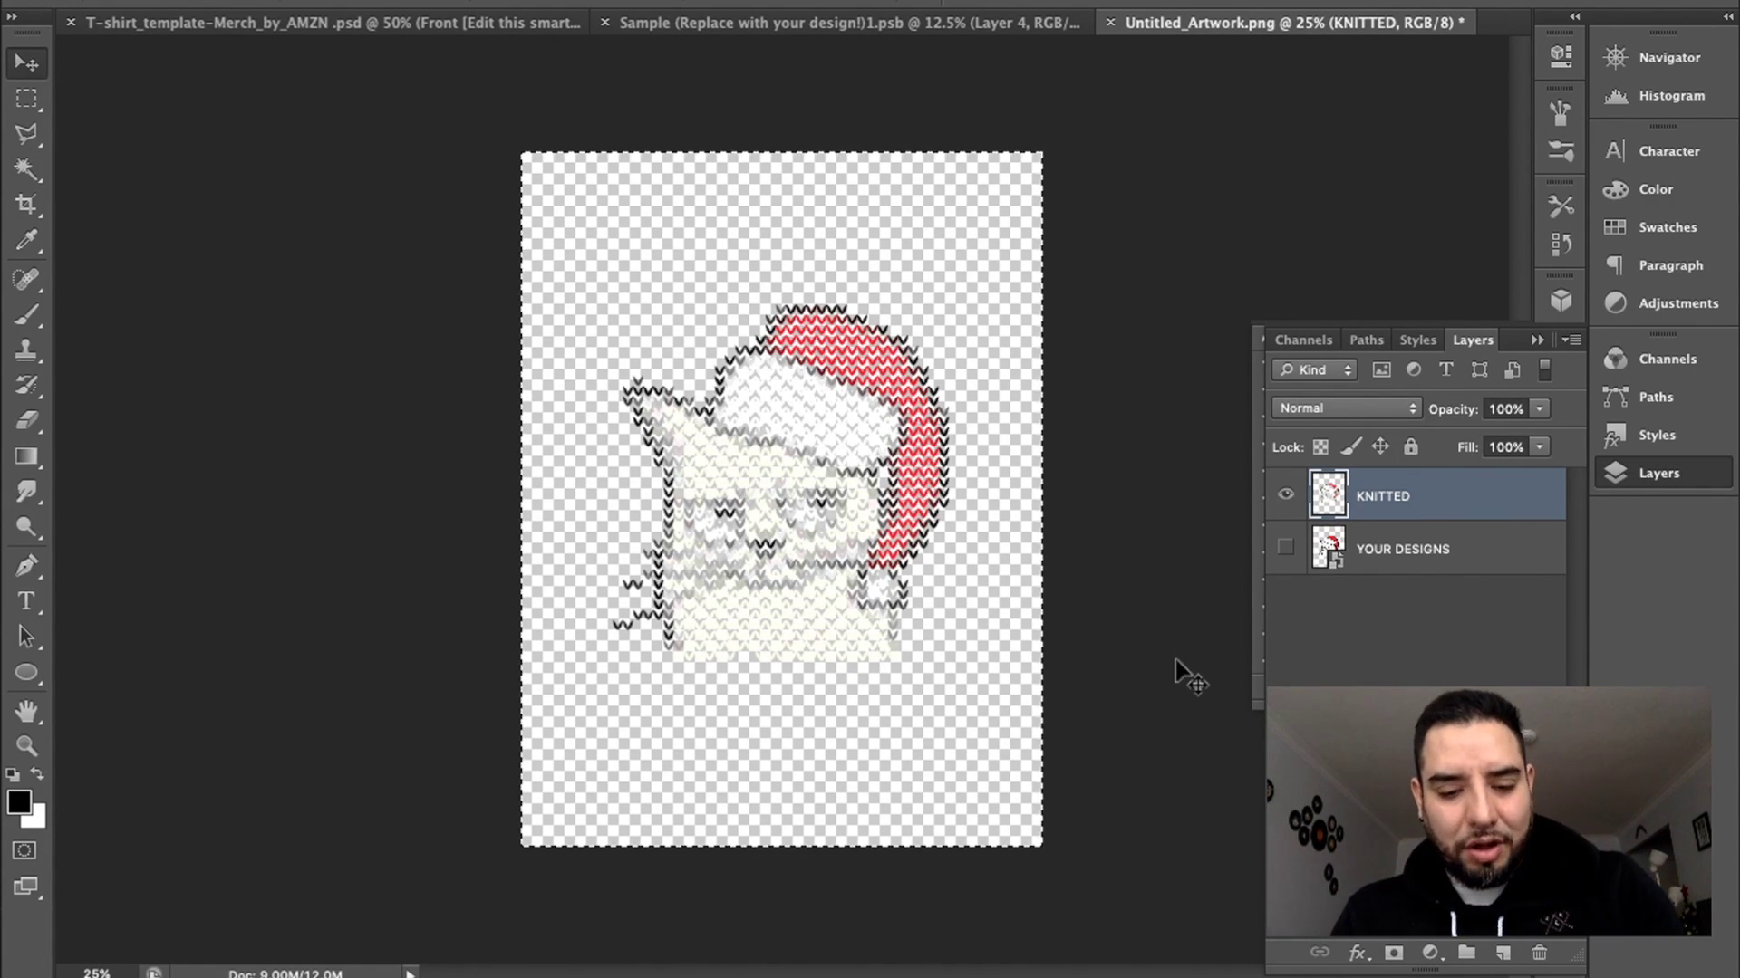
- In the Sample mockup, hide the earlier cat and paste the knitted cat onto a new layer
click(756, 22)
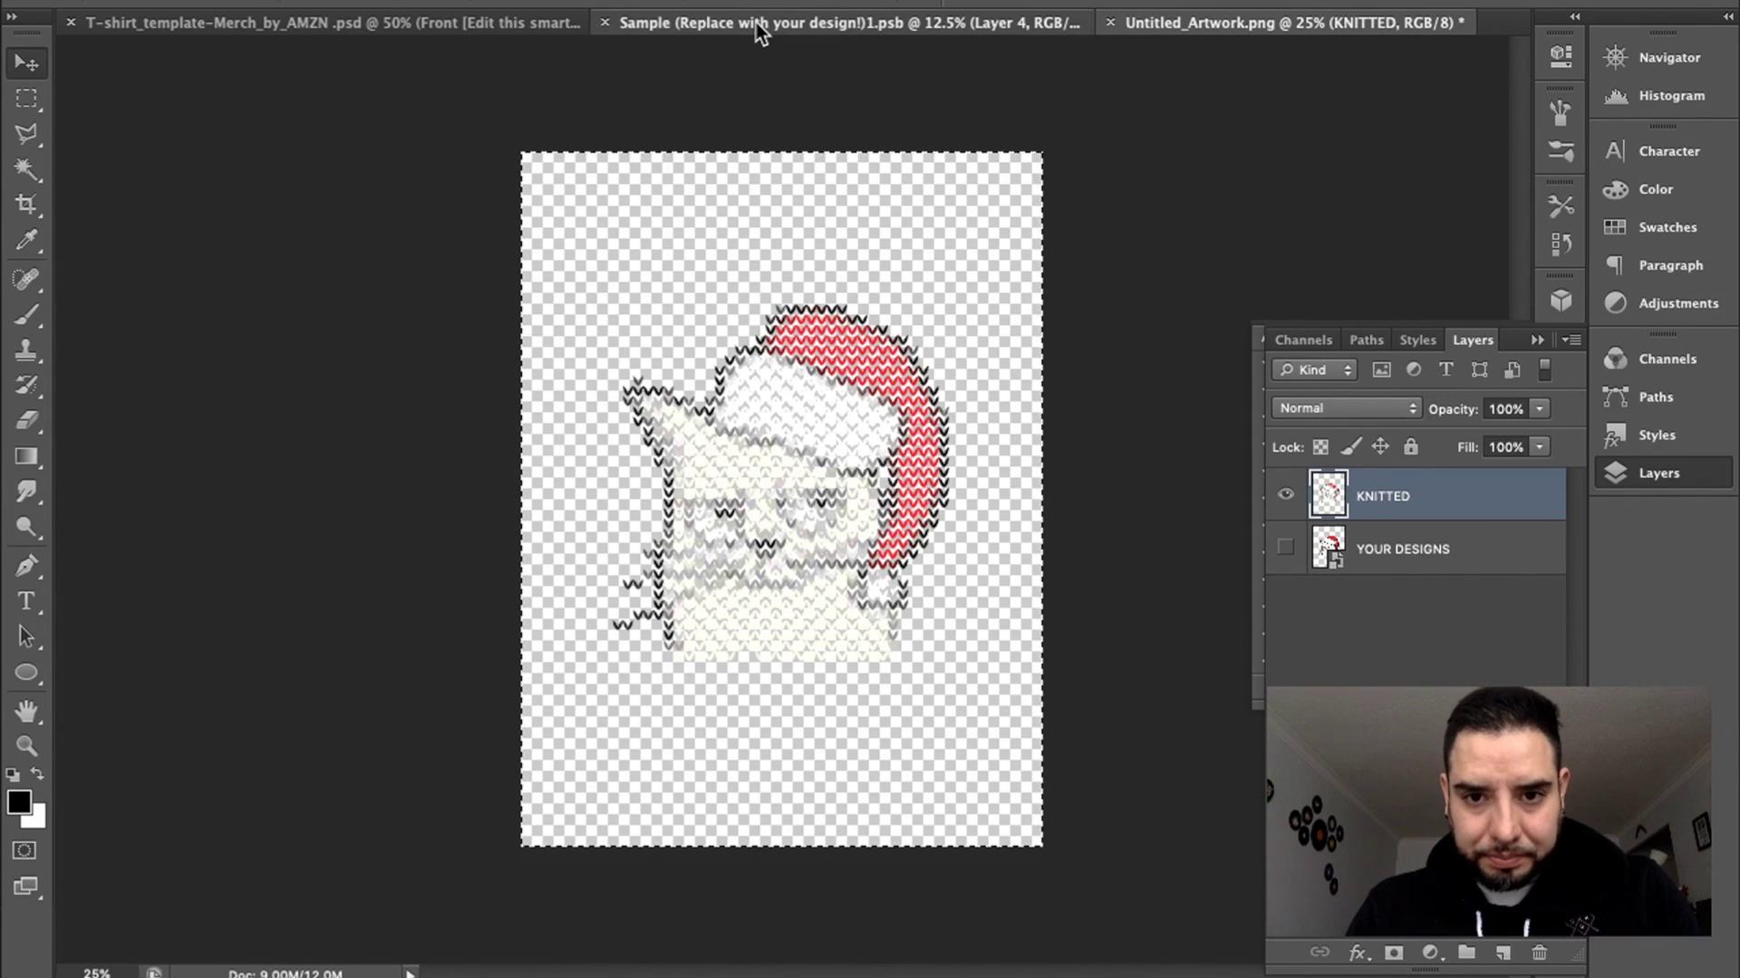
click(1287, 494)
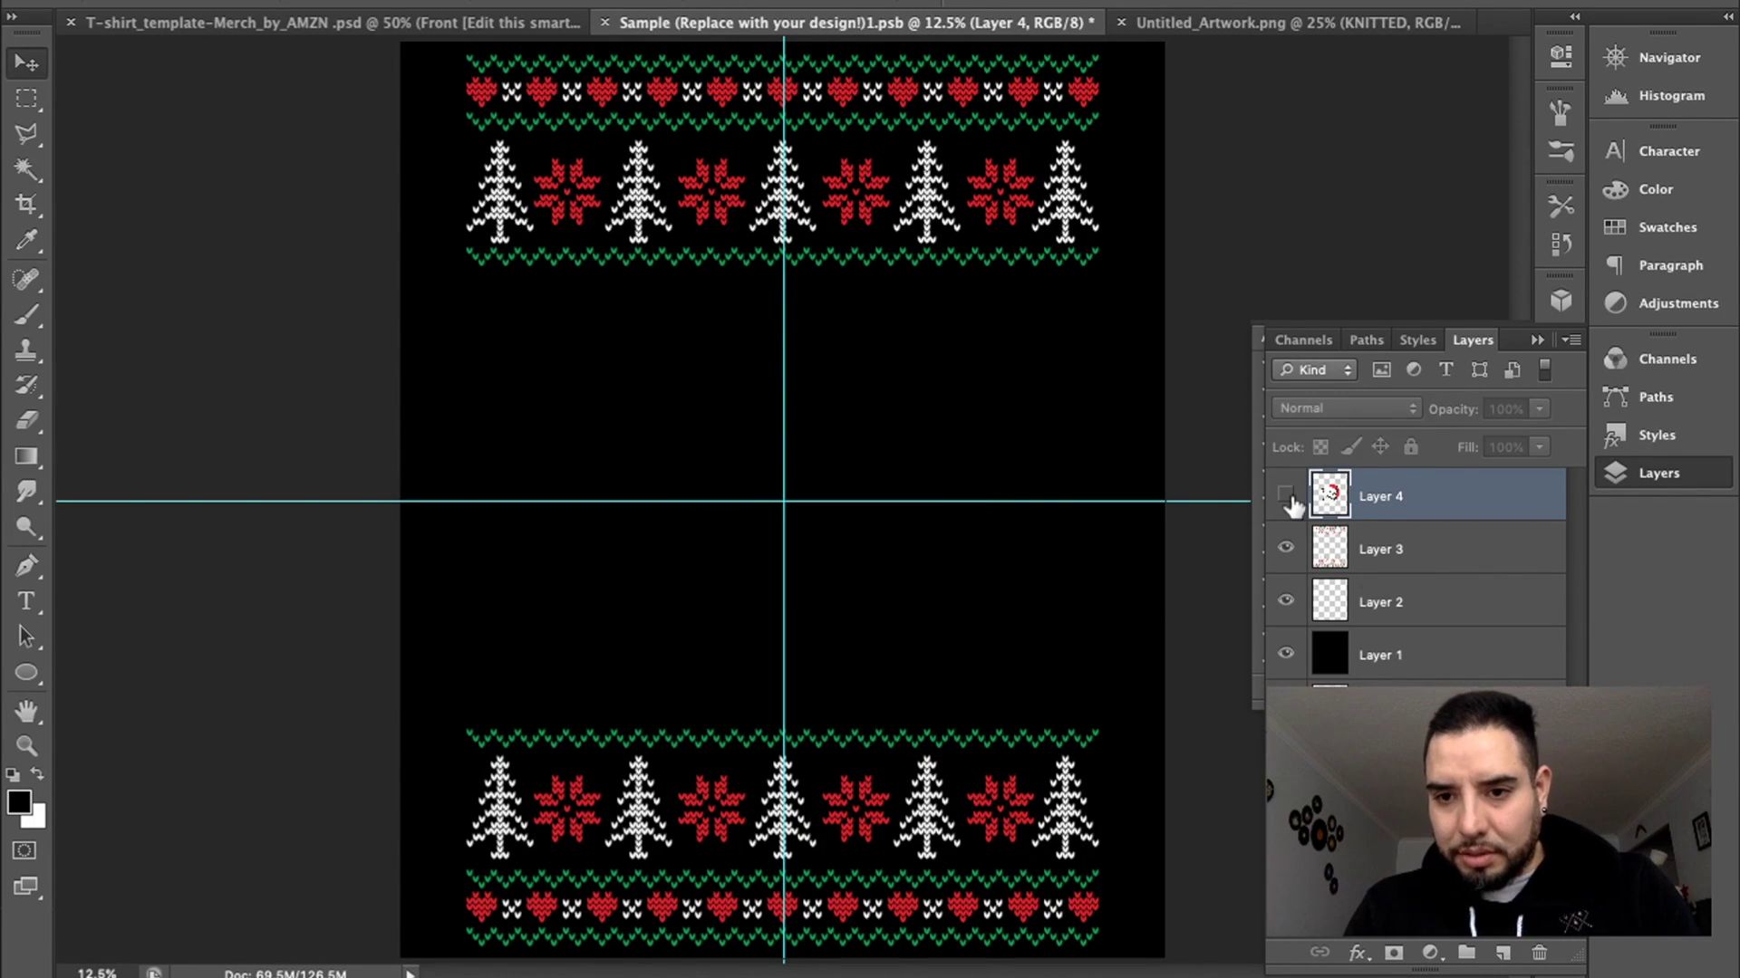
click(1502, 953)
key(super+v)
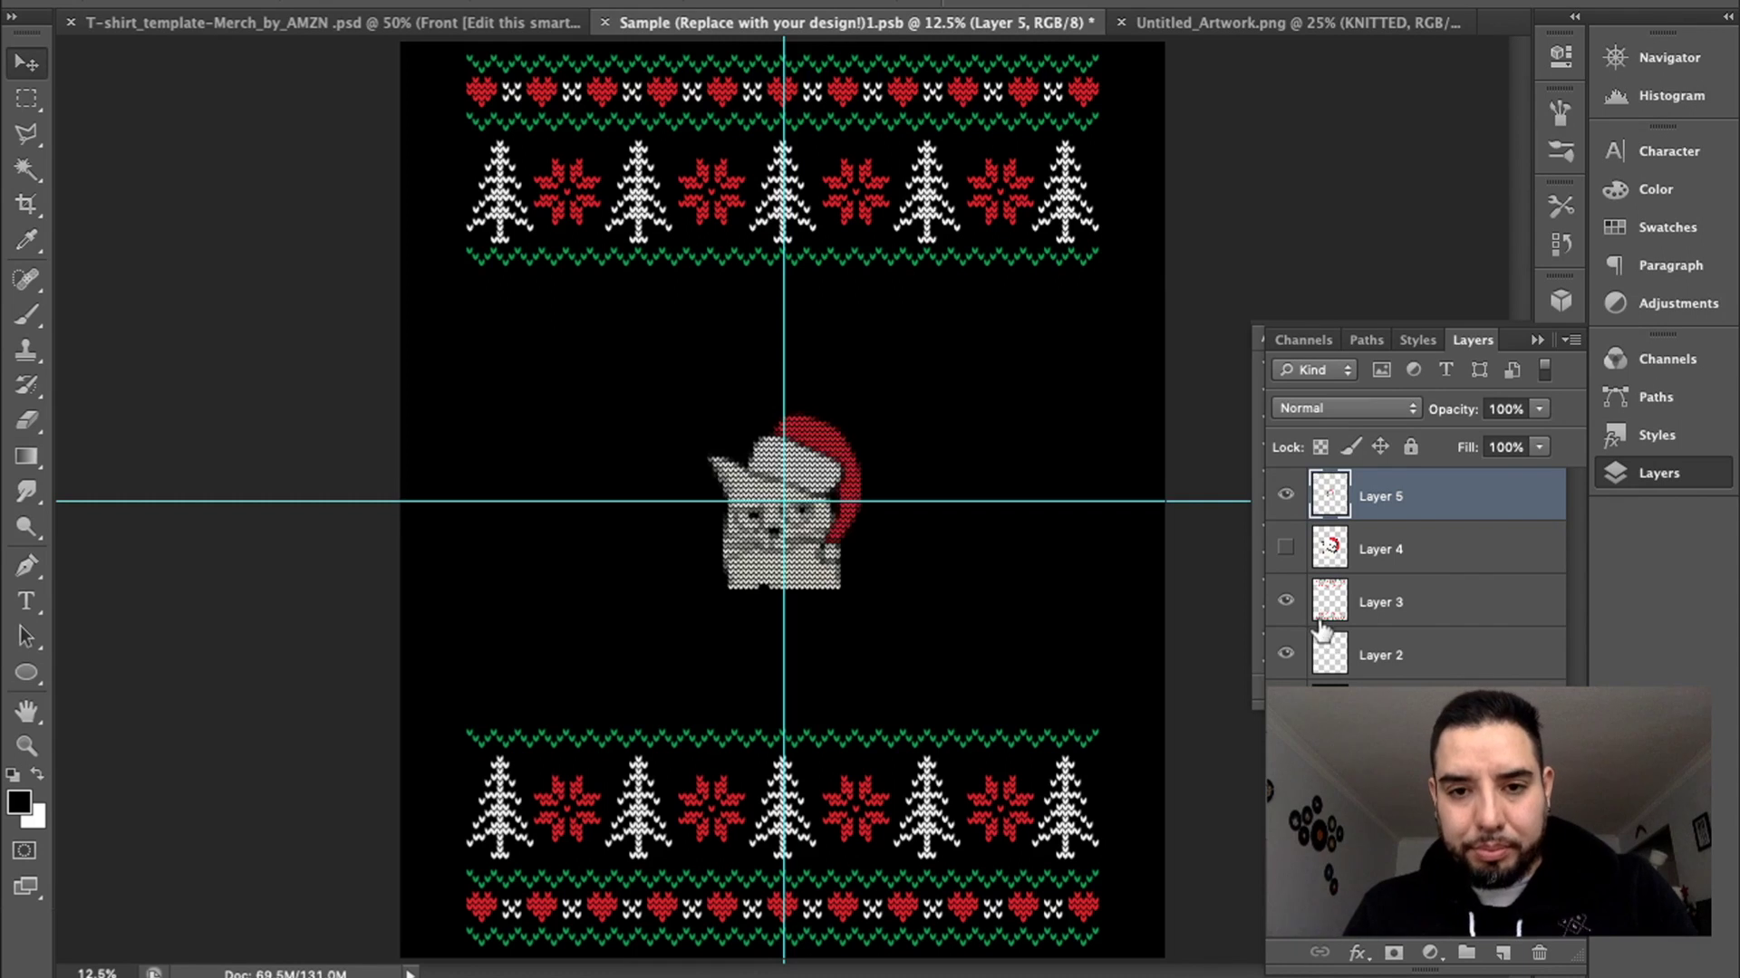
- Free-transform the pasted knitted cat to about 8.2 inches wide, filling the centre
click(268, 0)
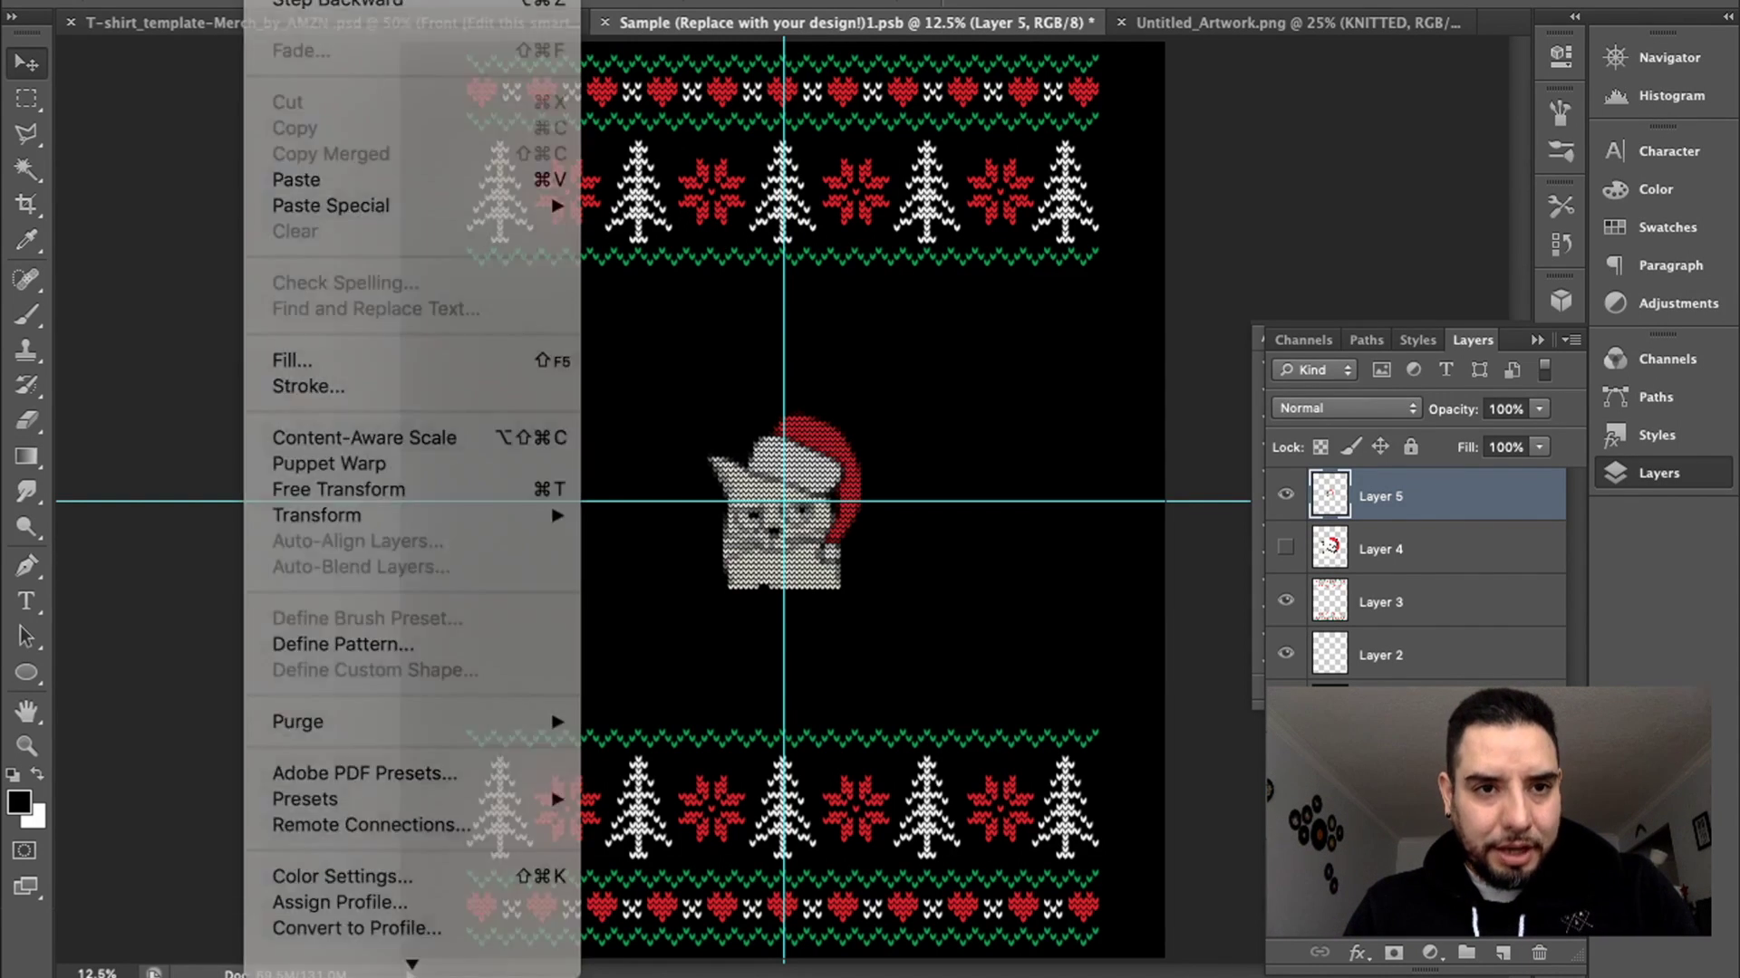
click(267, 0)
click(268, 0)
click(376, 492)
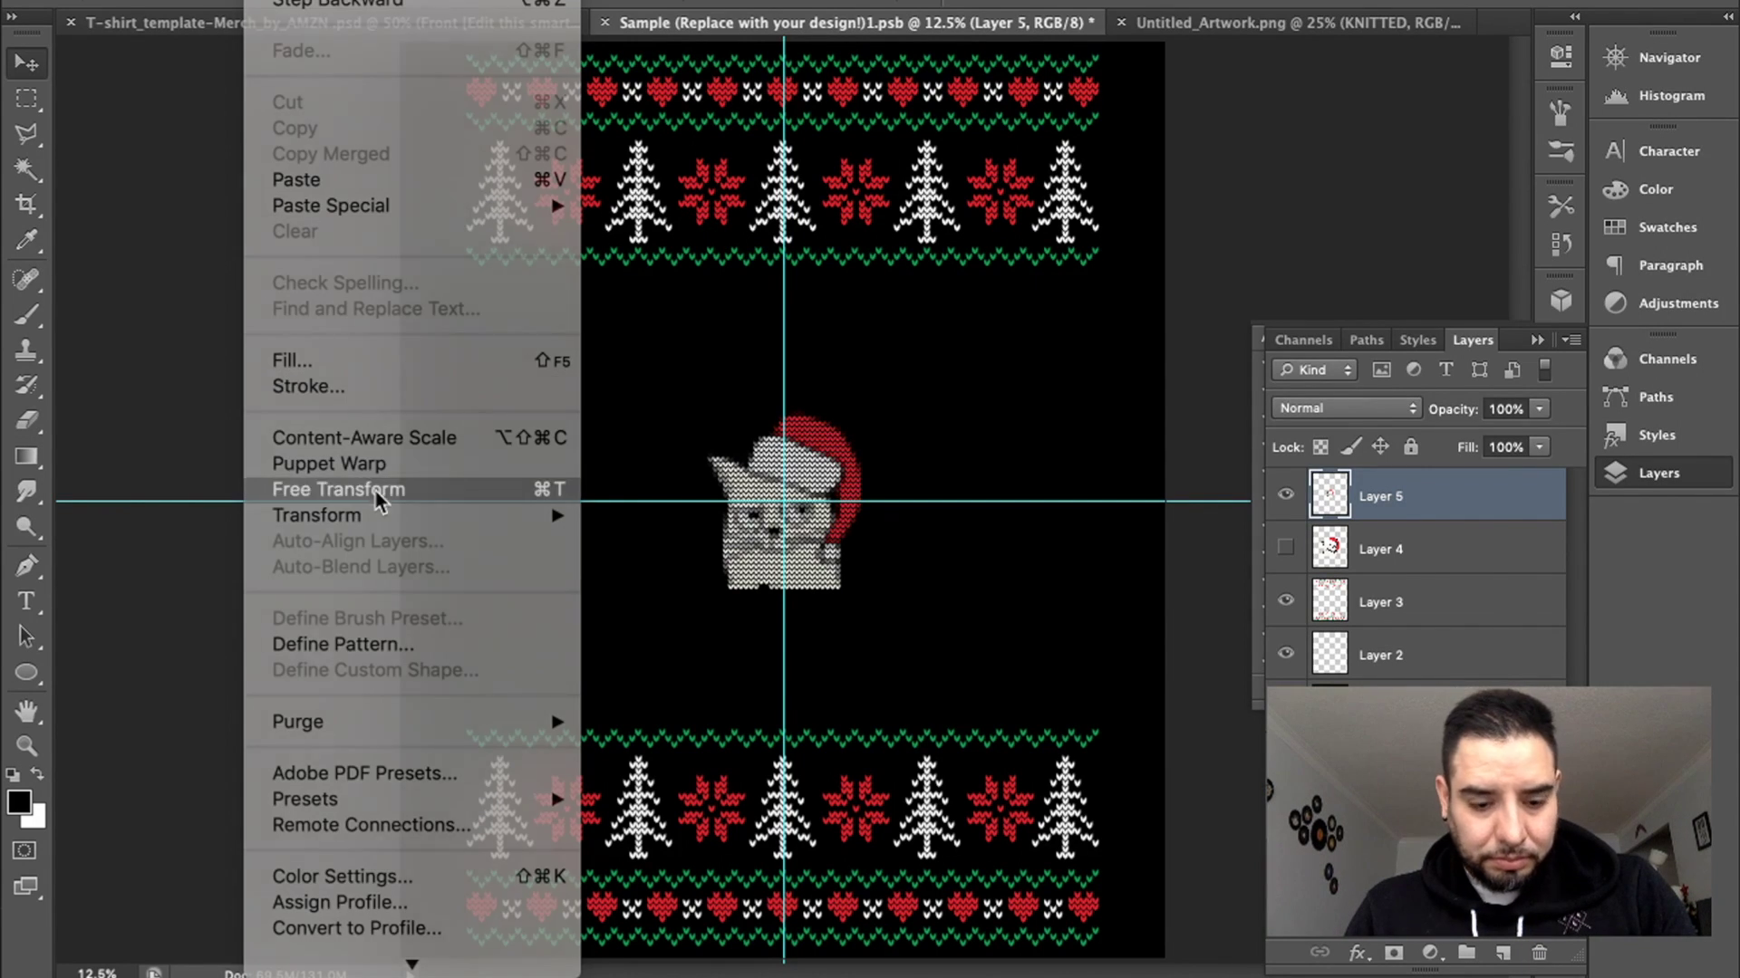
drag(885, 390, 1011, 288)
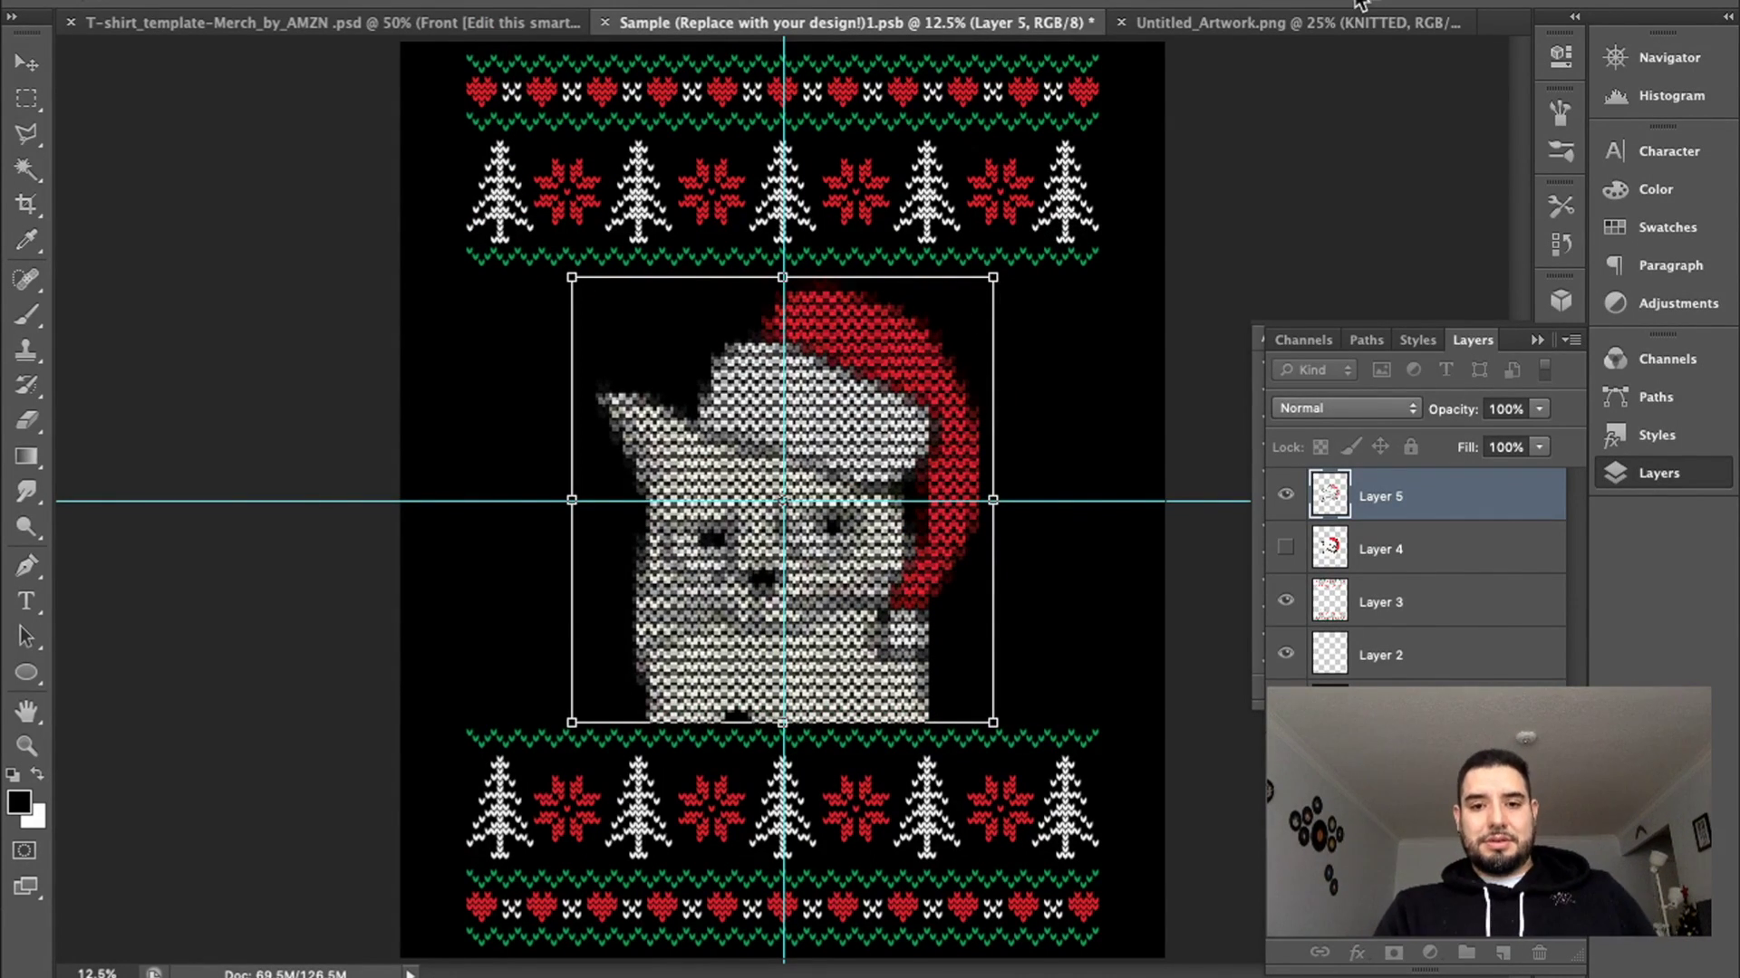
key(Return)
scroll(922, 470, up, 2)
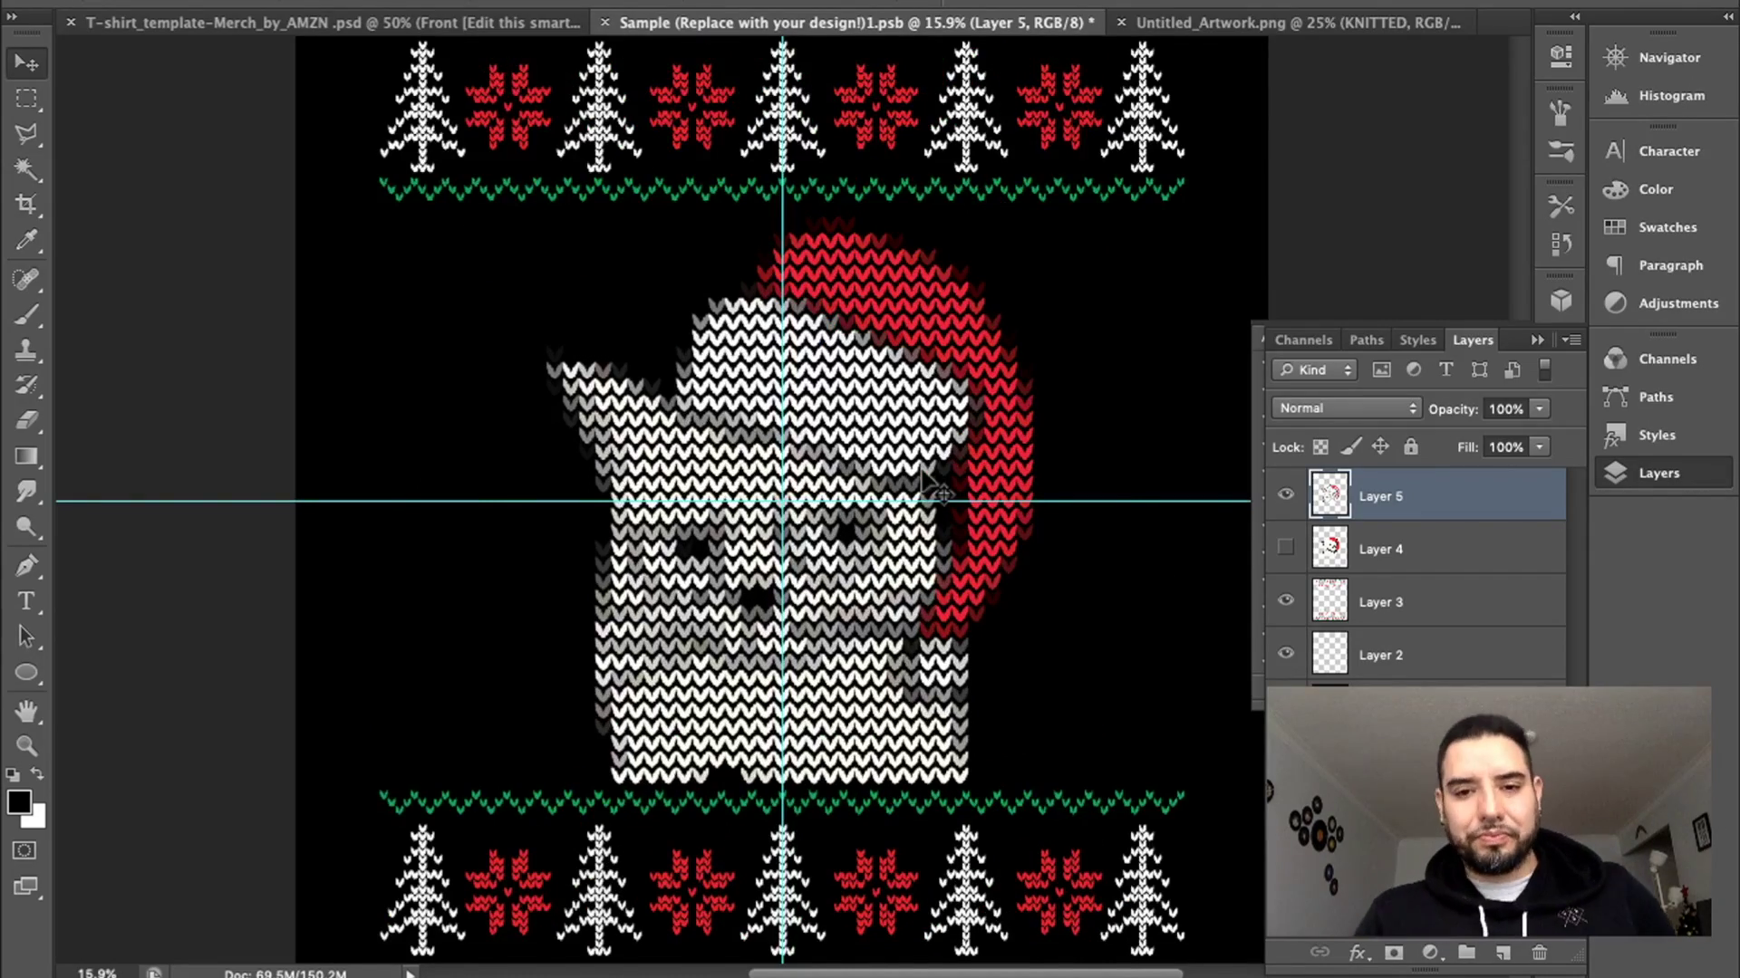
scroll(923, 469, up, 4)
scroll(922, 469, down, 2)
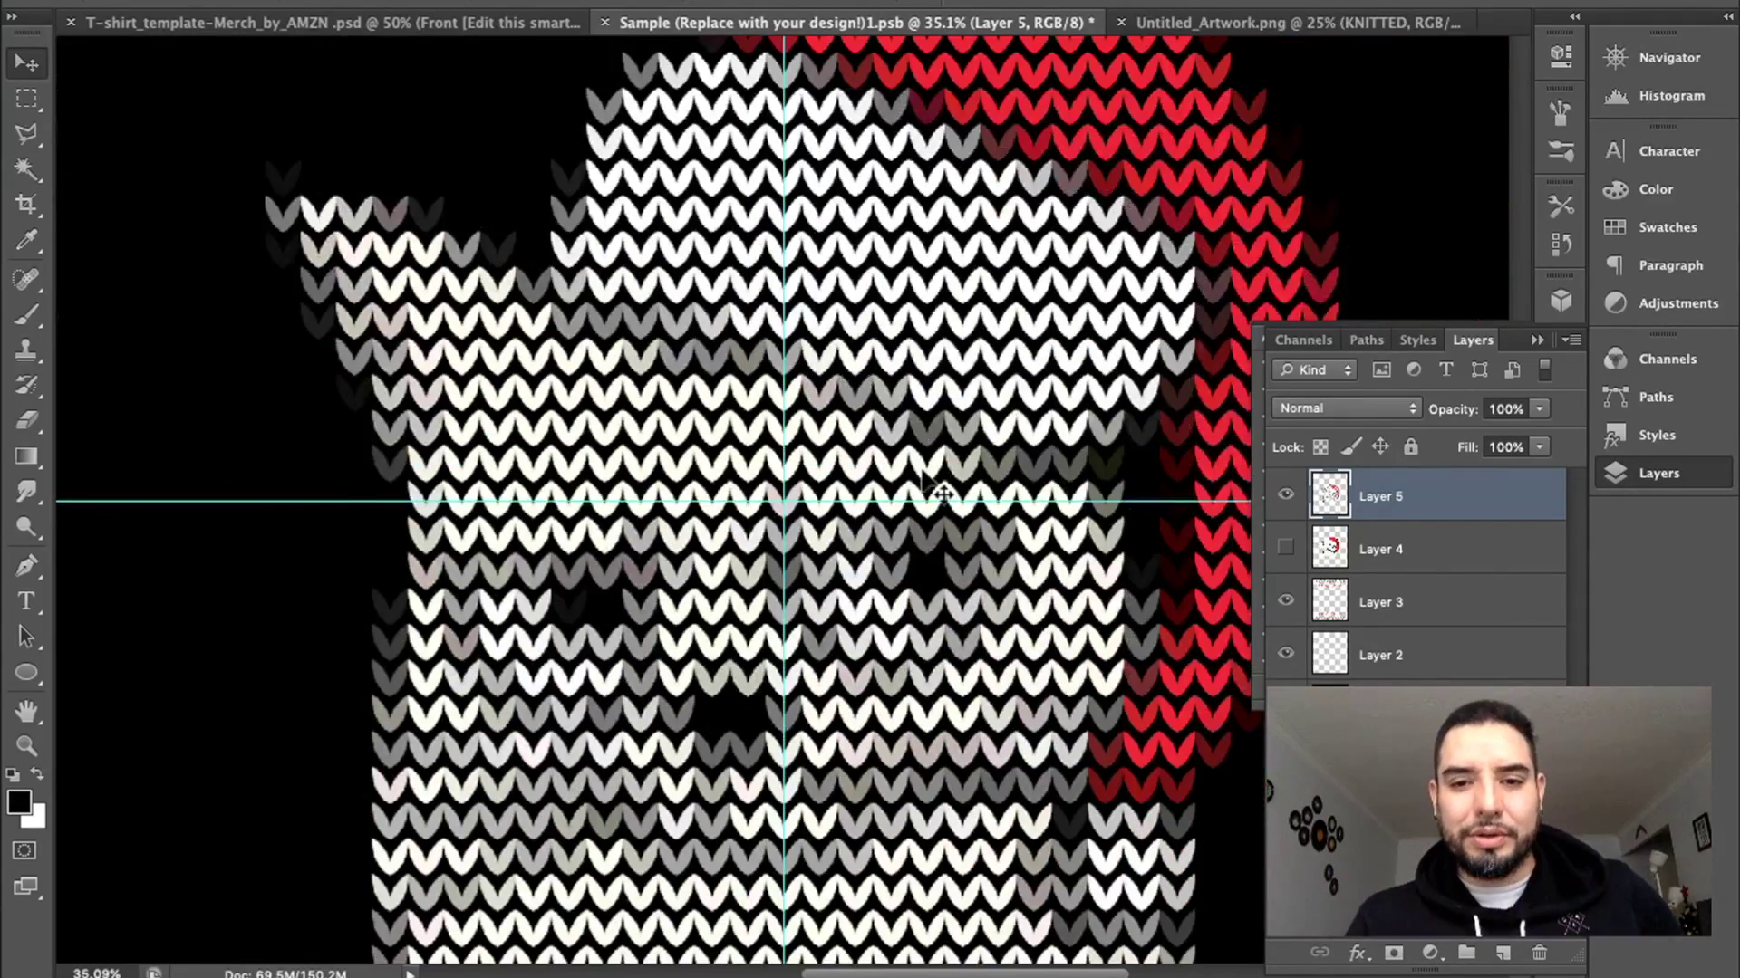
scroll(922, 473, down, 5)
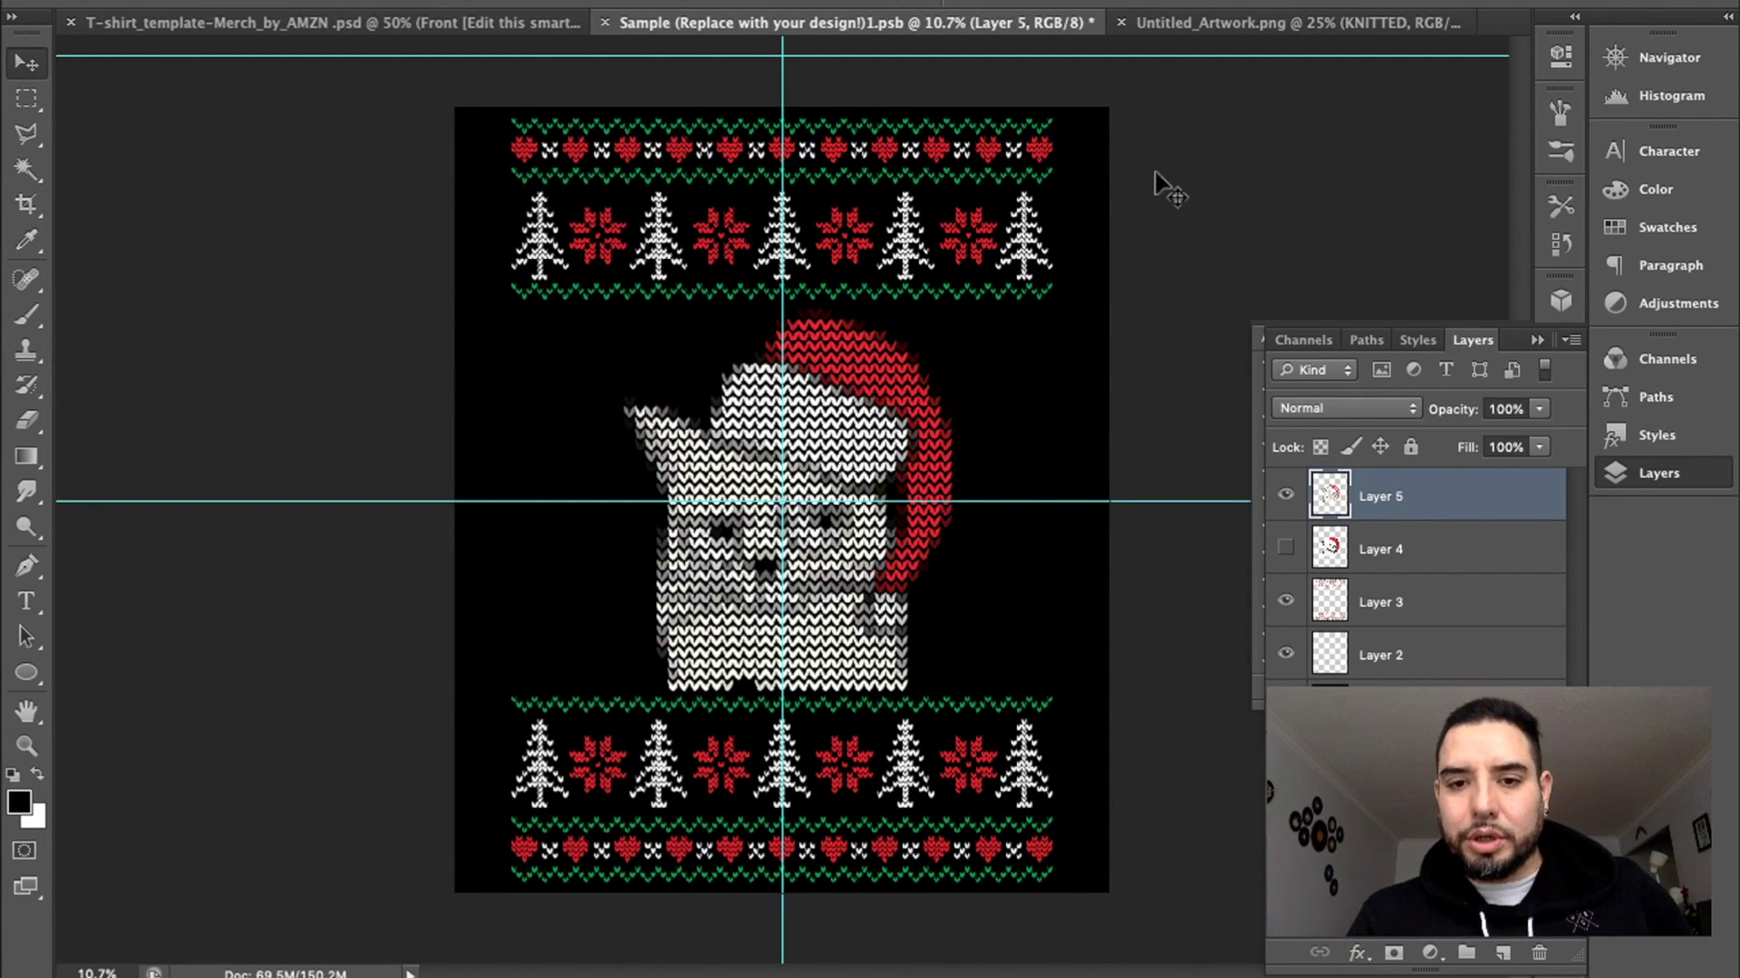
- On the plain cat artwork, run the KNITTED-20PX action
click(1208, 30)
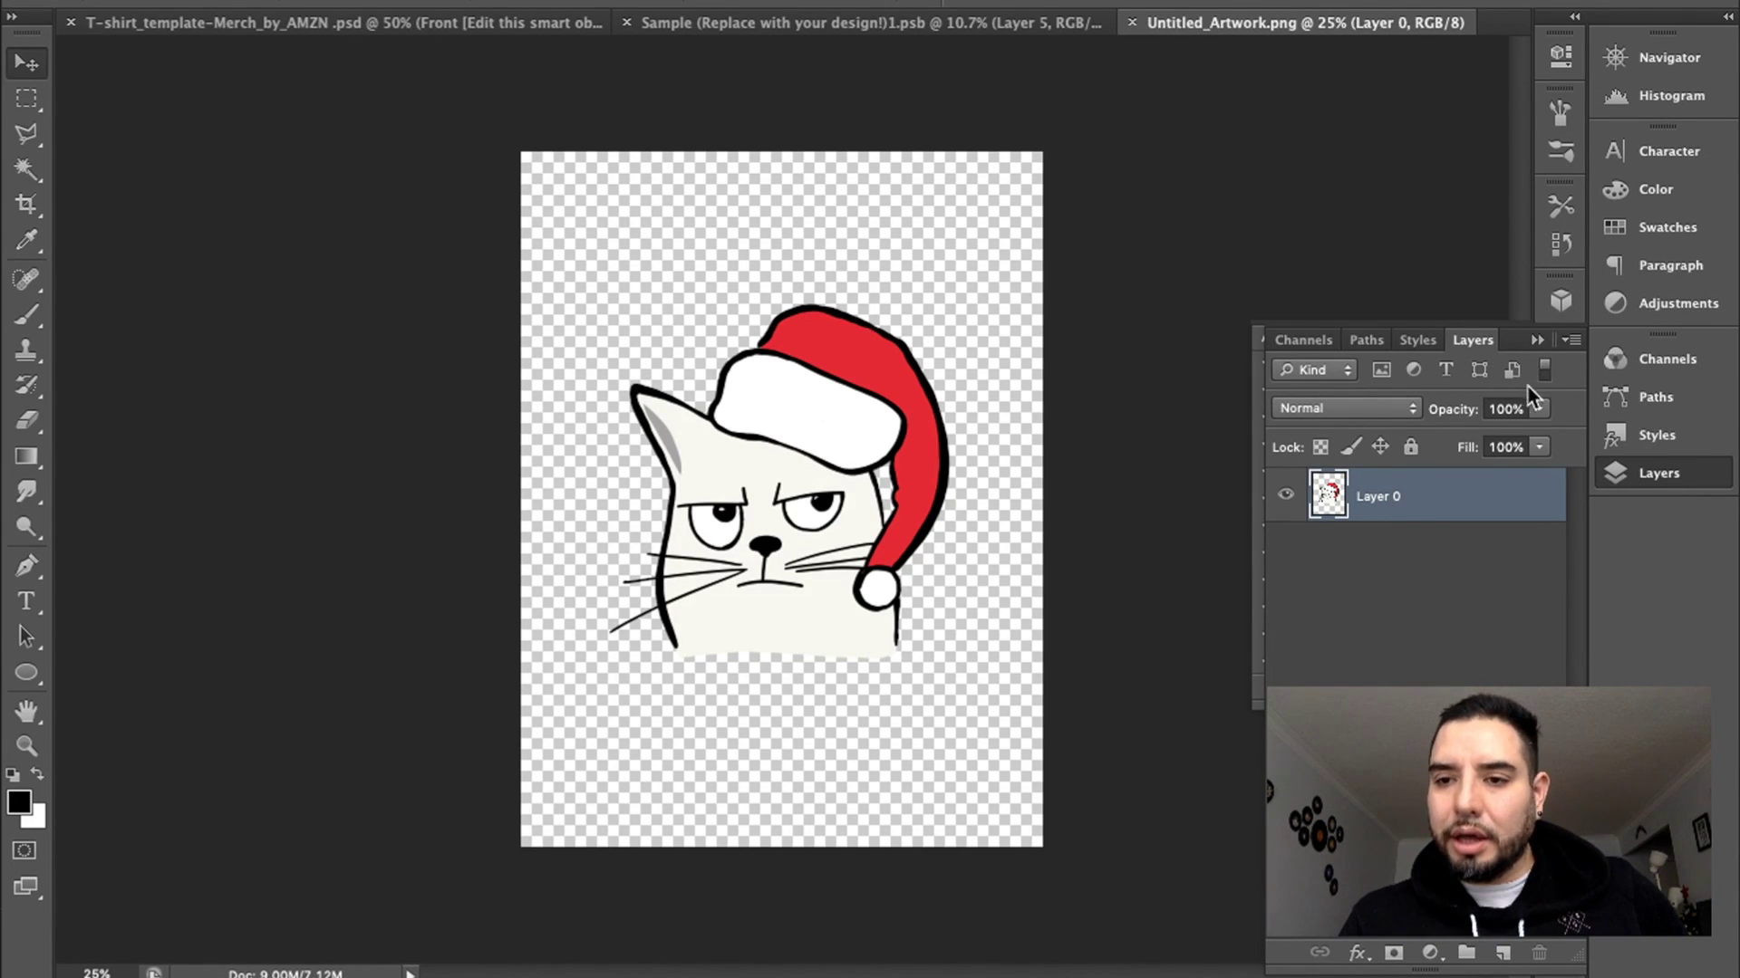
click(1533, 341)
click(1558, 355)
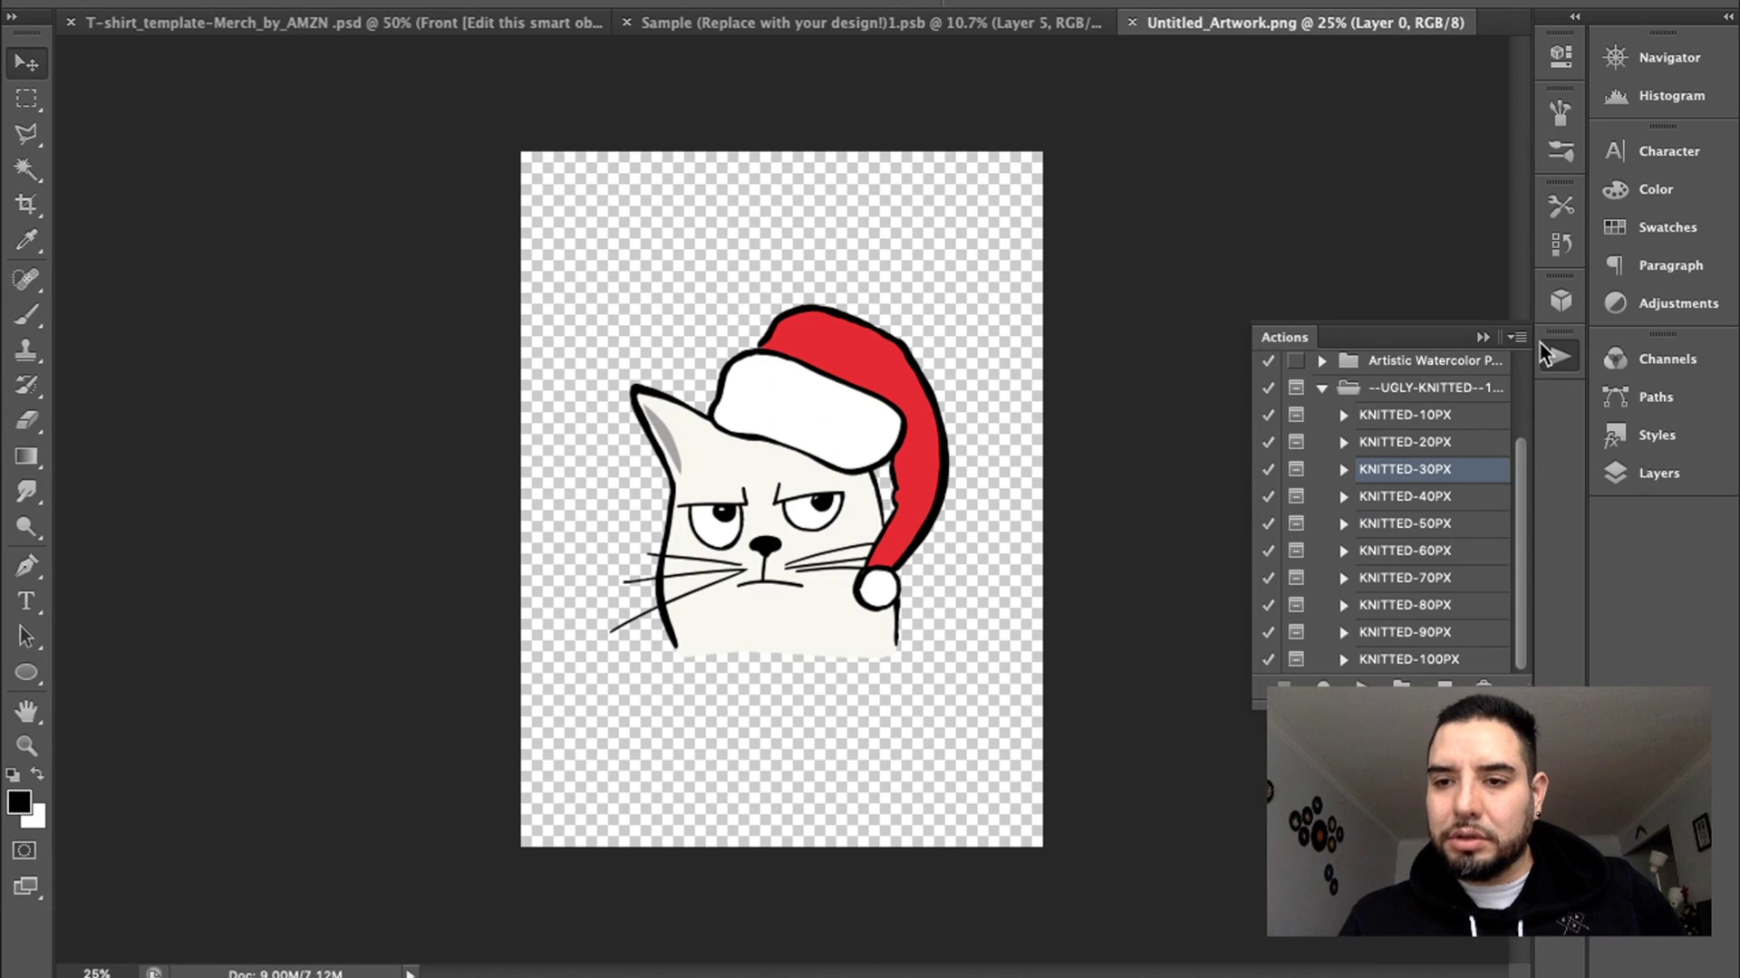
click(1420, 443)
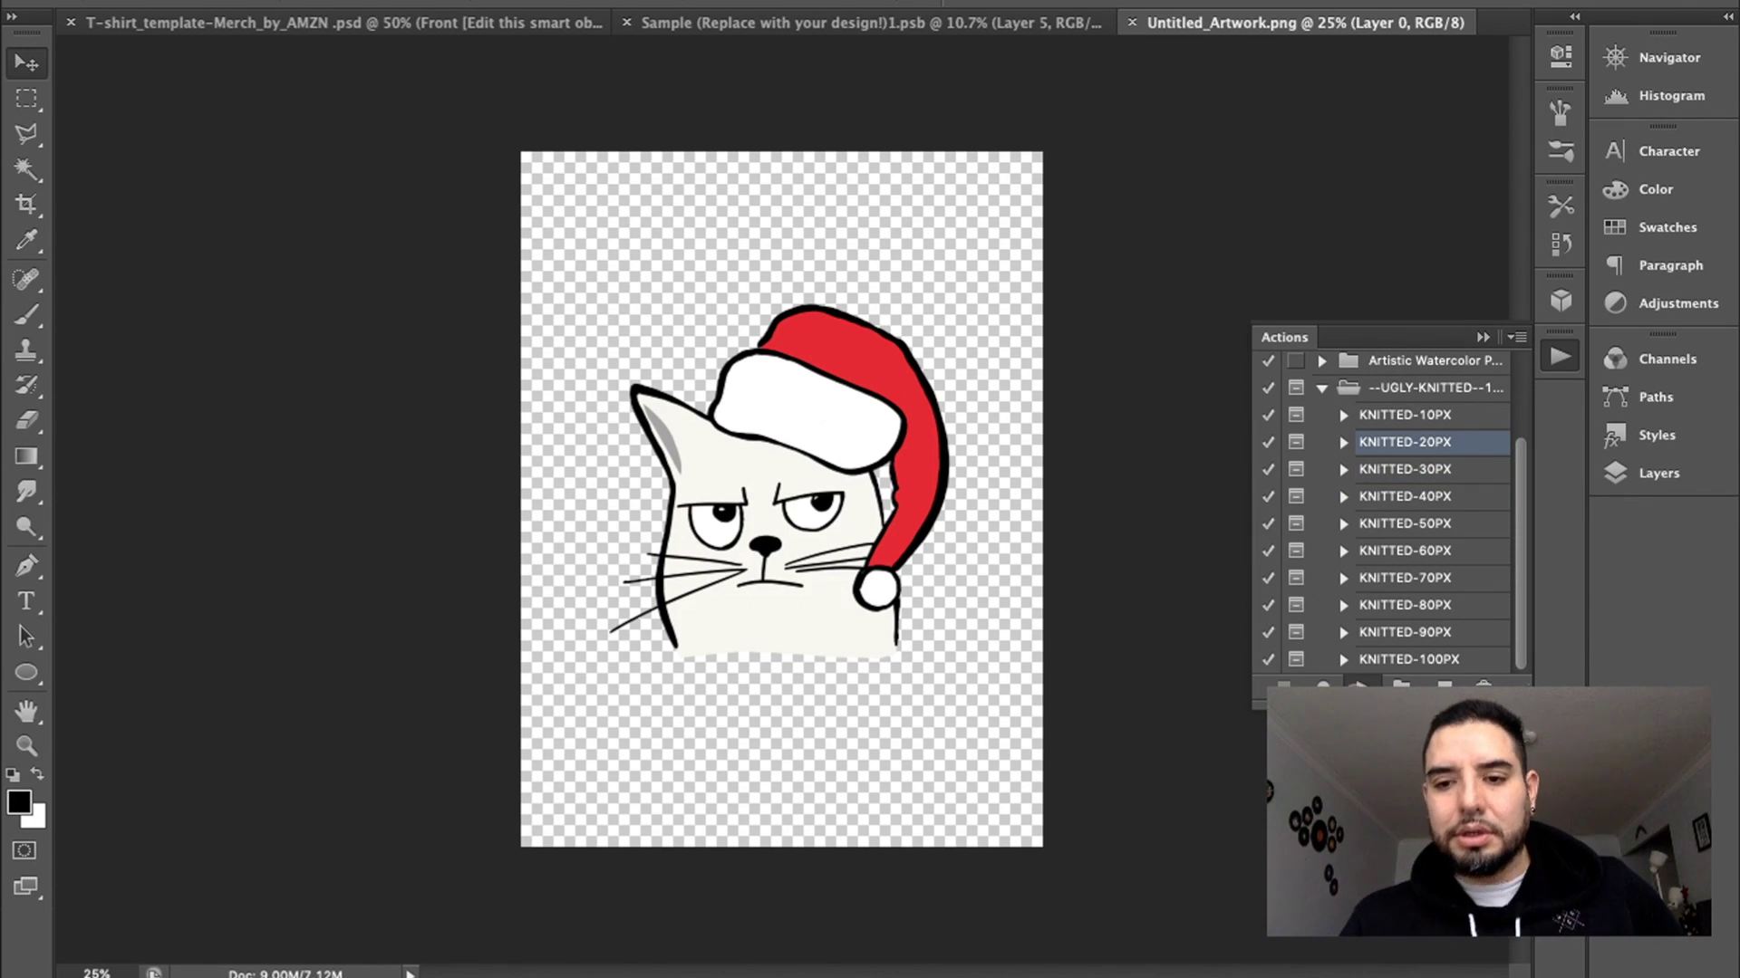
click(1359, 686)
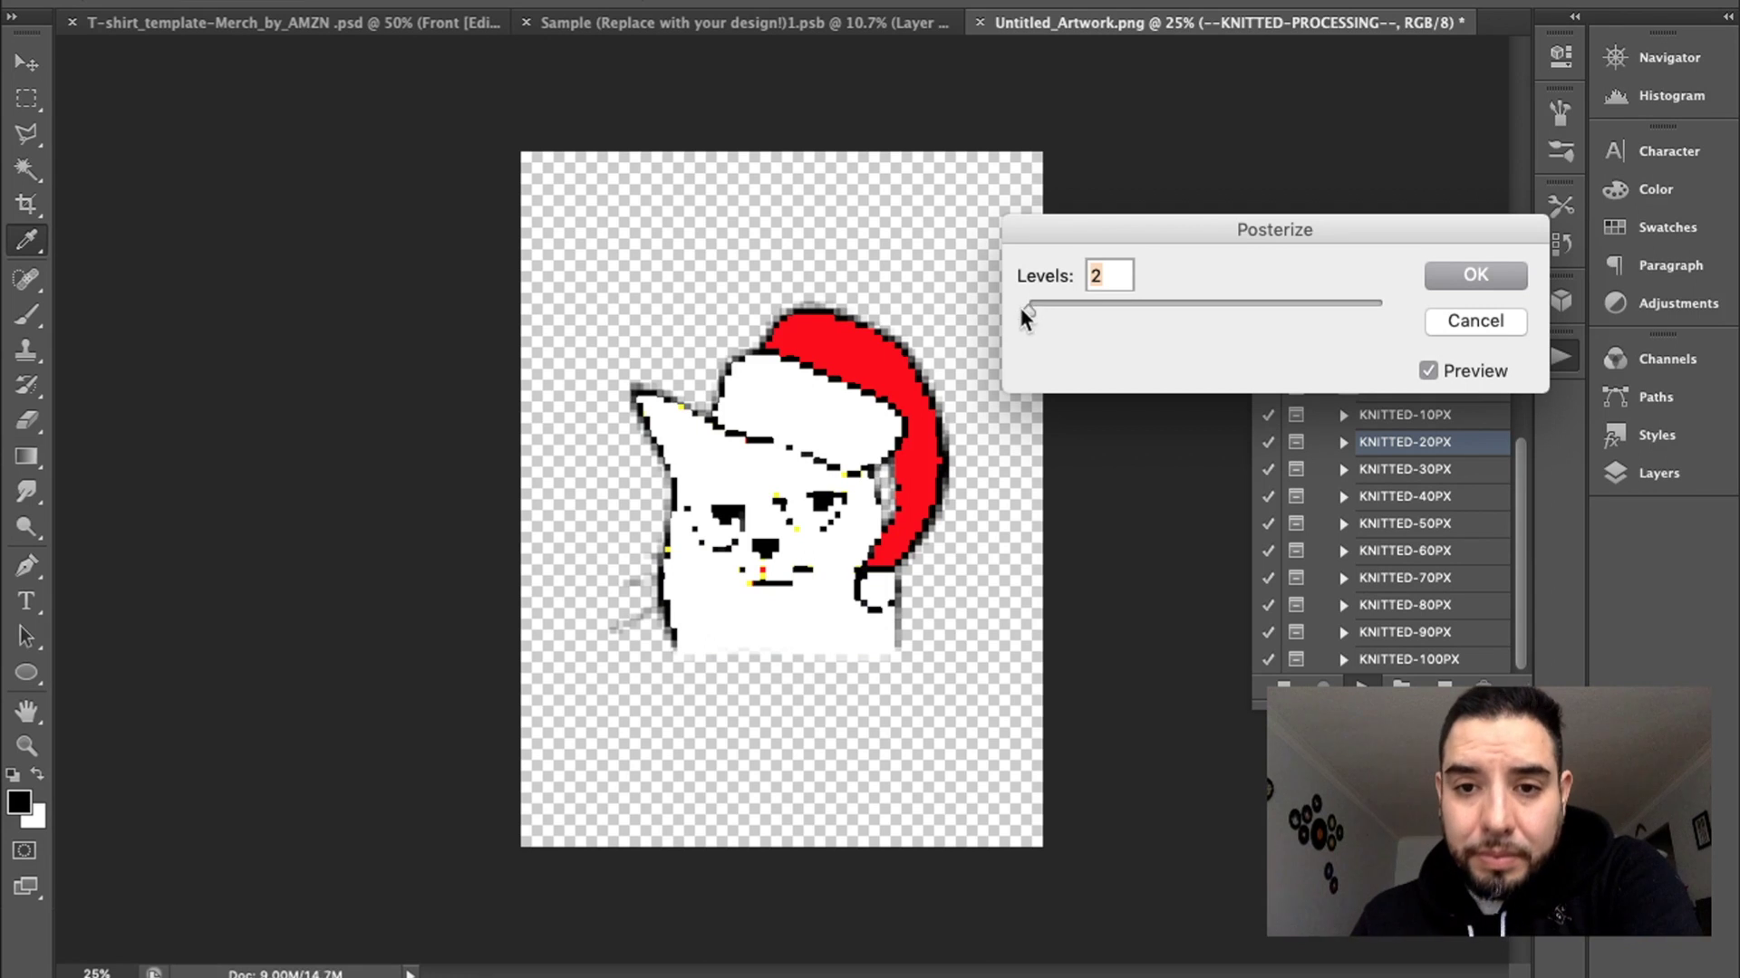
- Set Posterize to 20 and Threshold to 77, then scale up the pasted knitted cat
drag(1025, 309, 1051, 312)
key(Return)
drag(1259, 261, 1246, 271)
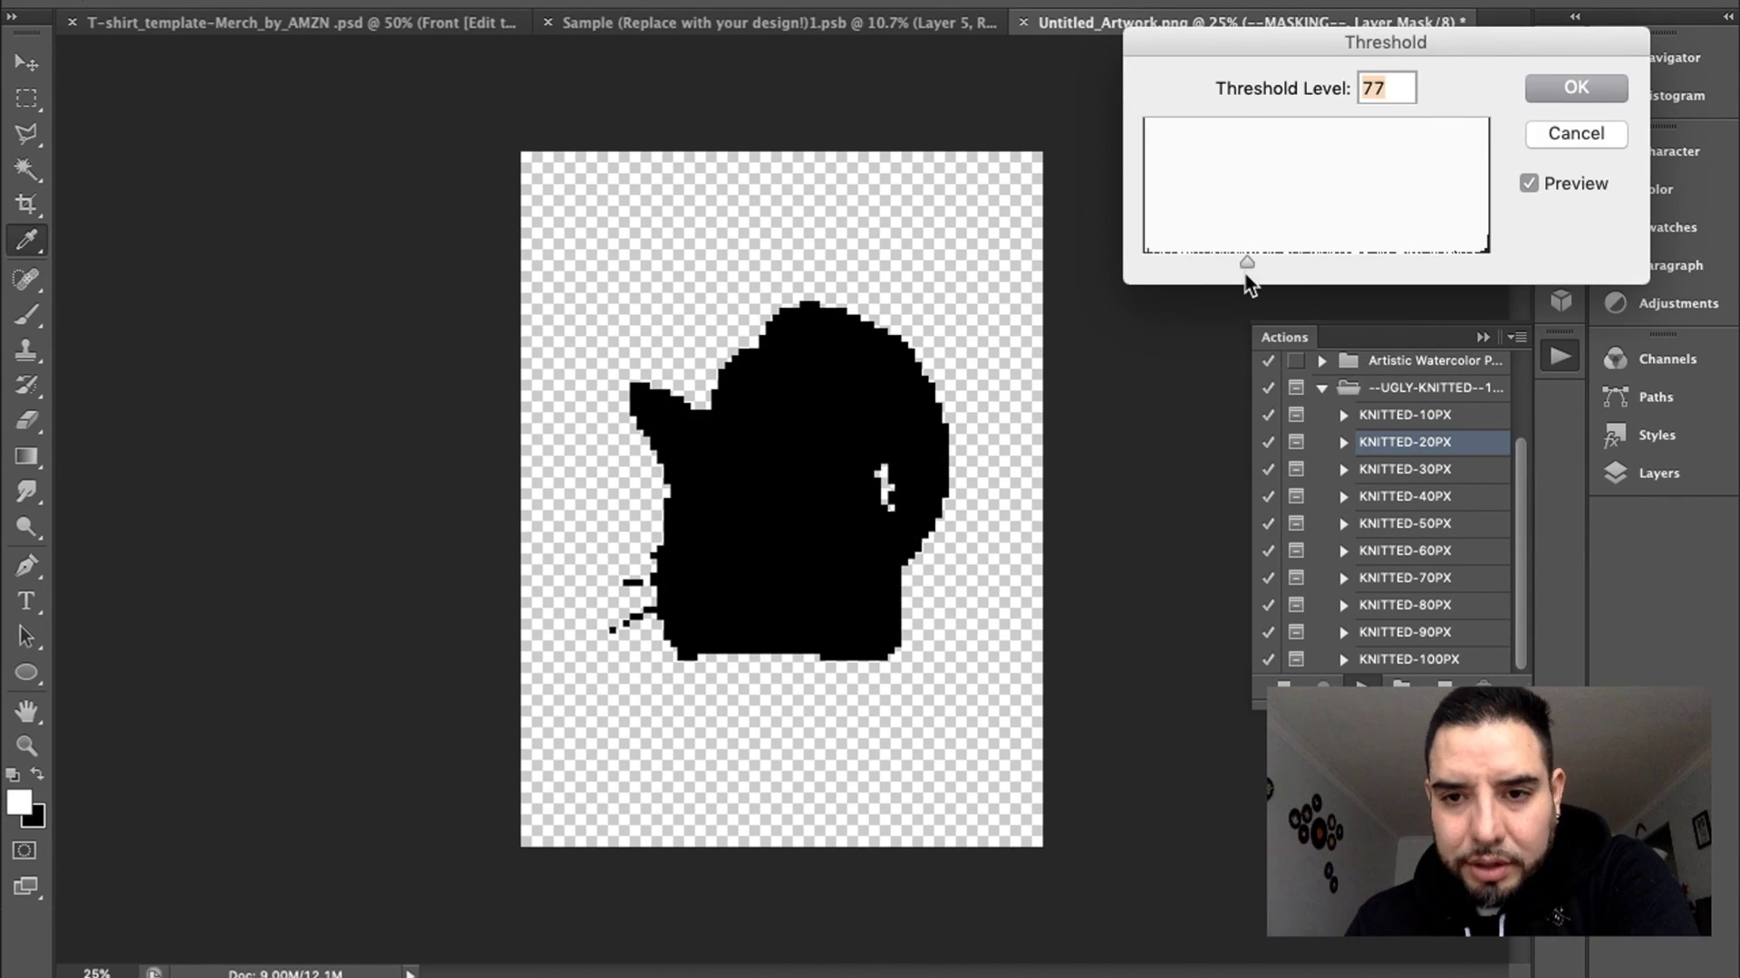
key(Return)
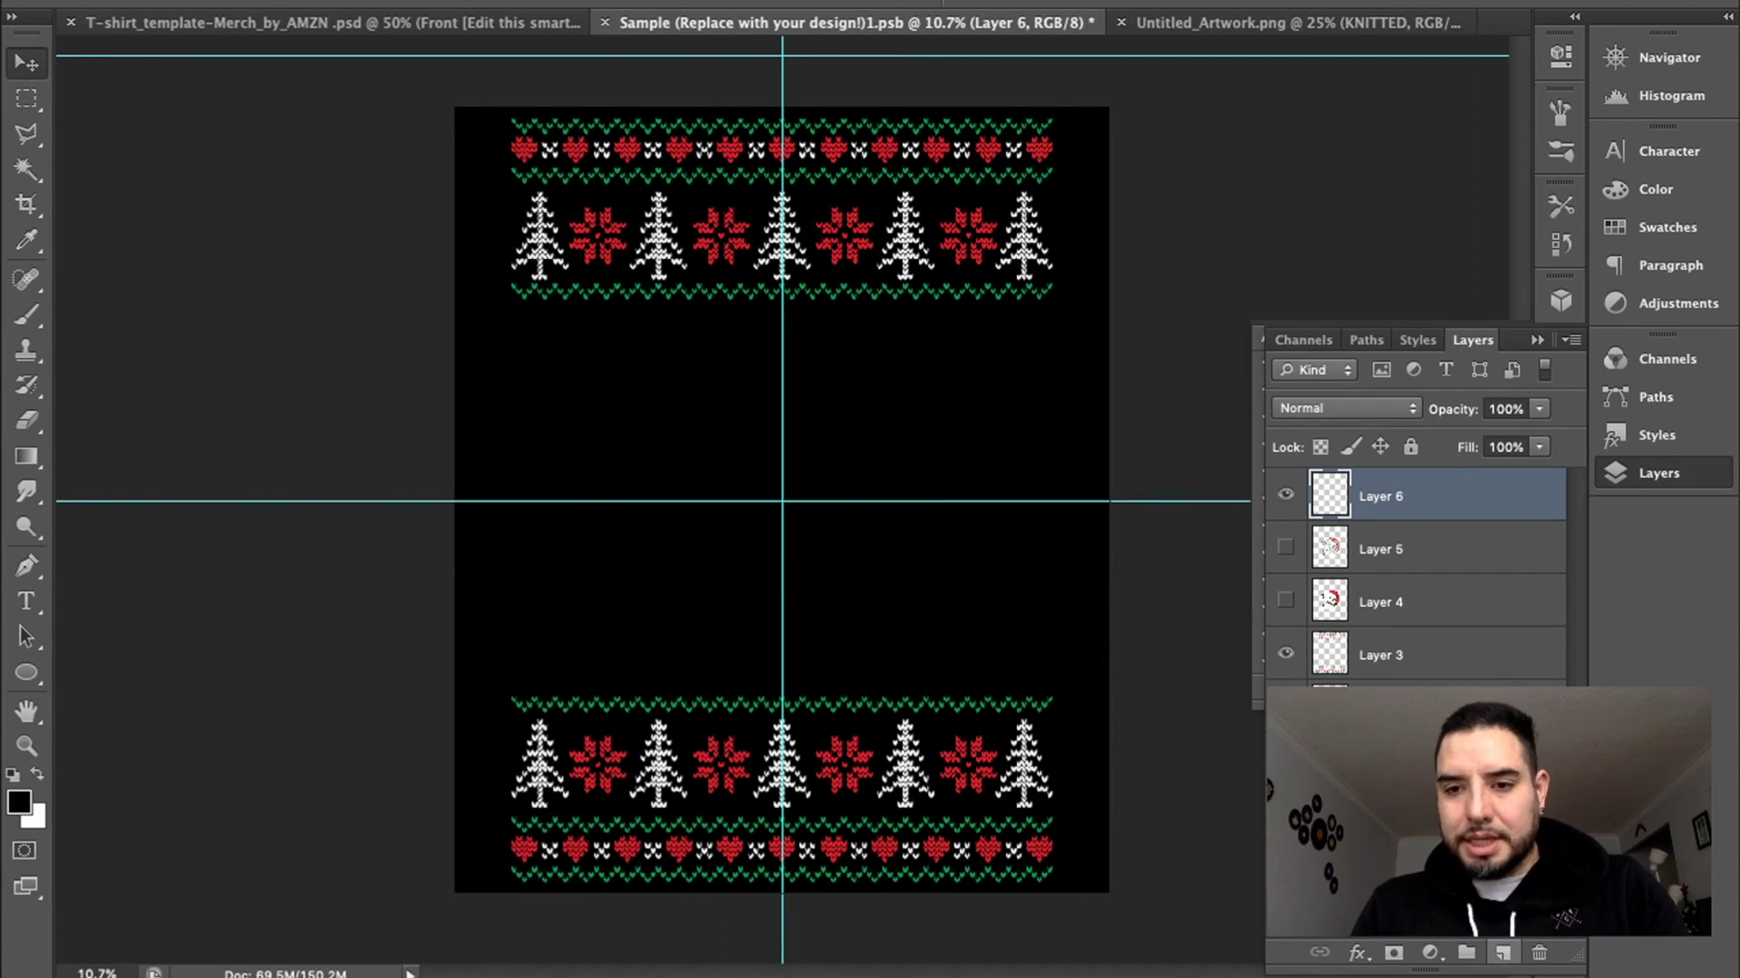
drag(885, 404, 1041, 310)
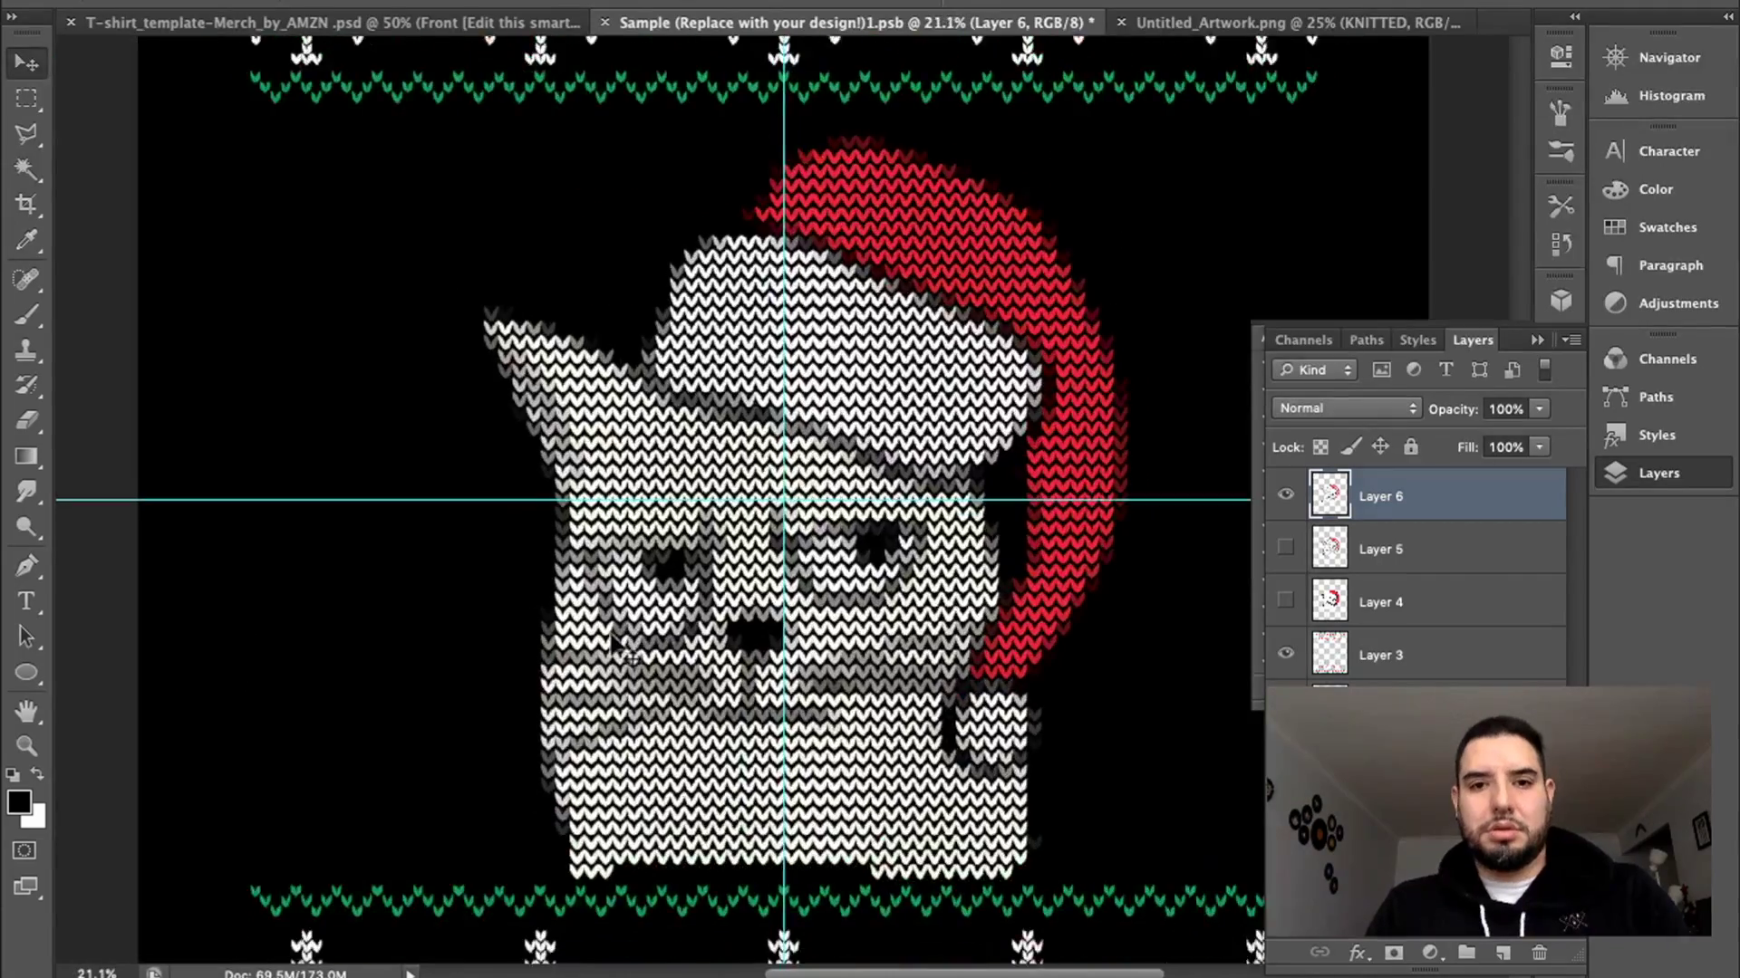
- Apply an S-shaped Curves adjustment to the knitted cat, darkening shadows and brightening highlights
key(ctrl+0)
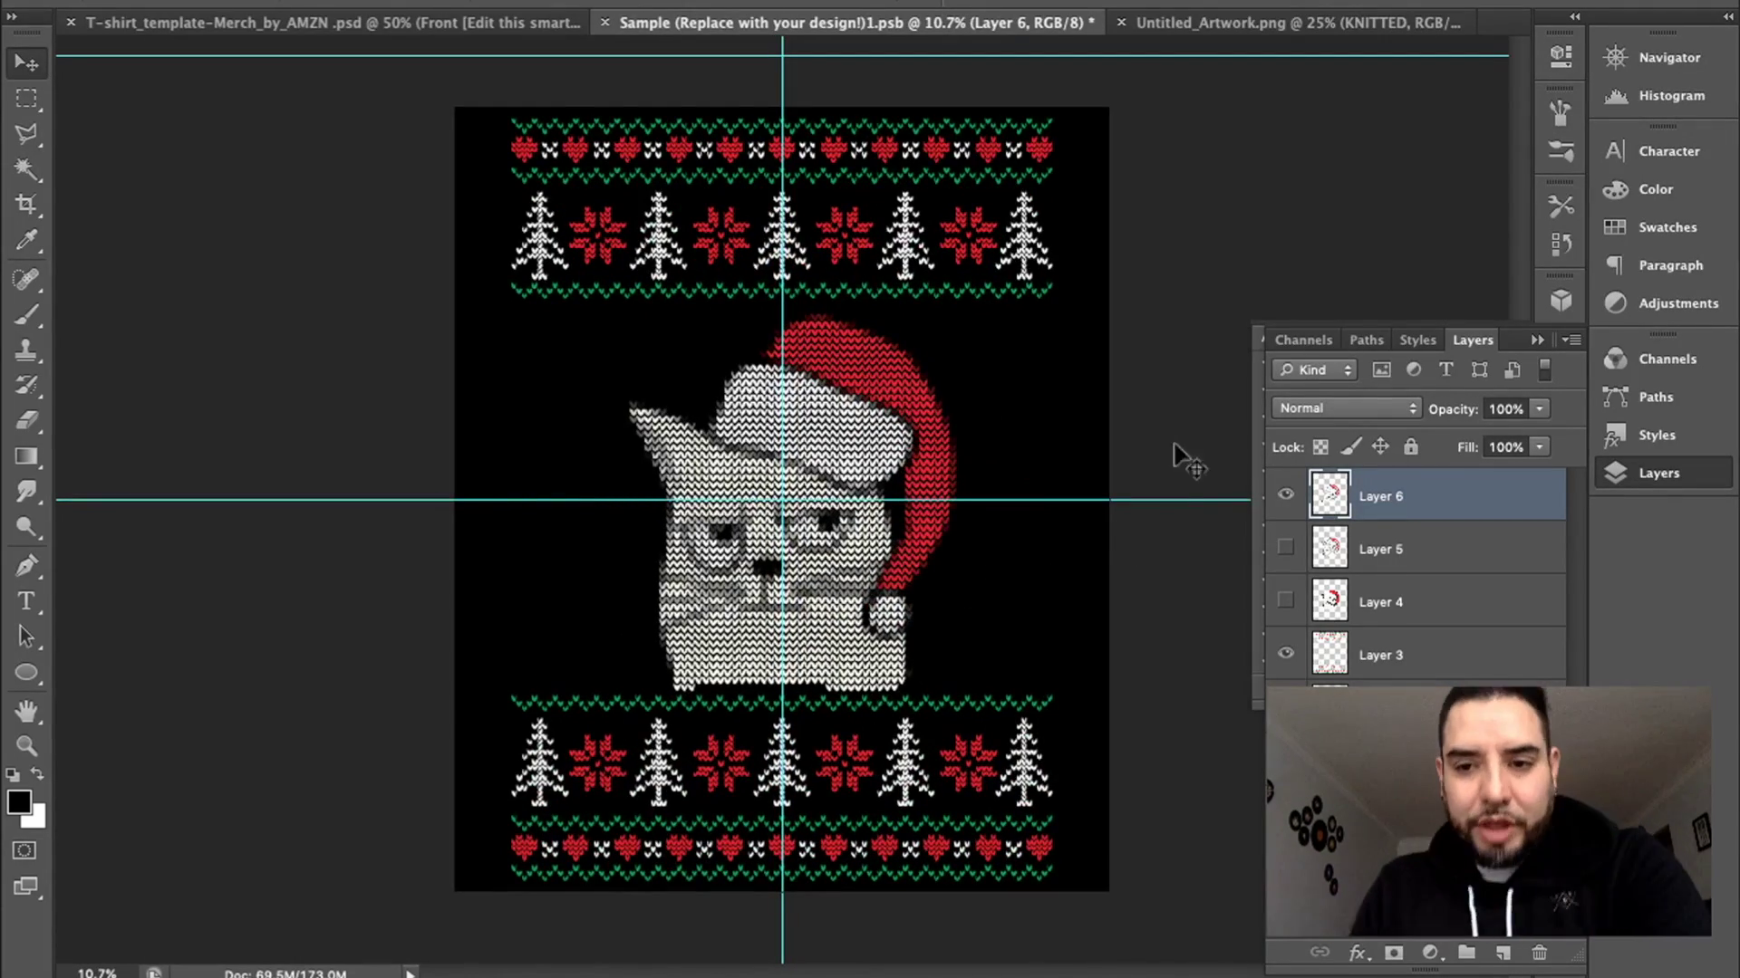
click(272, 2)
mouse_move(339, 2)
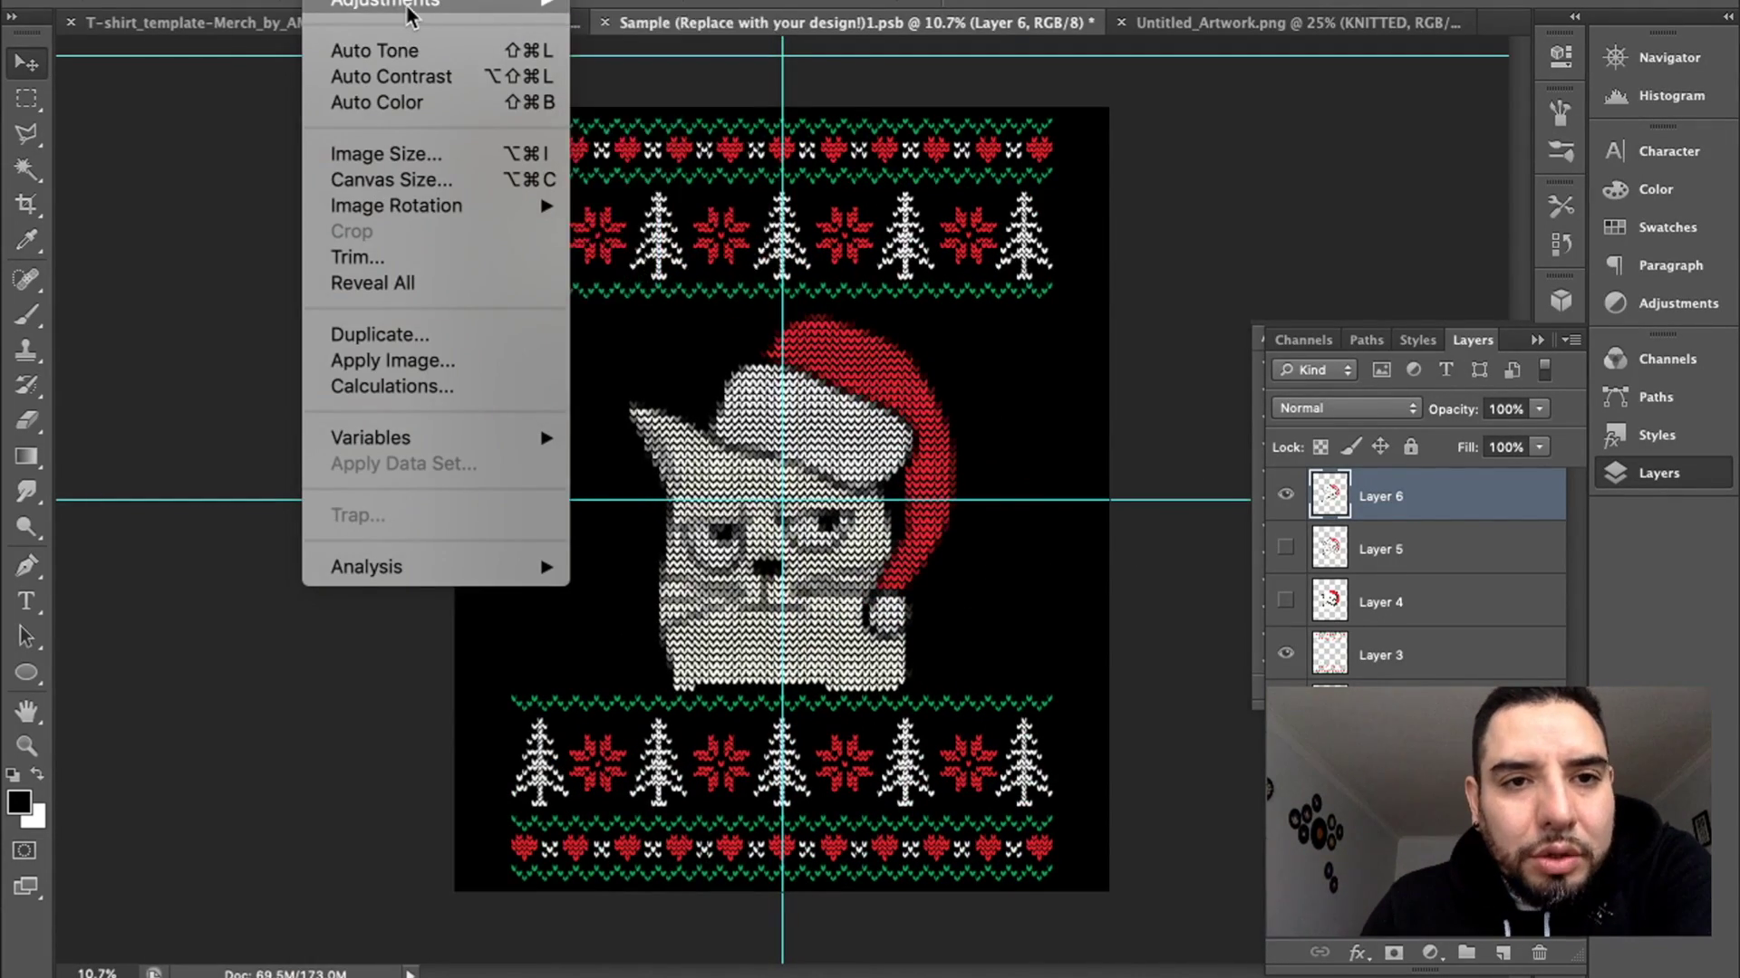
mouse_move(411, 7)
click(676, 48)
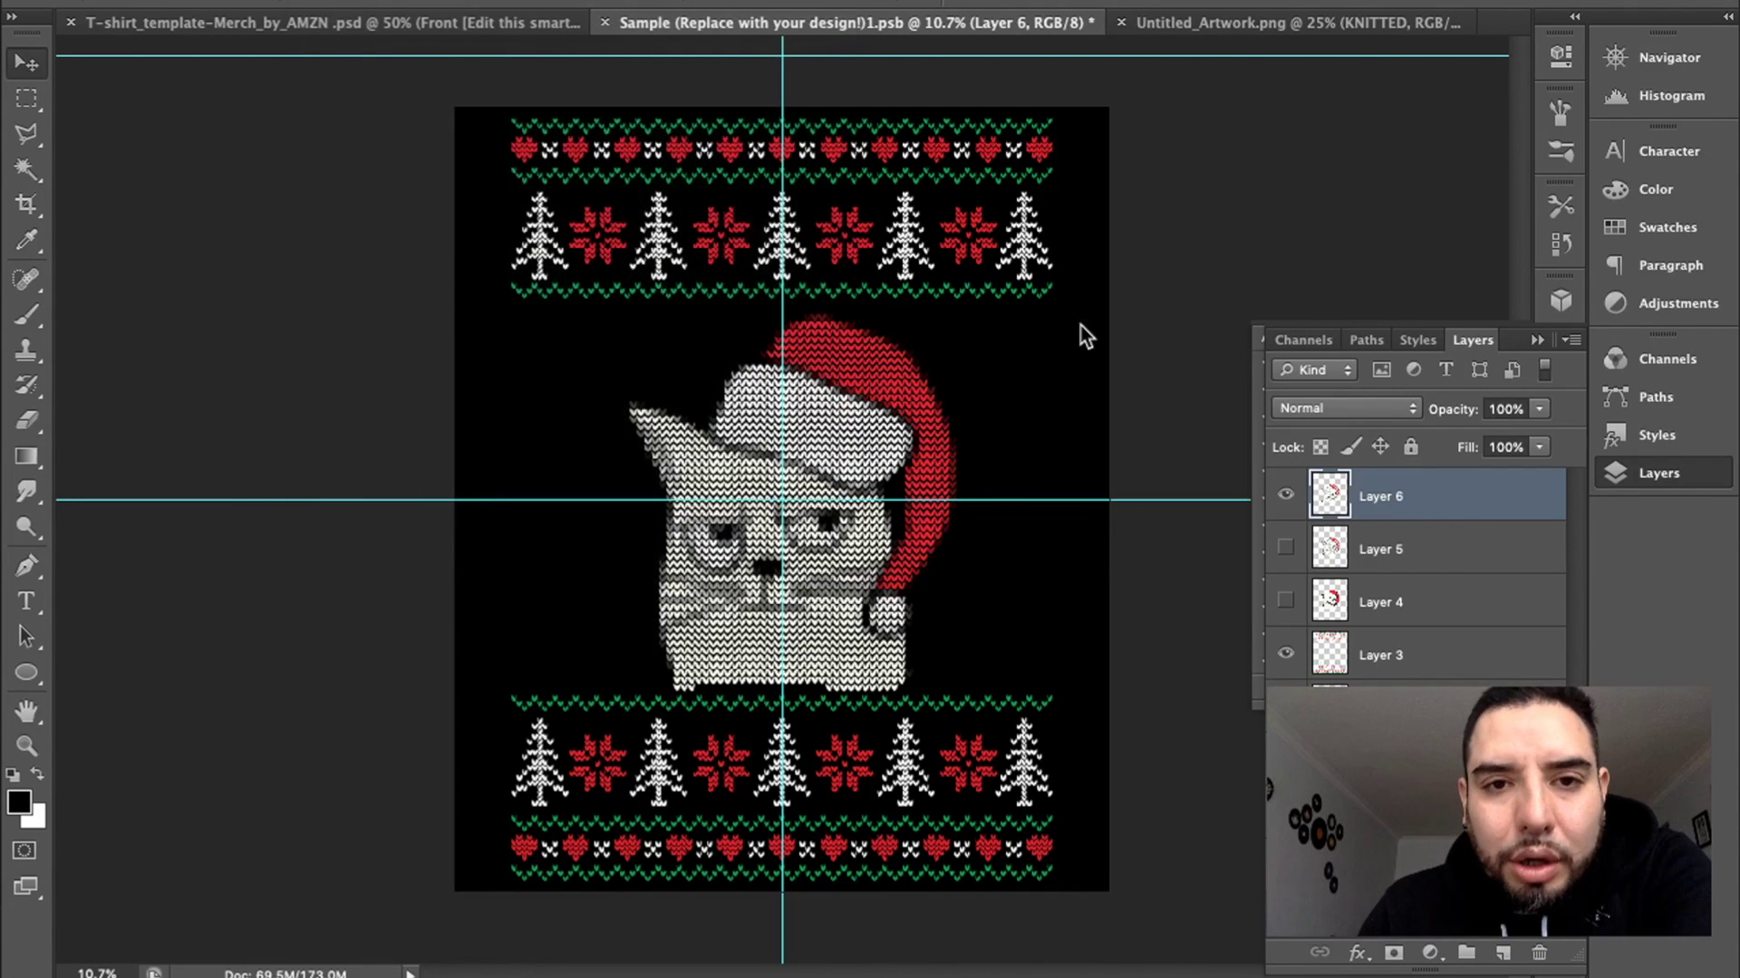
drag(1259, 441, 1262, 500)
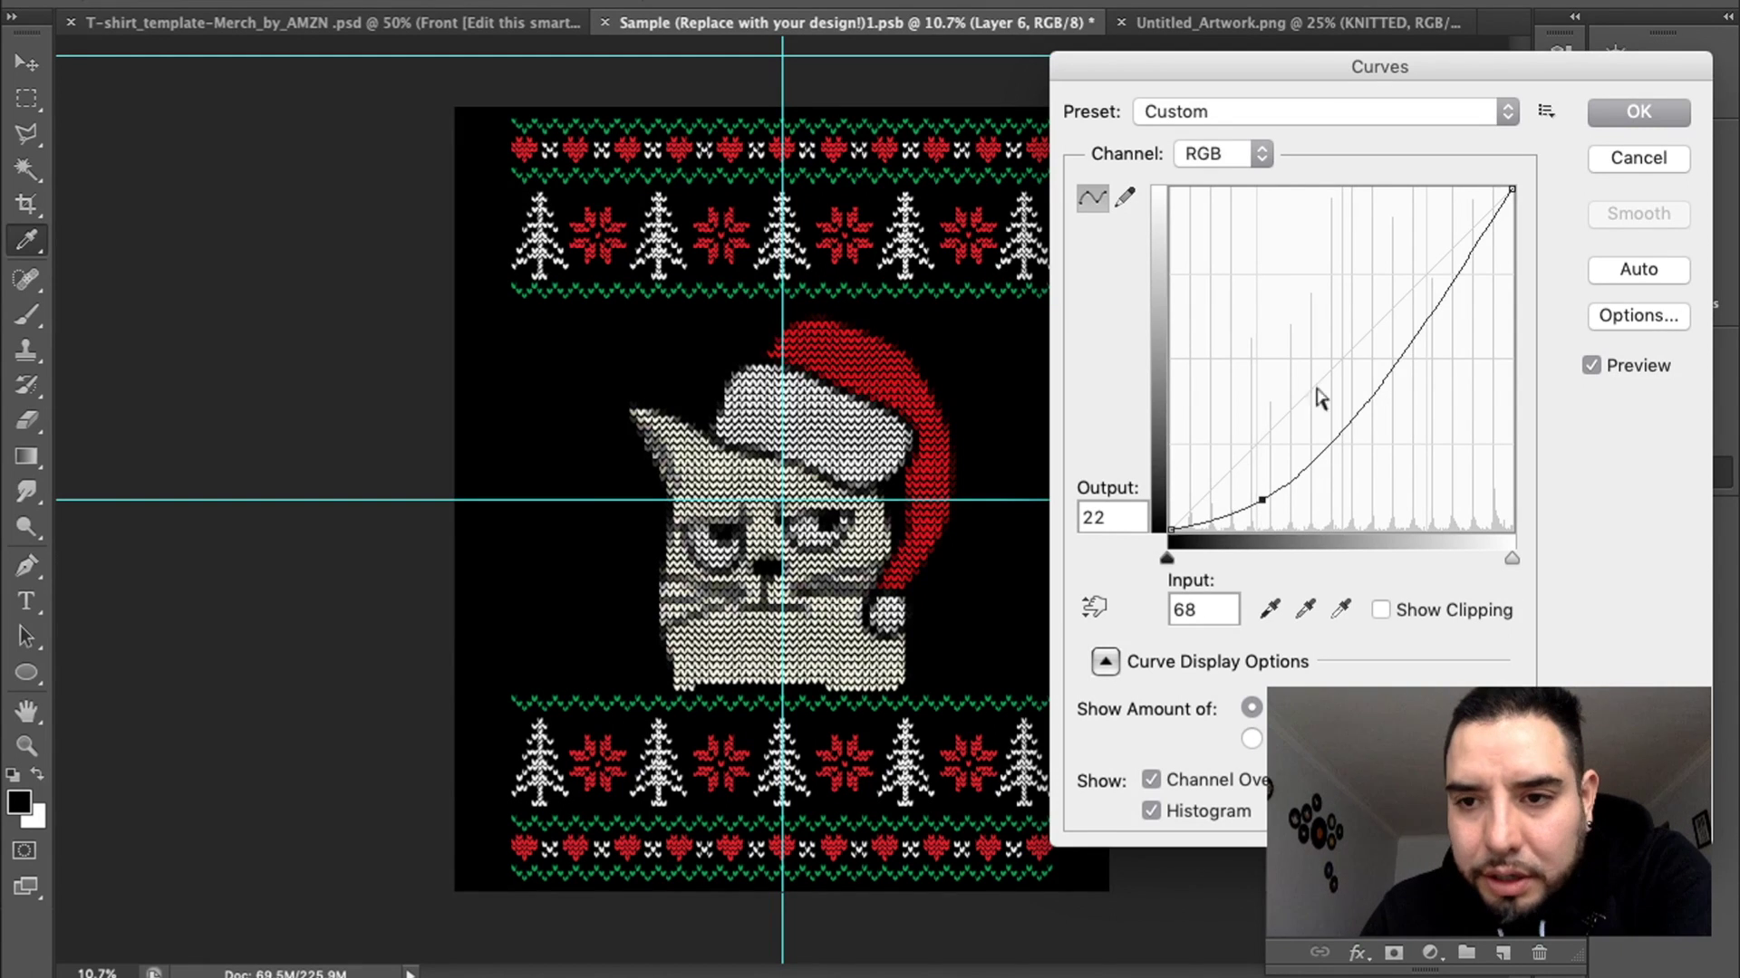
drag(1425, 337, 1435, 283)
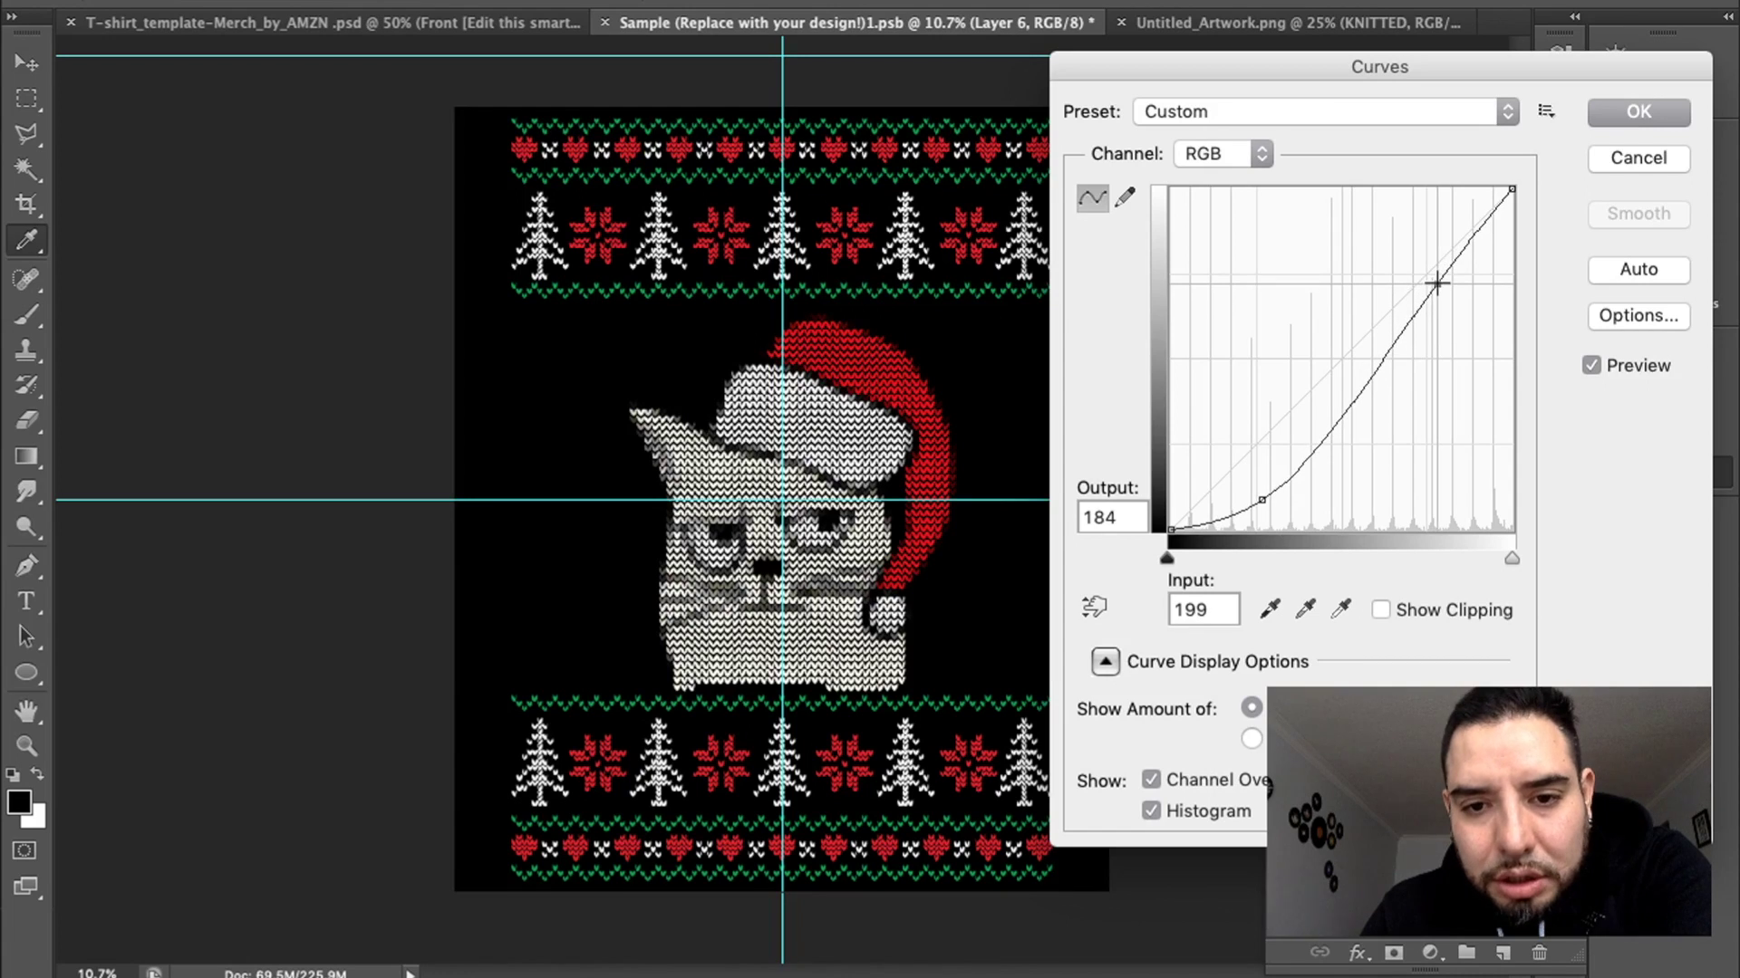
click(1638, 112)
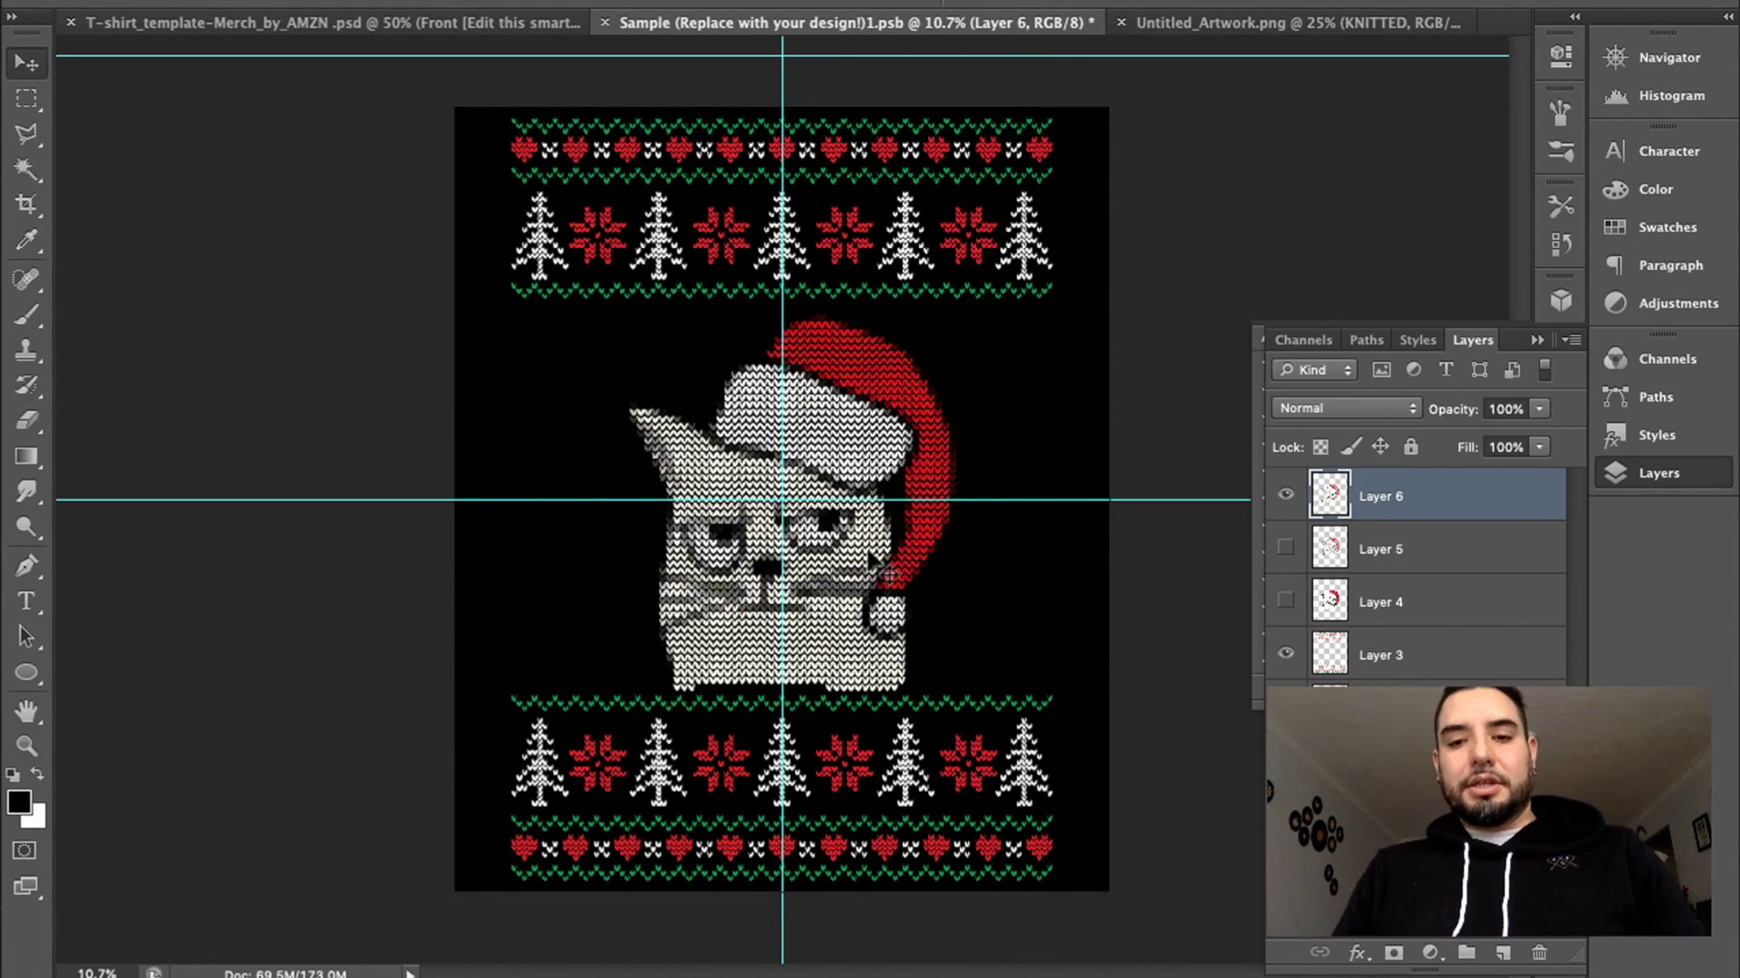
- Nudge the Layer 6 cat down two small steps so it rests just above the bottom border
scroll(870, 558, up, 6)
scroll(866, 554, down, 3)
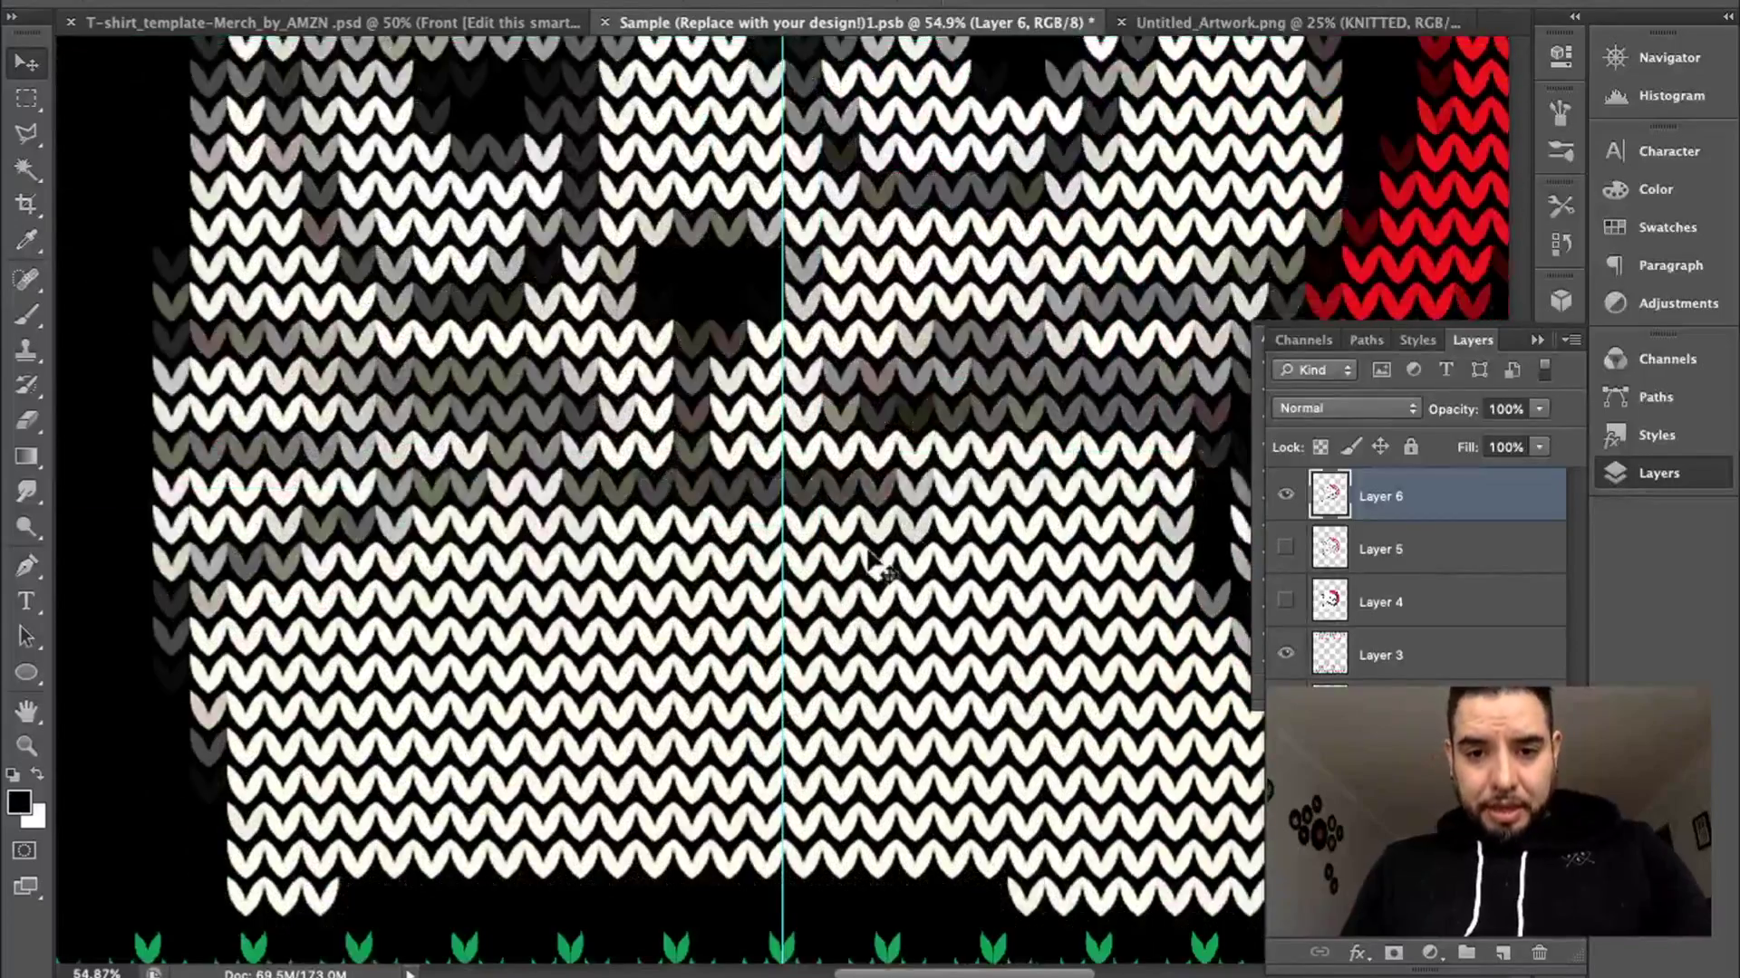
key(ctrl+plus)
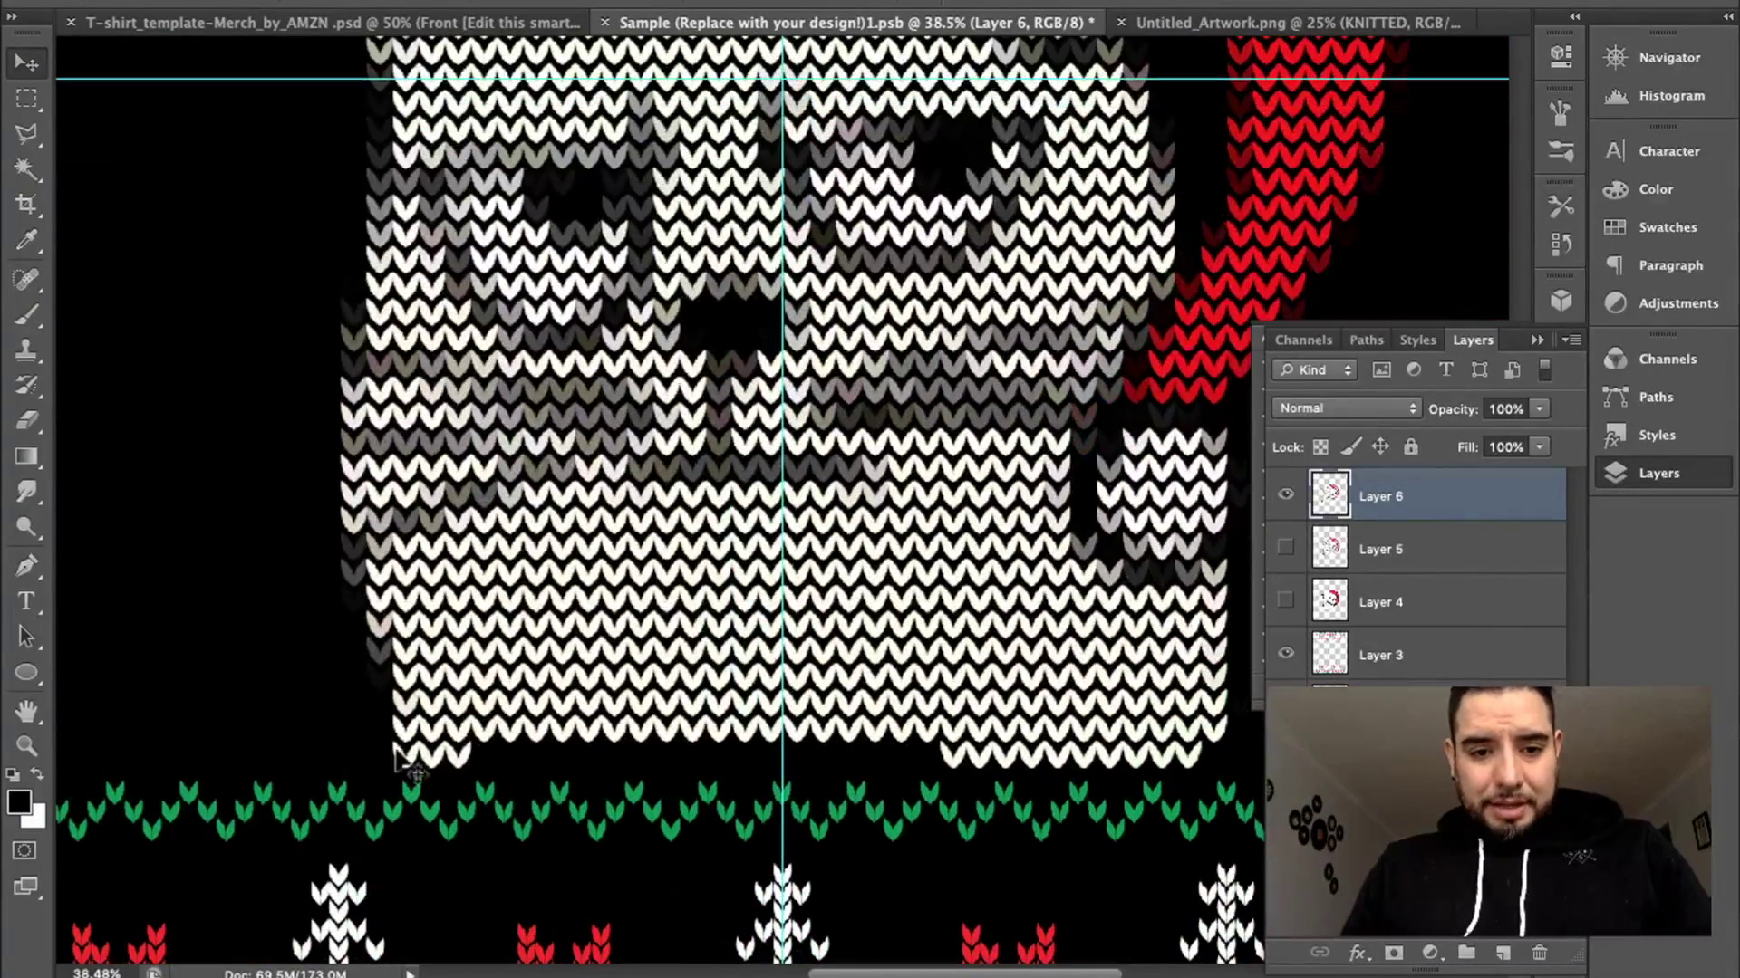
scroll(396, 722, up, 3)
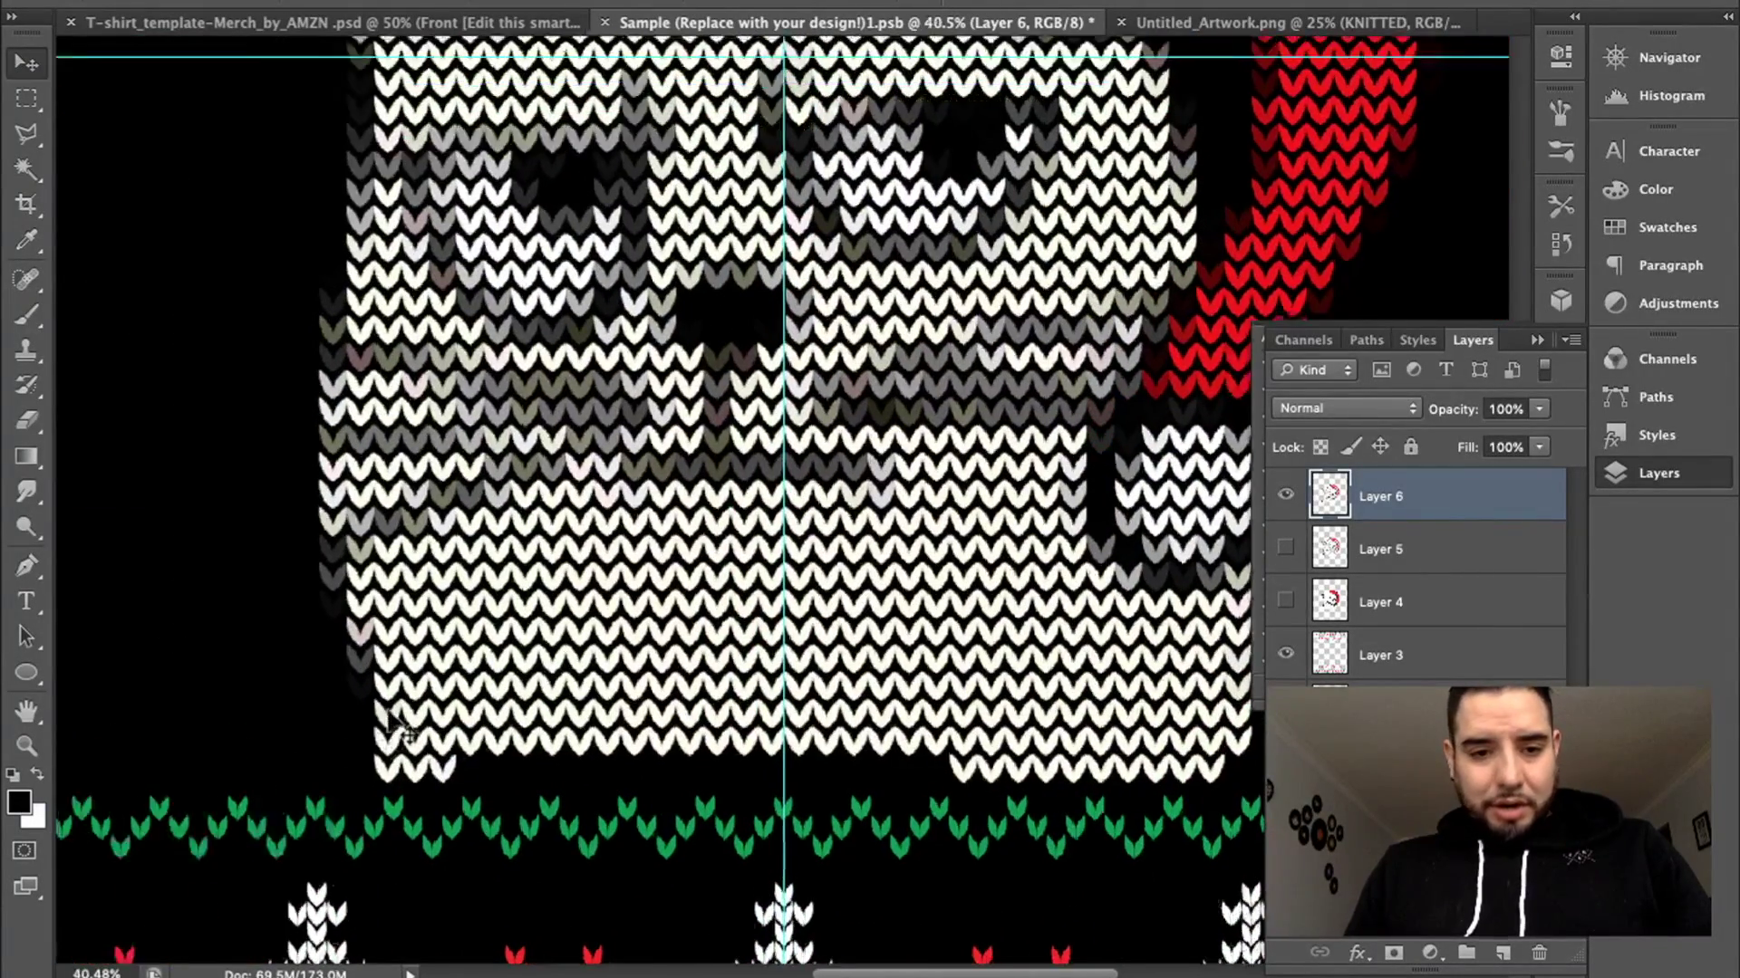
scroll(396, 723, up, 5)
scroll(396, 723, right, 3)
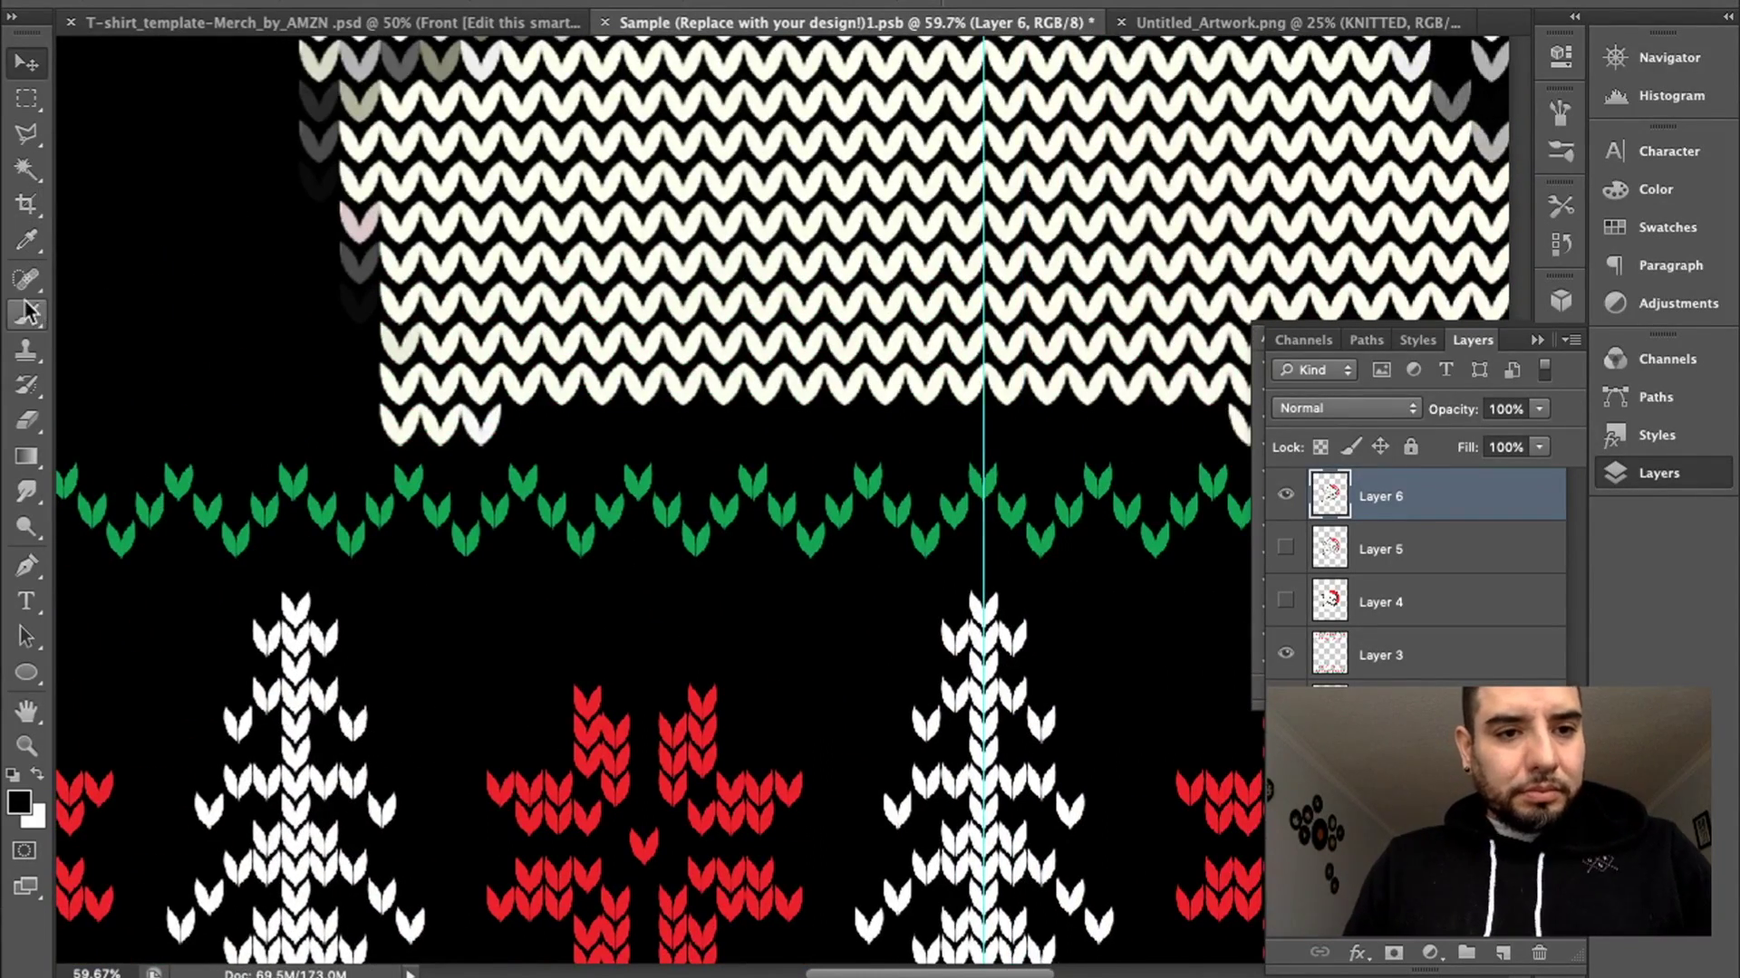
key(ctrl+0)
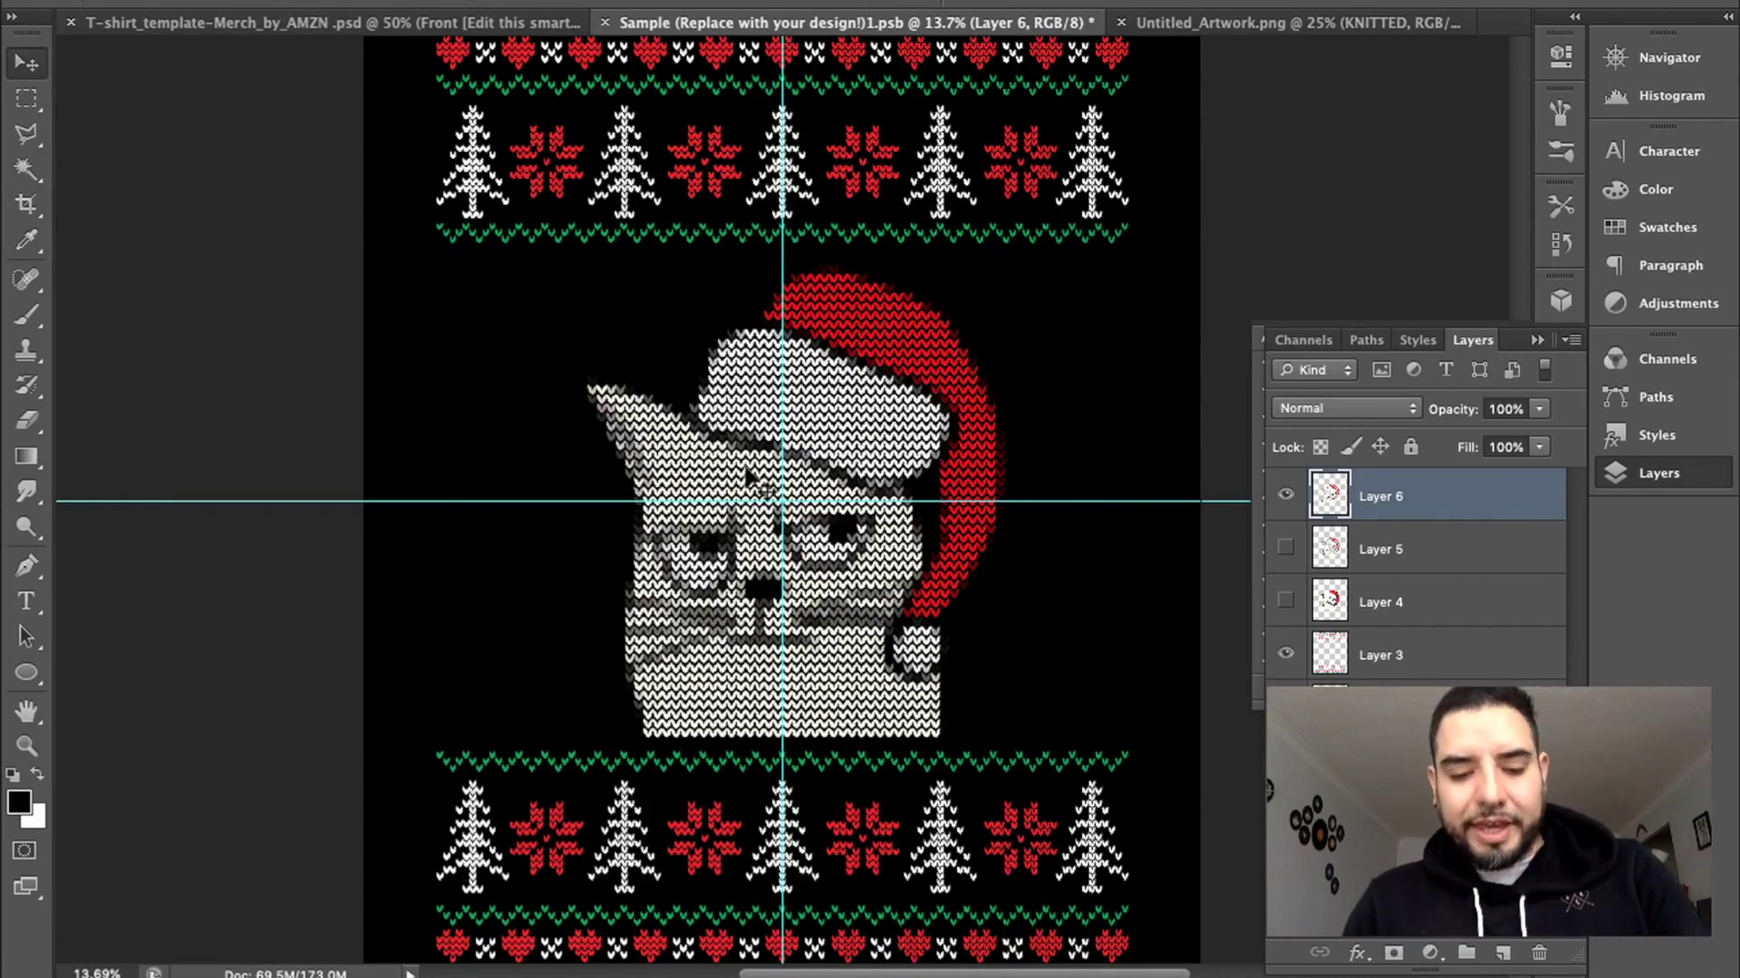
key(shift+Down)
key(shift+Down)
key(shift+Down)
key(shift+Down)
key(shift+Down)
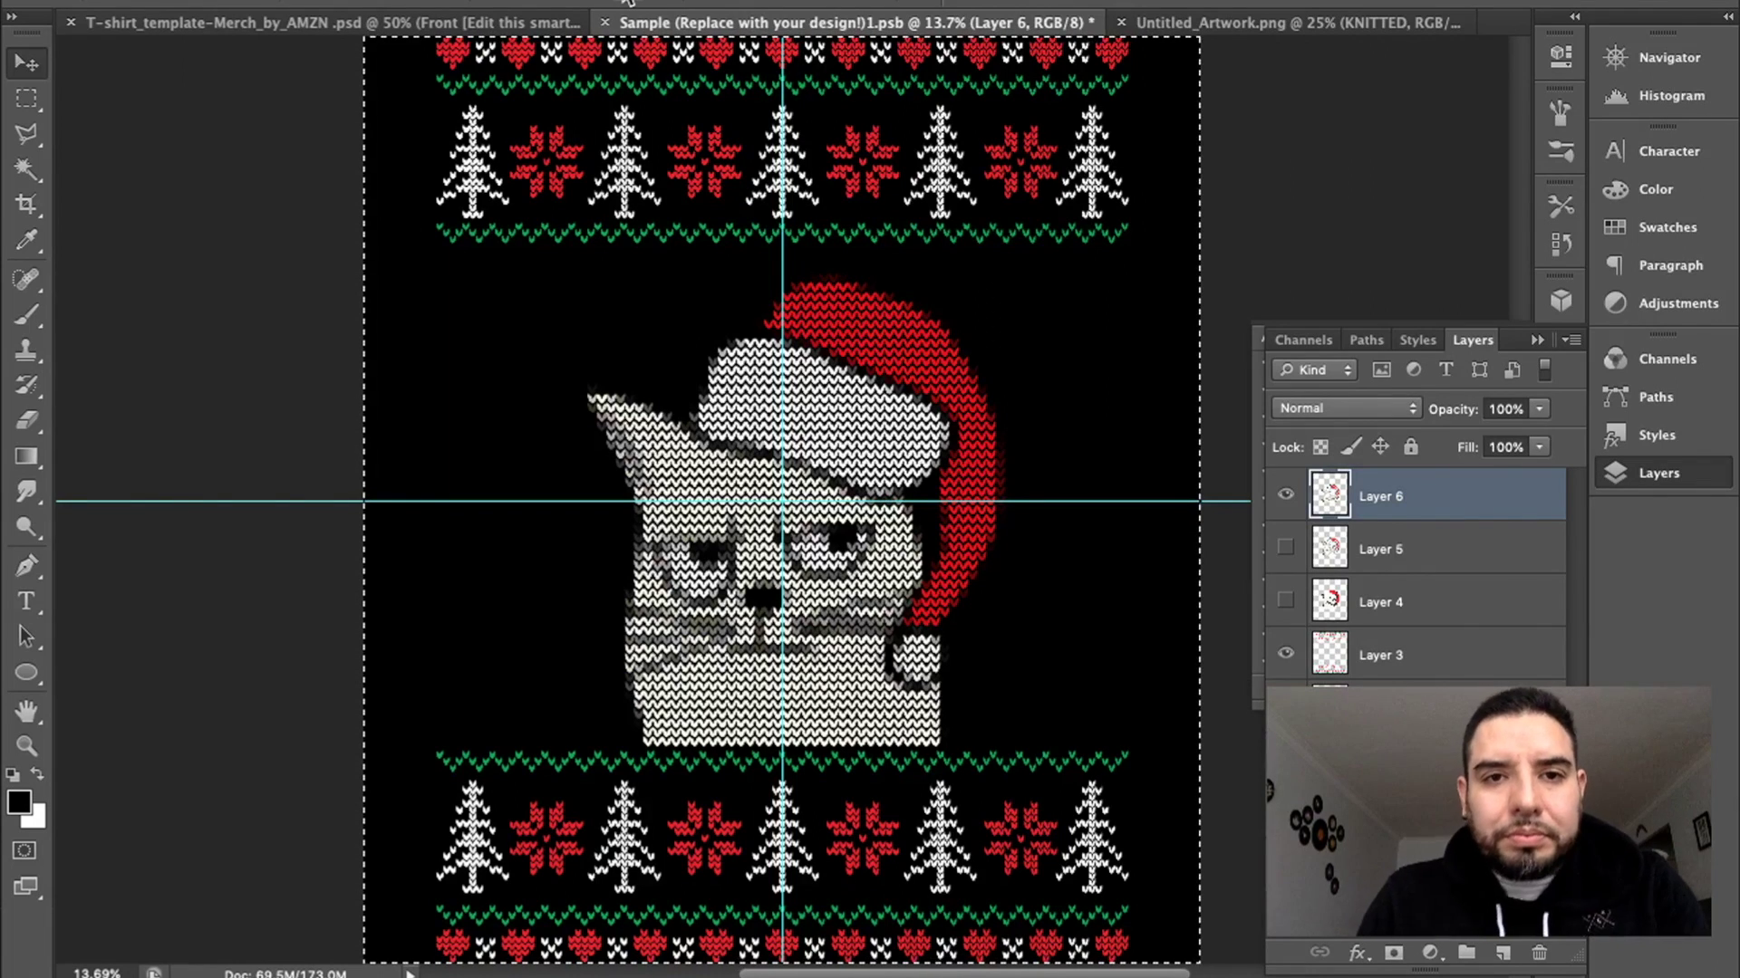
key(shift+Down)
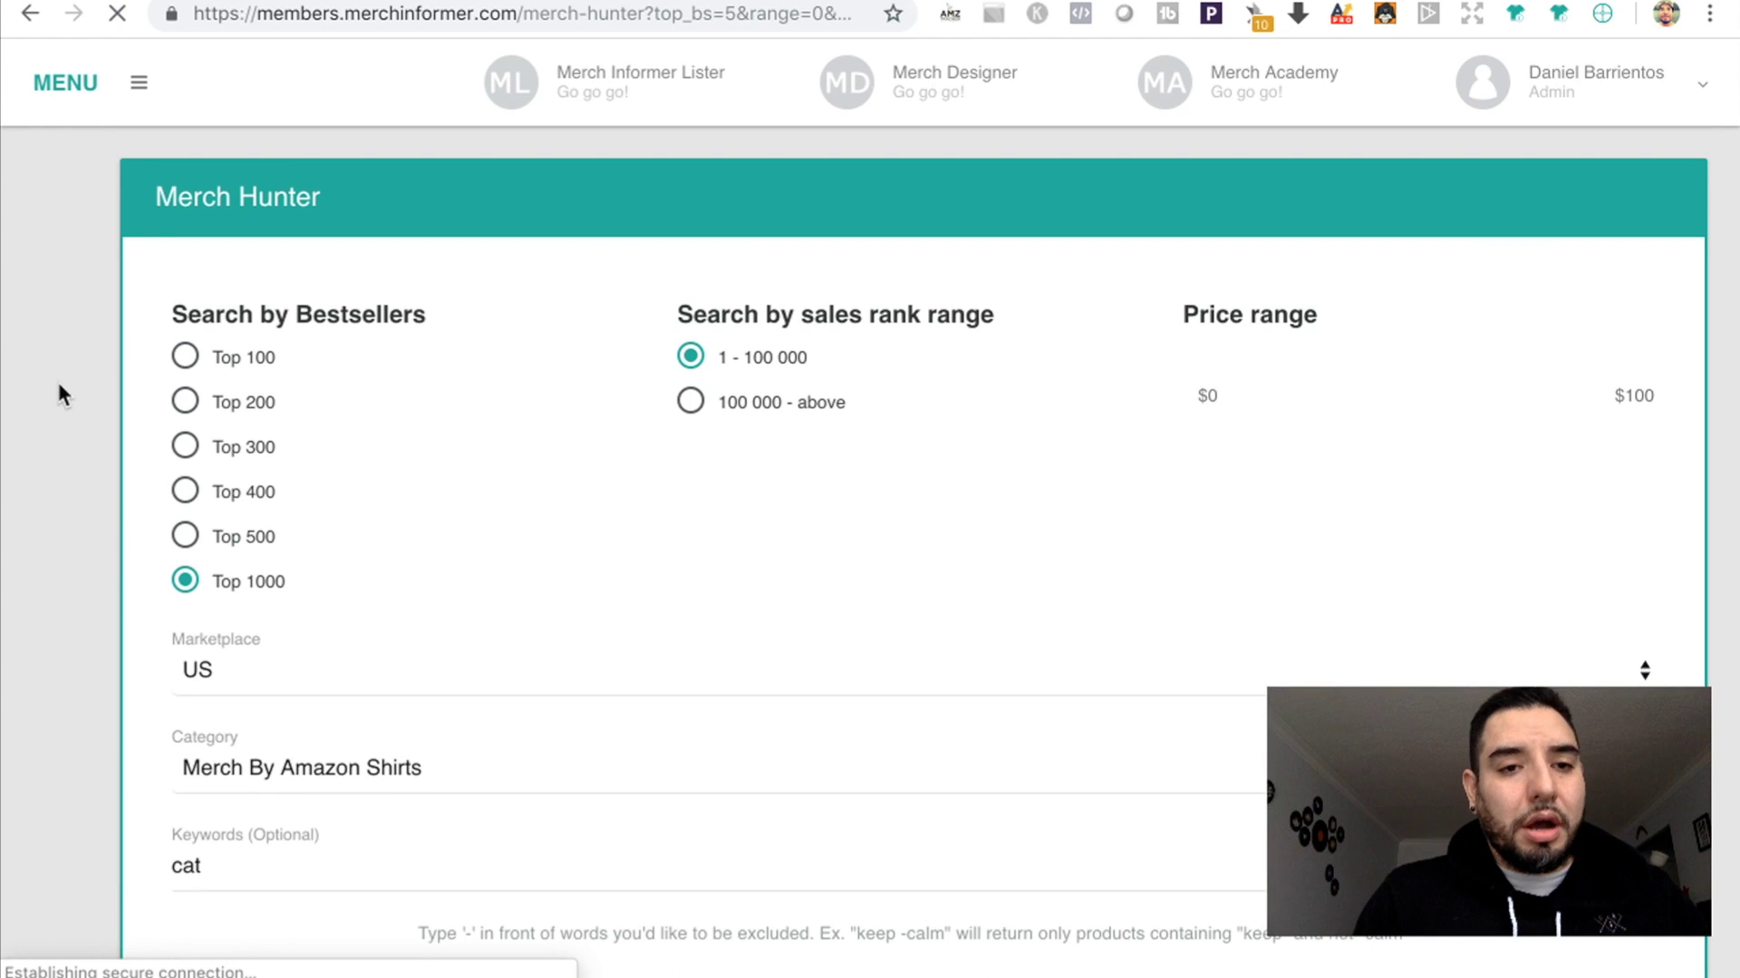
scroll(318, 547, down, 2)
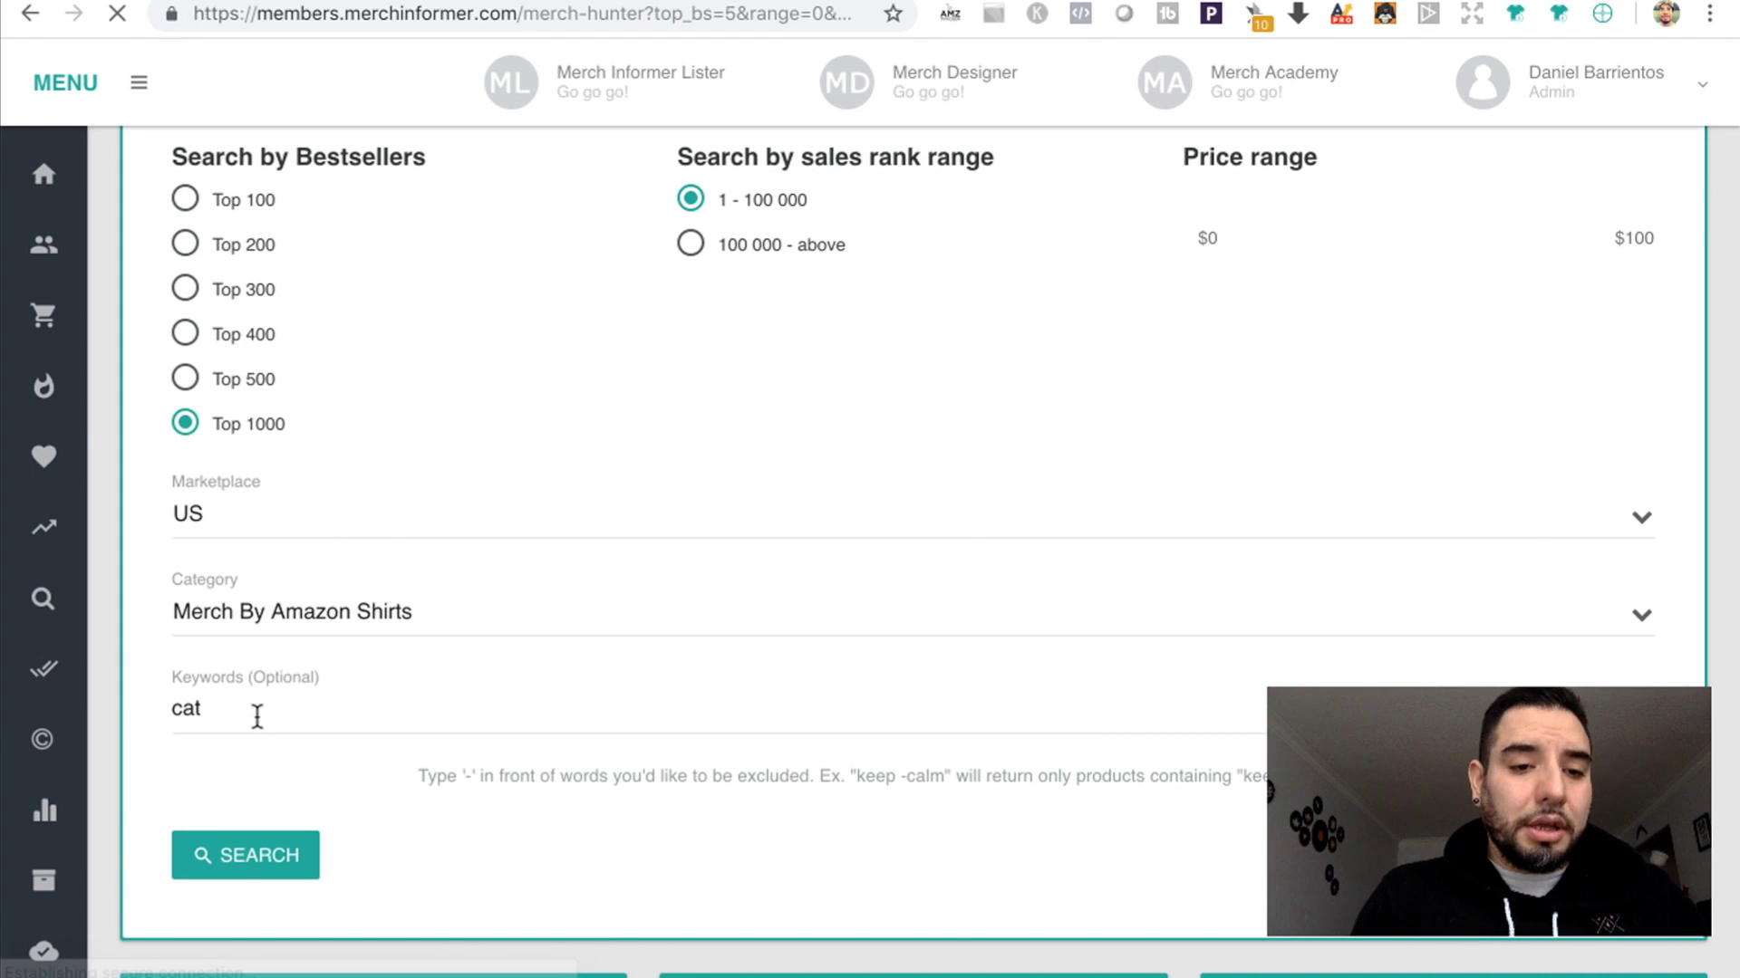
scroll(604, 506, down, 15)
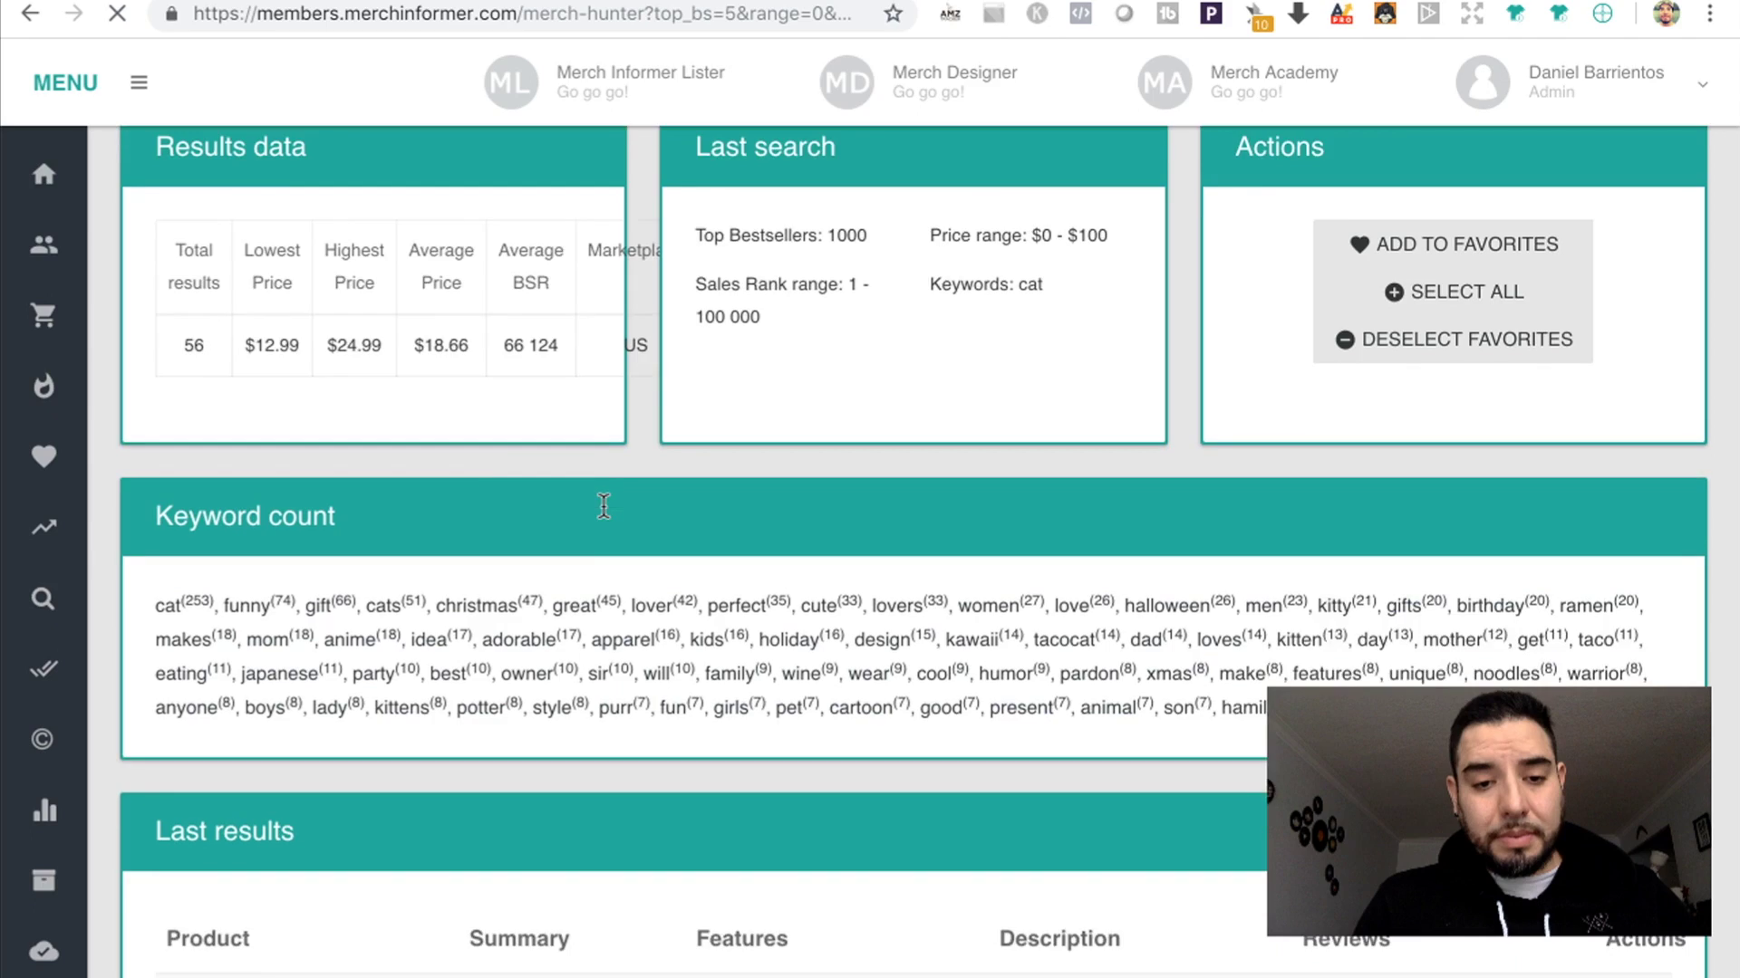
scroll(607, 517, down, 7)
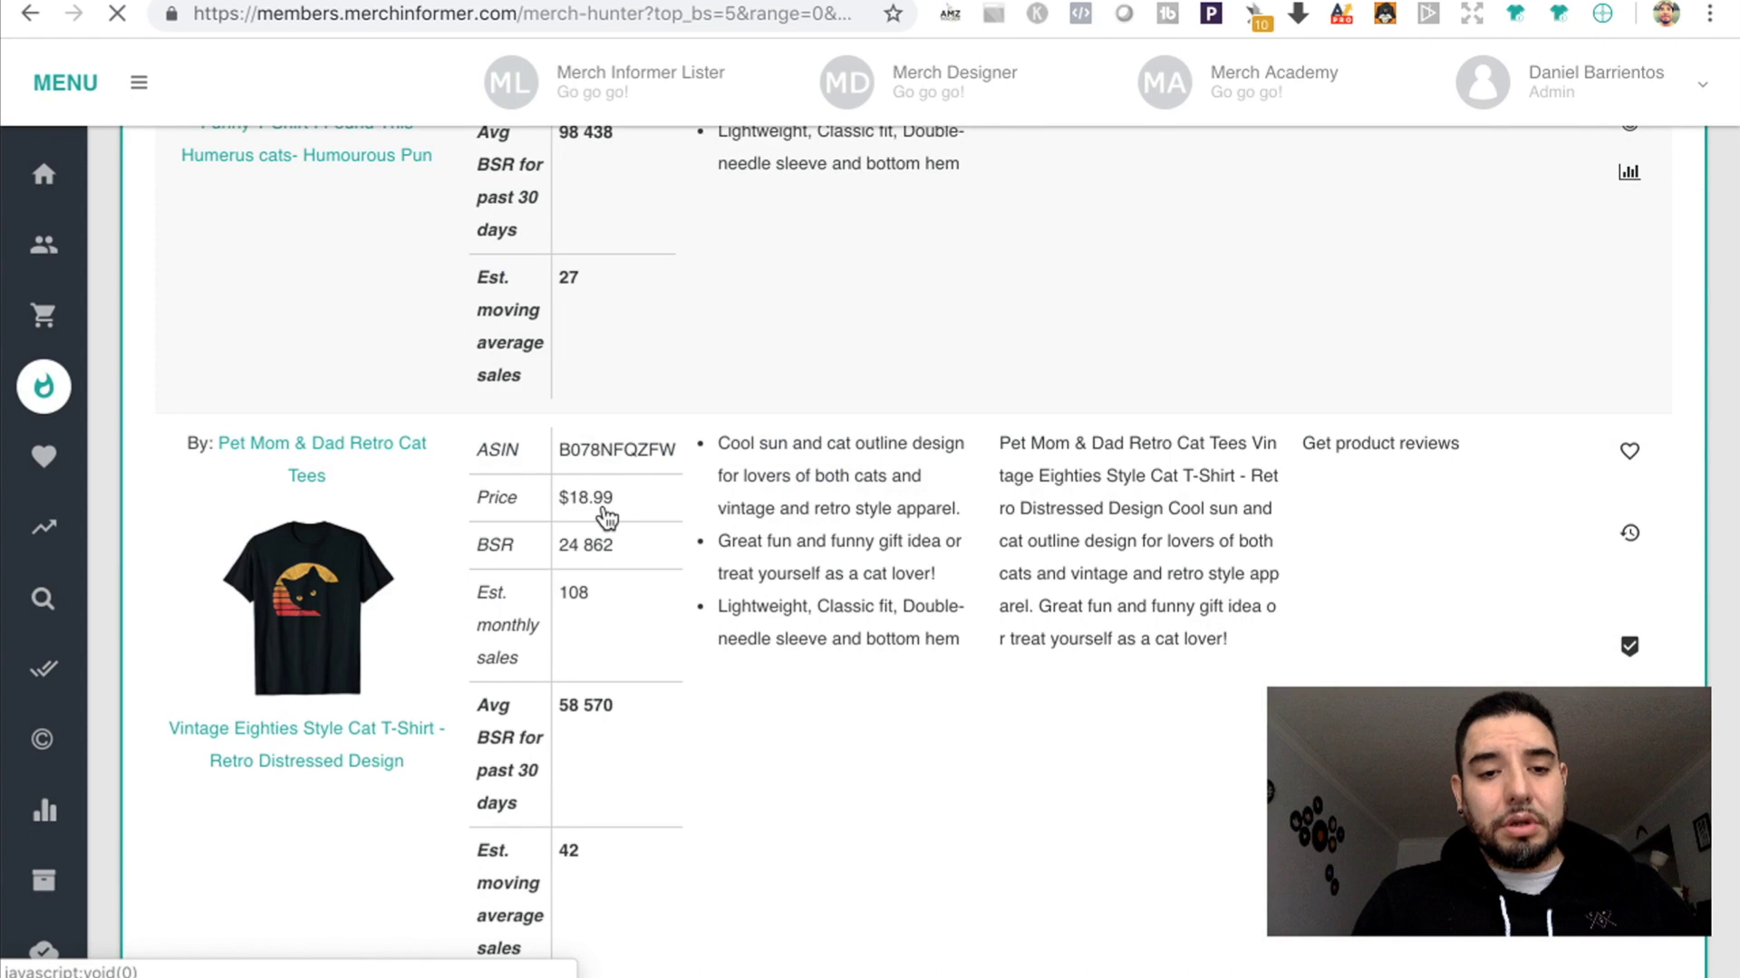
scroll(604, 505, down, 13)
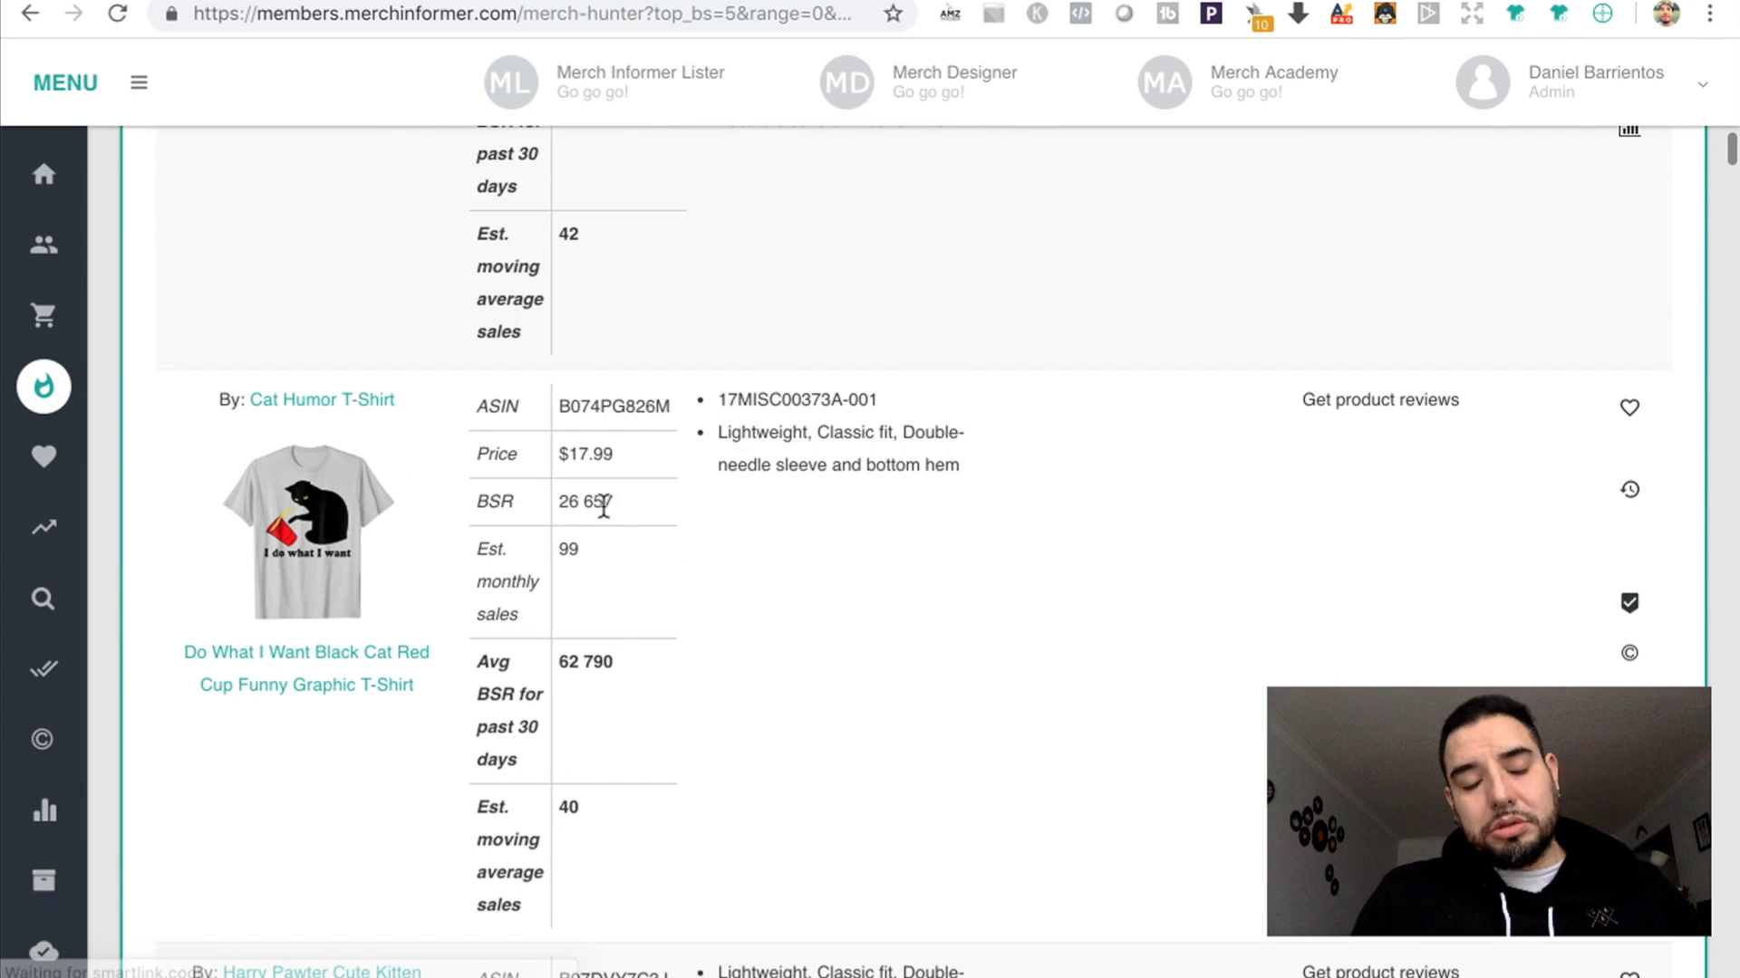
scroll(603, 505, down, 7)
scroll(603, 505, down, 6)
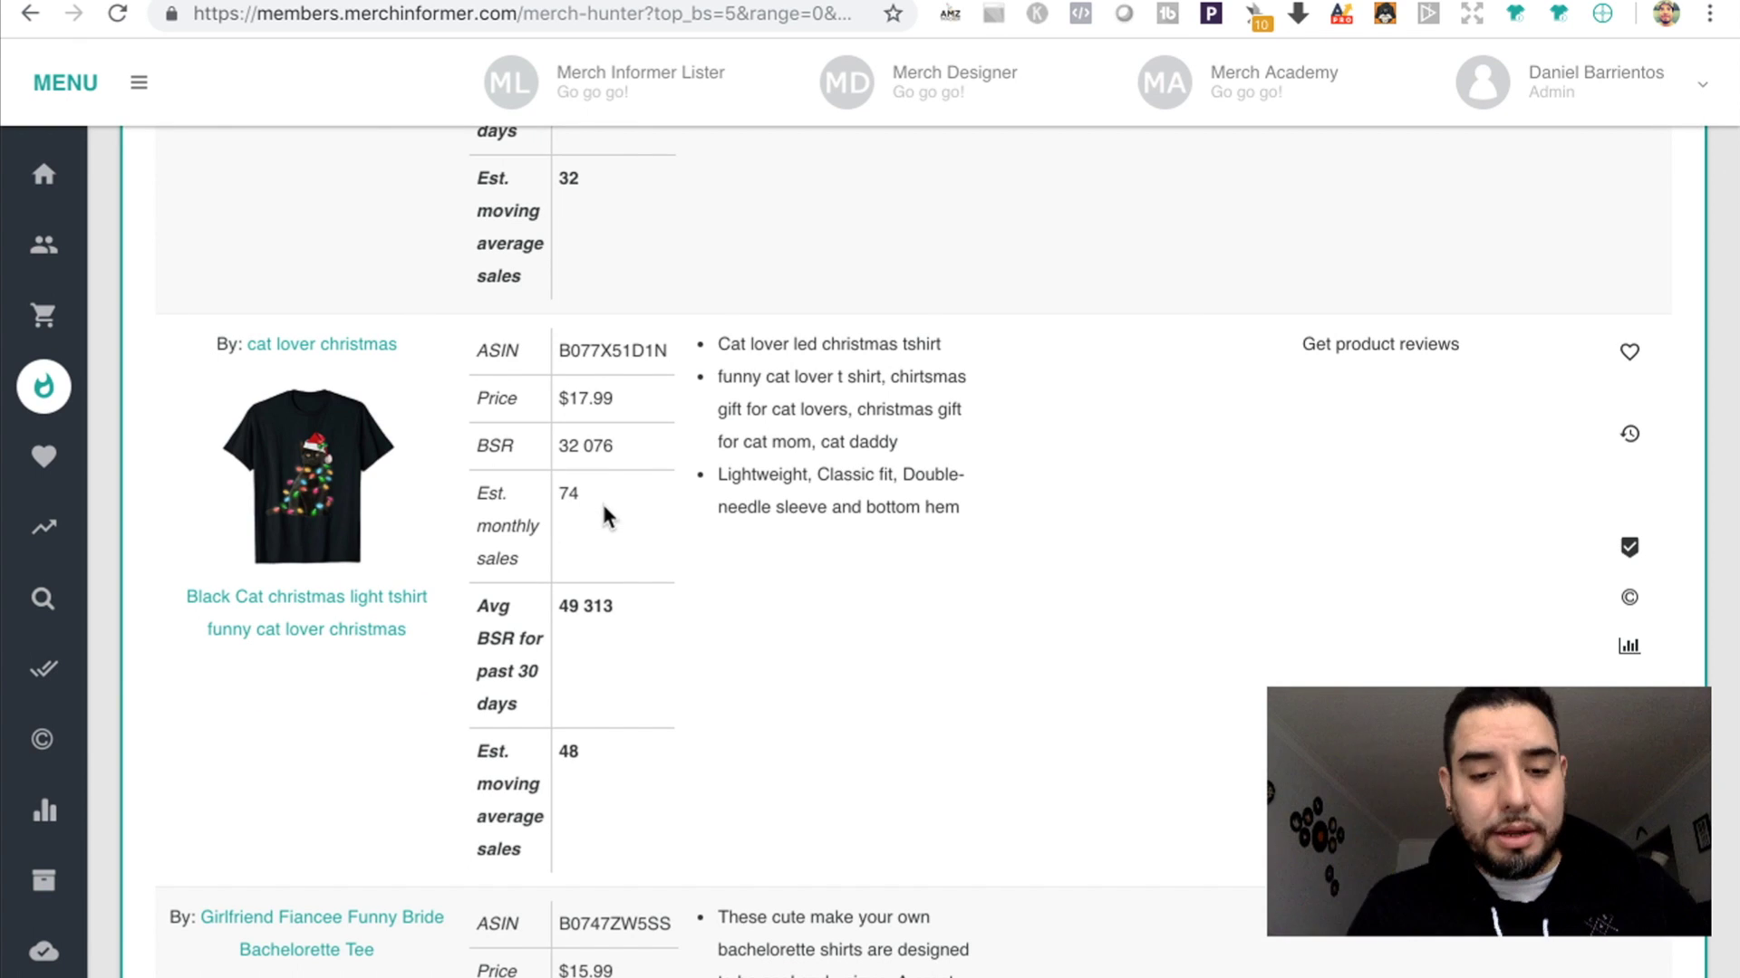
scroll(544, 507, up, 20)
scroll(501, 507, down, 12)
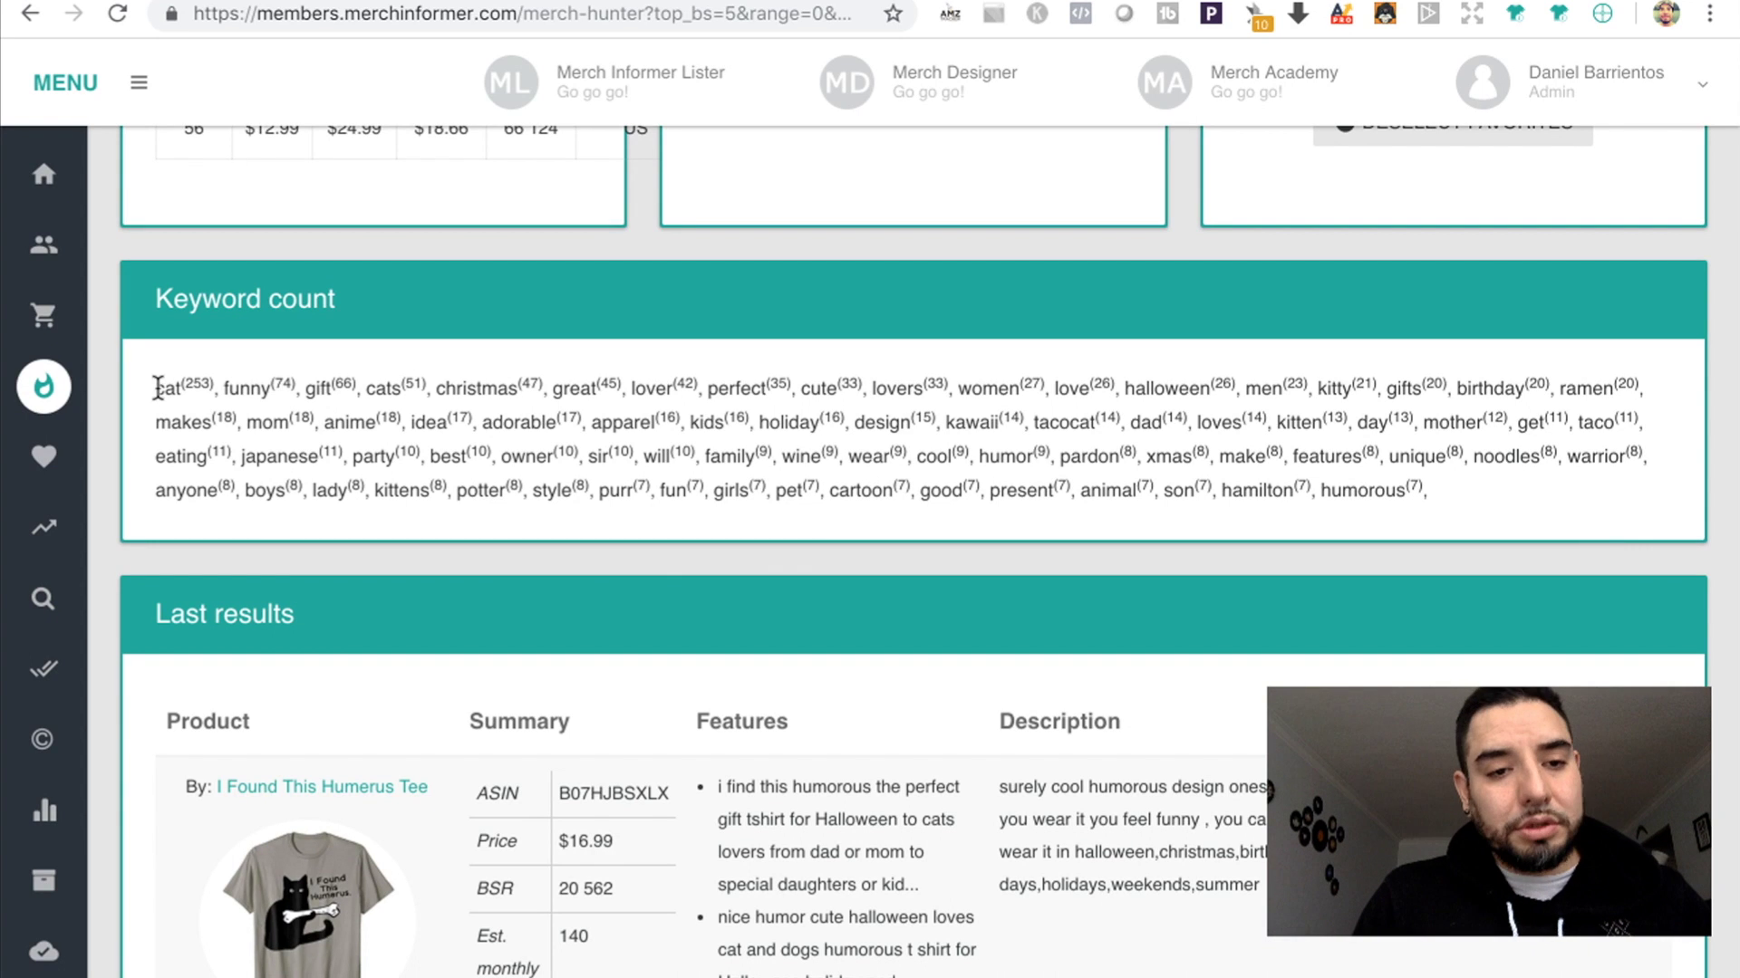
drag(156, 387, 1453, 496)
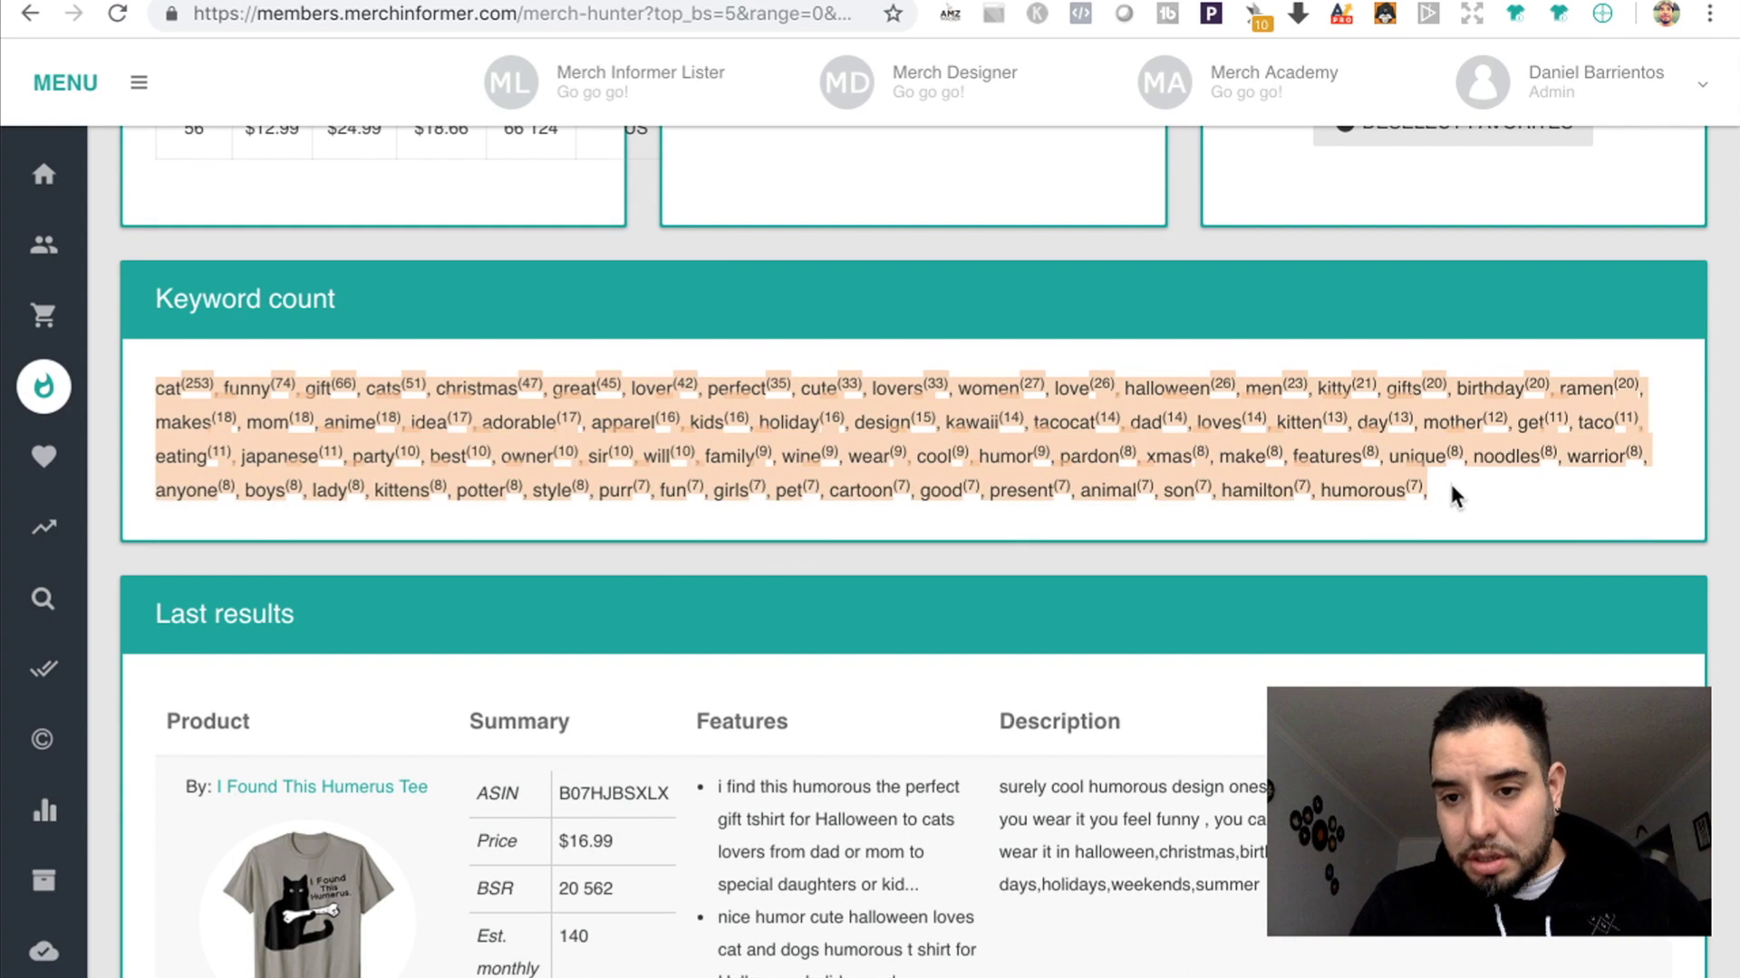
click(1477, 515)
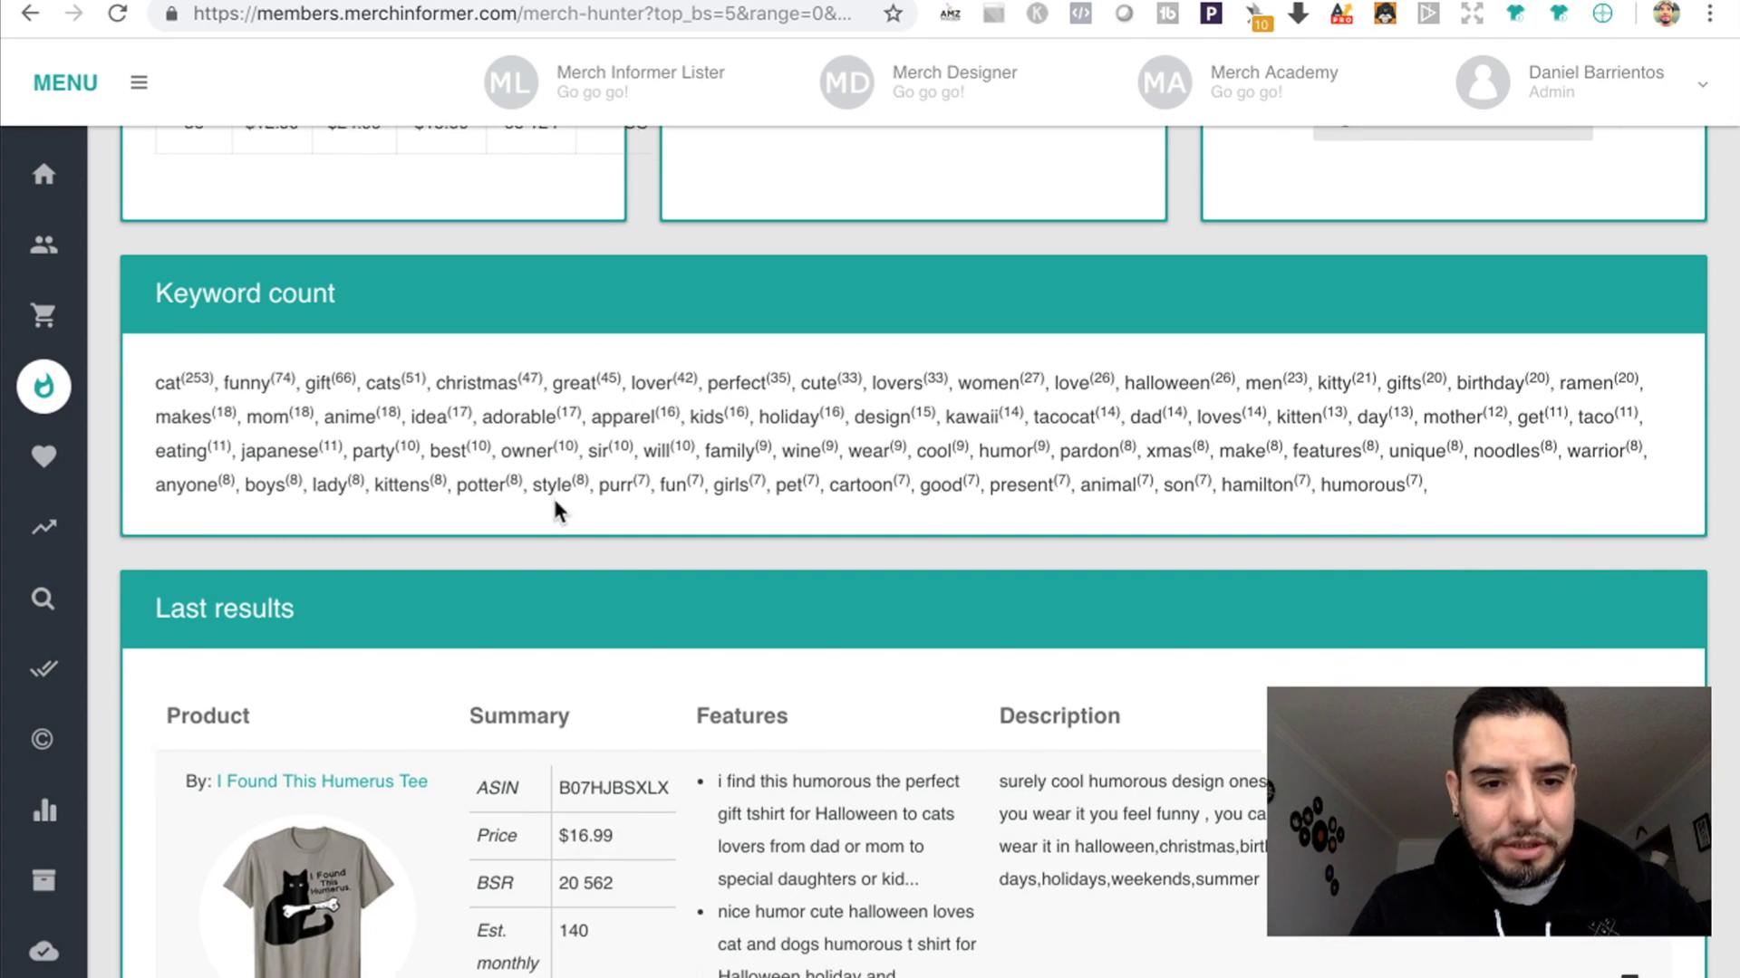
scroll(555, 505, down, 8)
scroll(557, 505, down, 10)
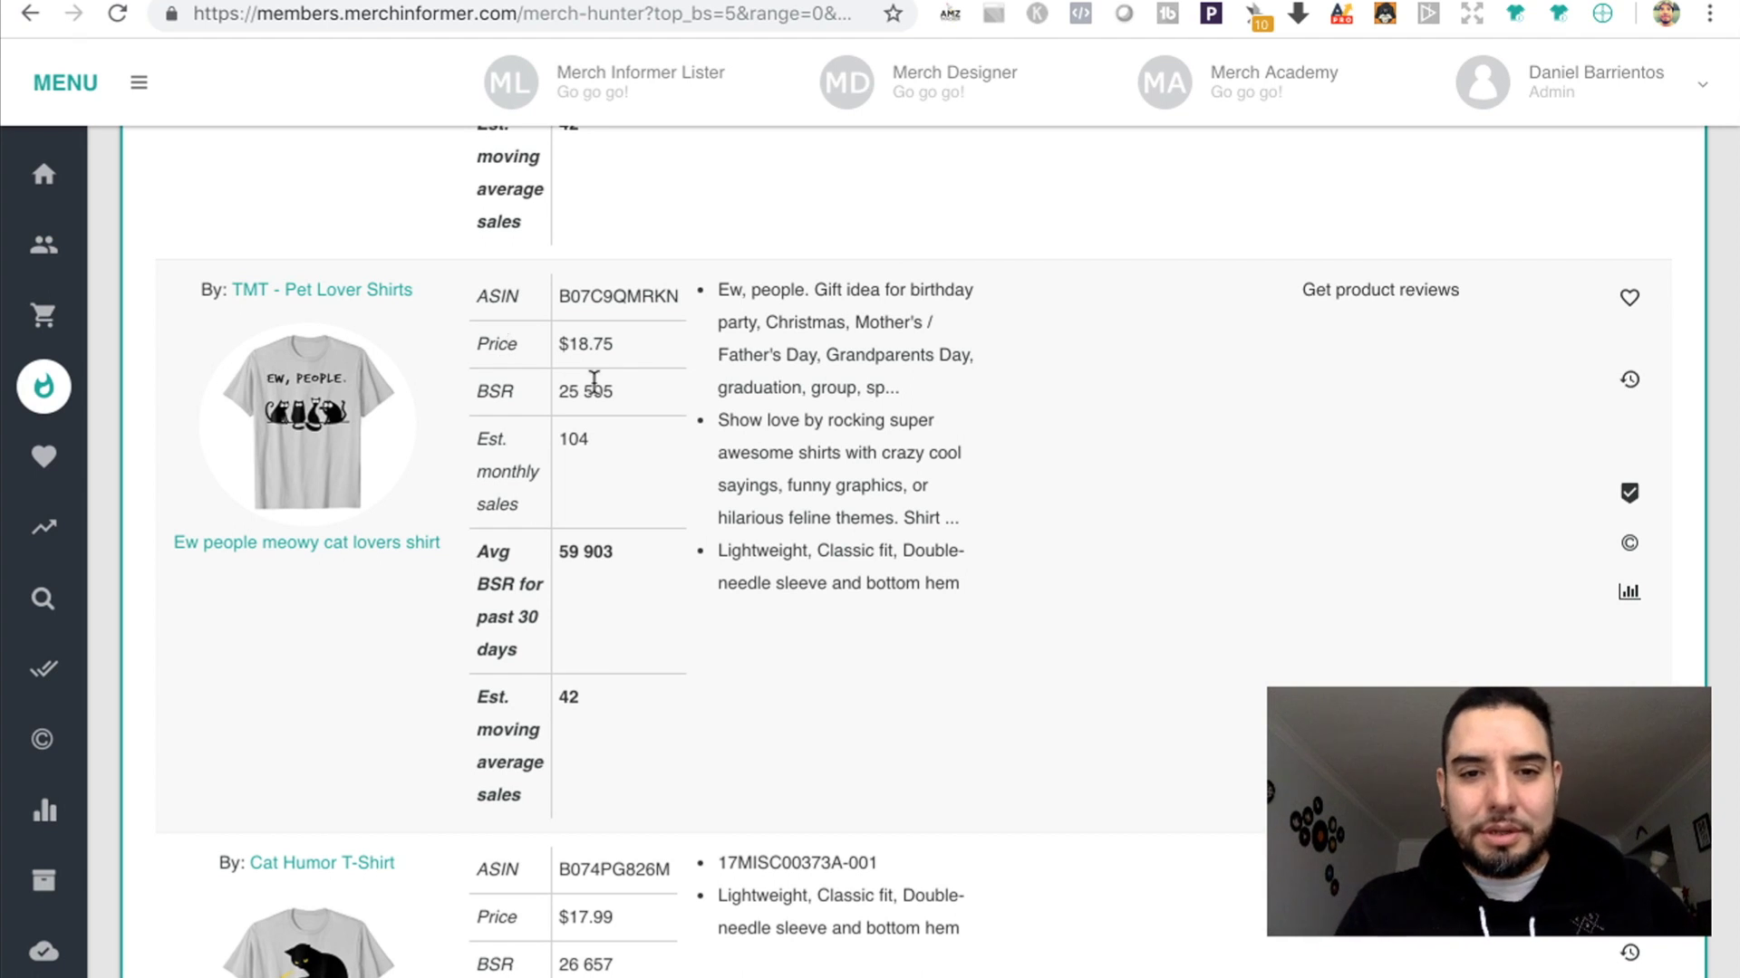
scroll(812, 483, up, 15)
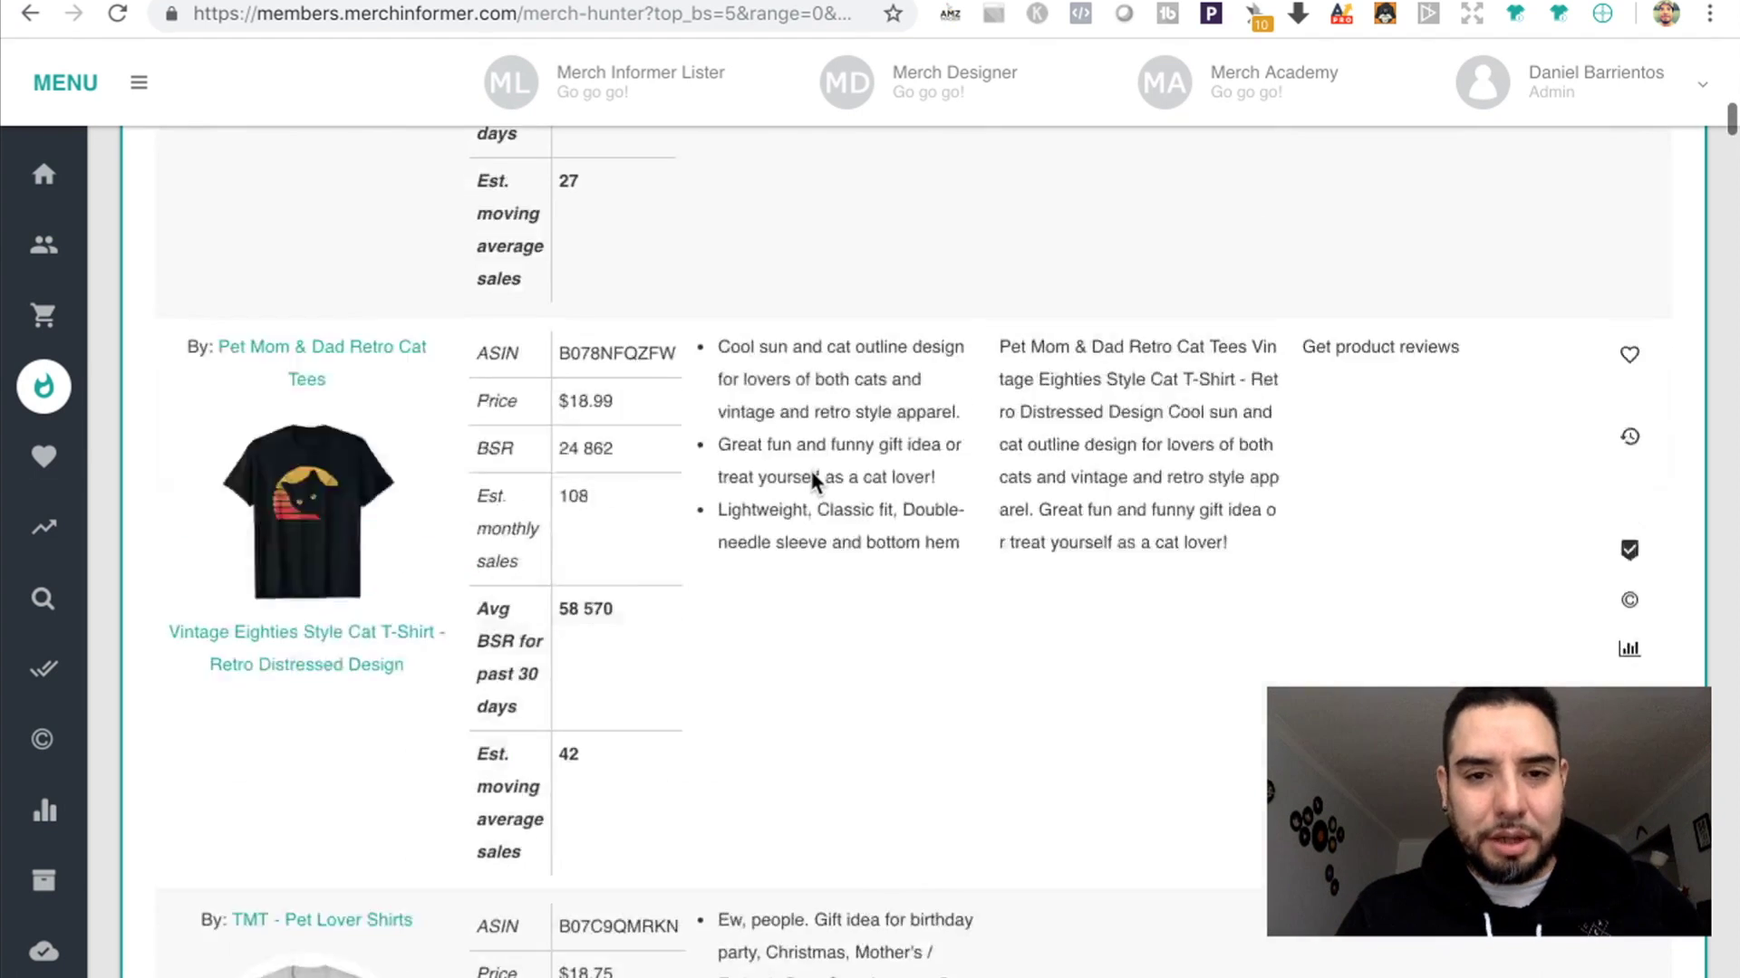
scroll(813, 483, up, 5)
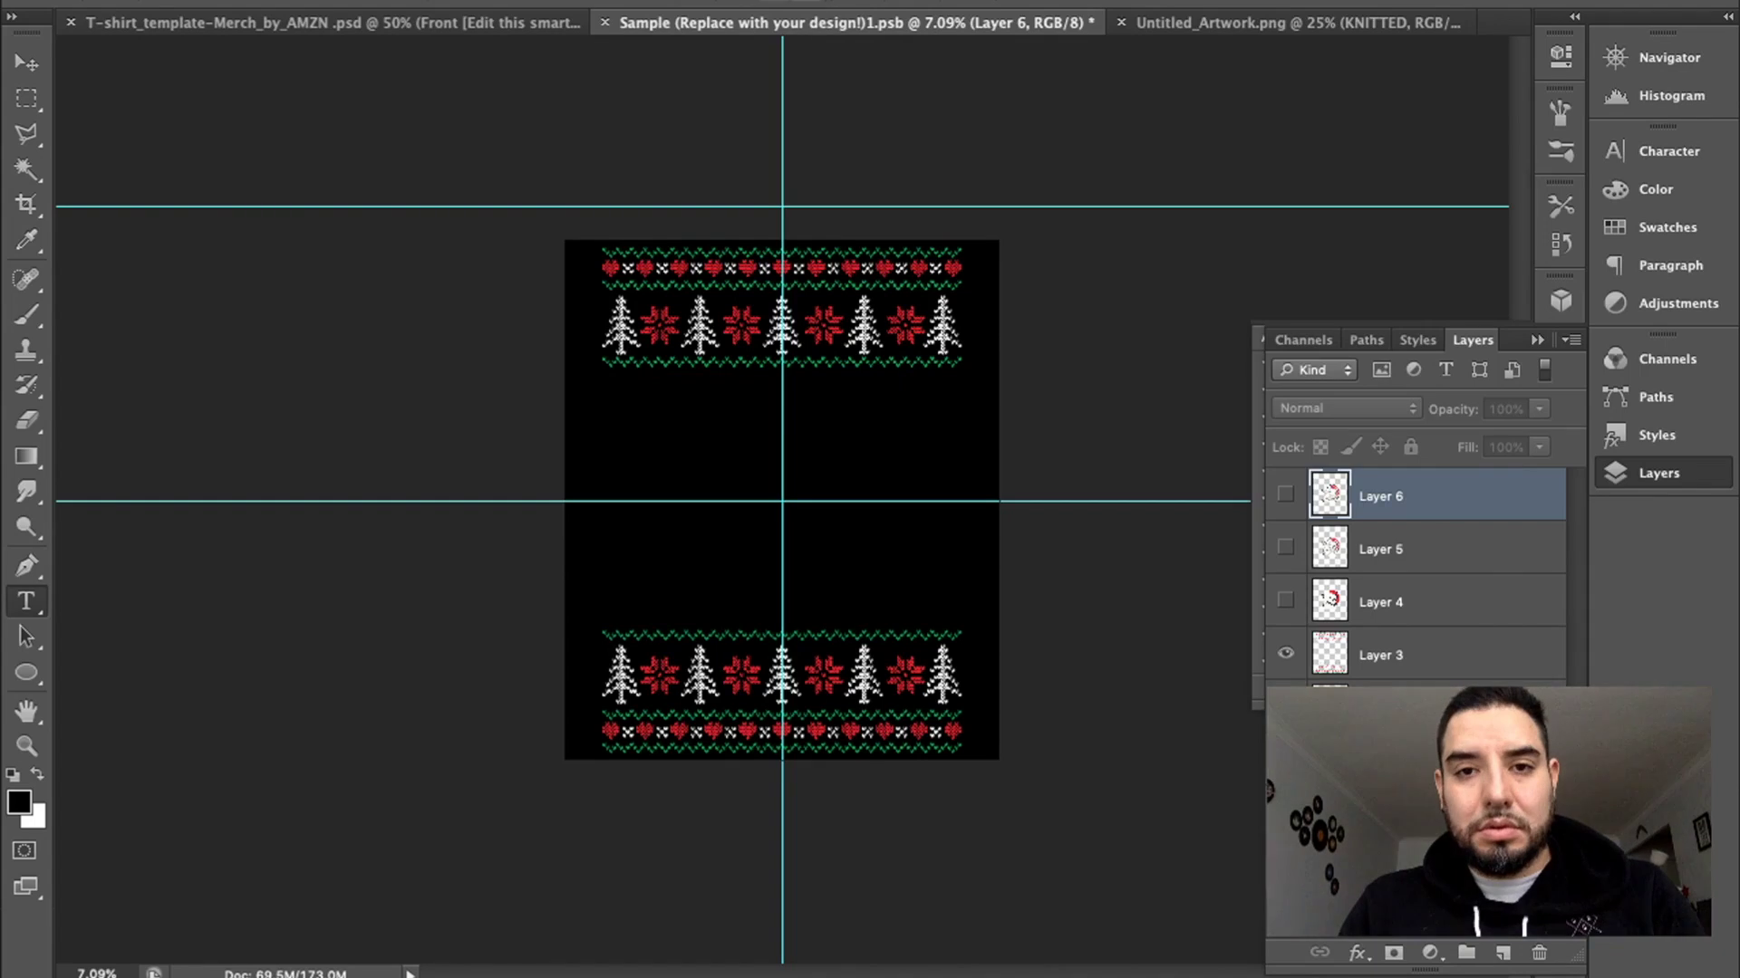
- Set the foreground colour to pure white
click(852, 2)
drag(1130, 350, 1002, 271)
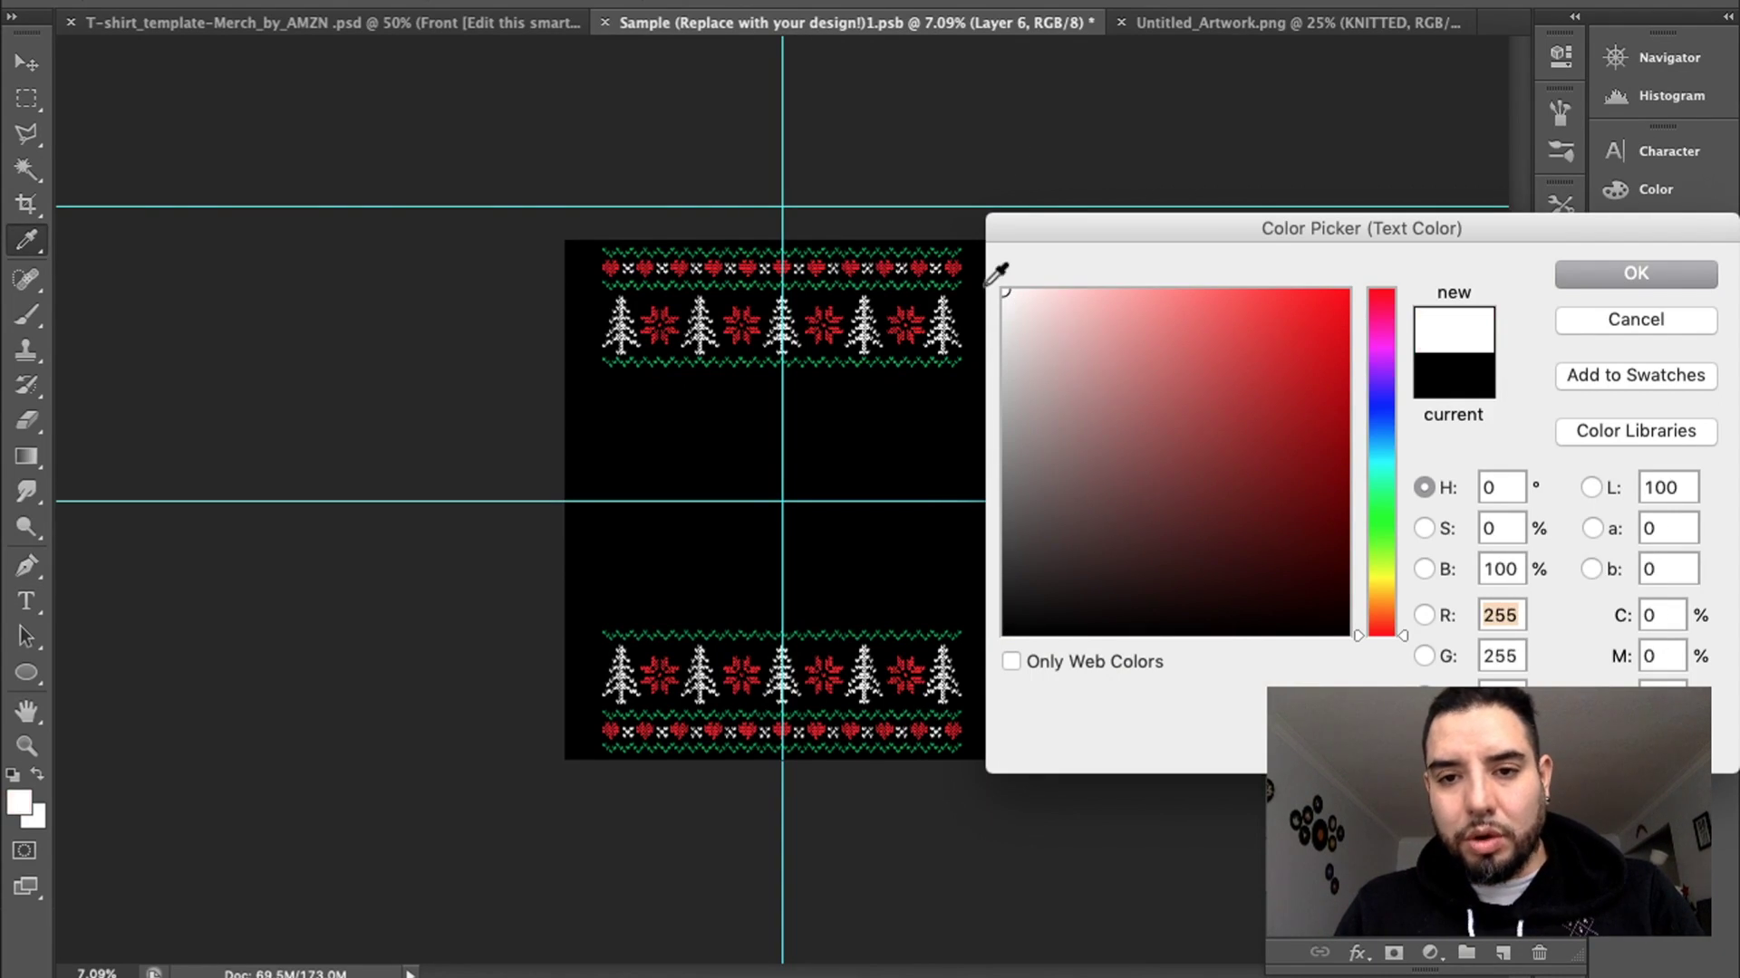
click(1651, 272)
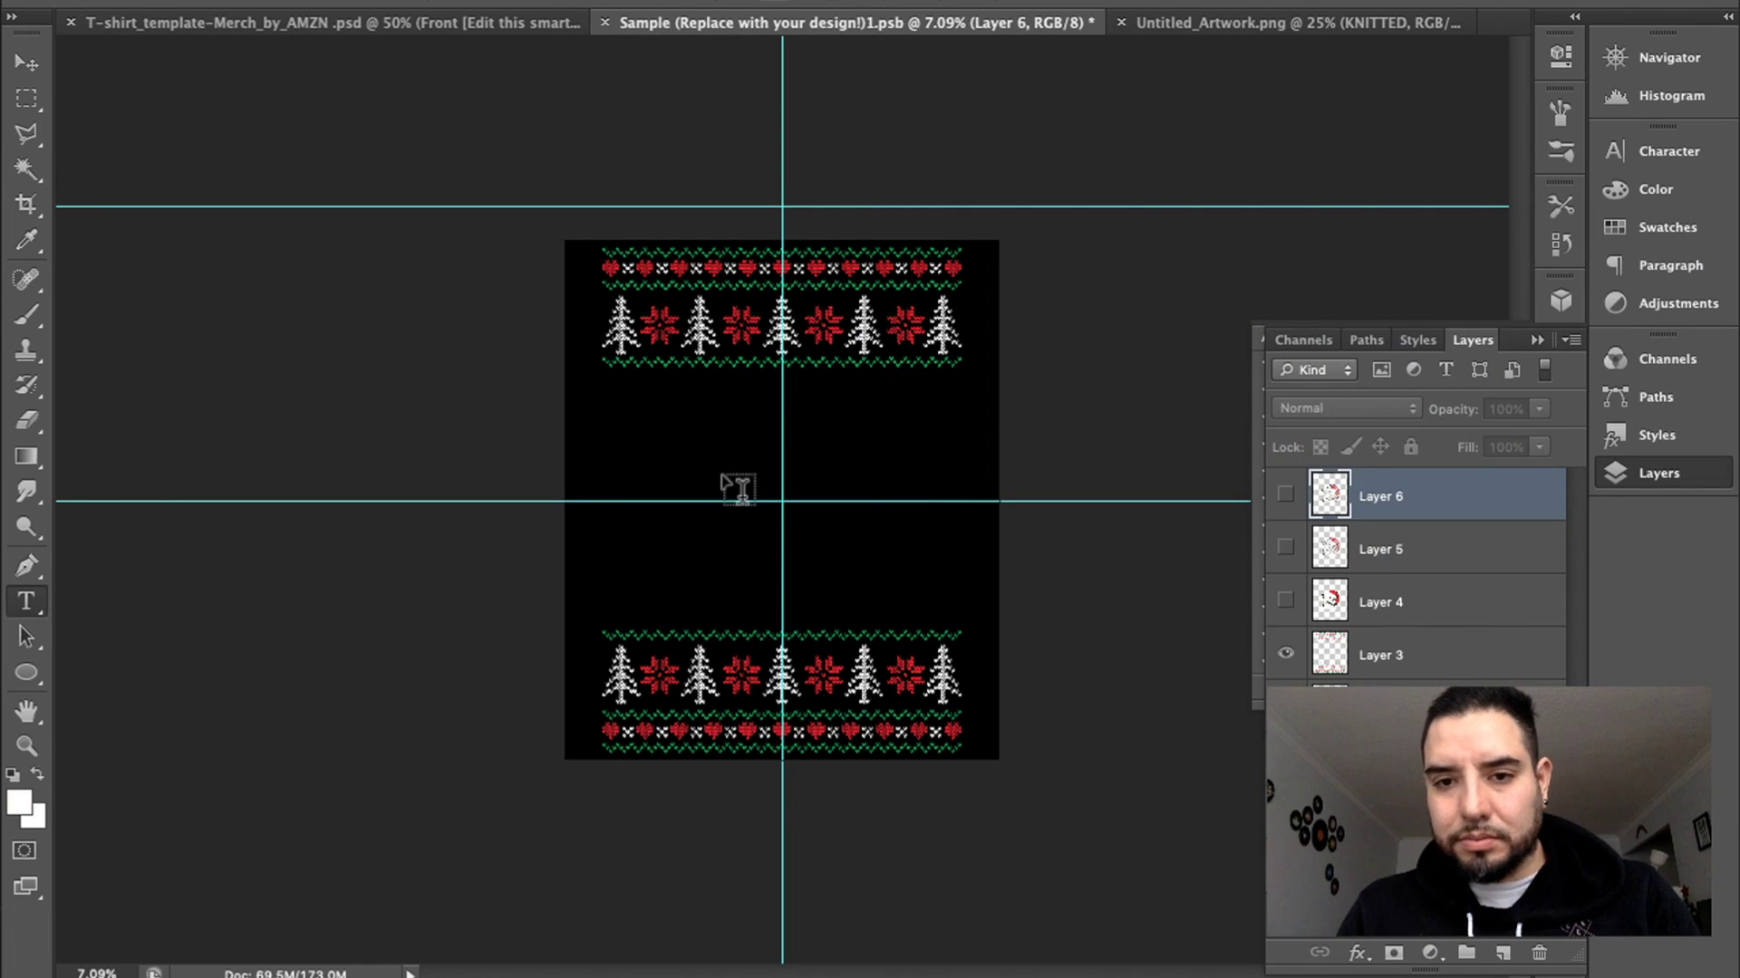
- Type 'EW, CHRISTMAS' on the canvas and set it in Gill Sans
click(655, 426)
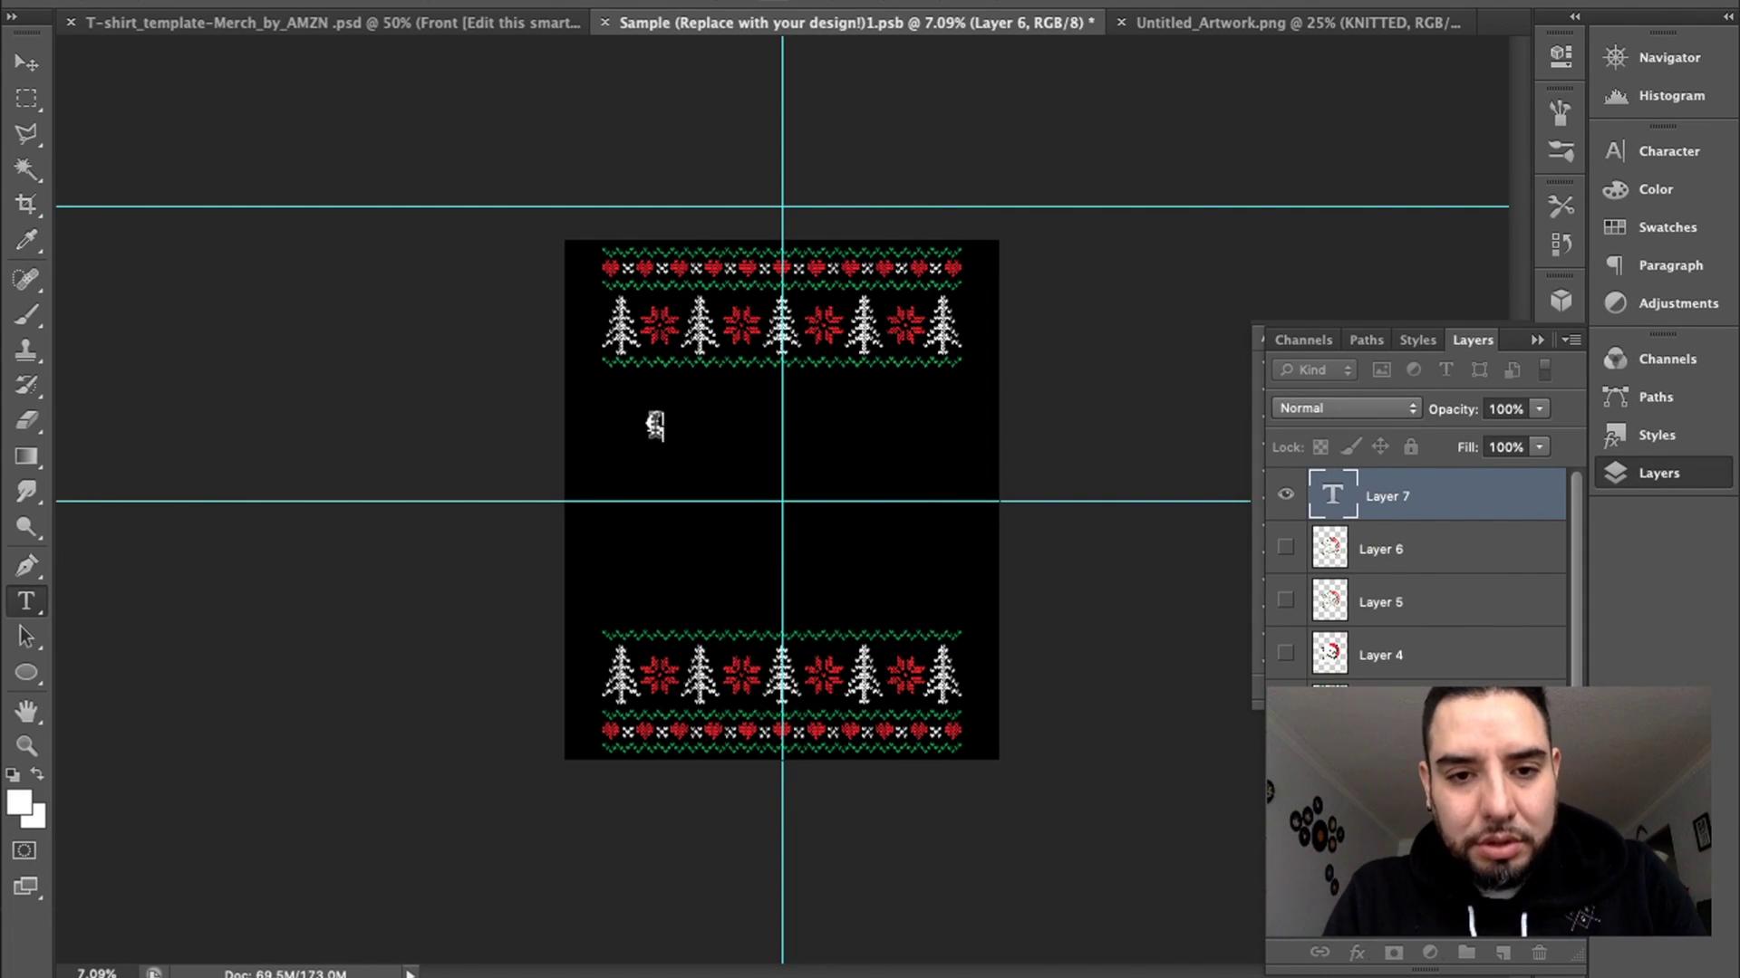
text(ENJ)
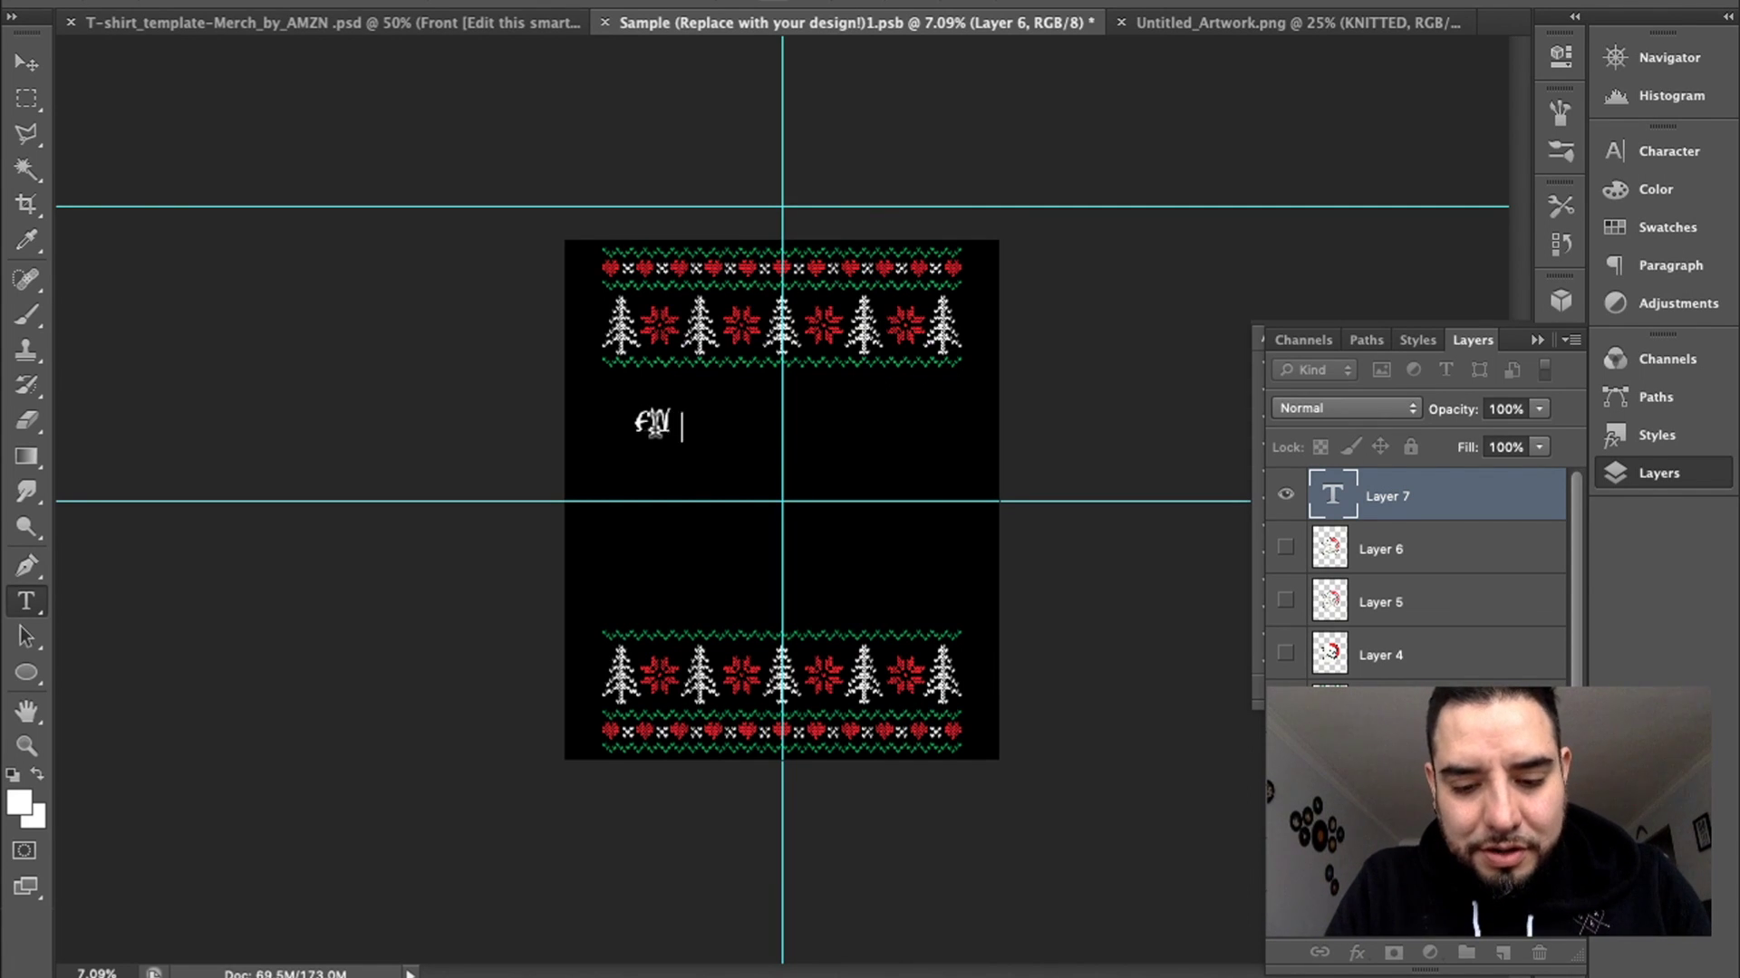
text(CHRISTMAS)
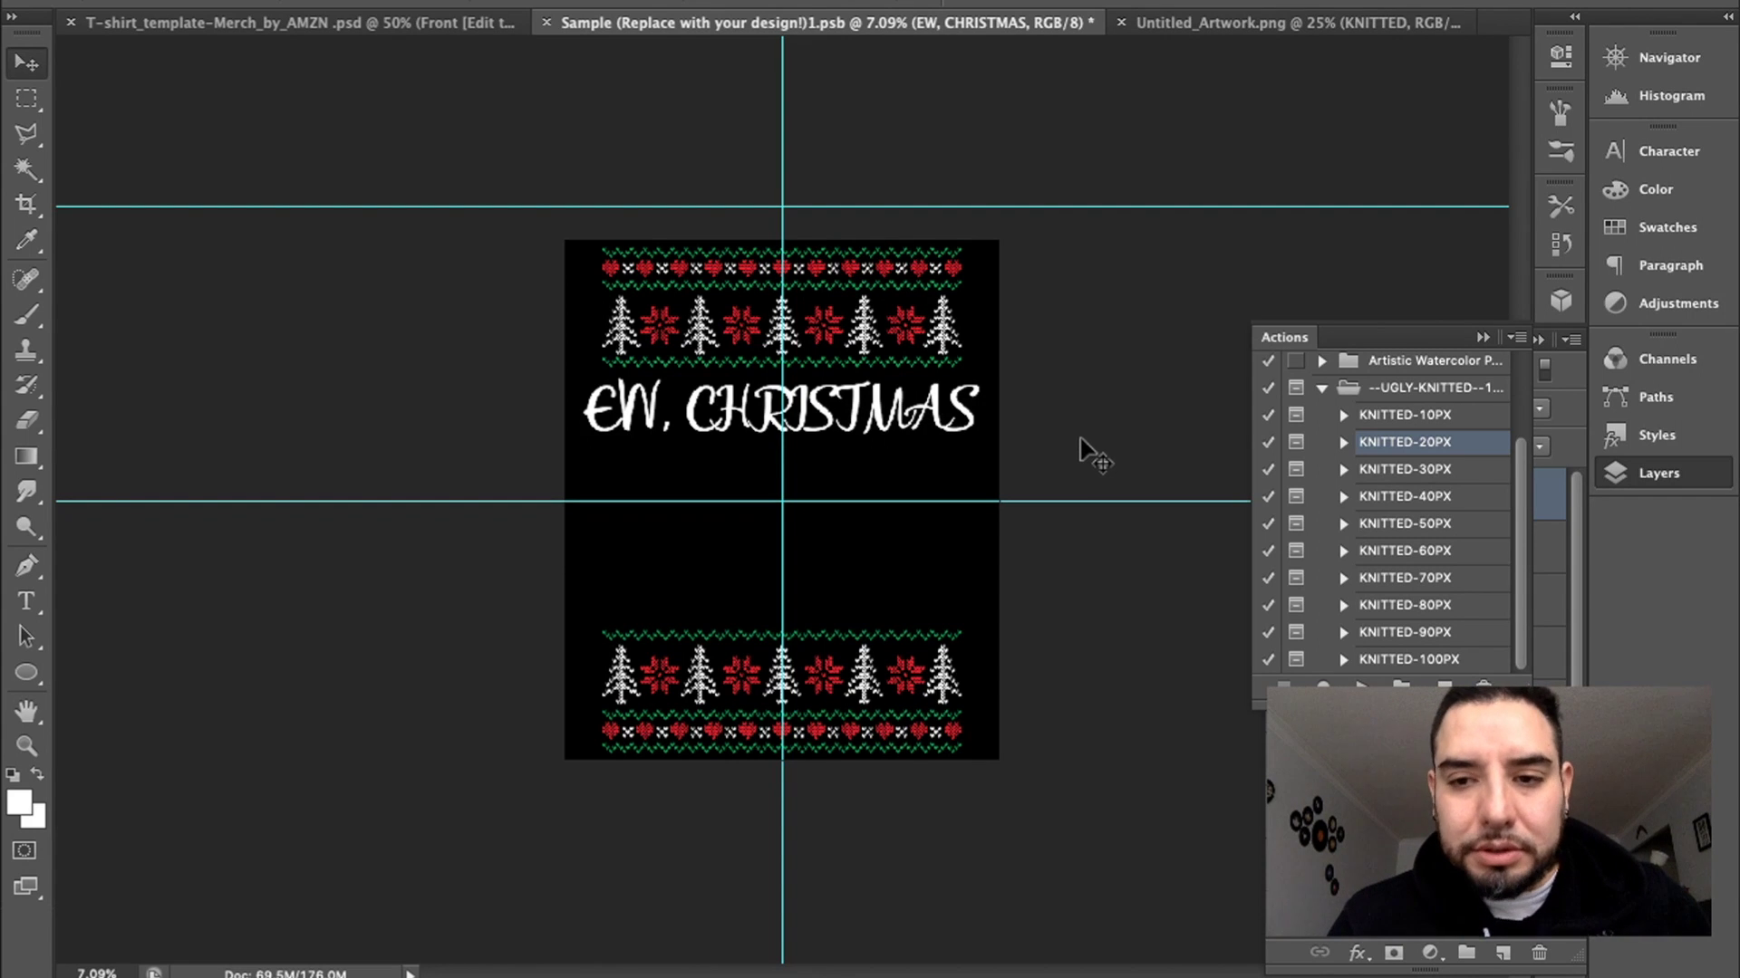
click(1663, 154)
click(1392, 163)
key(Down)
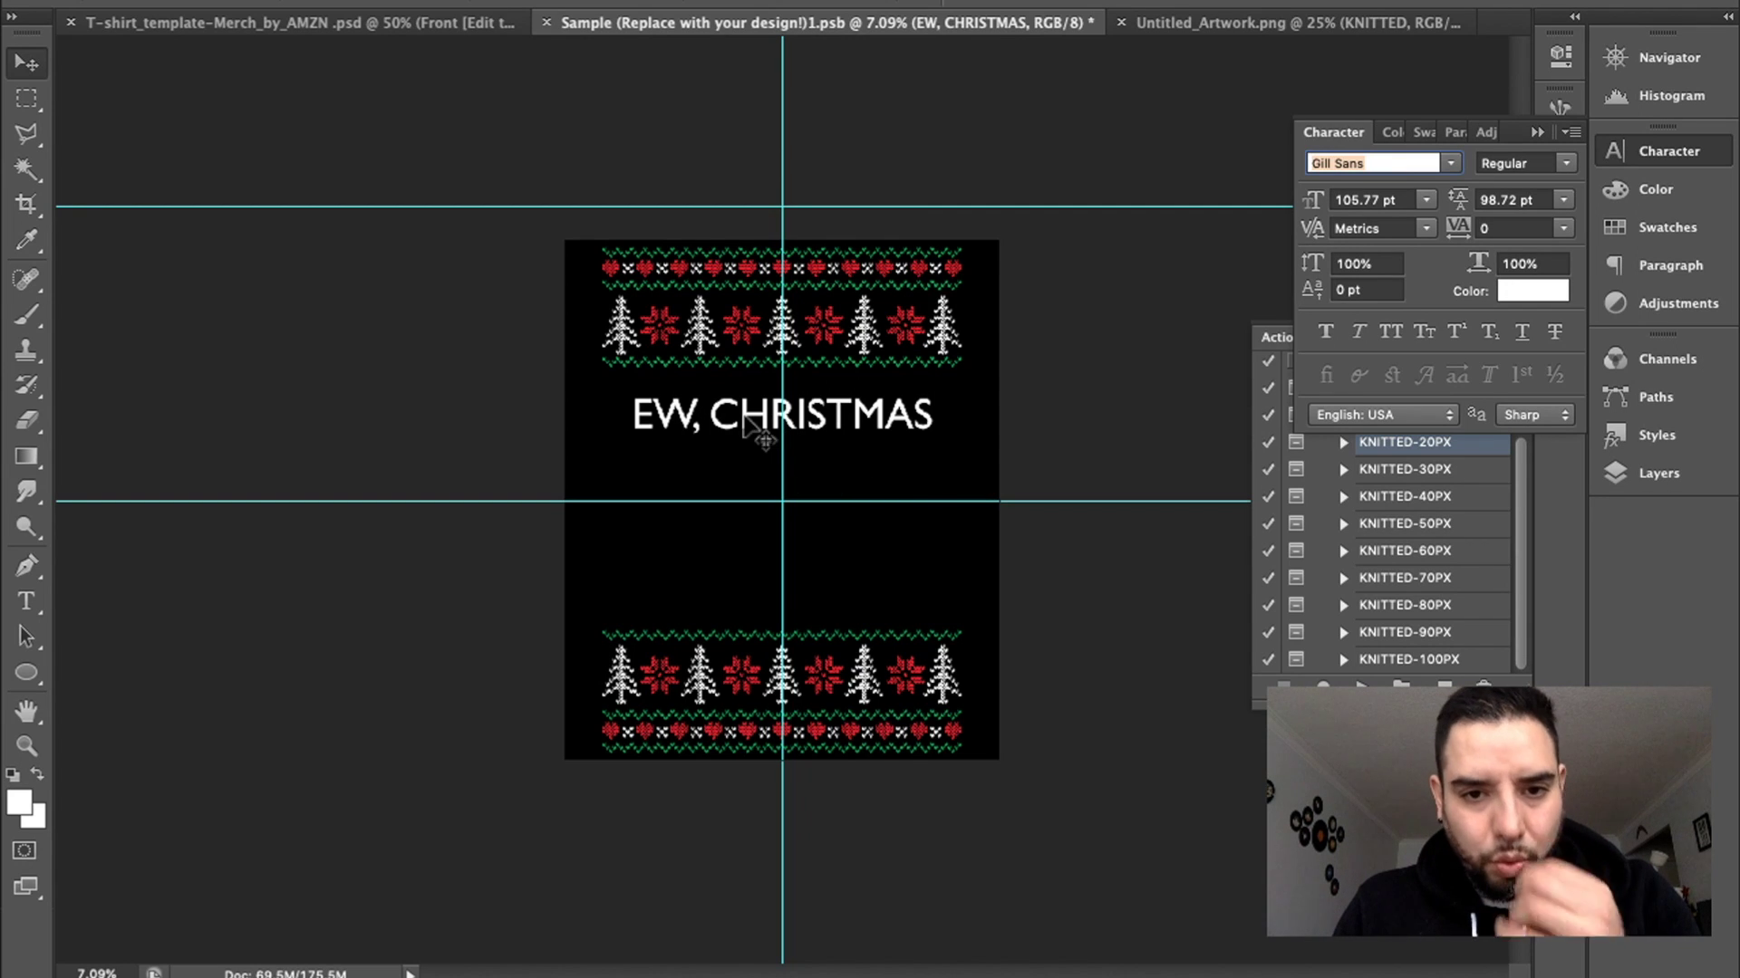
key(Return)
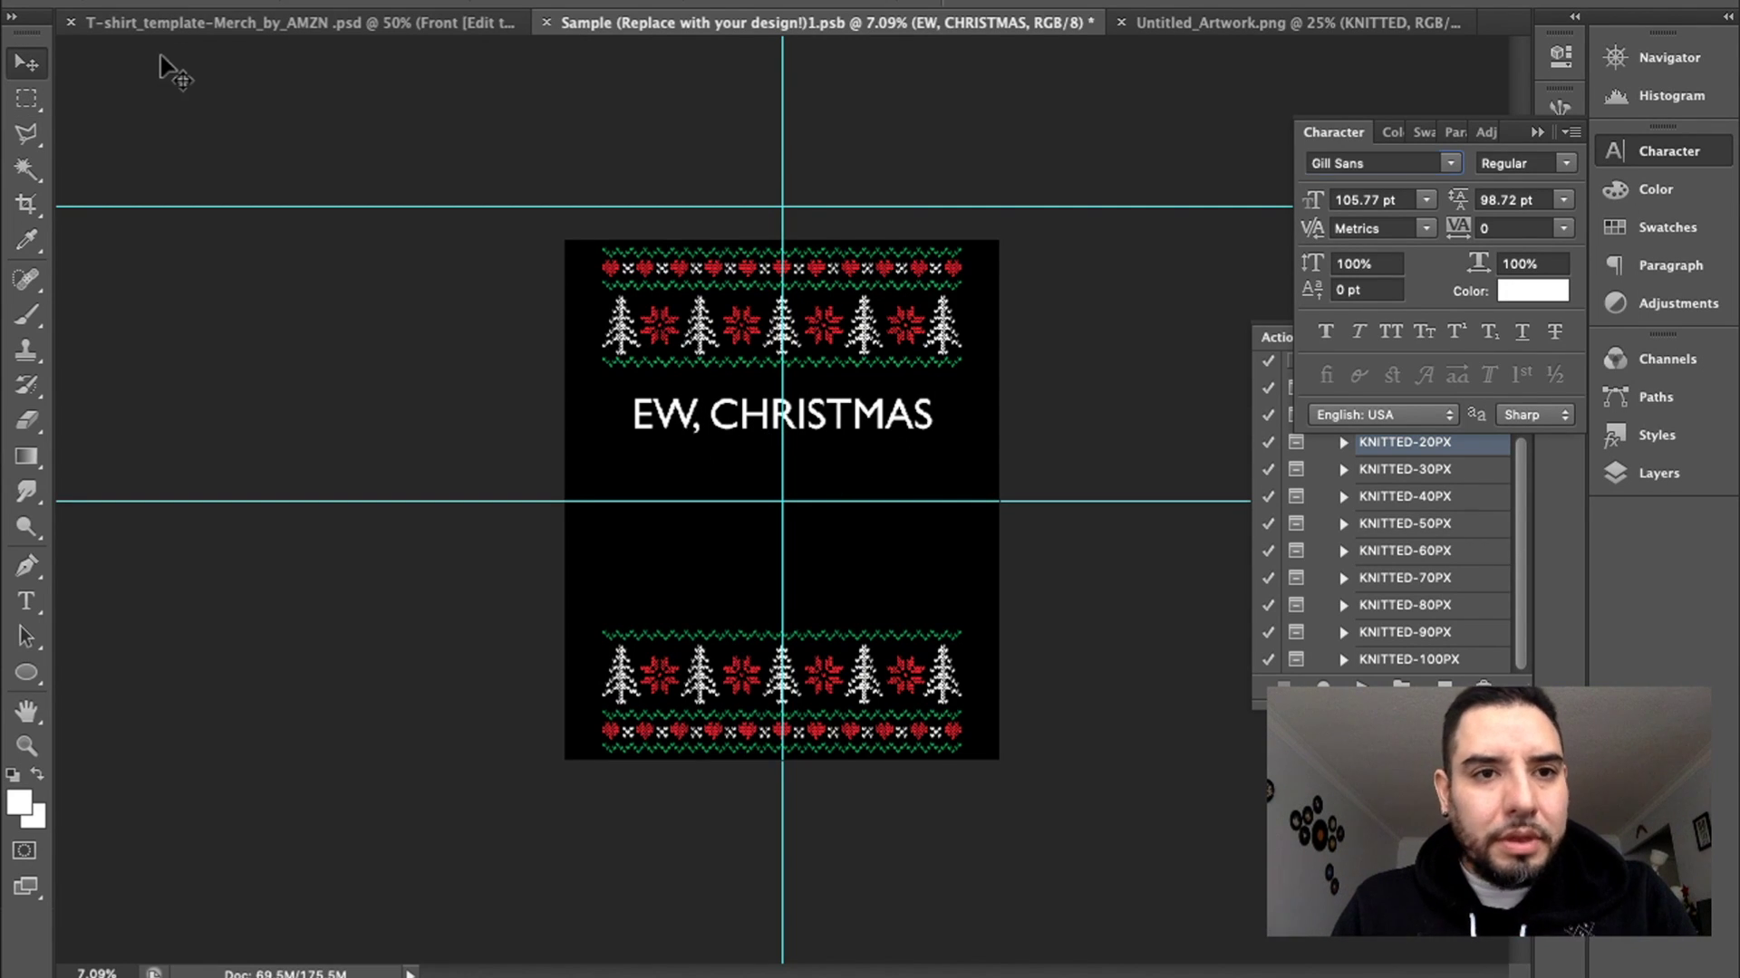
- Scale the EW, CHRISTMAS text up to about 125.76 pt so it spans nearly the border width
click(259, 1)
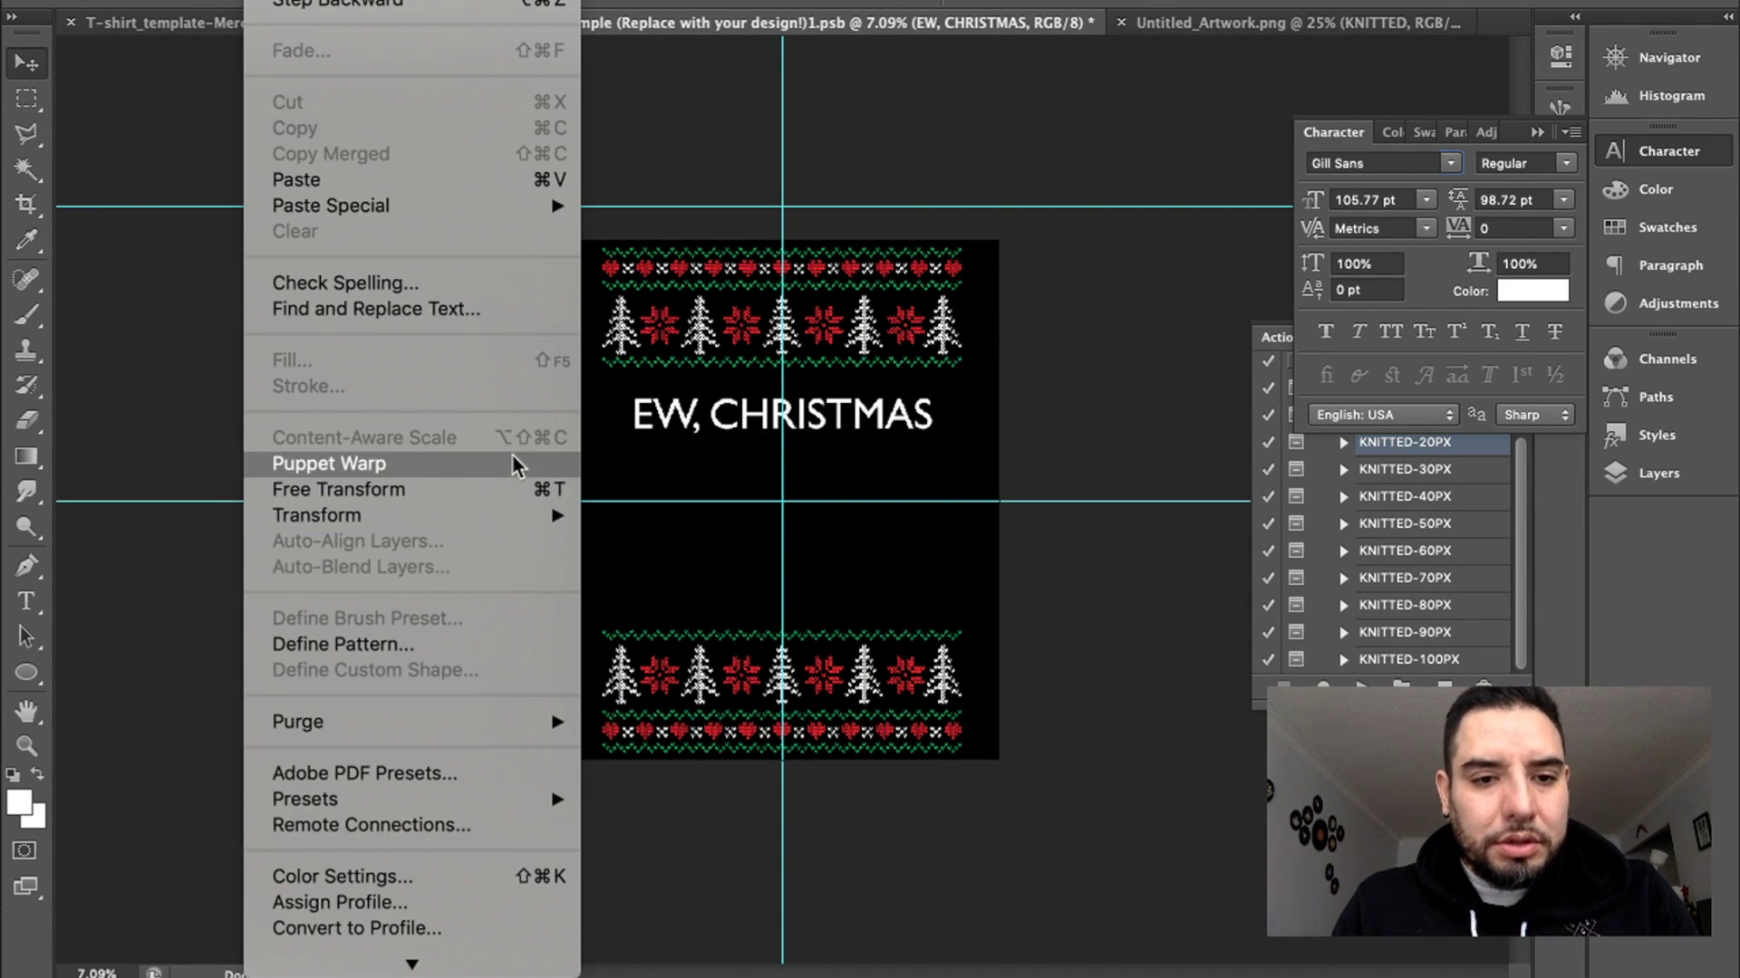
click(1014, 410)
key(ctrl+t)
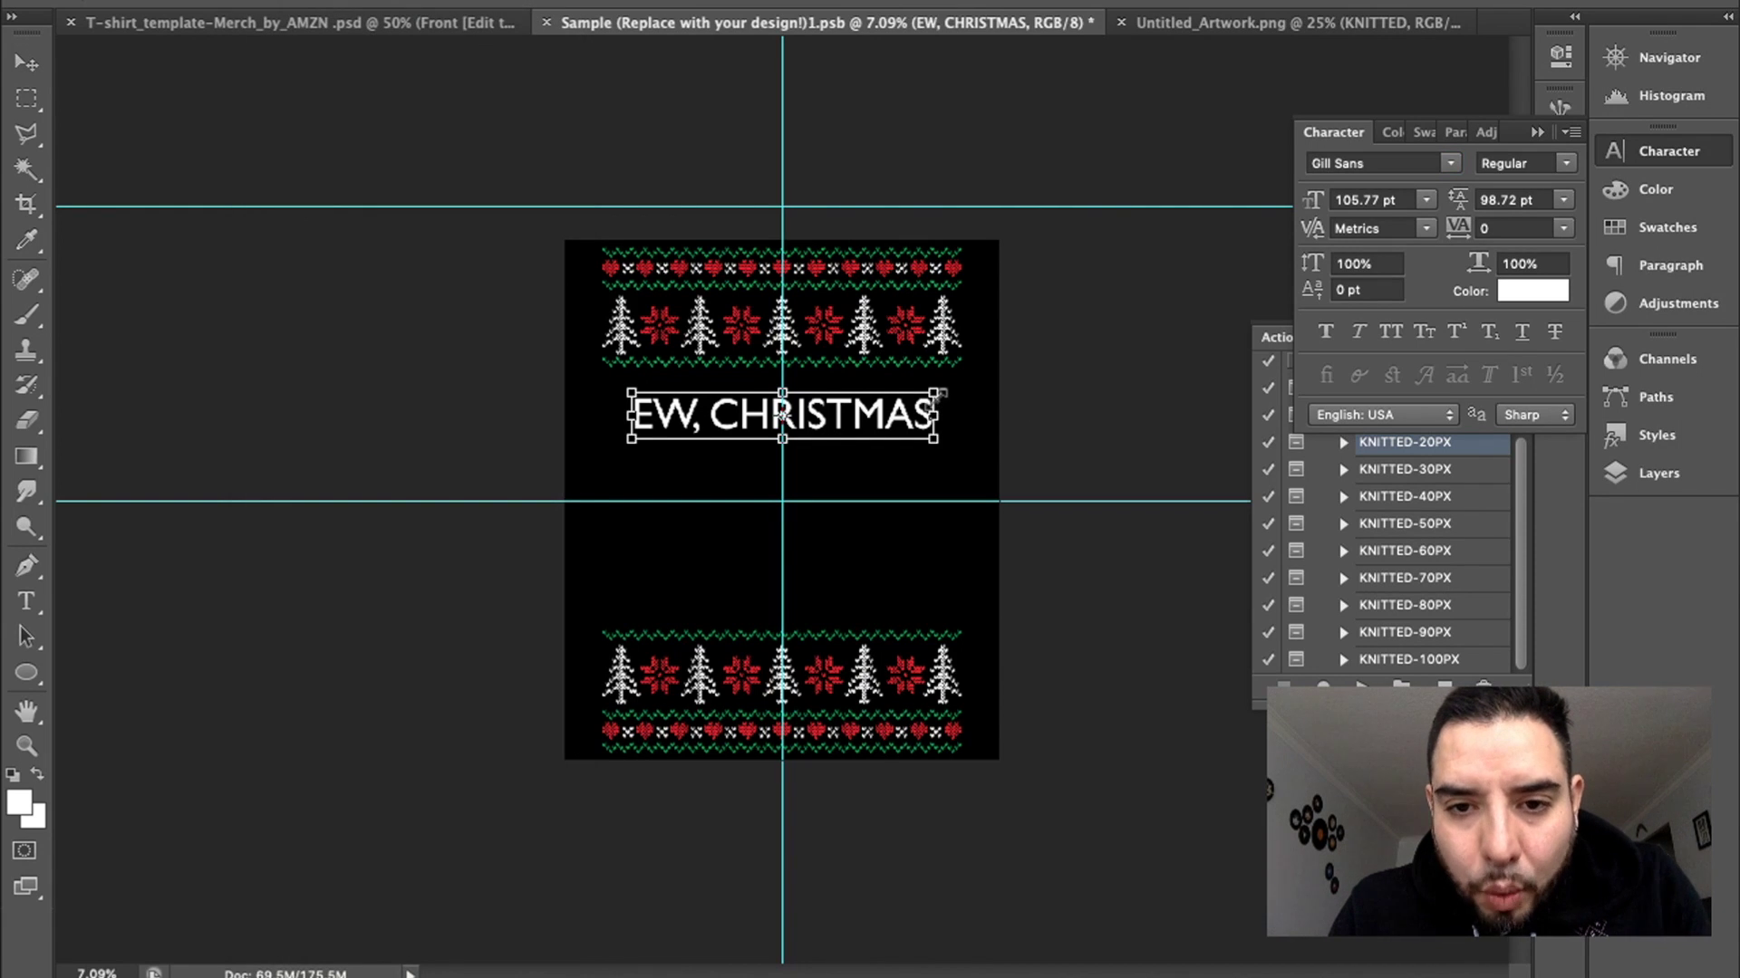
drag(947, 377, 962, 365)
key(Return)
key(super+plus)
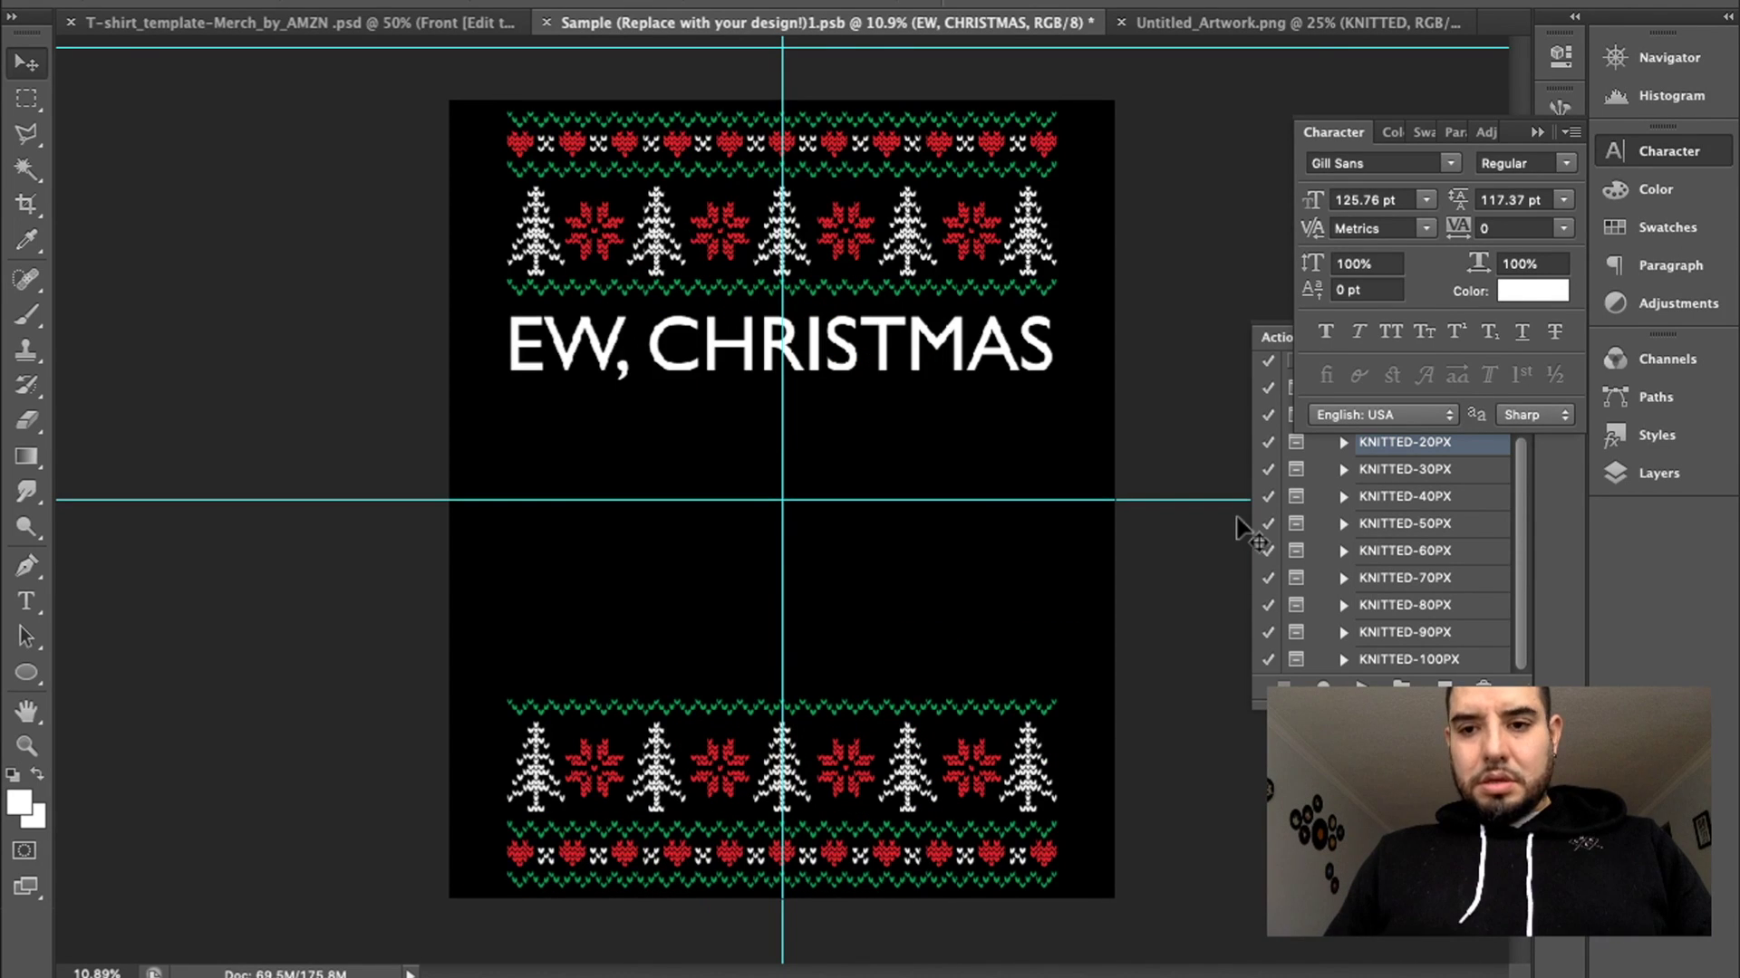
click(1407, 453)
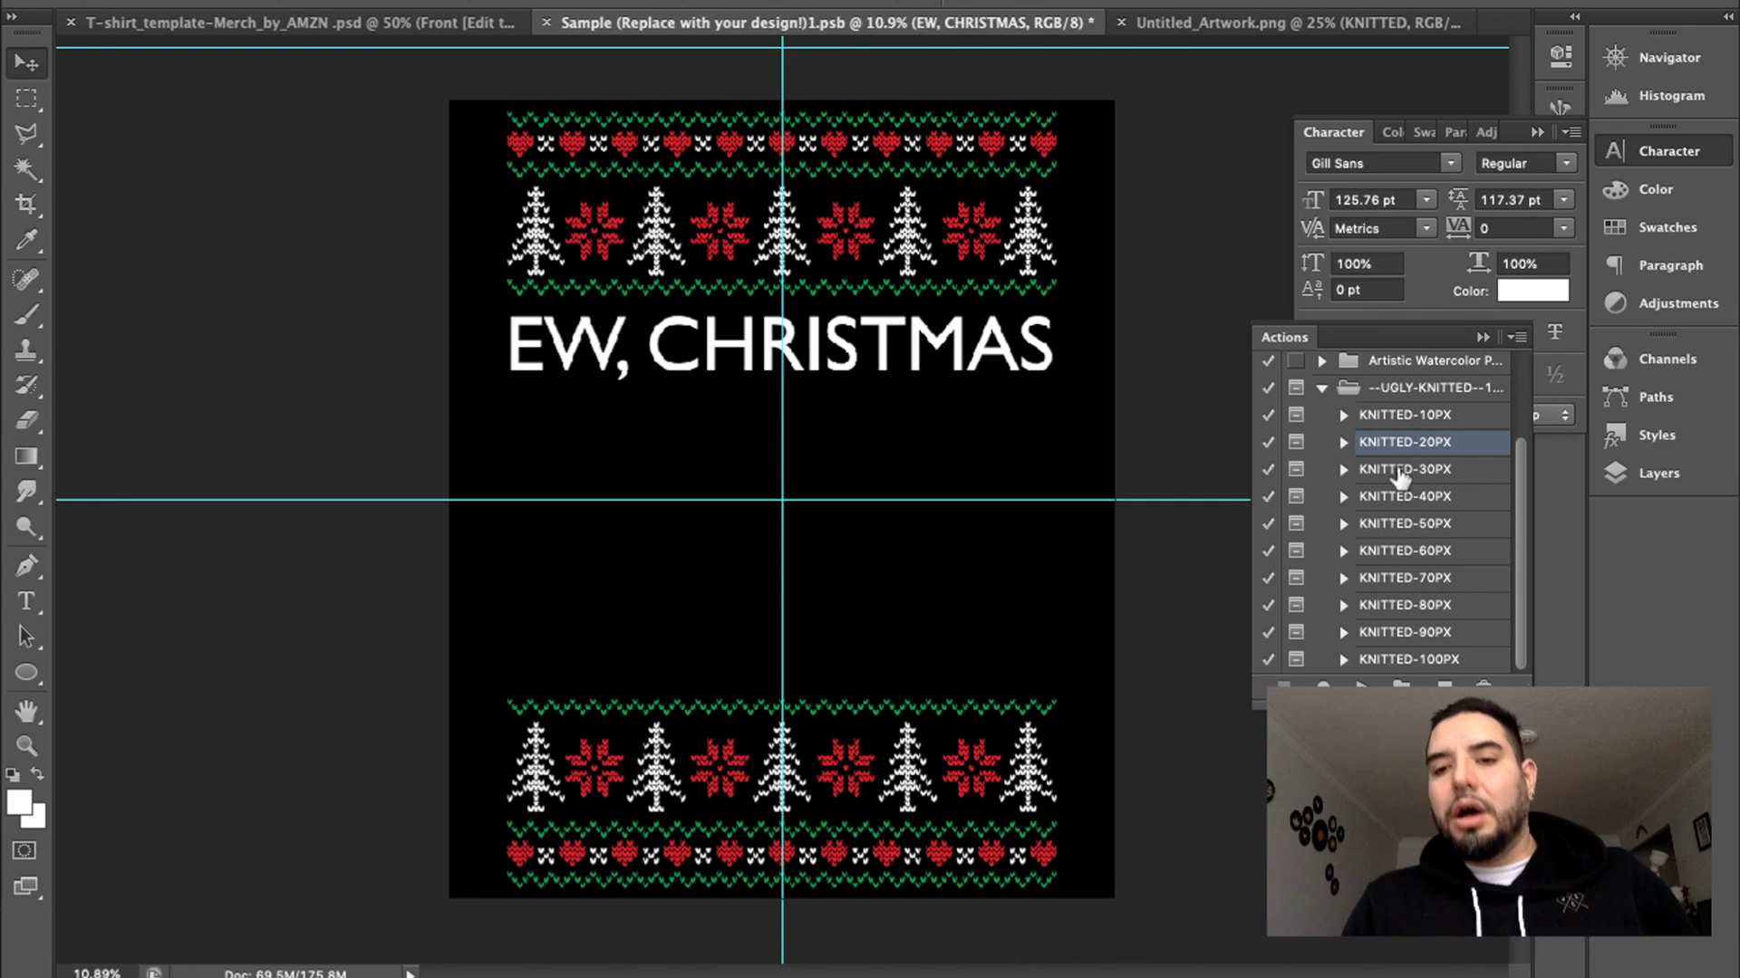
- Run the KNITTED-50PX action on the text, posterizing to 2 levels with threshold 78
click(1411, 527)
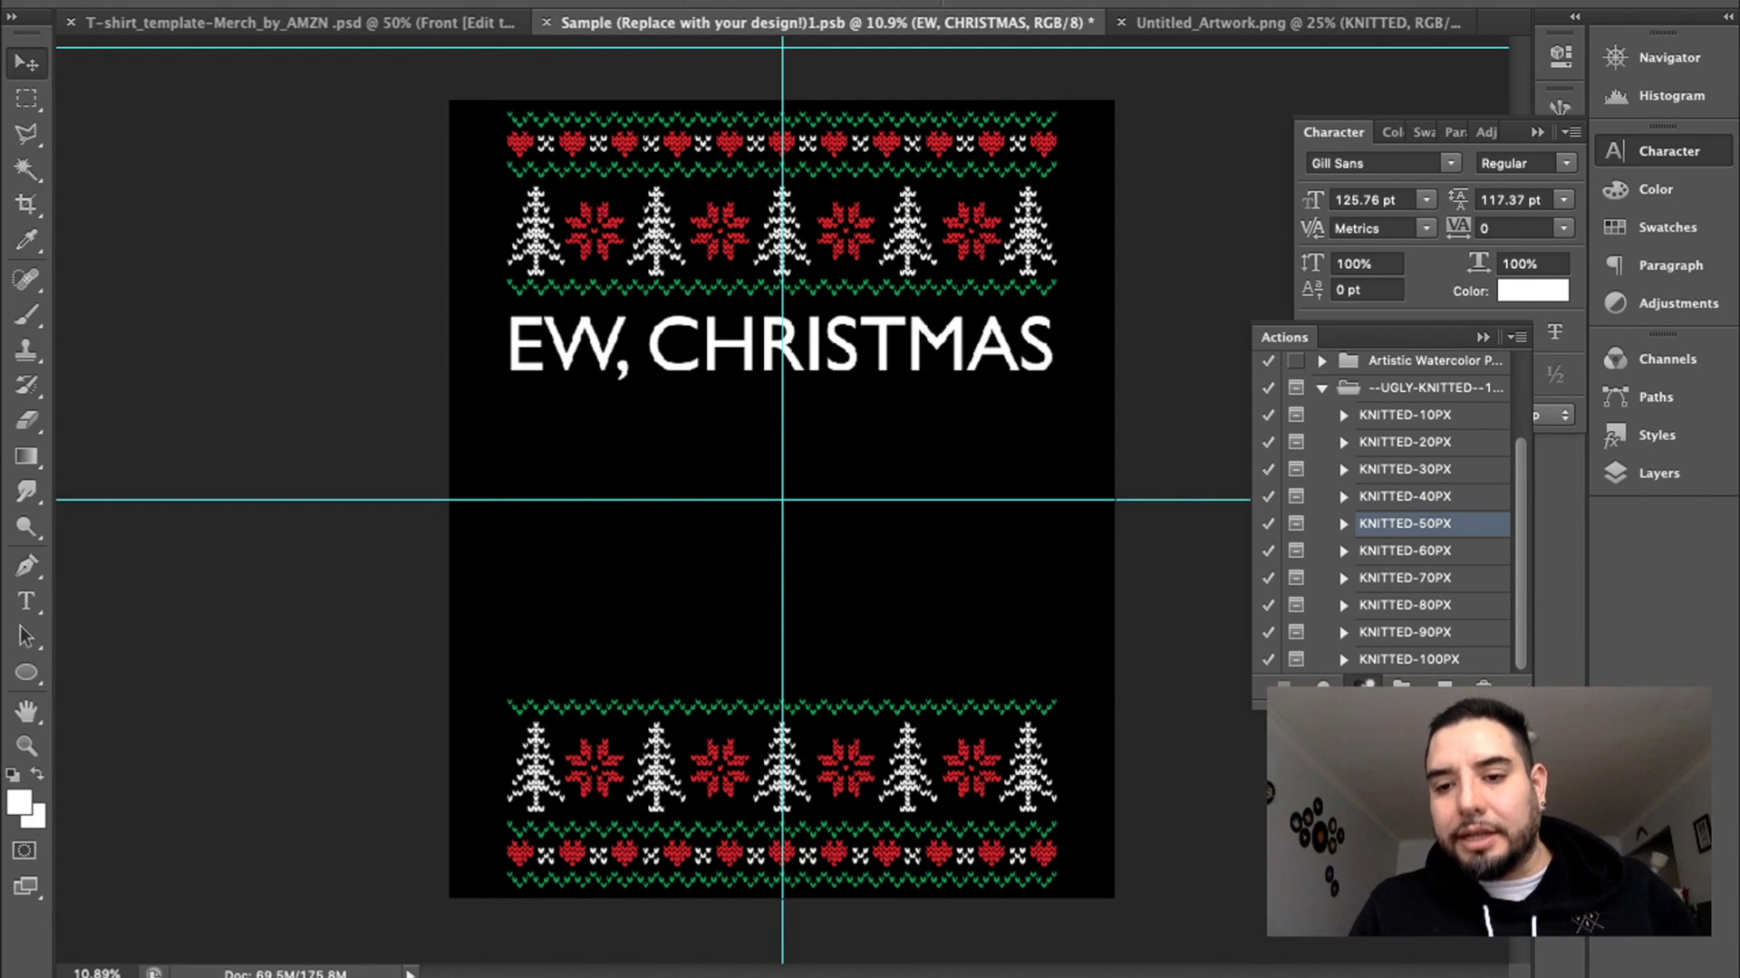
click(1364, 686)
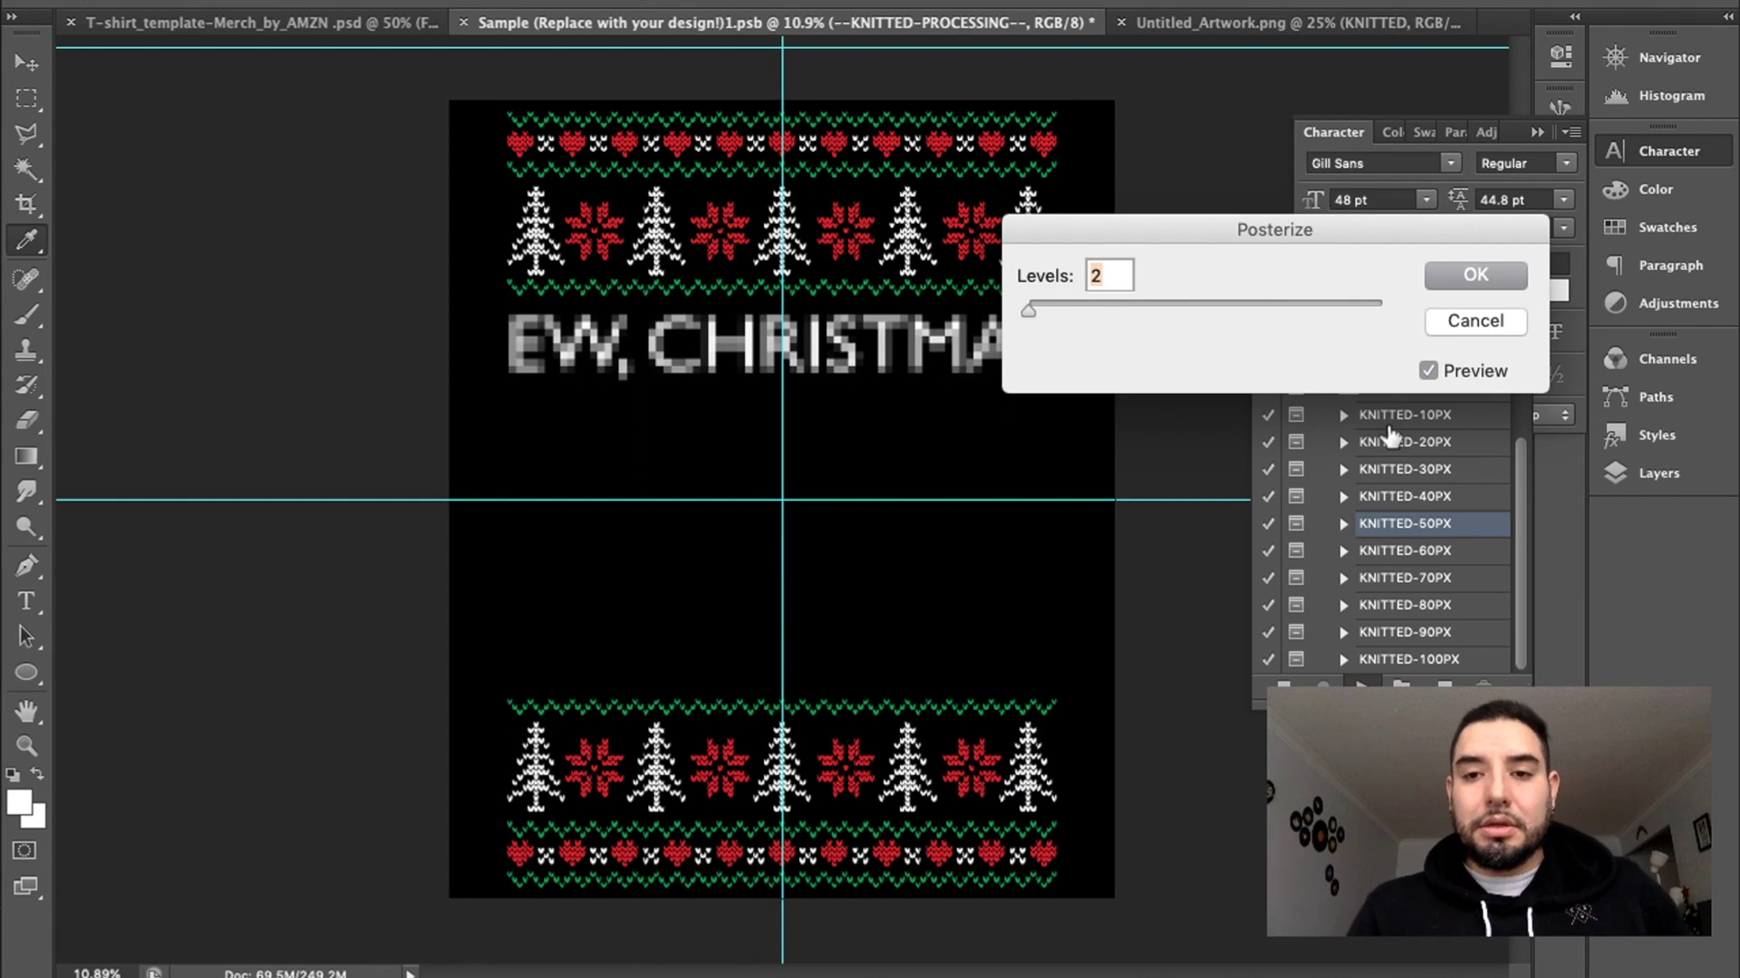
click(1445, 280)
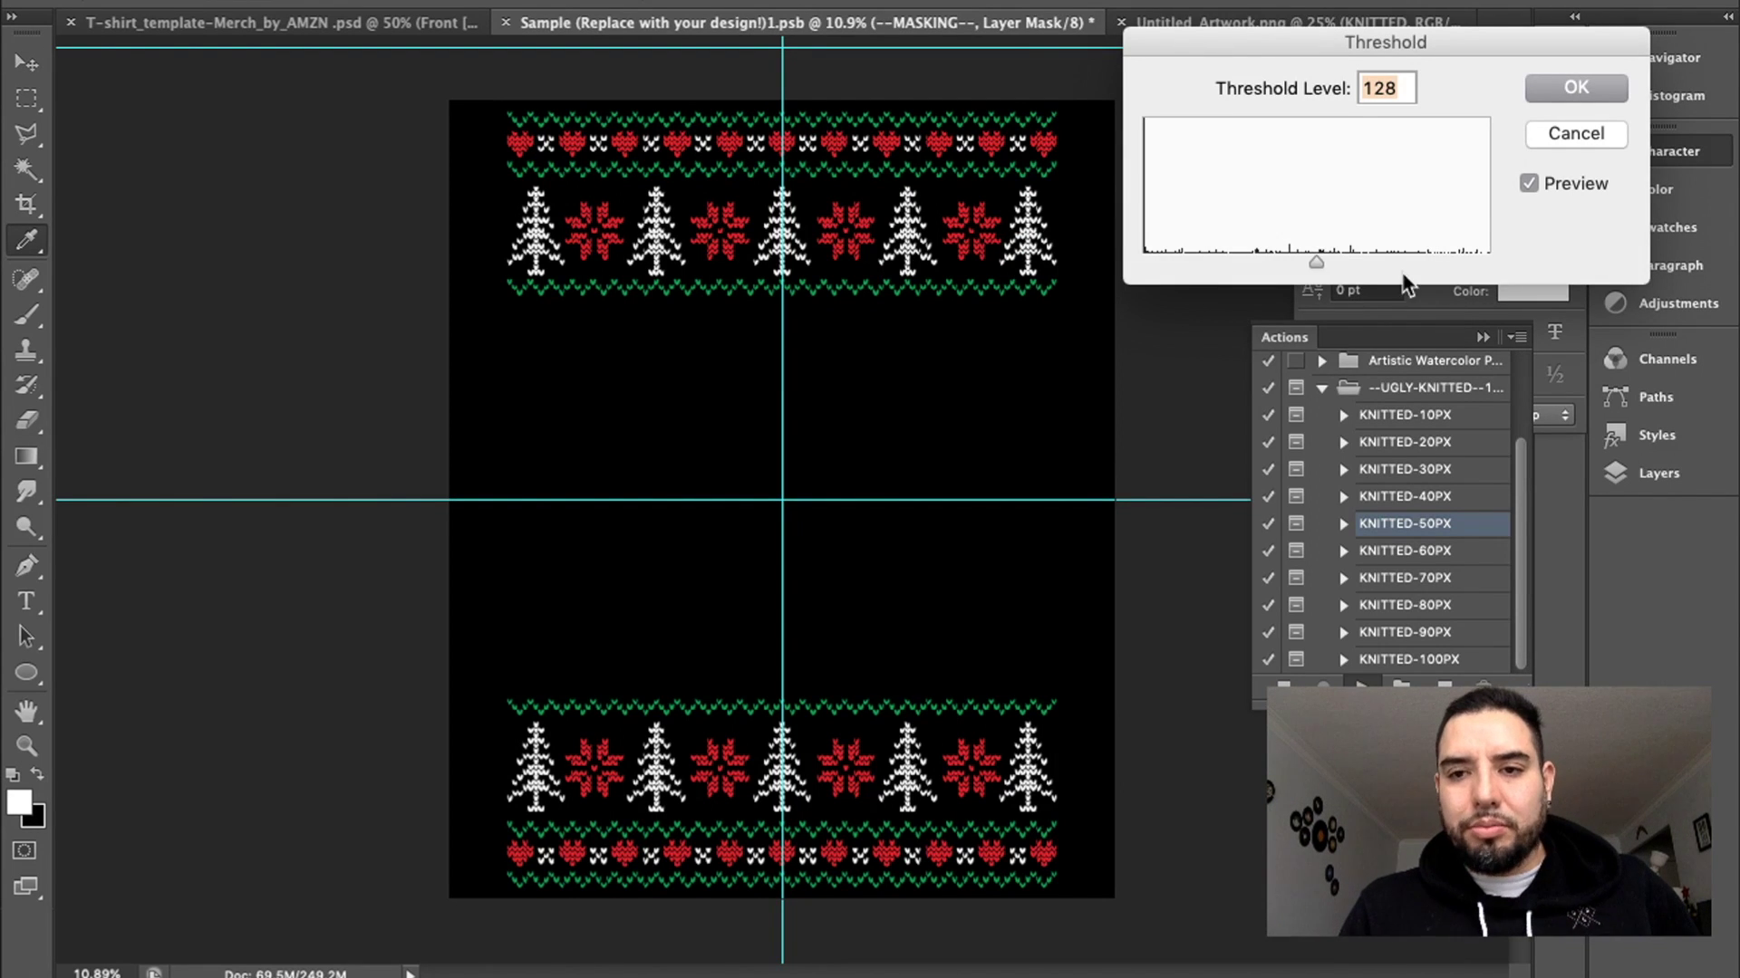
drag(1318, 253, 1249, 256)
click(1577, 87)
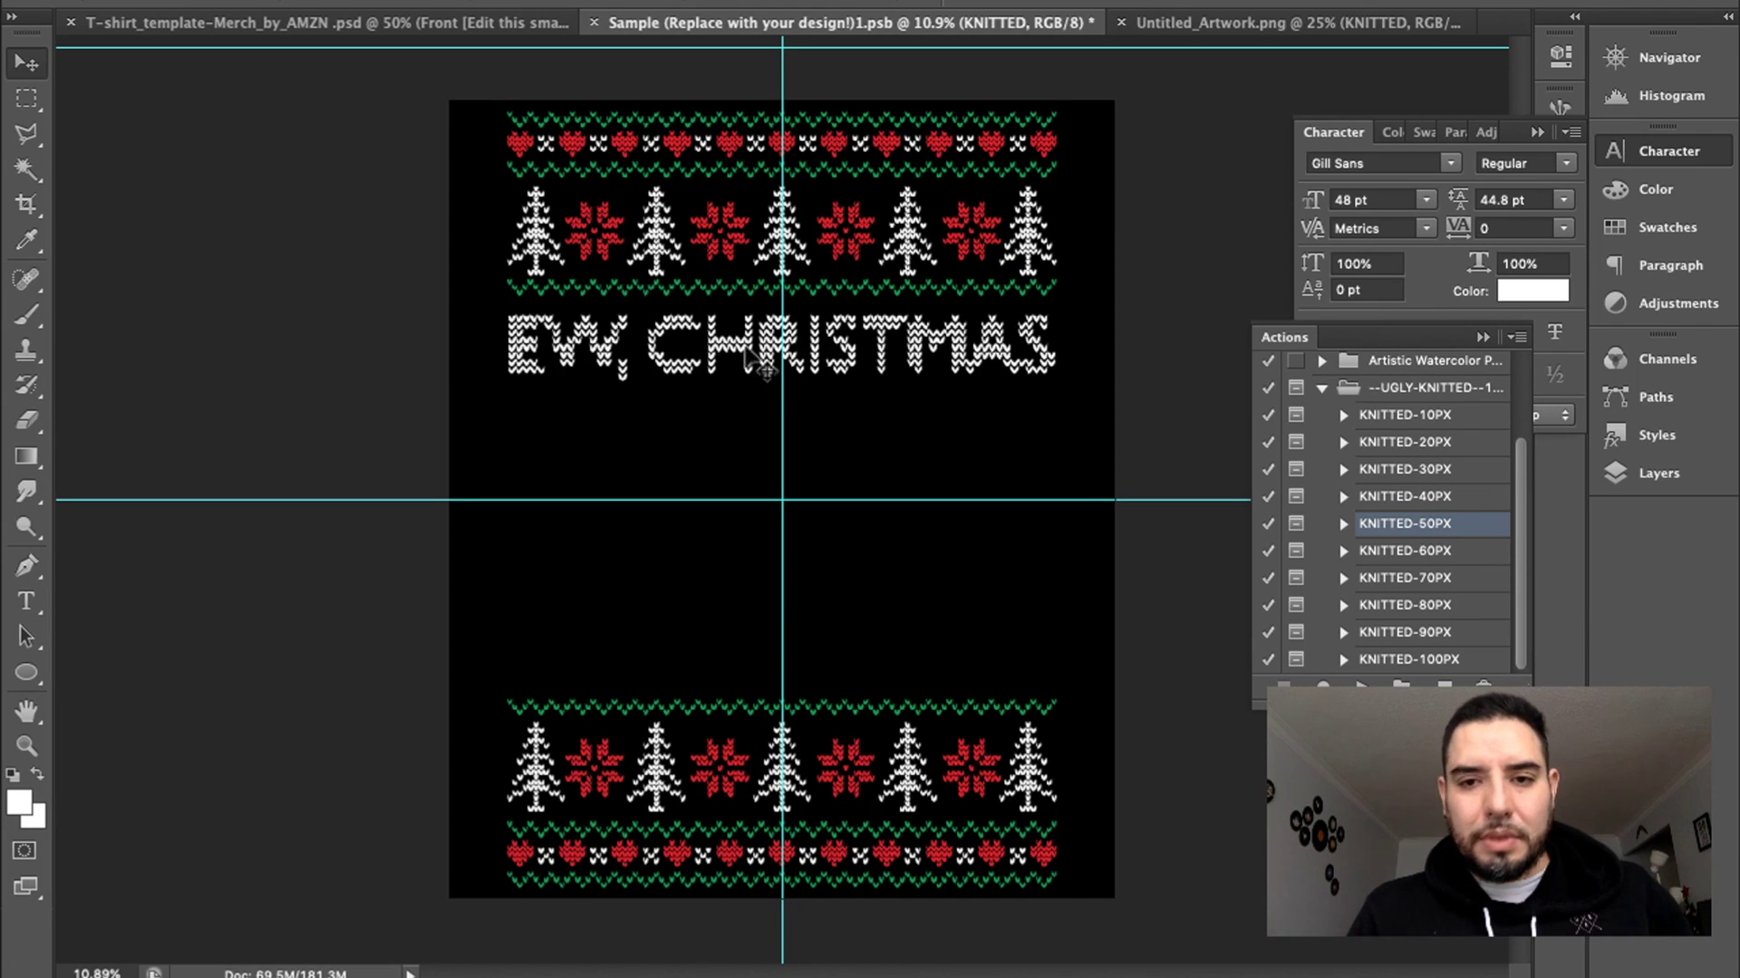
scroll(745, 358, up, 3)
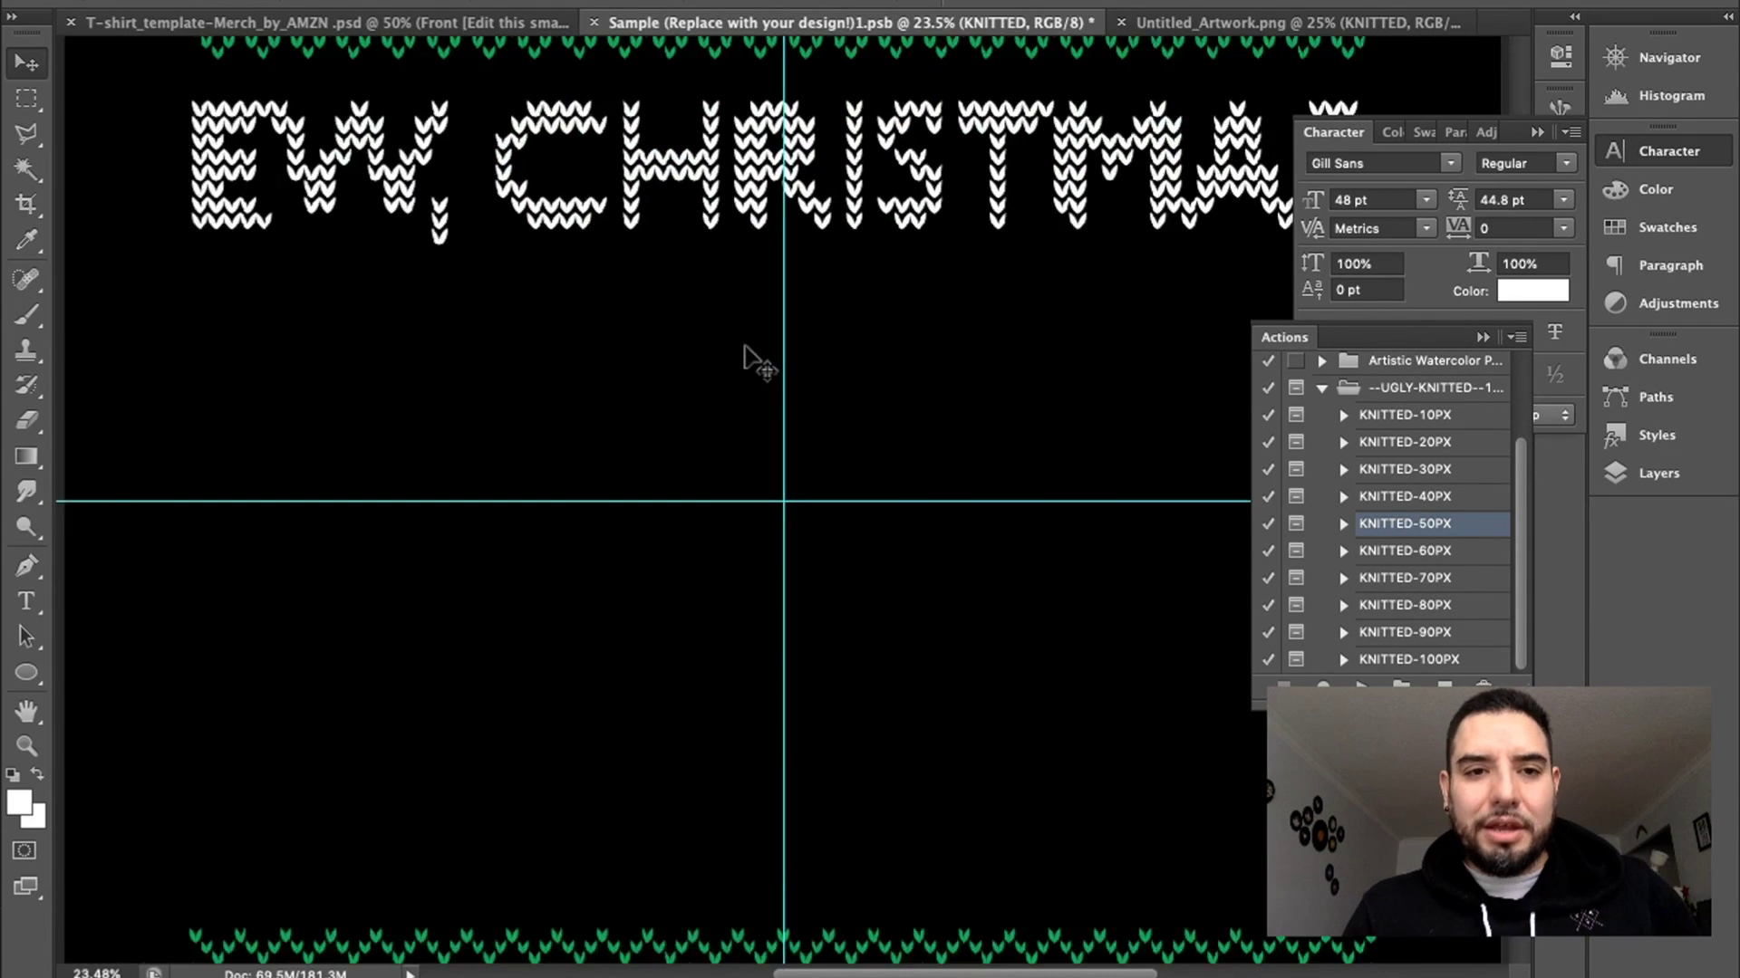
scroll(745, 358, down, 2)
scroll(745, 358, up, 5)
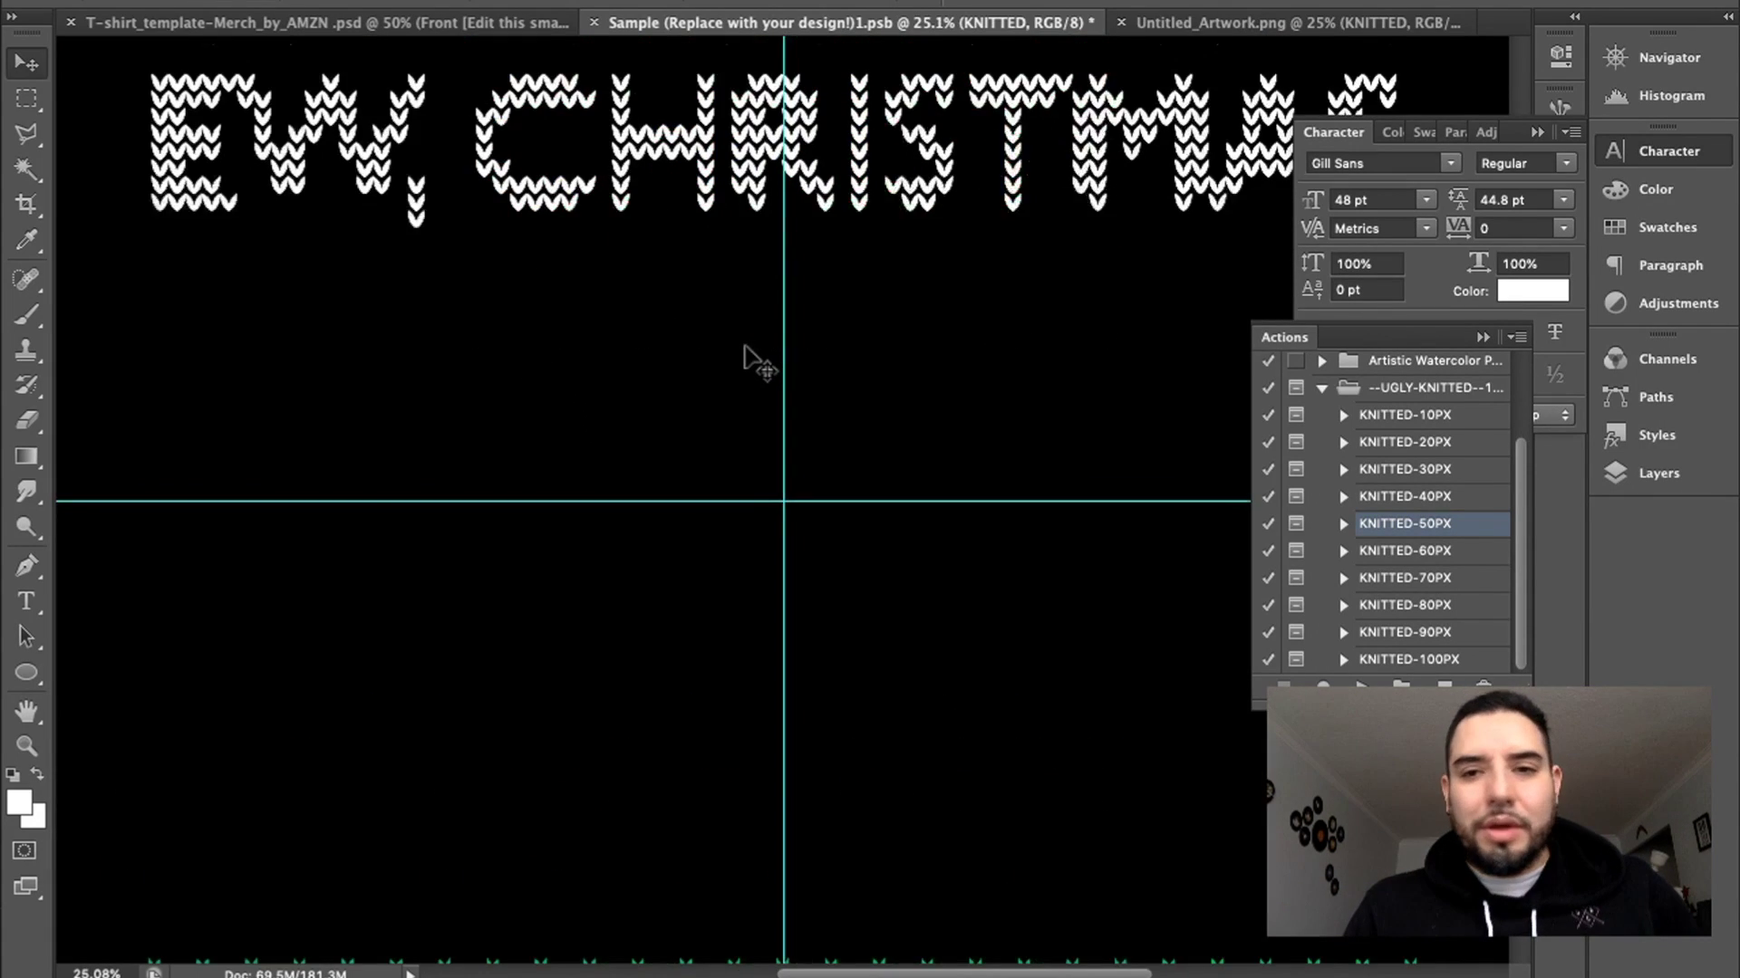
scroll(744, 358, up, 5)
scroll(745, 358, right, 5)
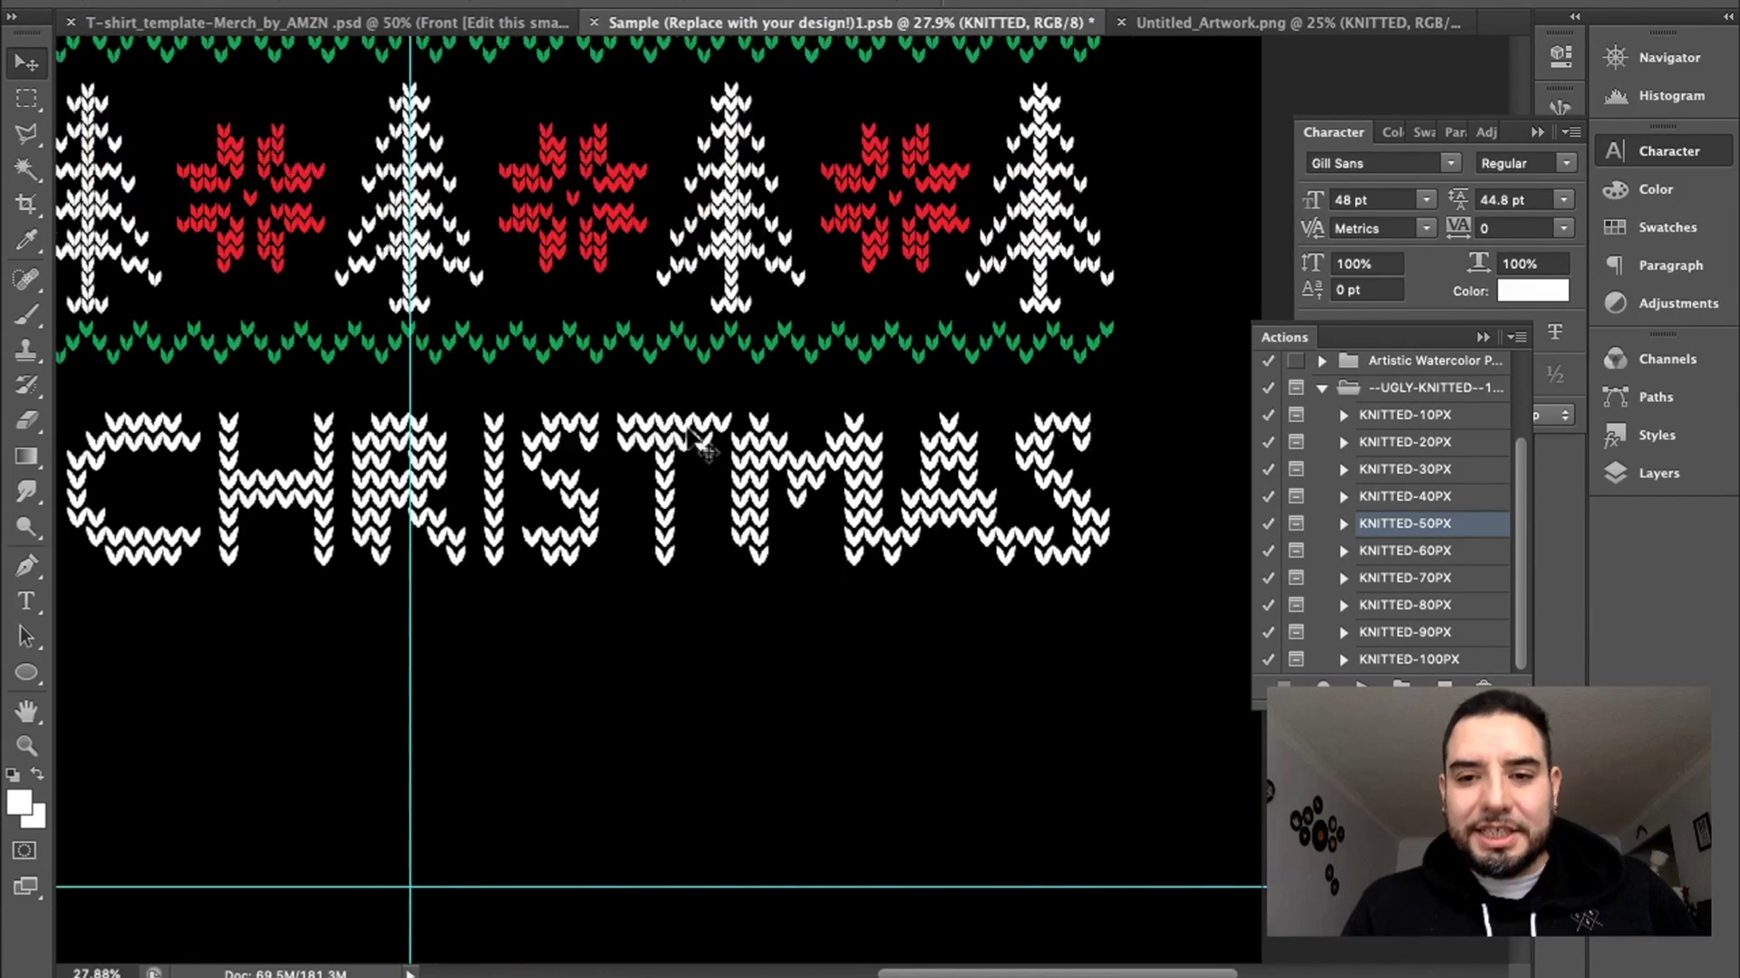
scroll(691, 438, down, 3)
scroll(913, 445, up, 4)
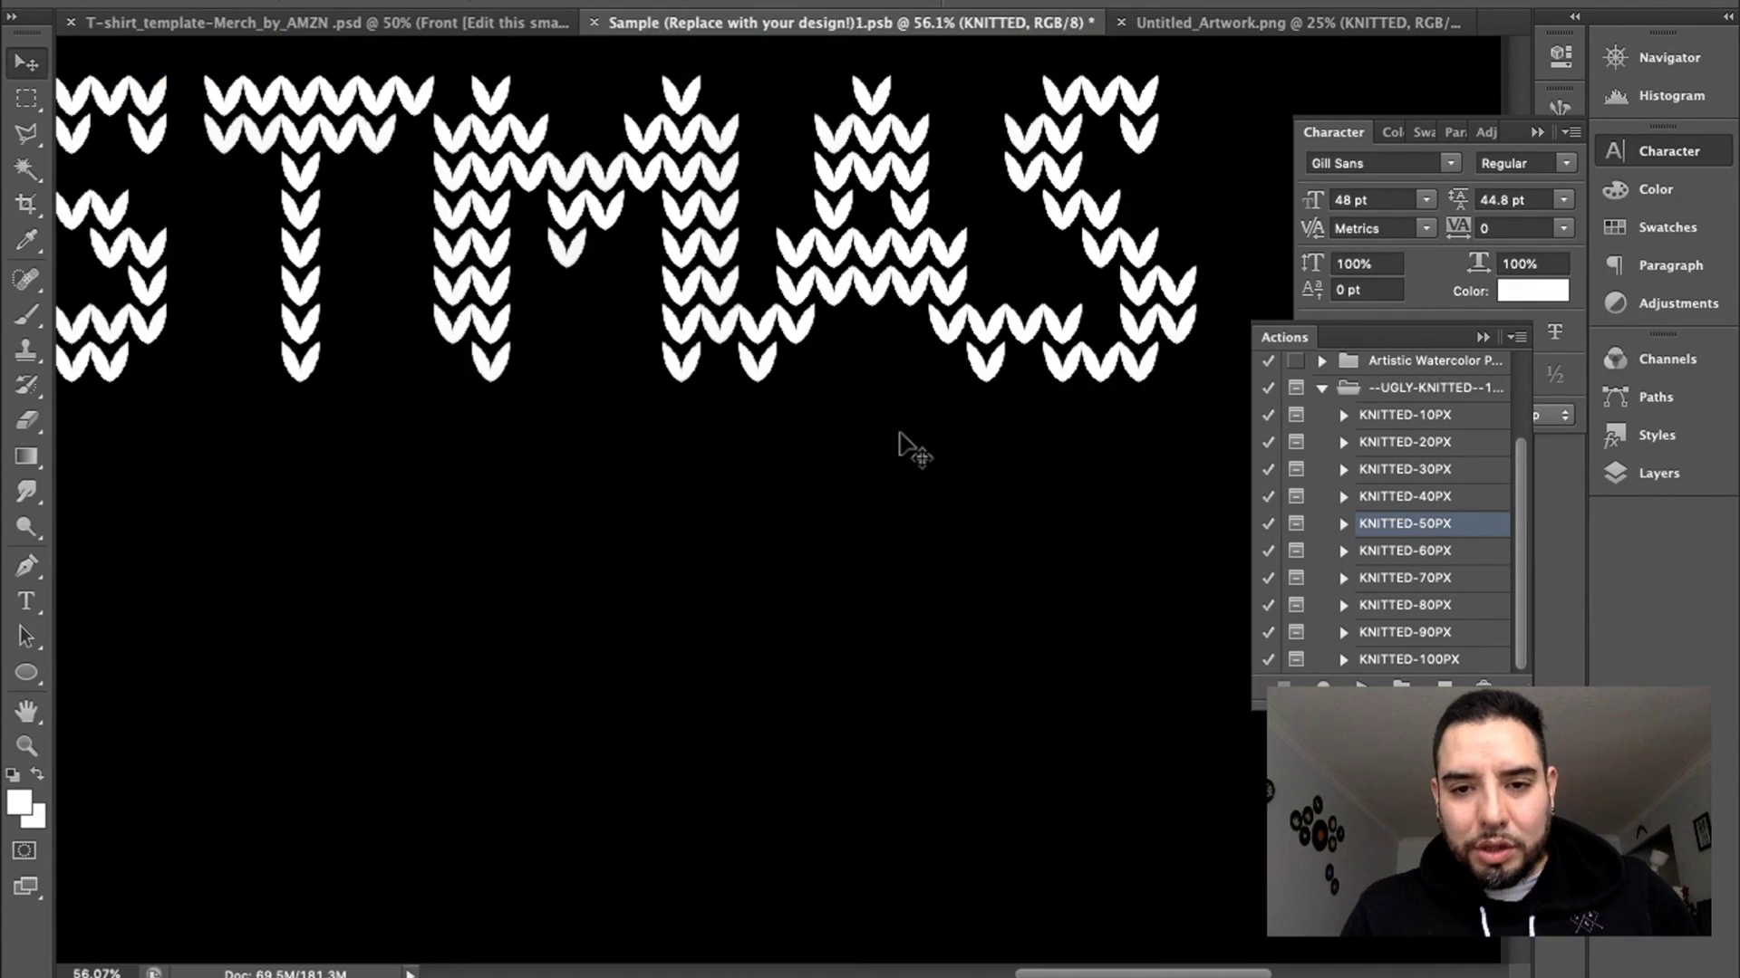
scroll(906, 449, right, 3)
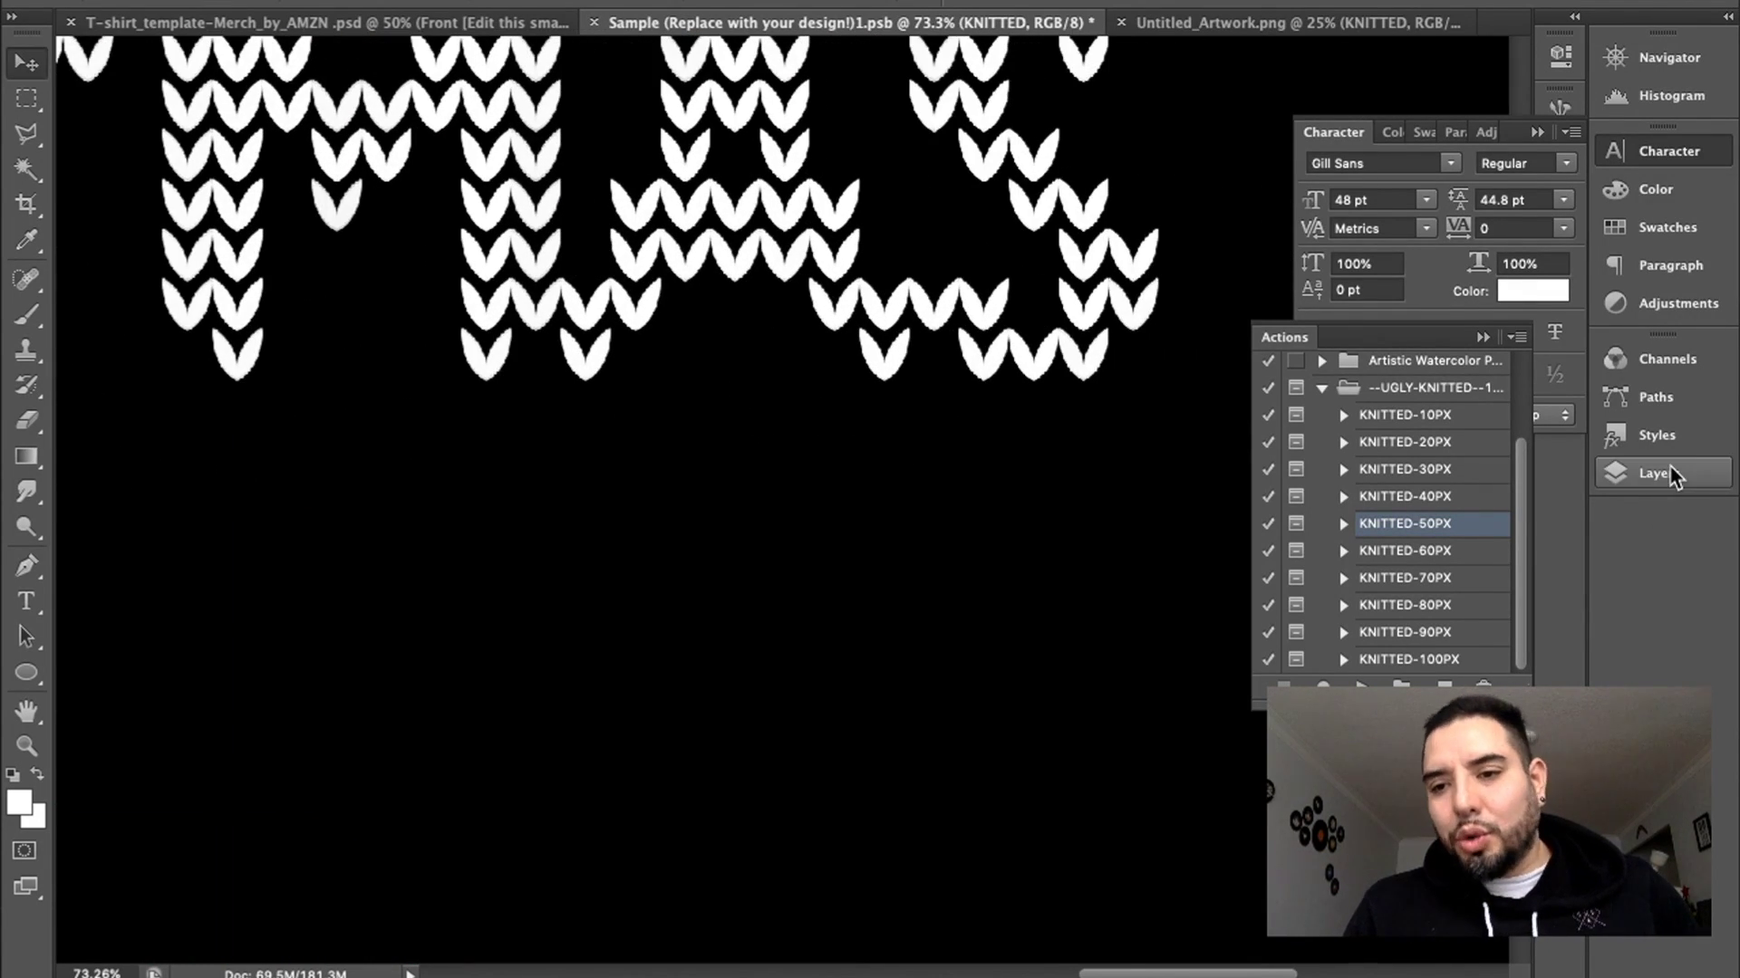
click(1665, 473)
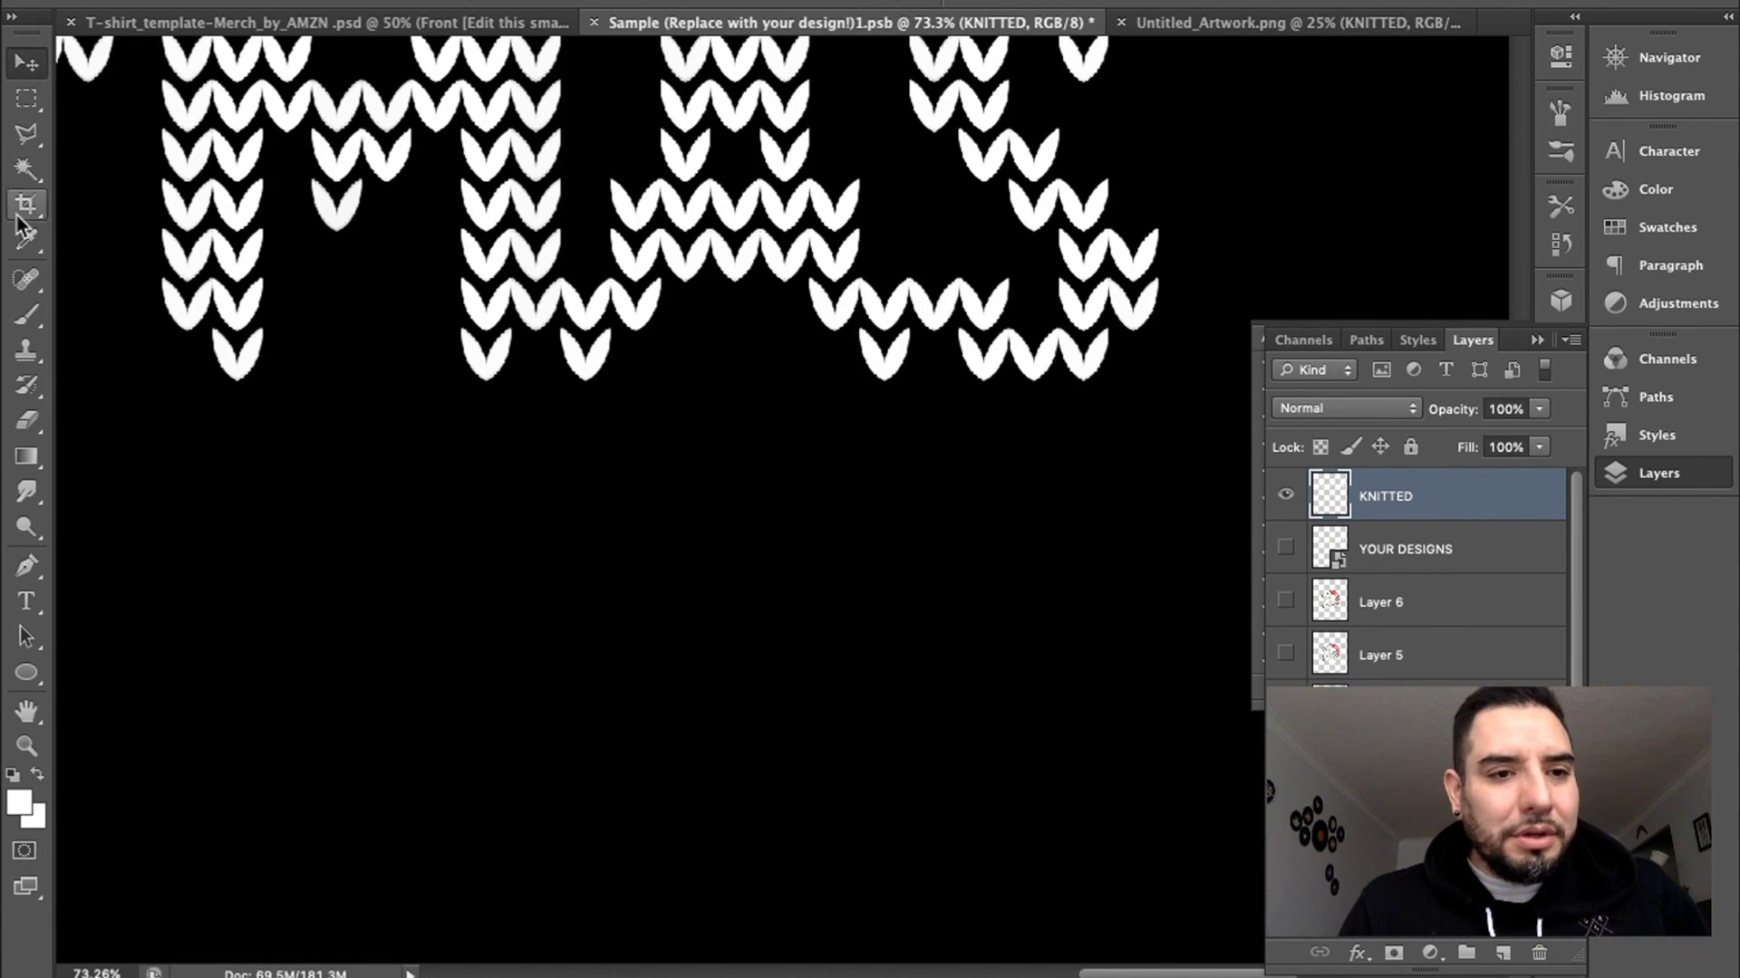
- Select a stray stitch in the knitted lettering with the Rectangular Marquee and delete it
click(26, 97)
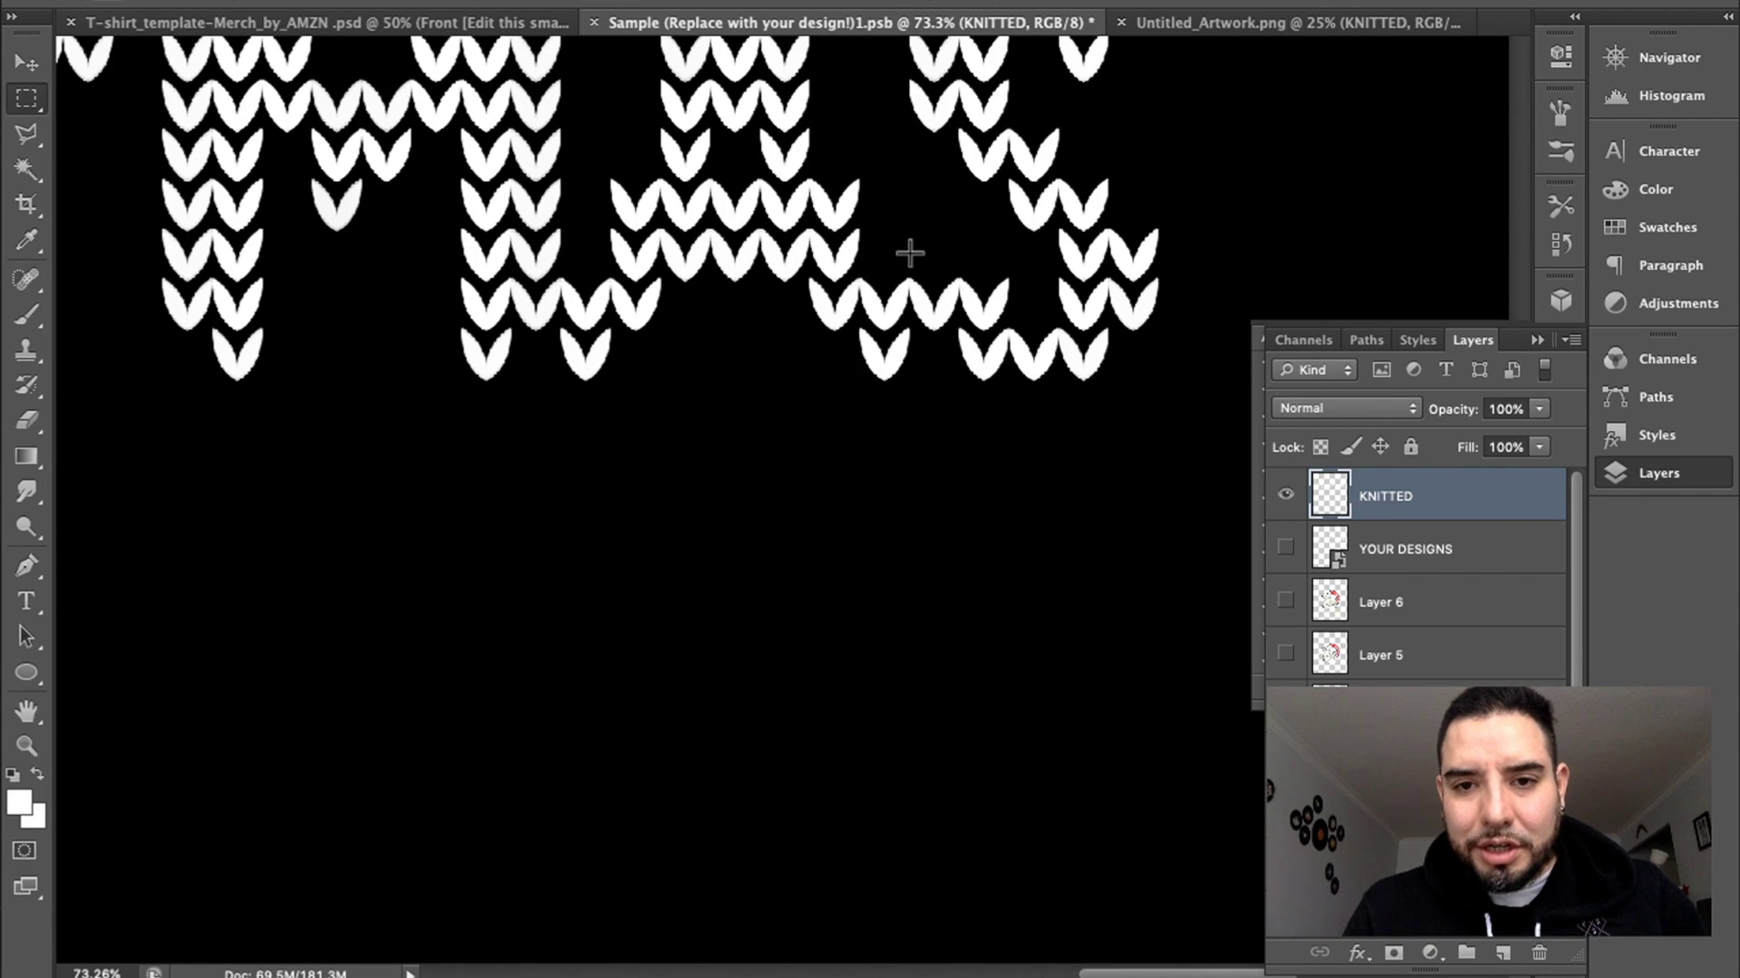
drag(909, 252, 956, 344)
scroll(957, 344, up, 2)
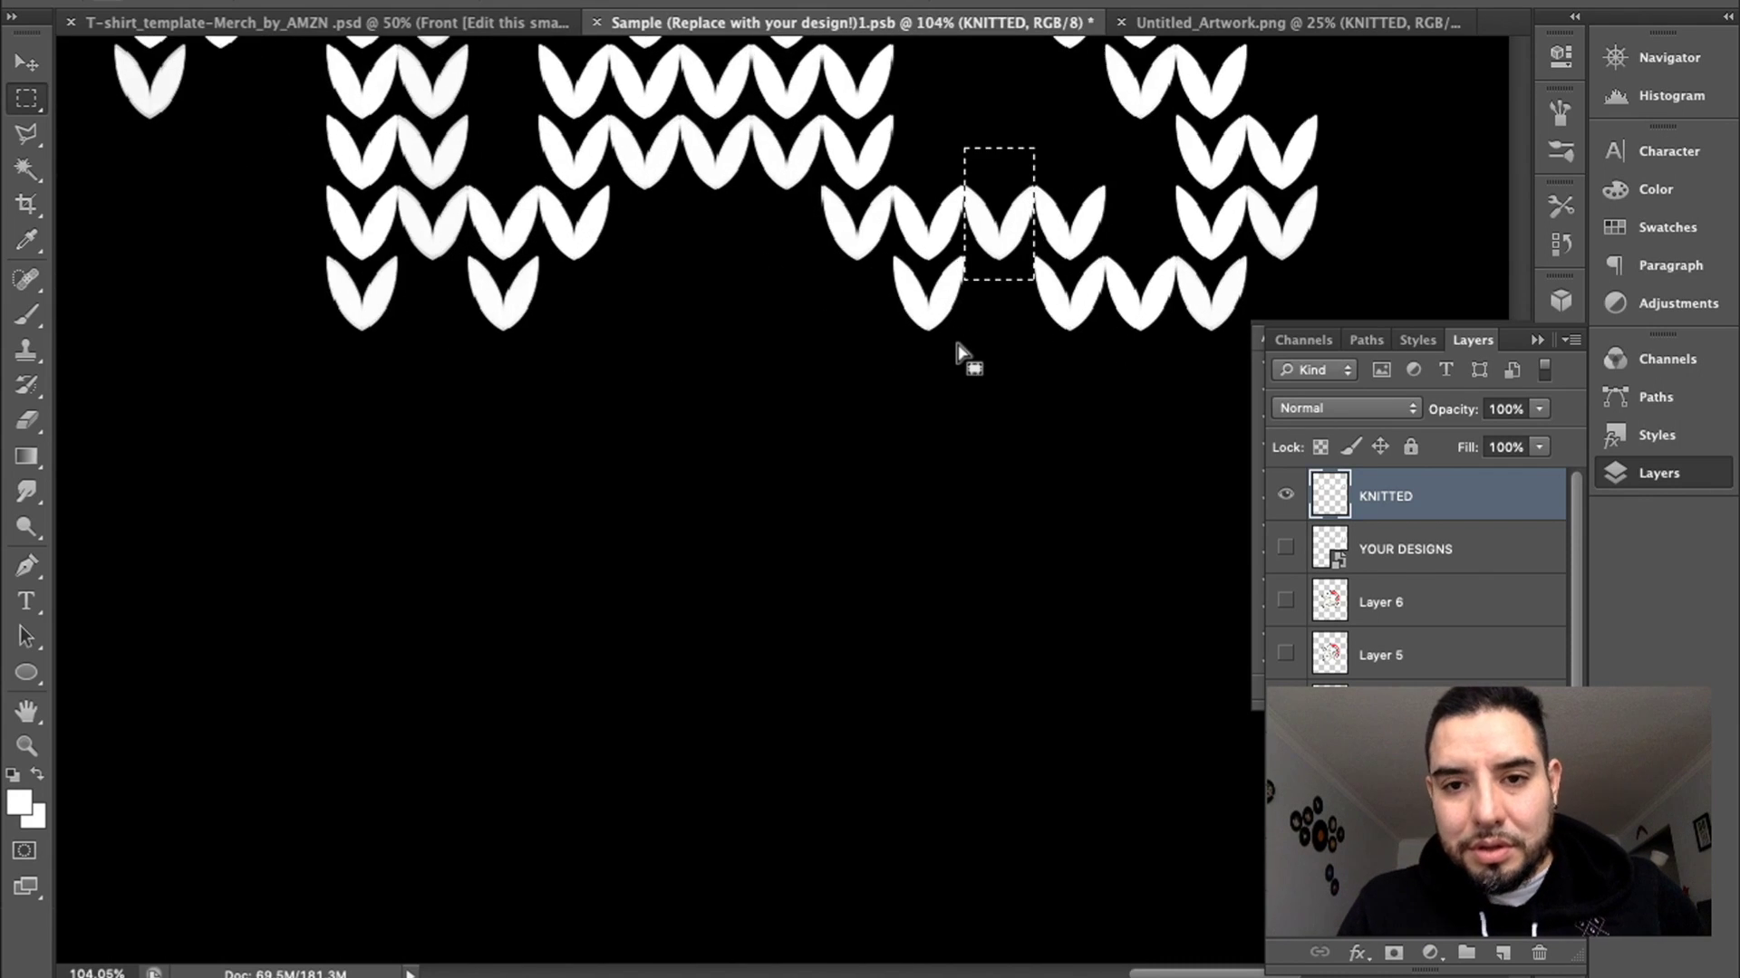
scroll(959, 344, up, 1)
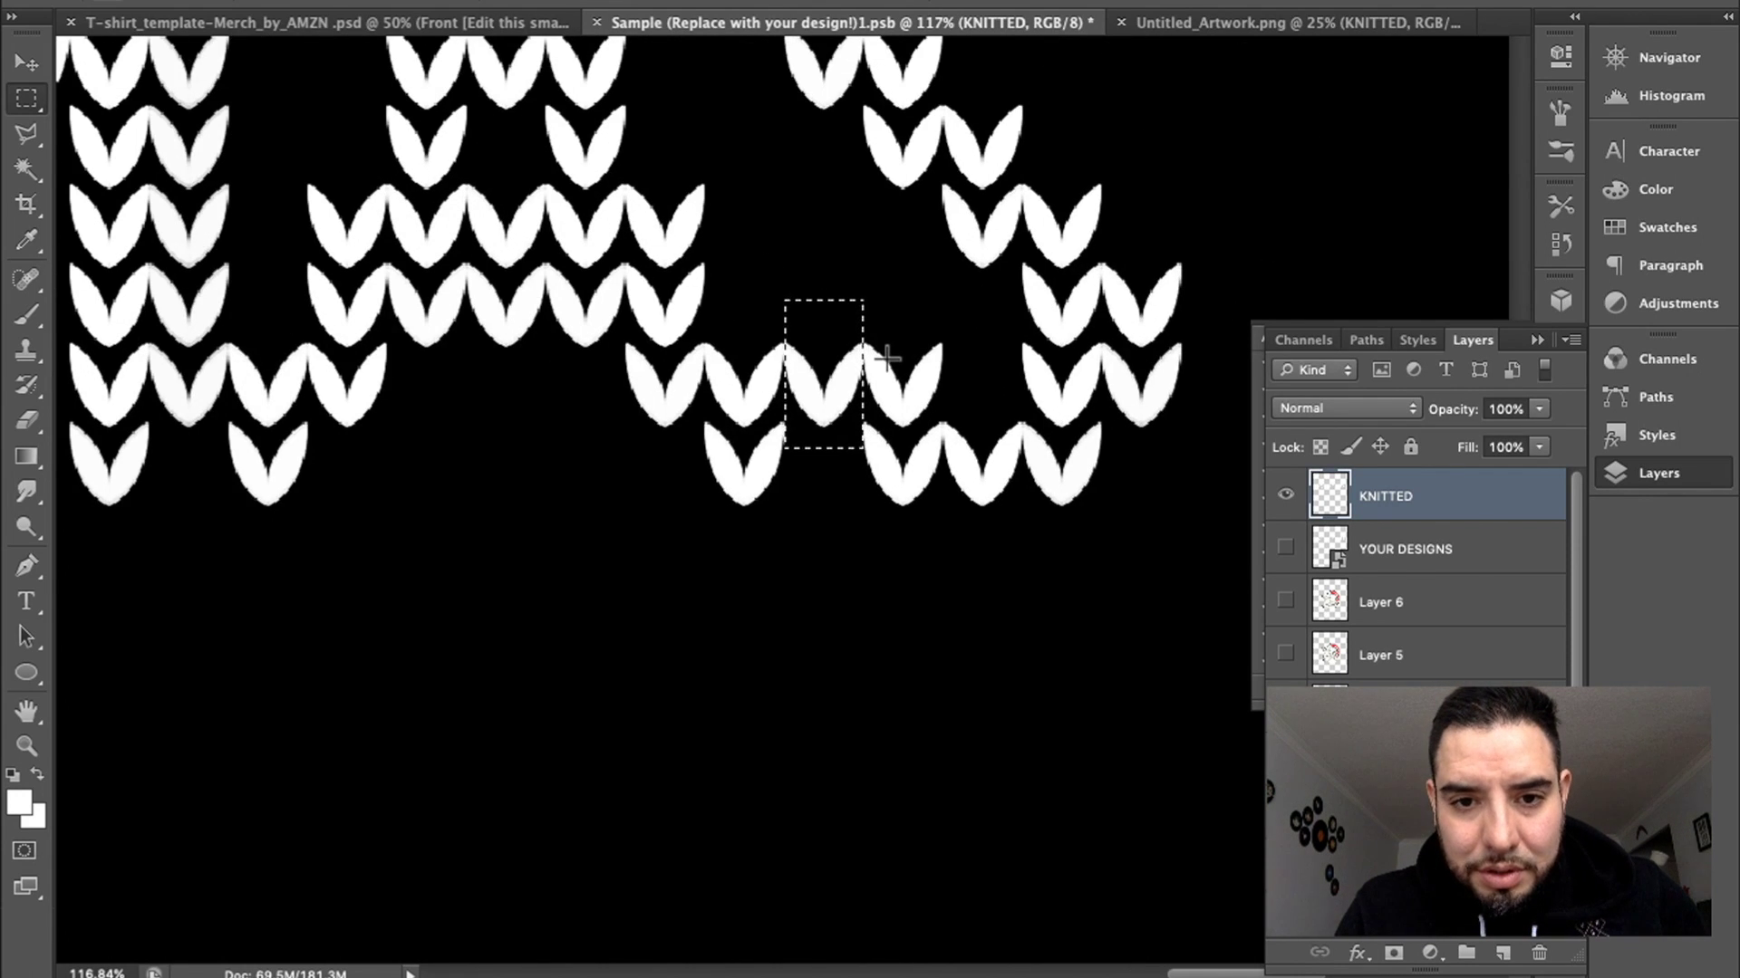
key(Delete)
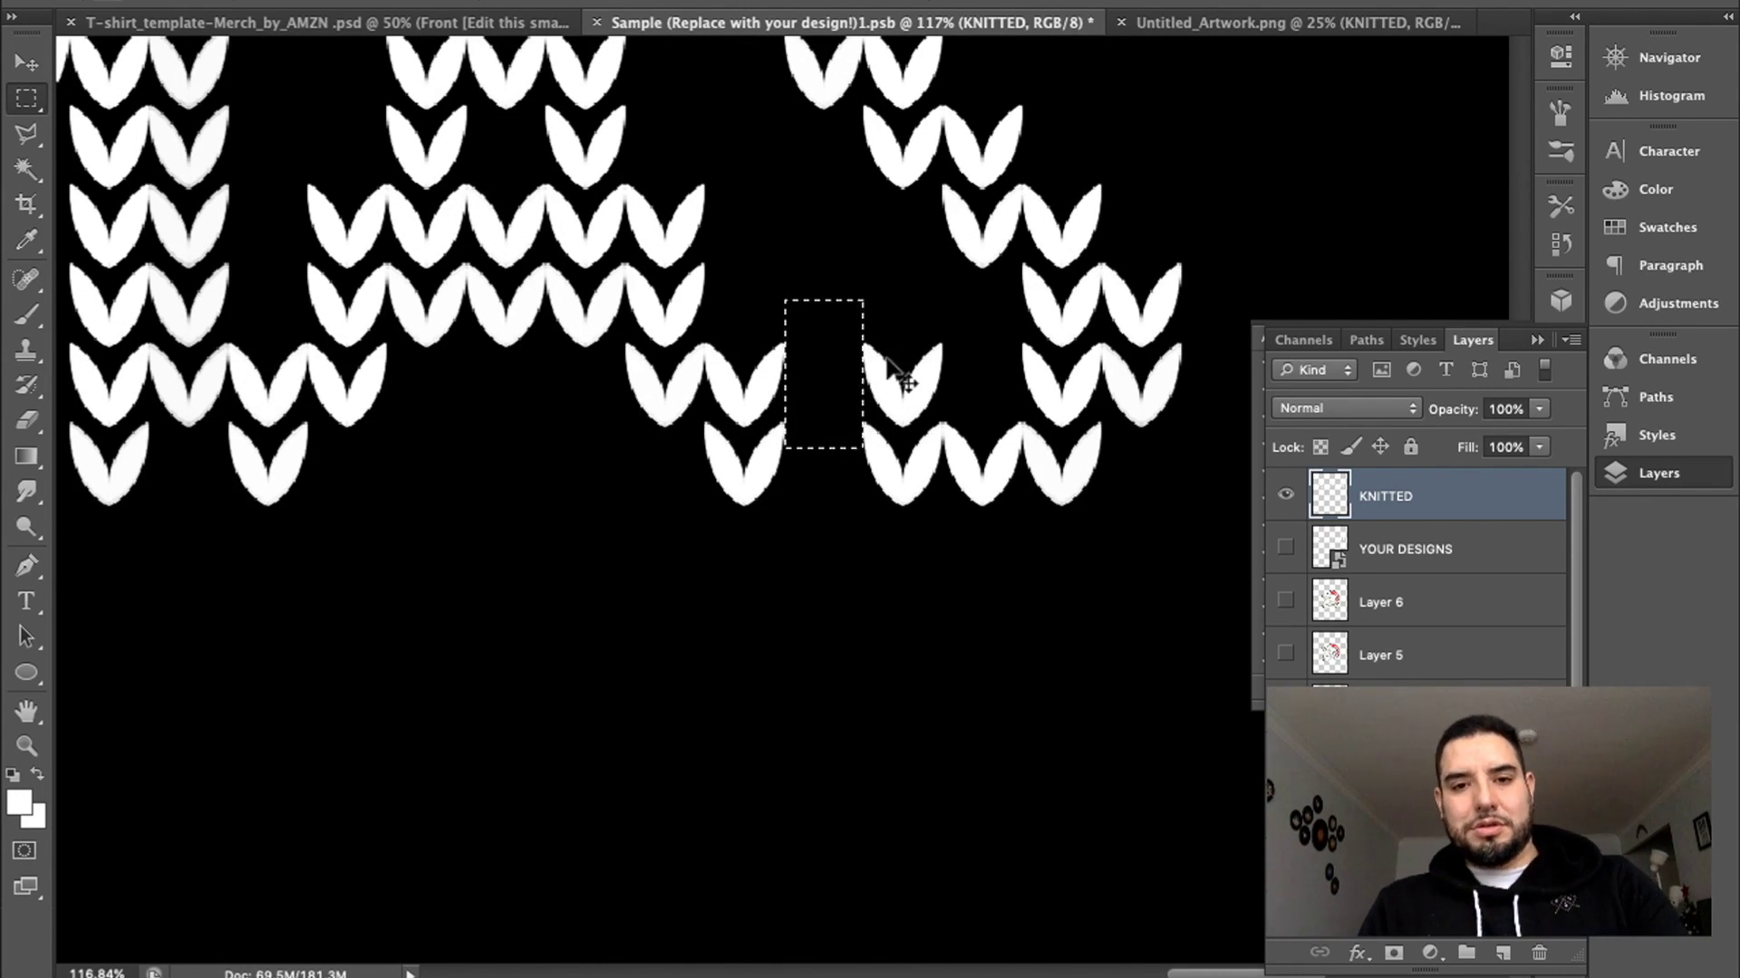
- Cut away the stitch connecting the E to the W so the letters separate cleanly
scroll(594, 361, down, 4)
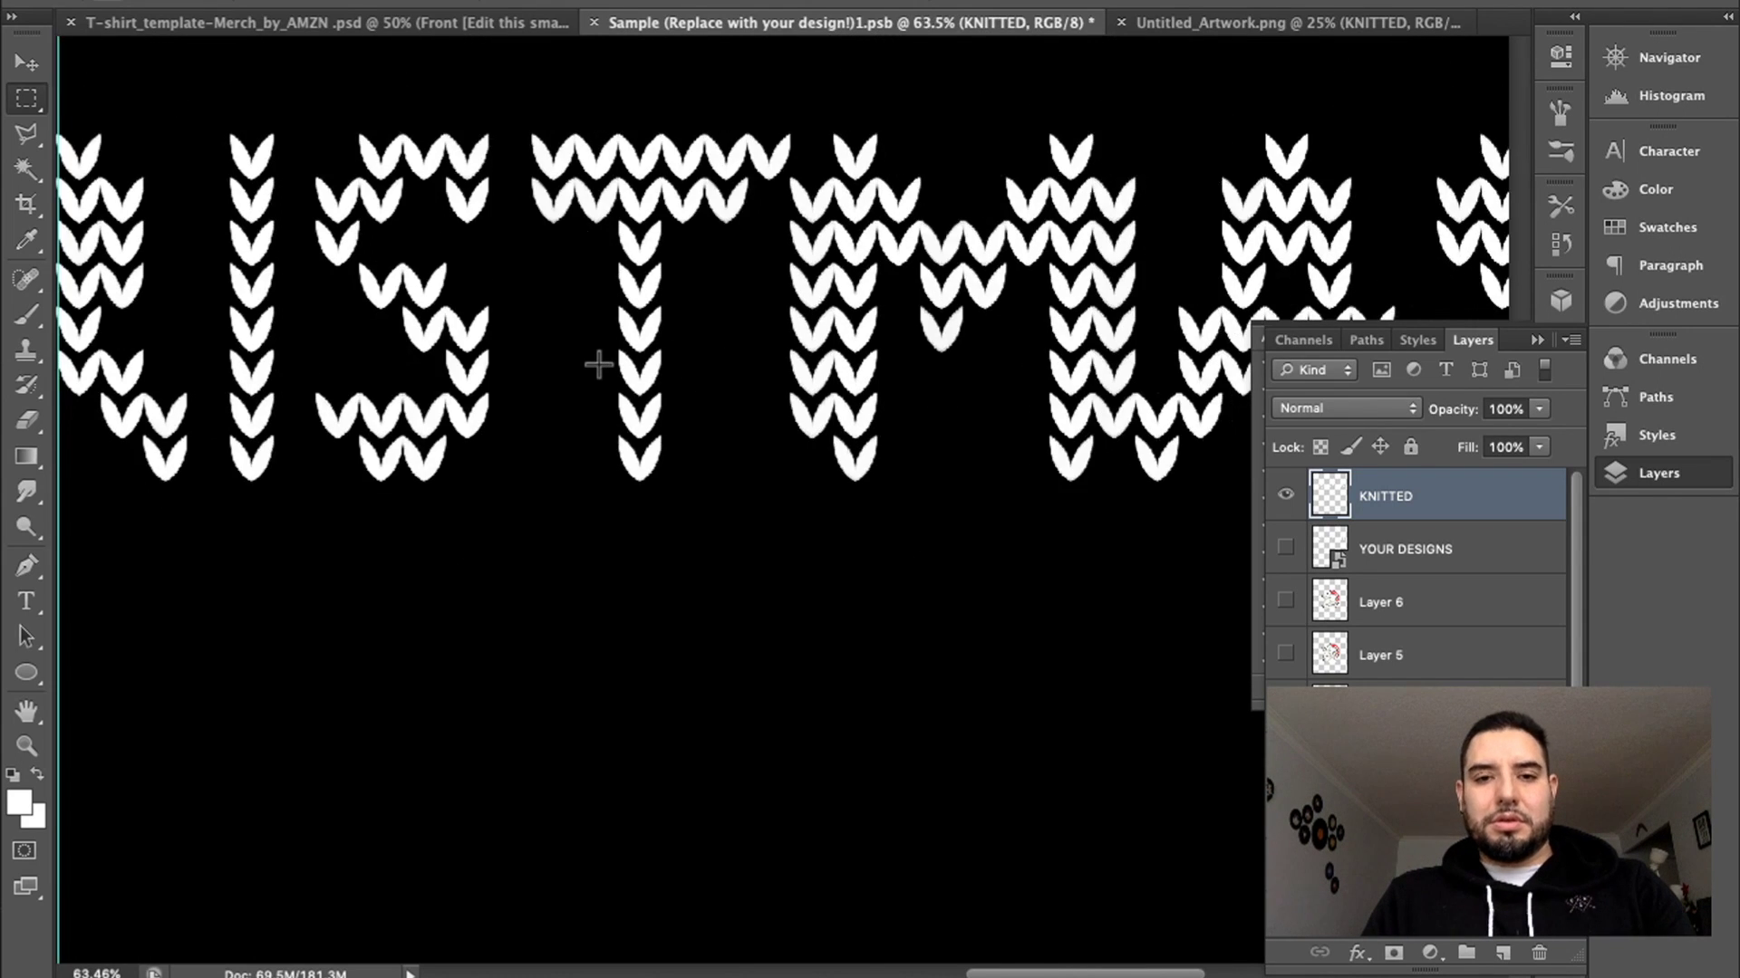
scroll(598, 365, down, 1)
scroll(598, 365, left, 10)
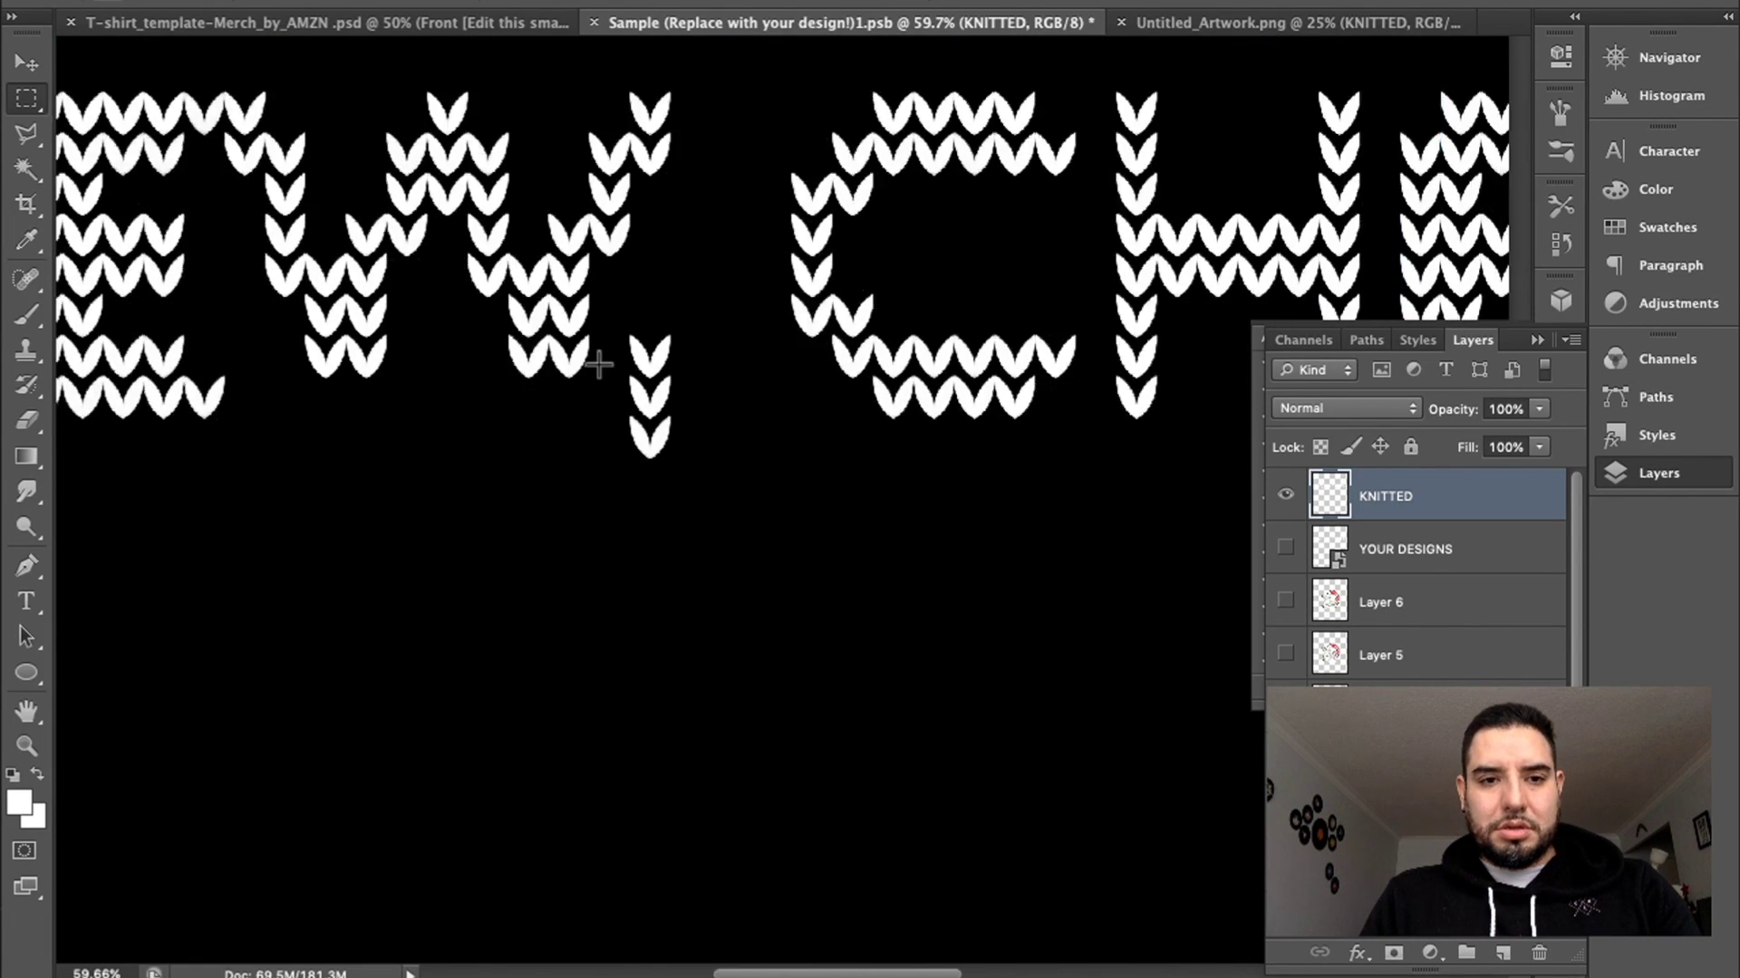
scroll(598, 364, left, 3)
scroll(598, 364, up, 6)
scroll(521, 492, up, 1)
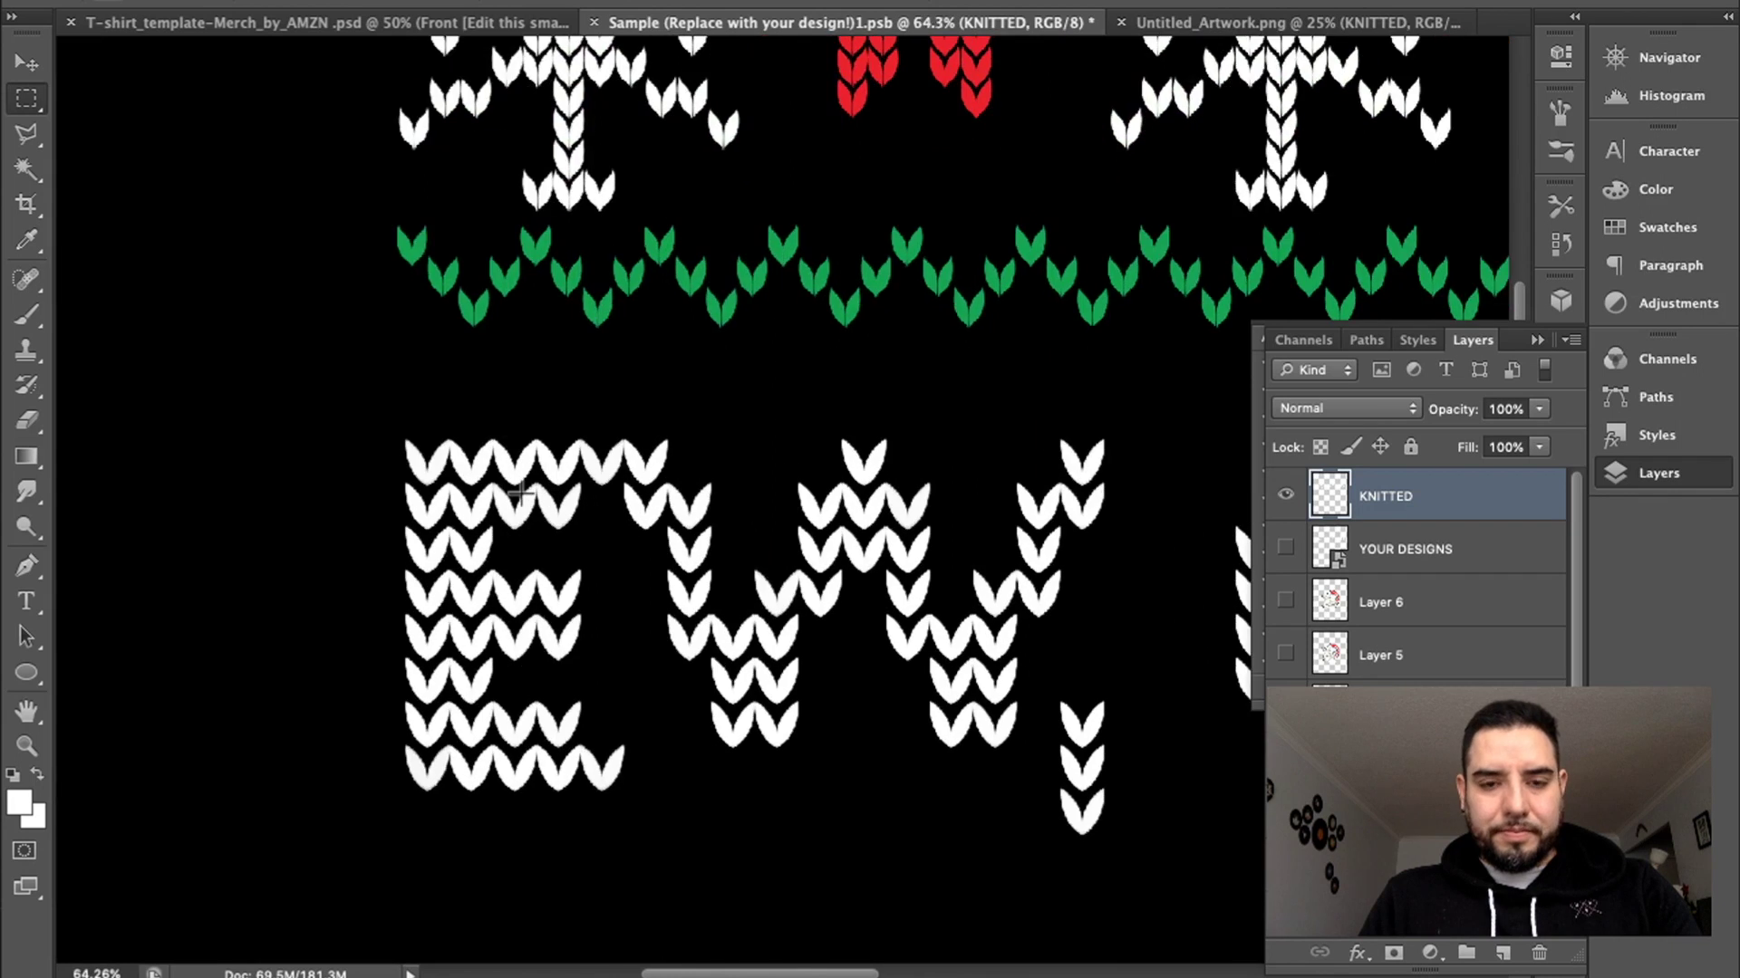
scroll(521, 492, up, 6)
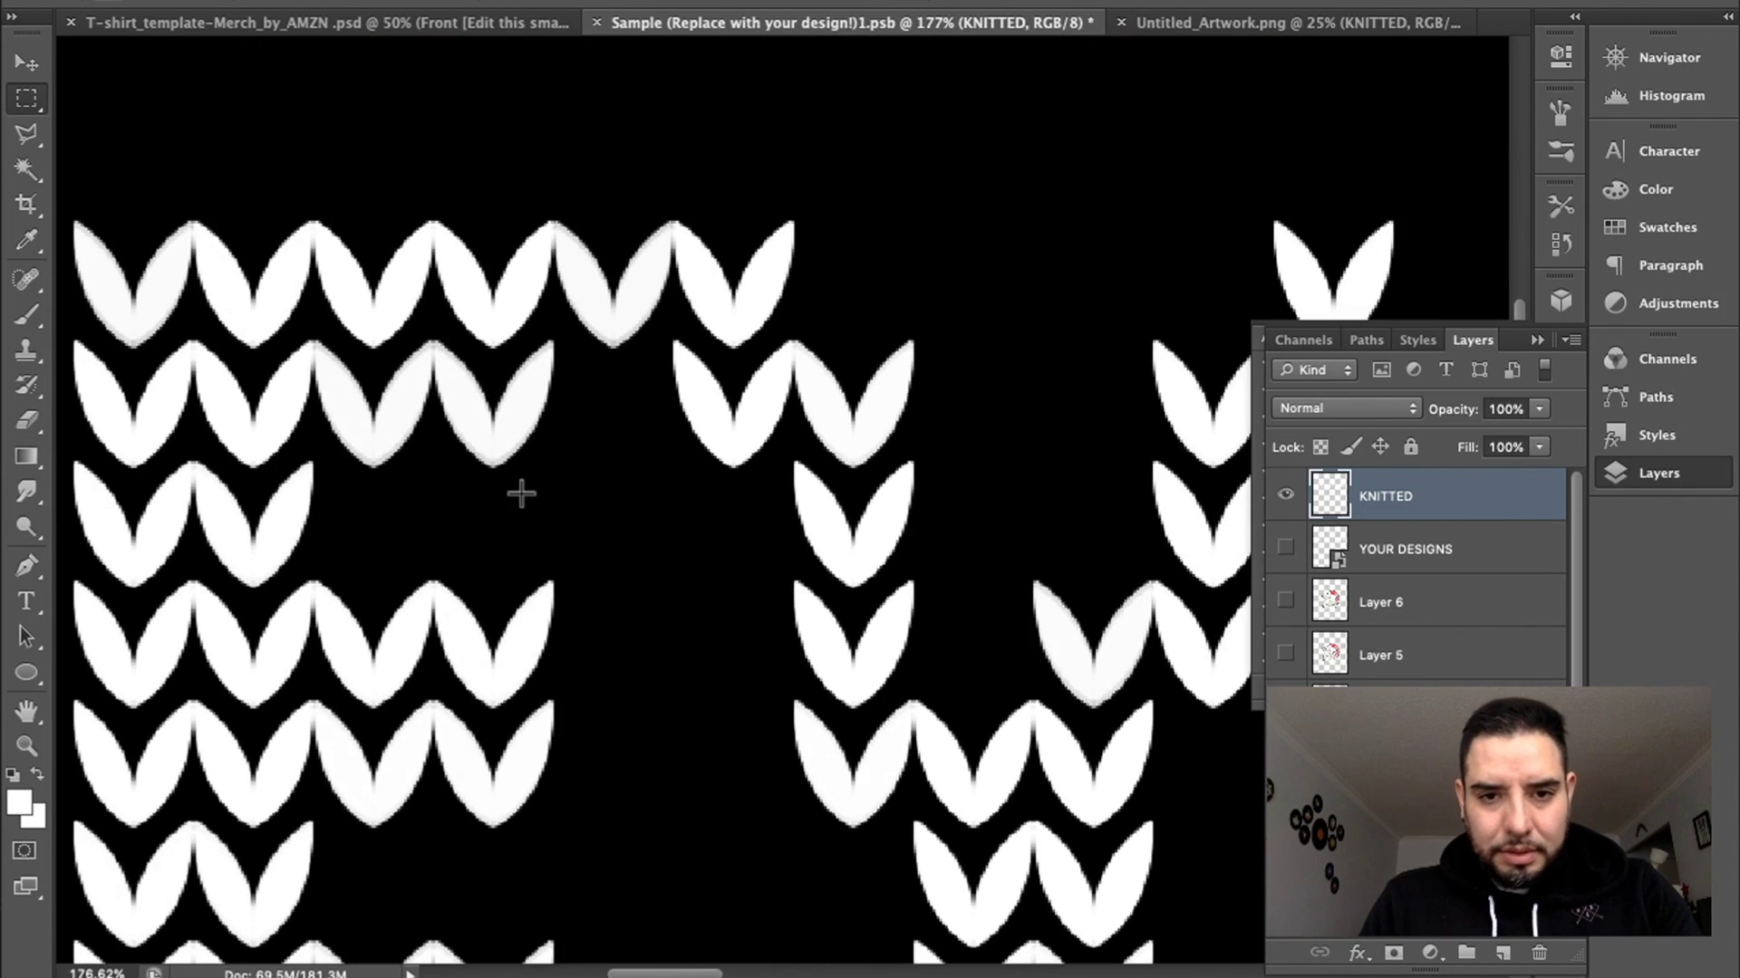
scroll(521, 492, down, 1)
drag(559, 203, 673, 354)
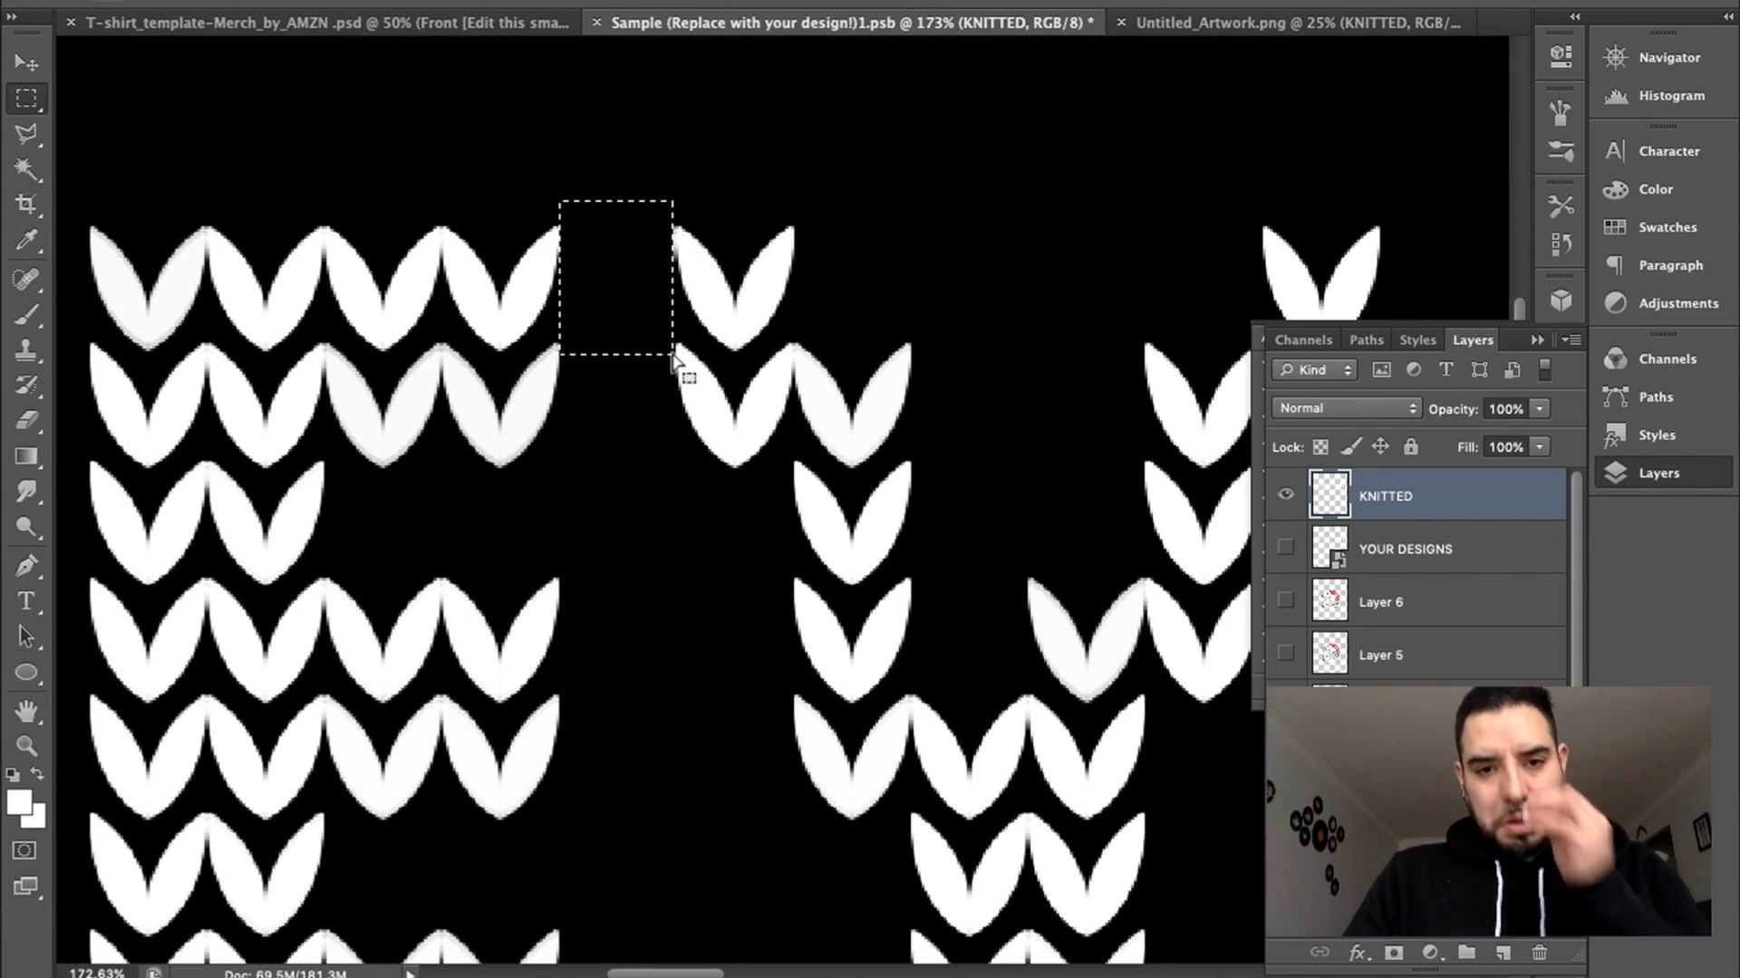
key(ctrl+x)
scroll(672, 353, down, 1)
scroll(670, 354, down, 10)
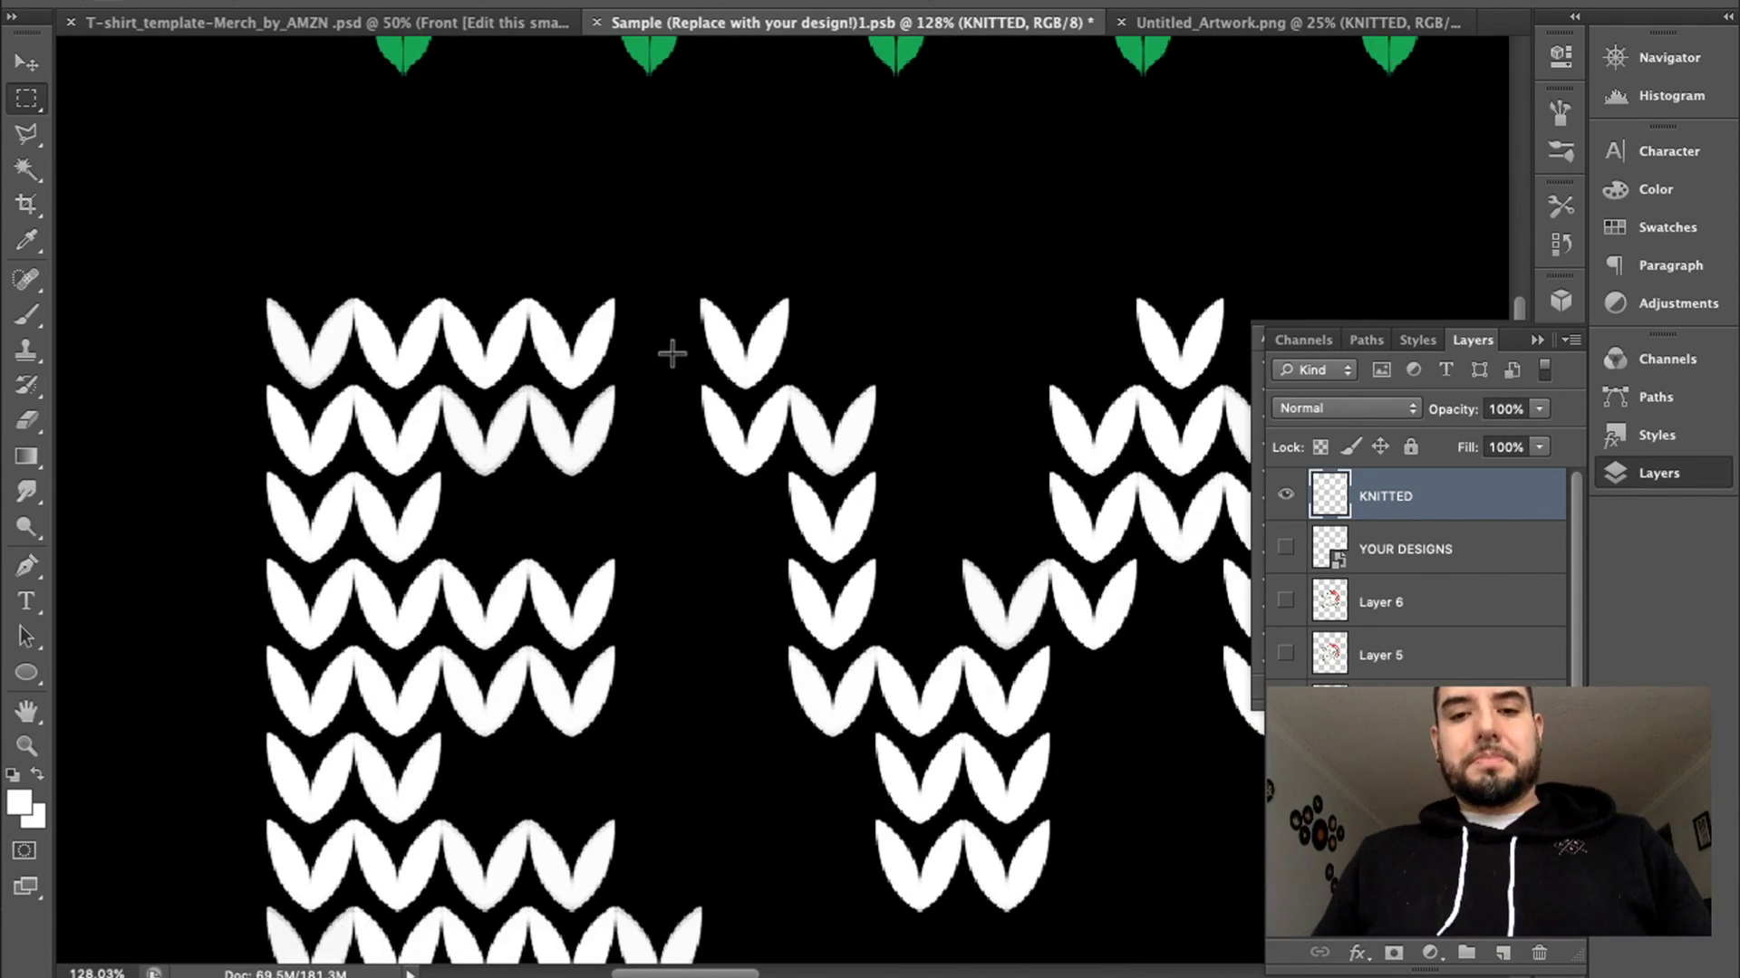
scroll(671, 354, down, 12)
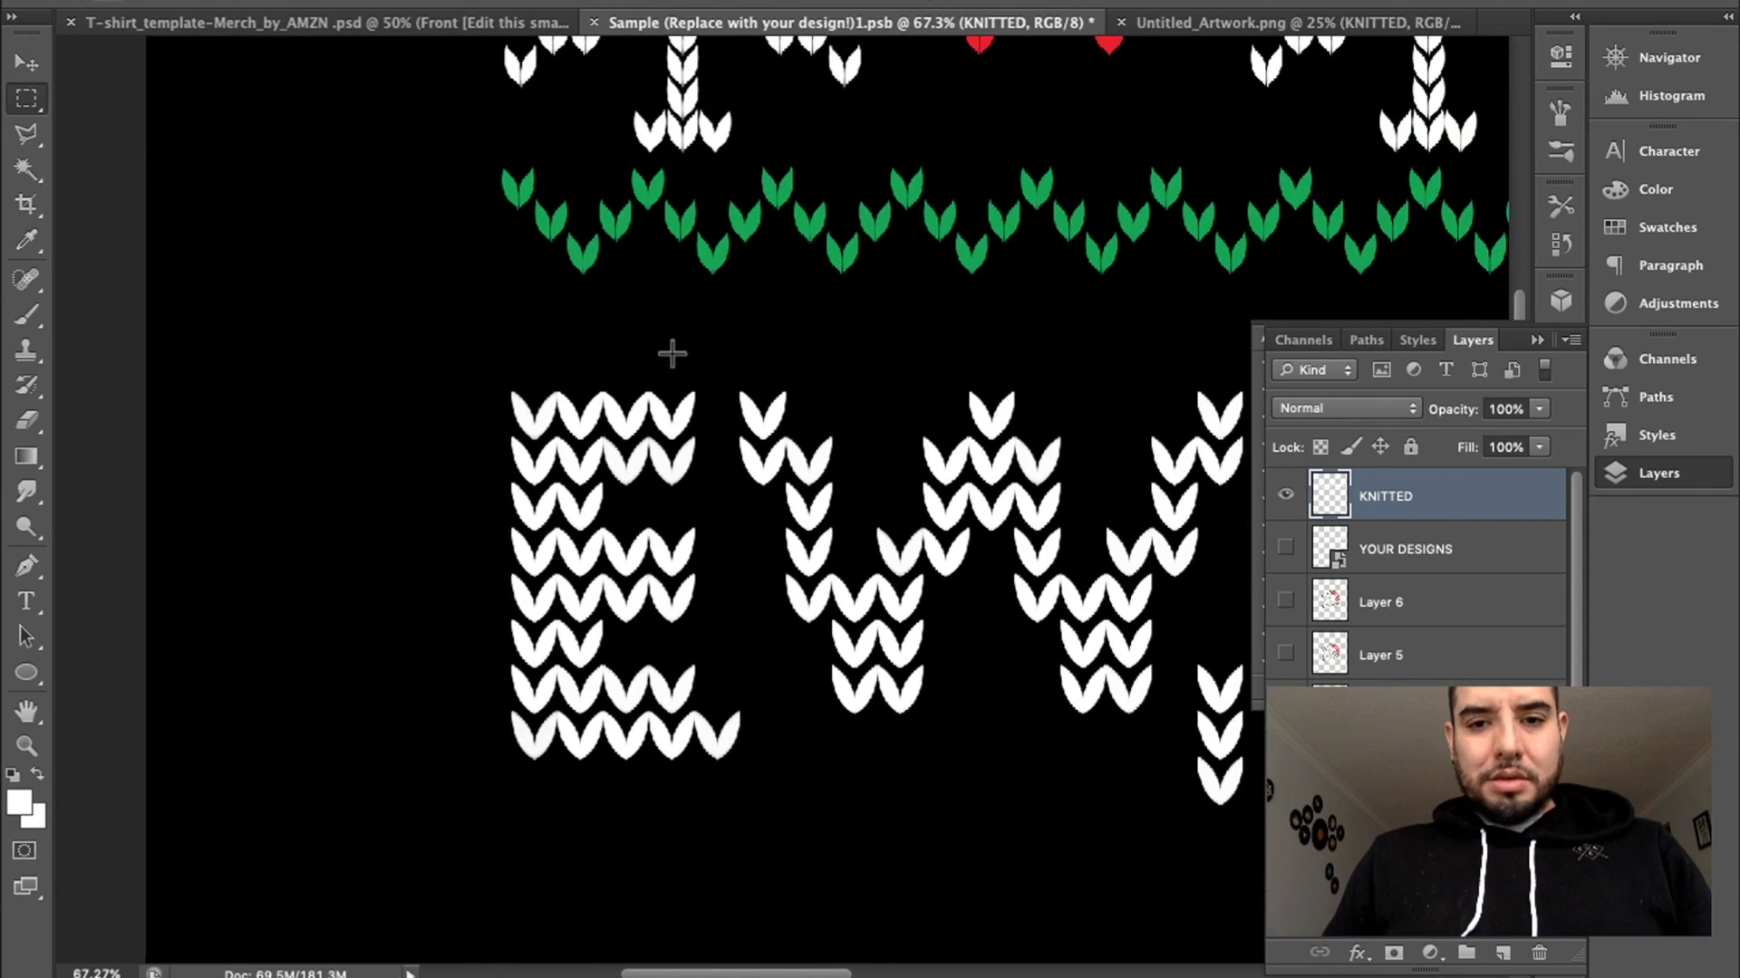
scroll(671, 354, down, 1)
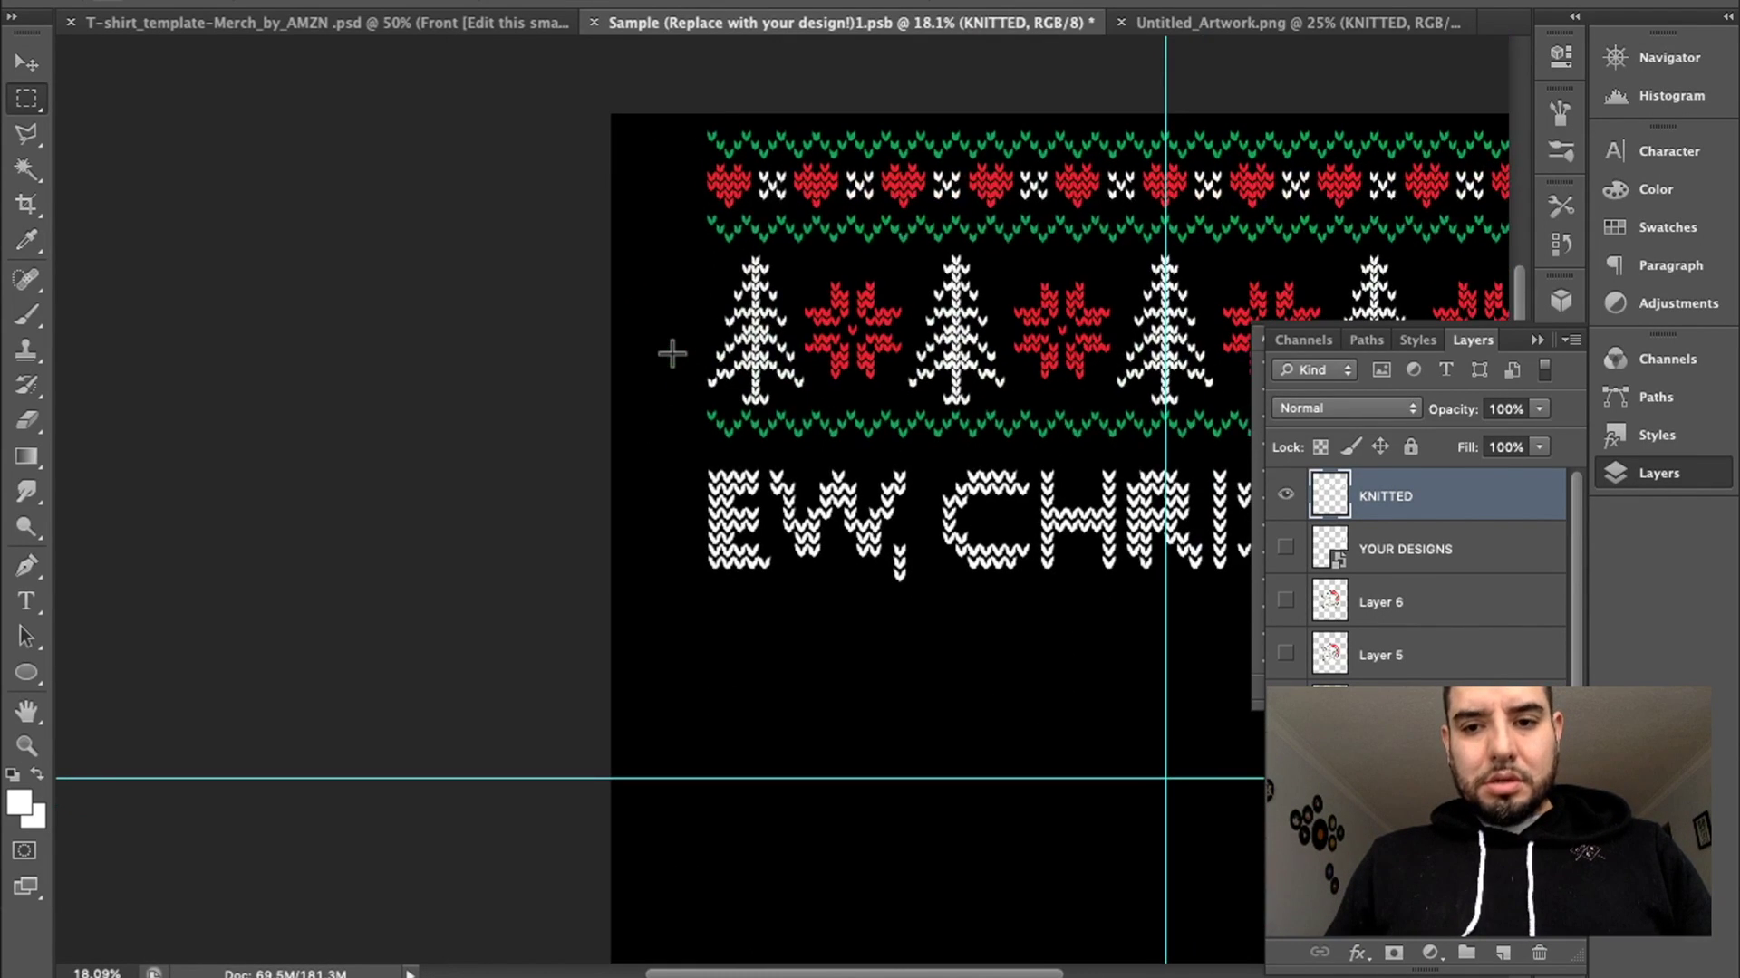
scroll(671, 354, down, 12)
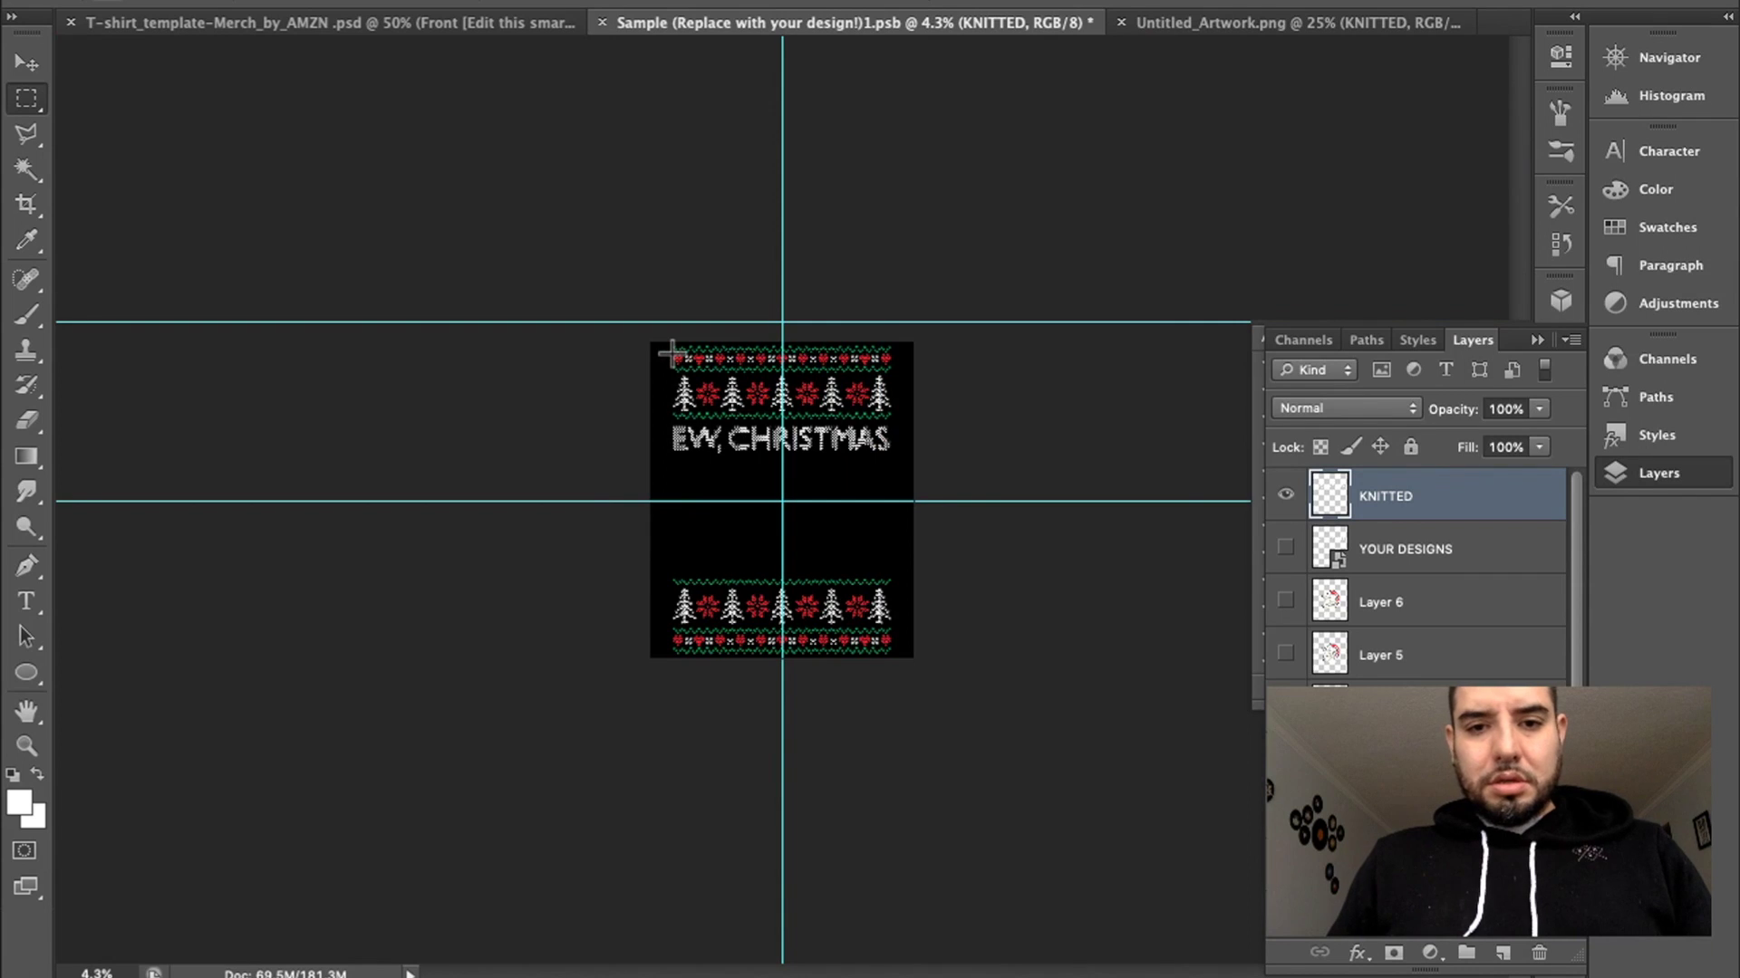
scroll(671, 354, up, 10)
scroll(671, 354, down, 6)
scroll(671, 354, up, 1)
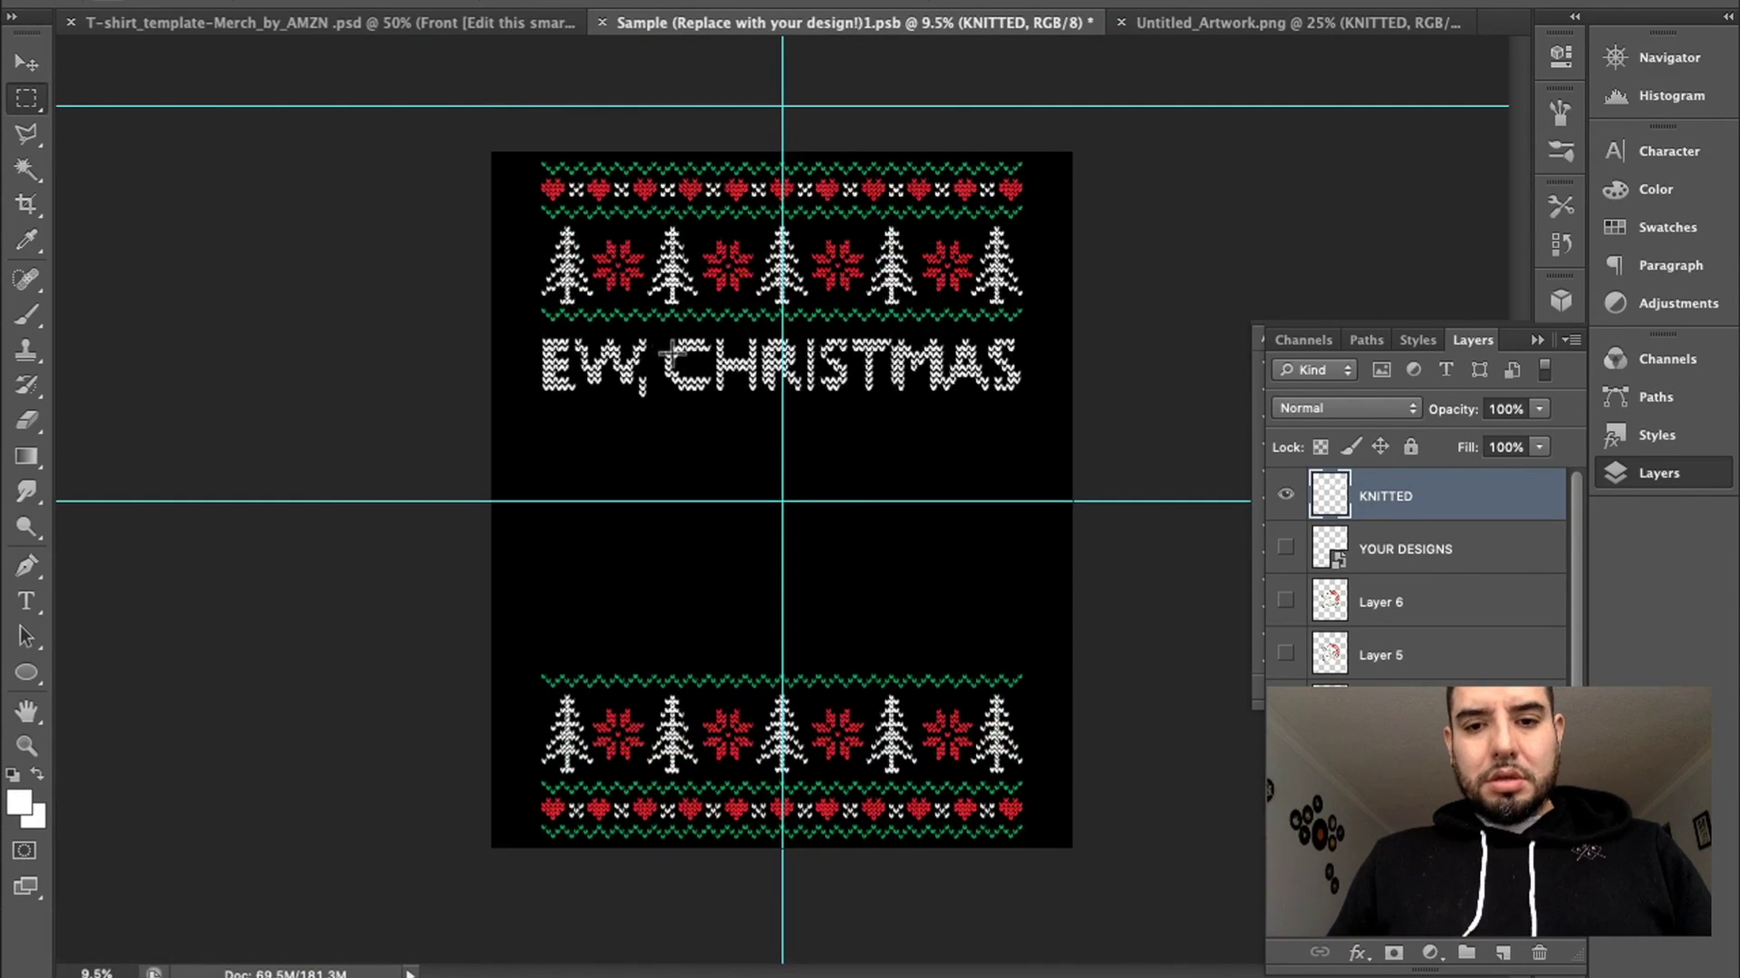
scroll(672, 354, up, 3)
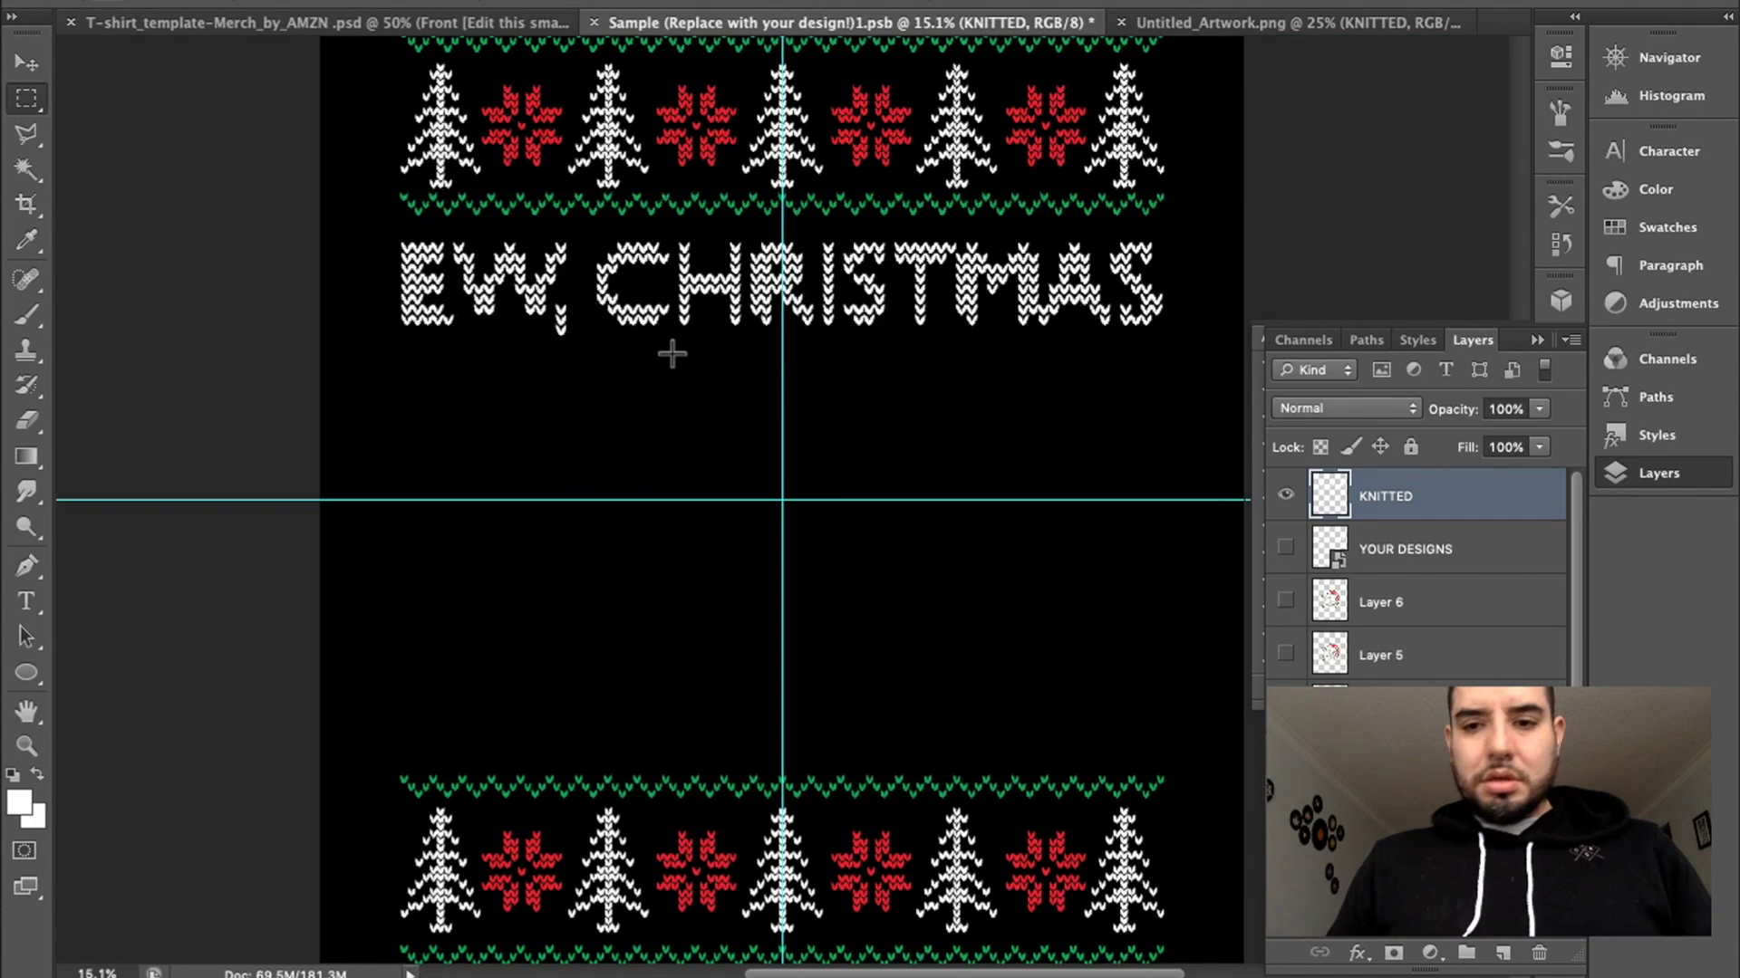
- Reveal the Layer 6 cat, shrink it and move it down beneath the EW, CHRISTMAS headline
click(1285, 601)
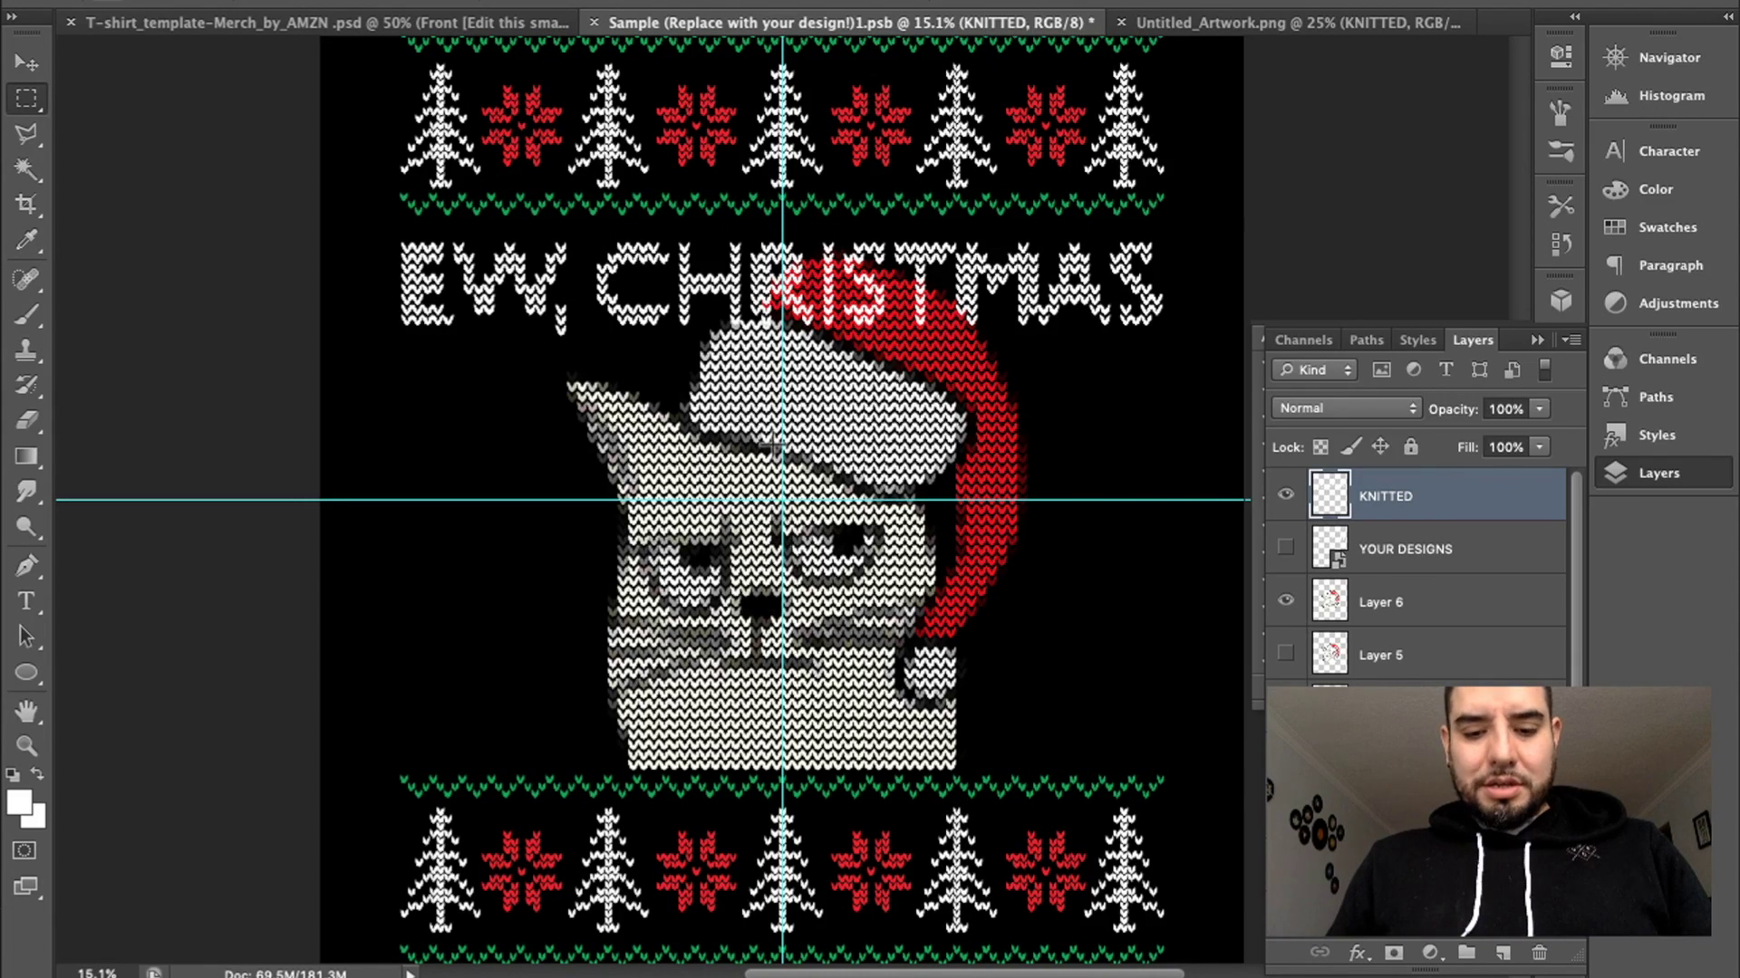
click(1409, 599)
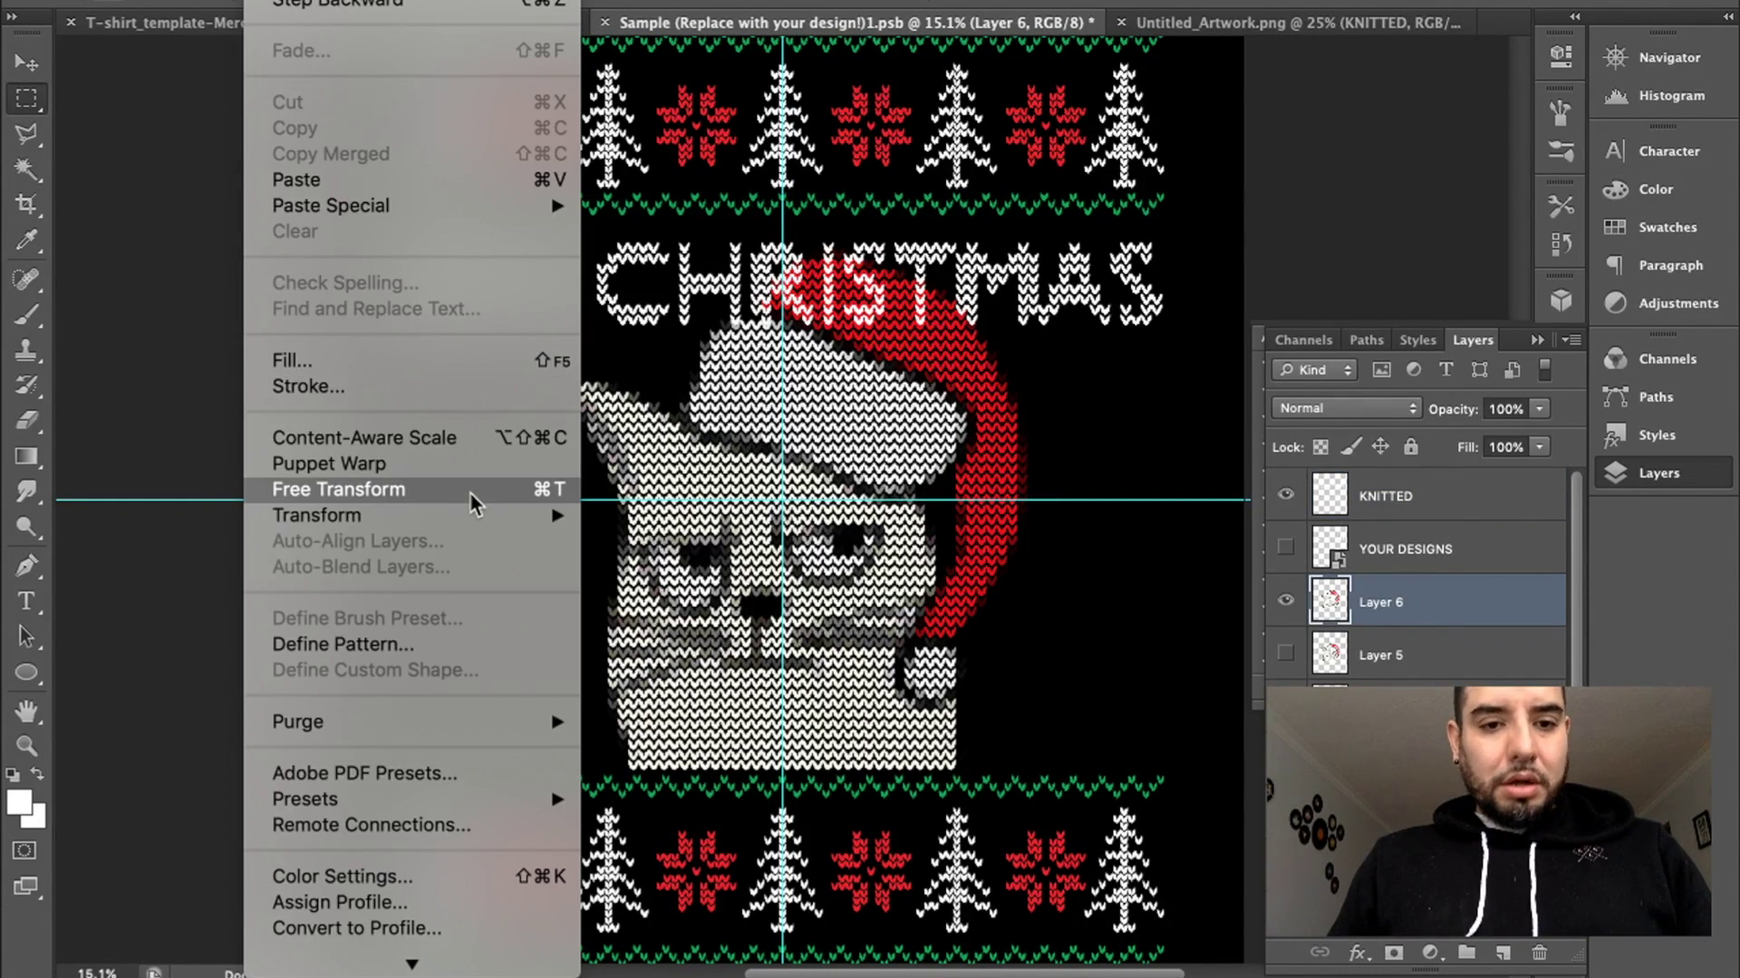
click(470, 492)
drag(1033, 240, 1004, 276)
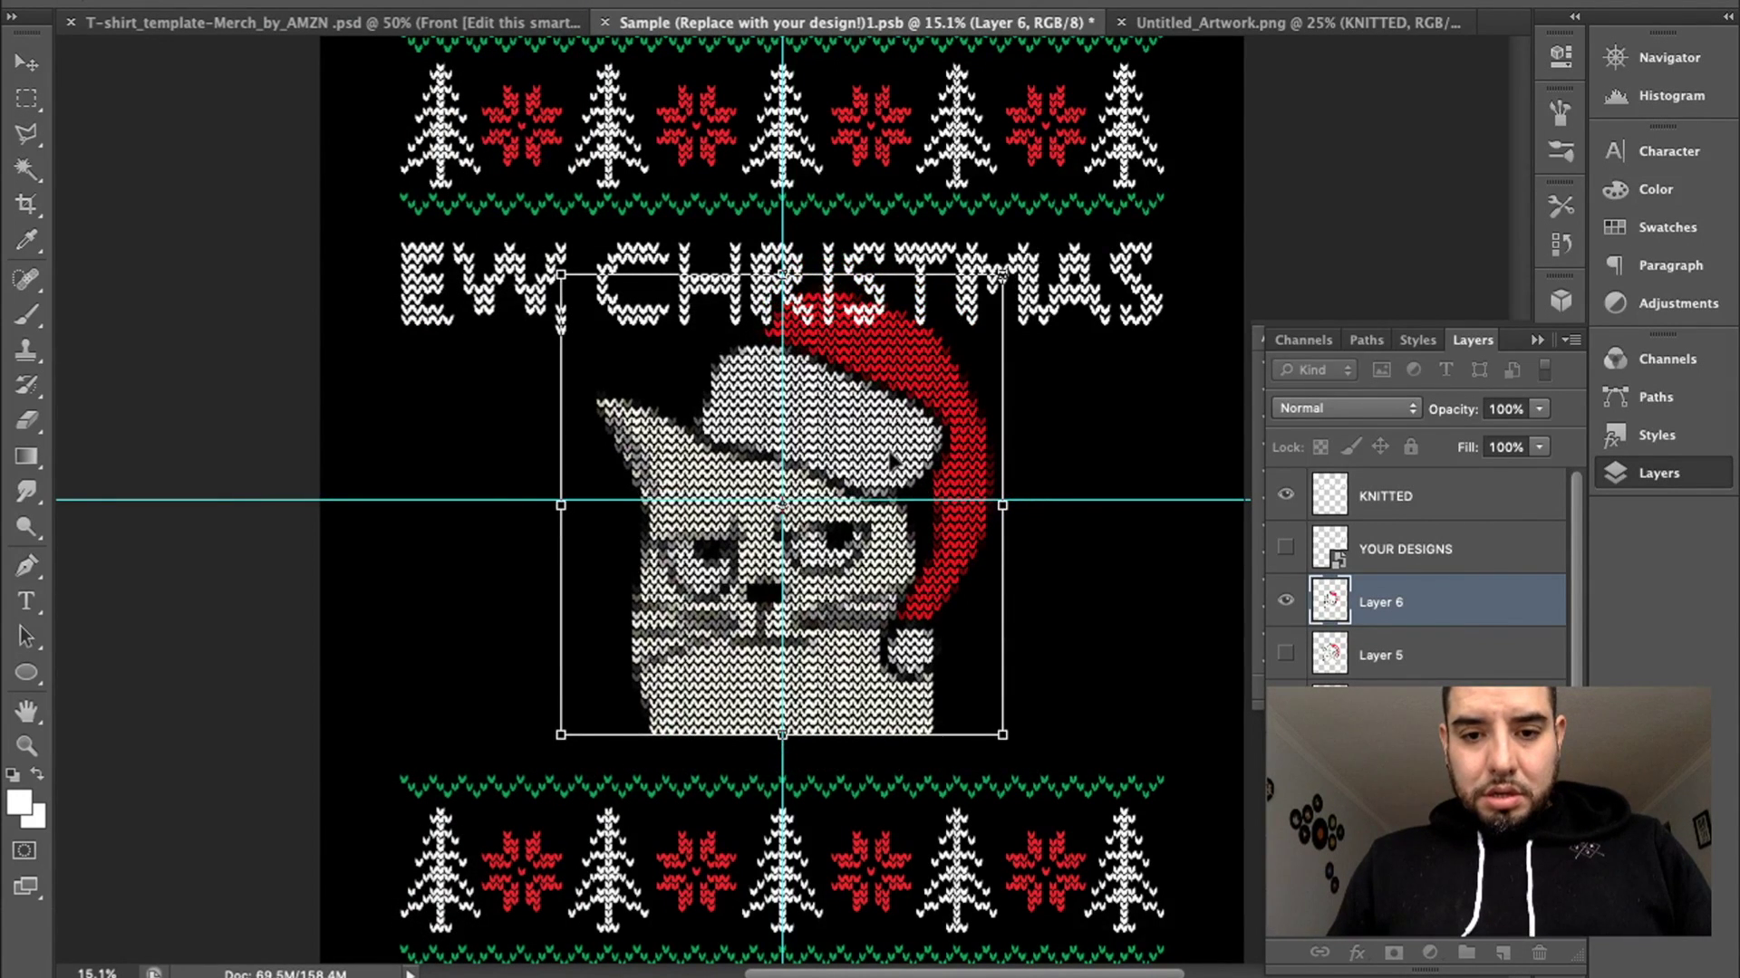
drag(906, 383, 906, 399)
drag(895, 475, 895, 494)
key(Return)
key(ctrl+0)
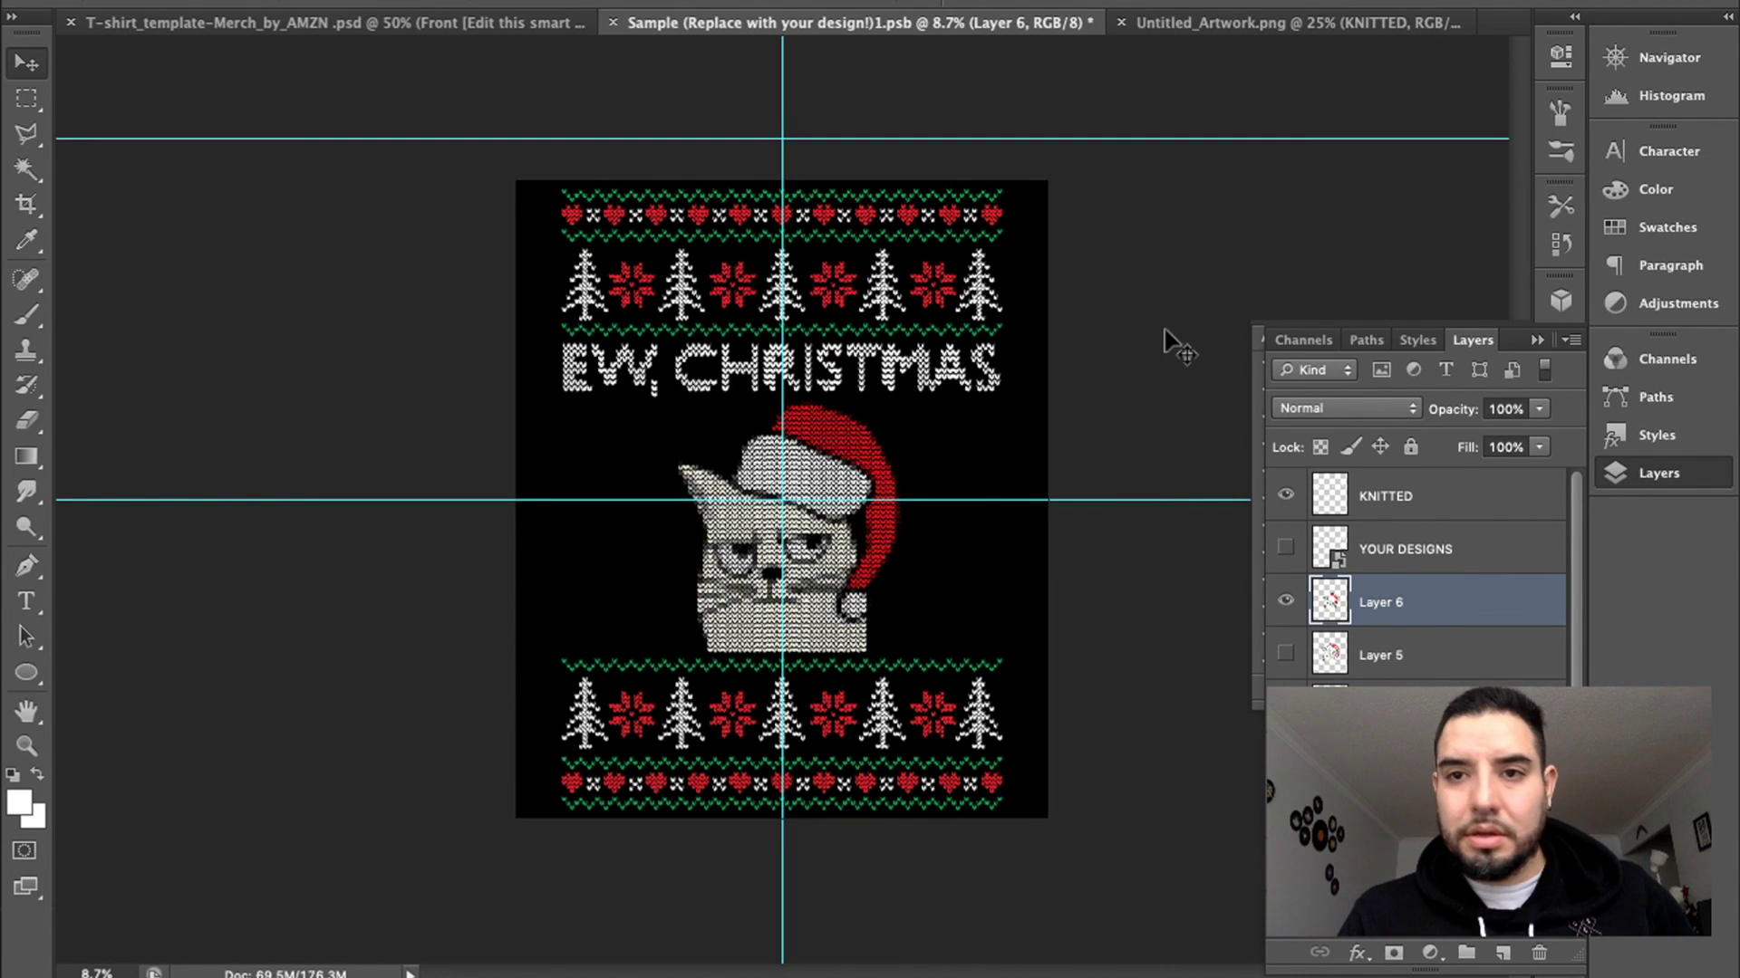
- Enlarge the knitted snowflakes layer so the flakes spread wider around the cat
key(super+space)
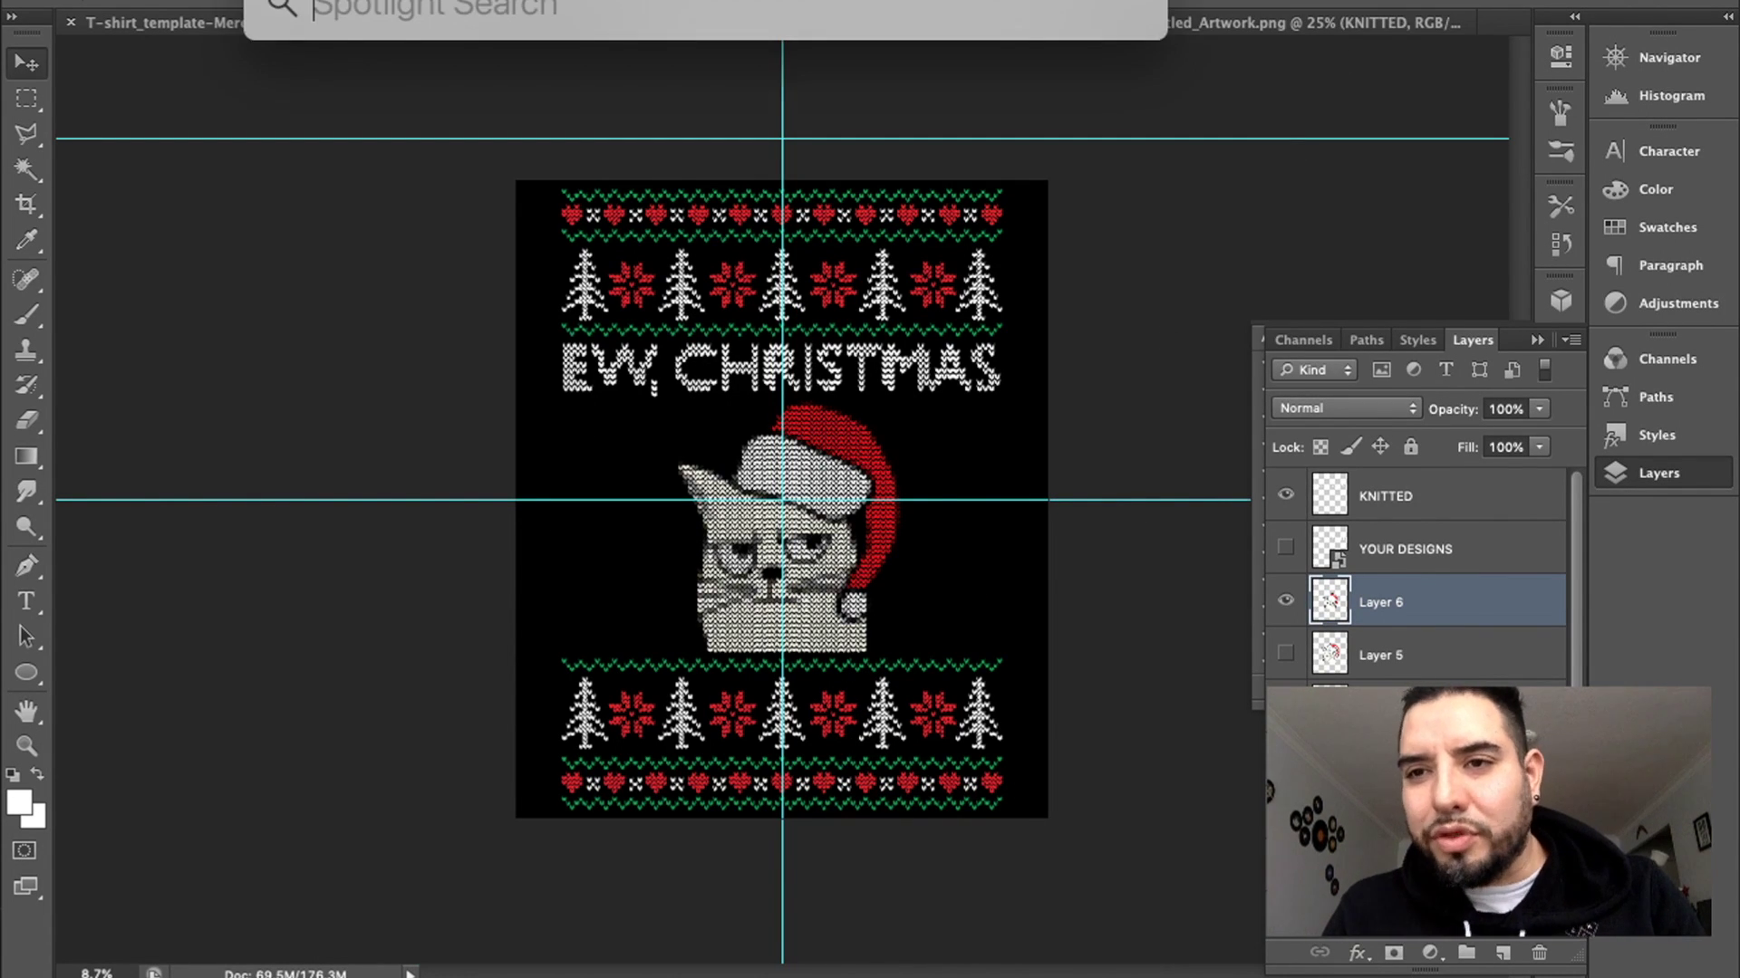
text(pen)
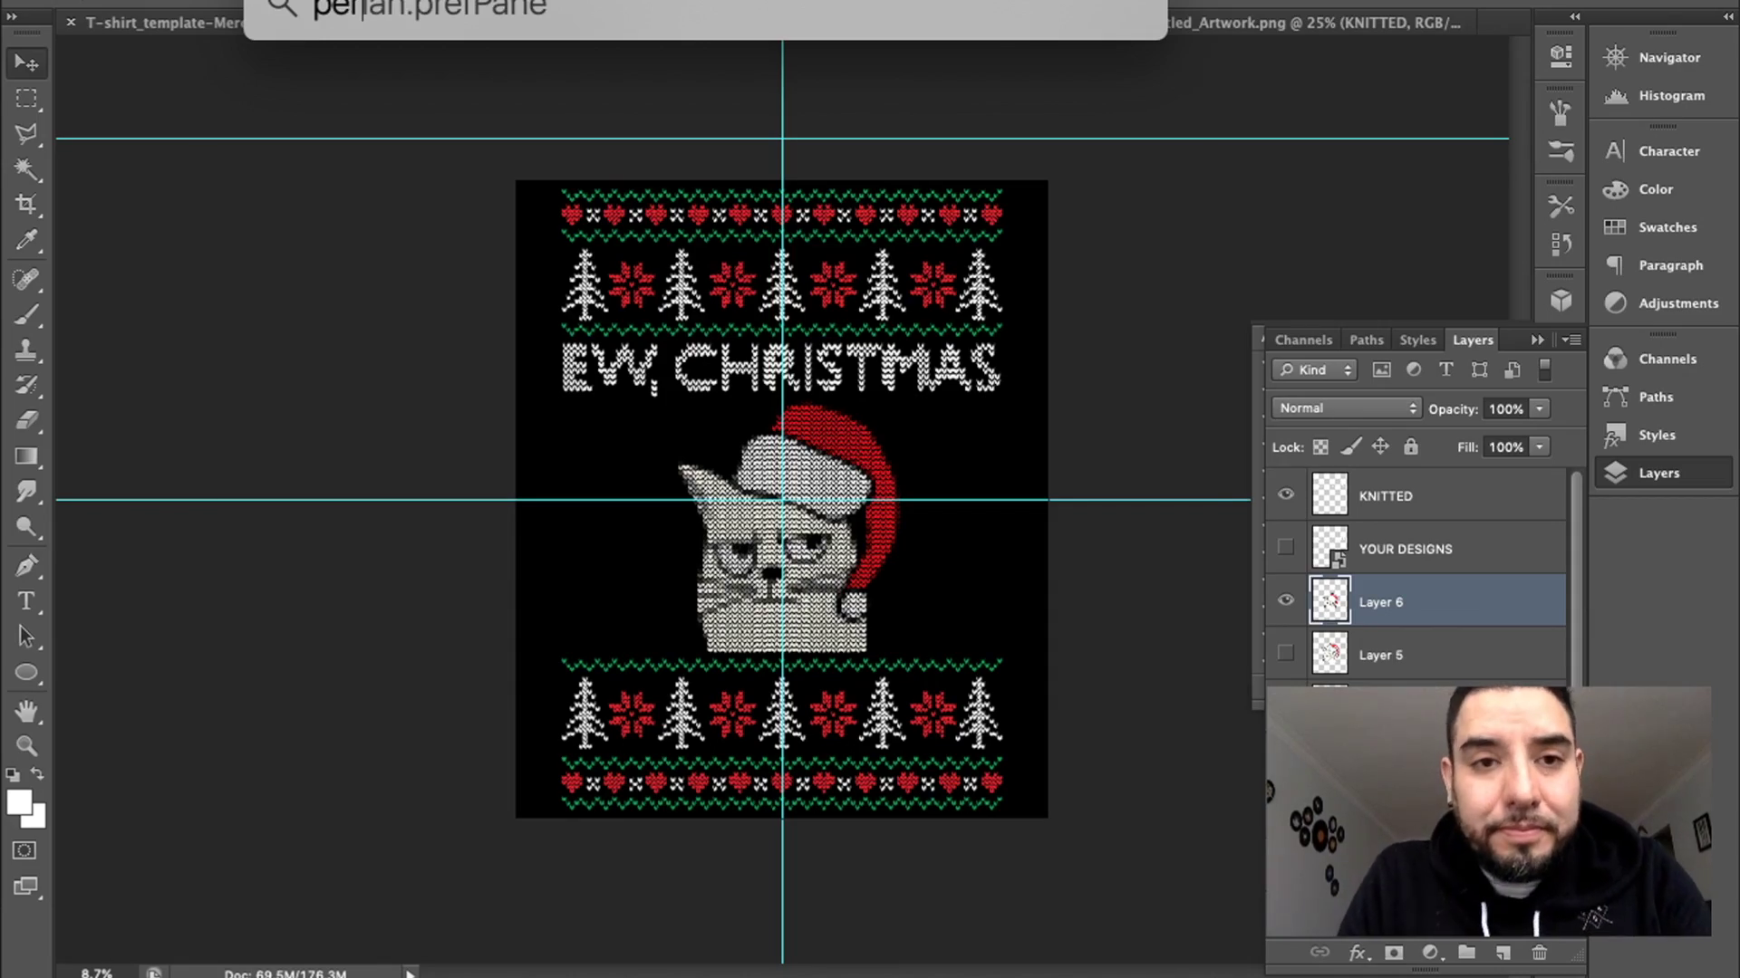
text(t)
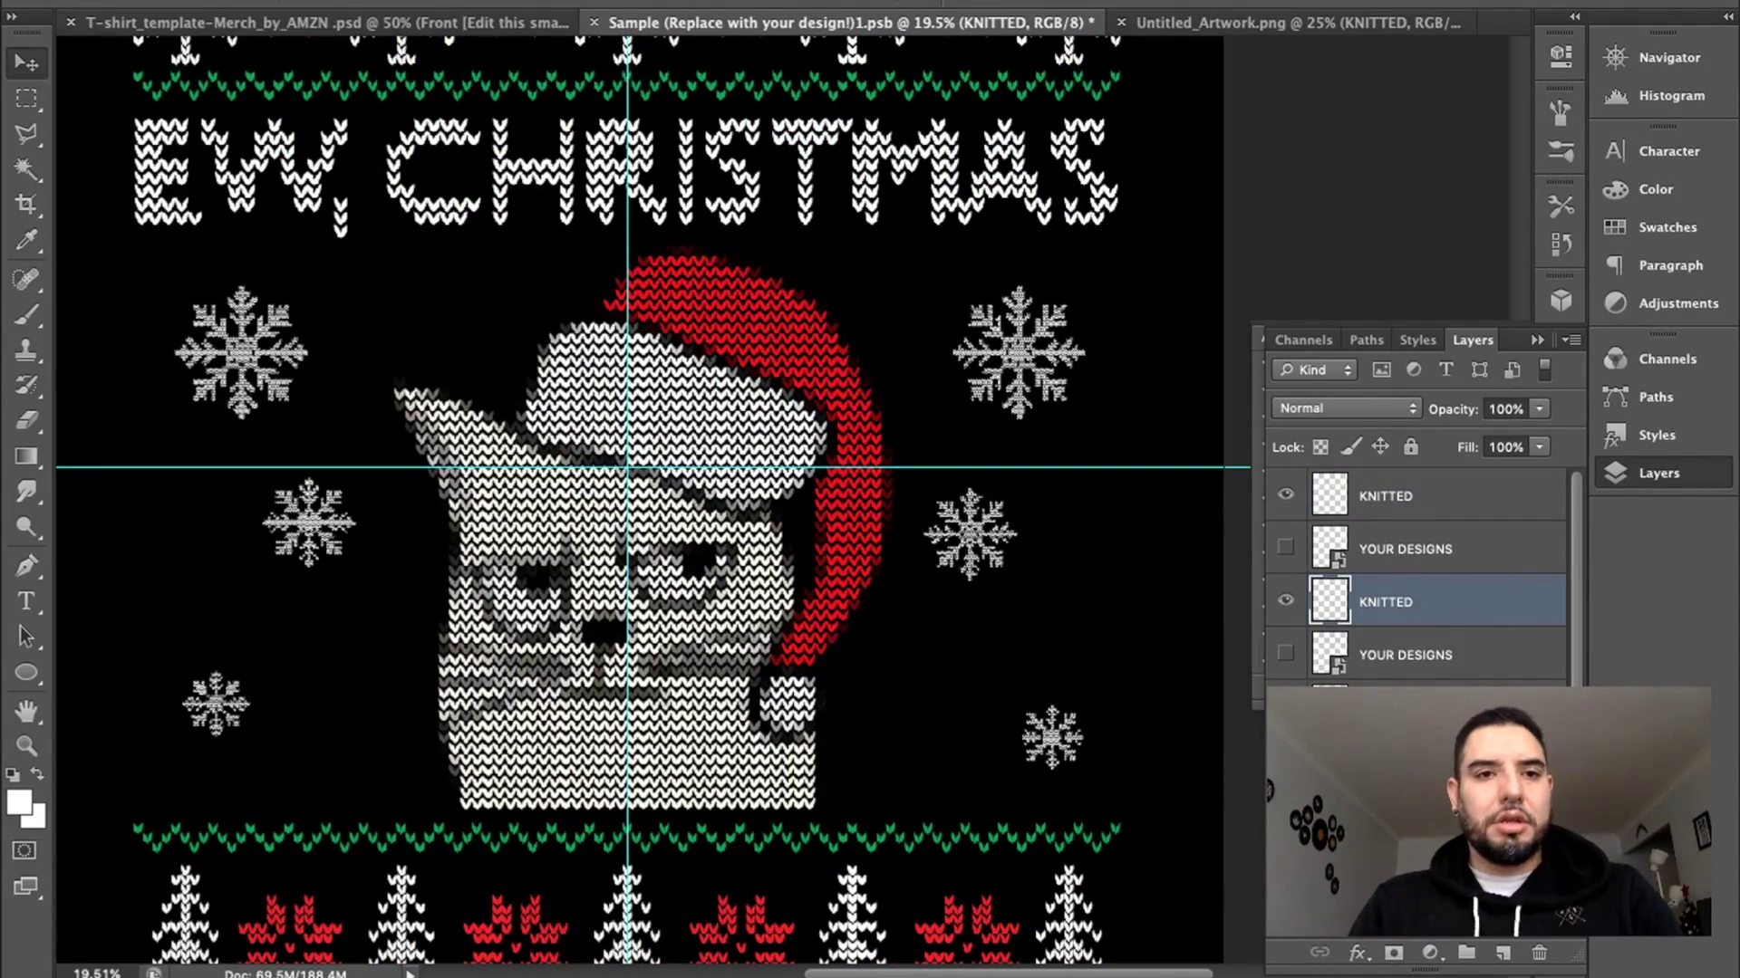
click(272, 3)
click(342, 489)
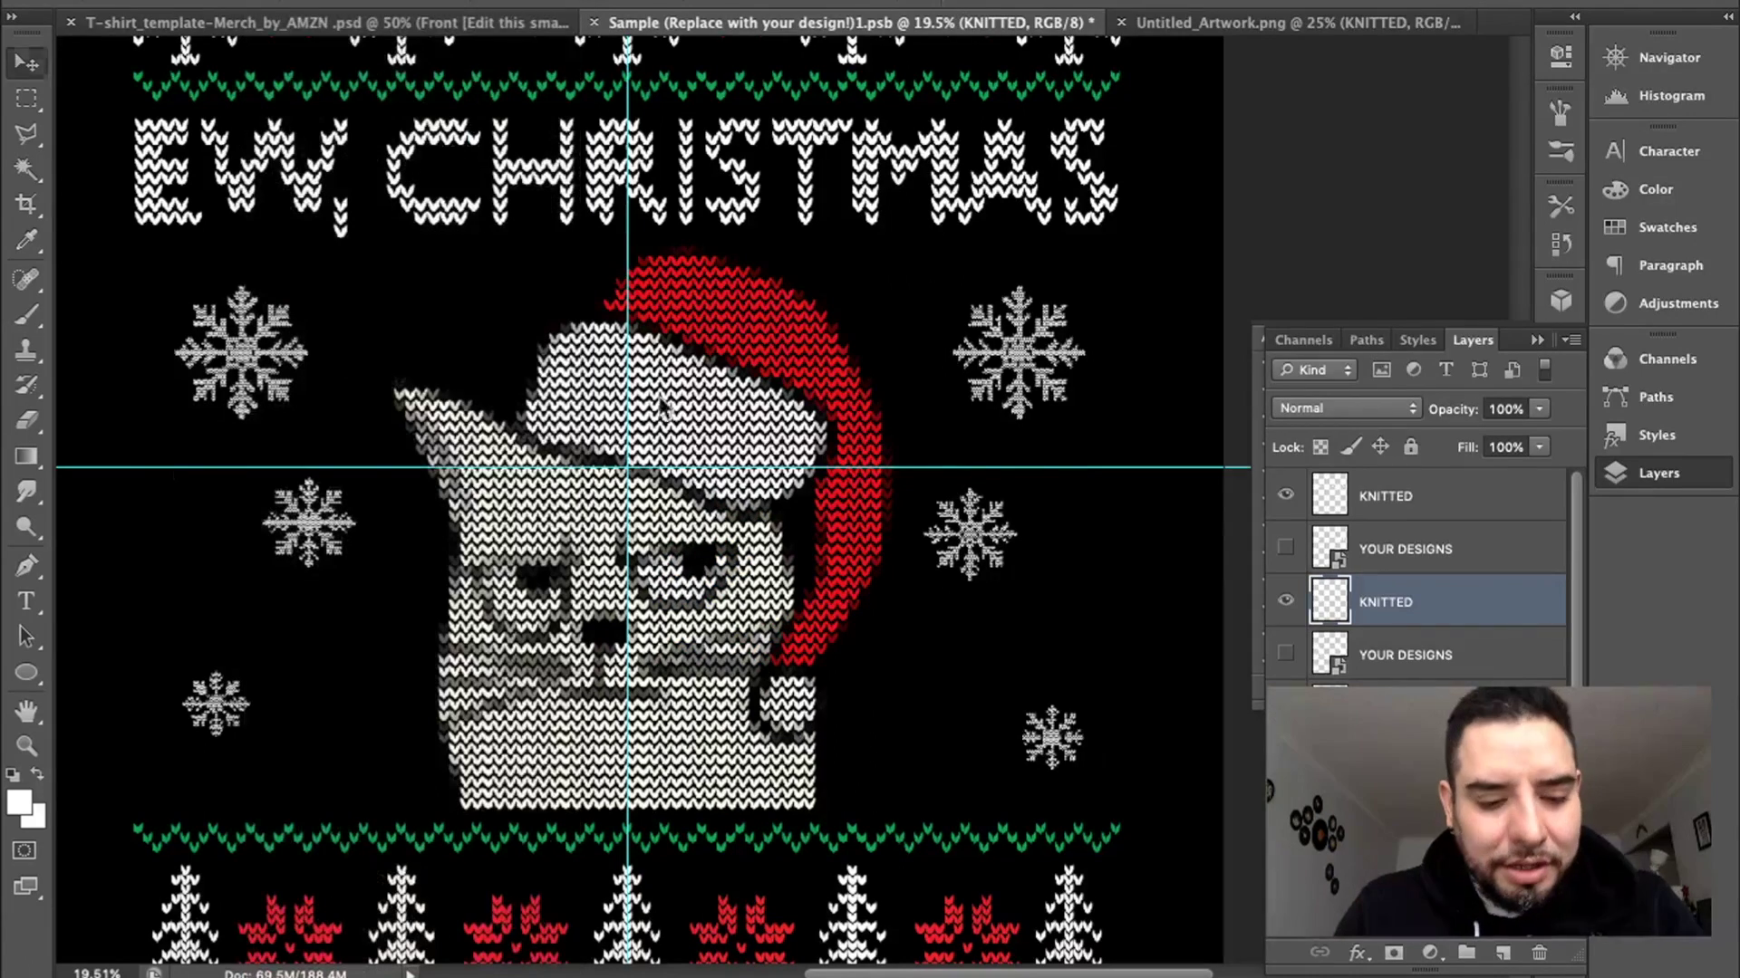
drag(1099, 279, 1119, 253)
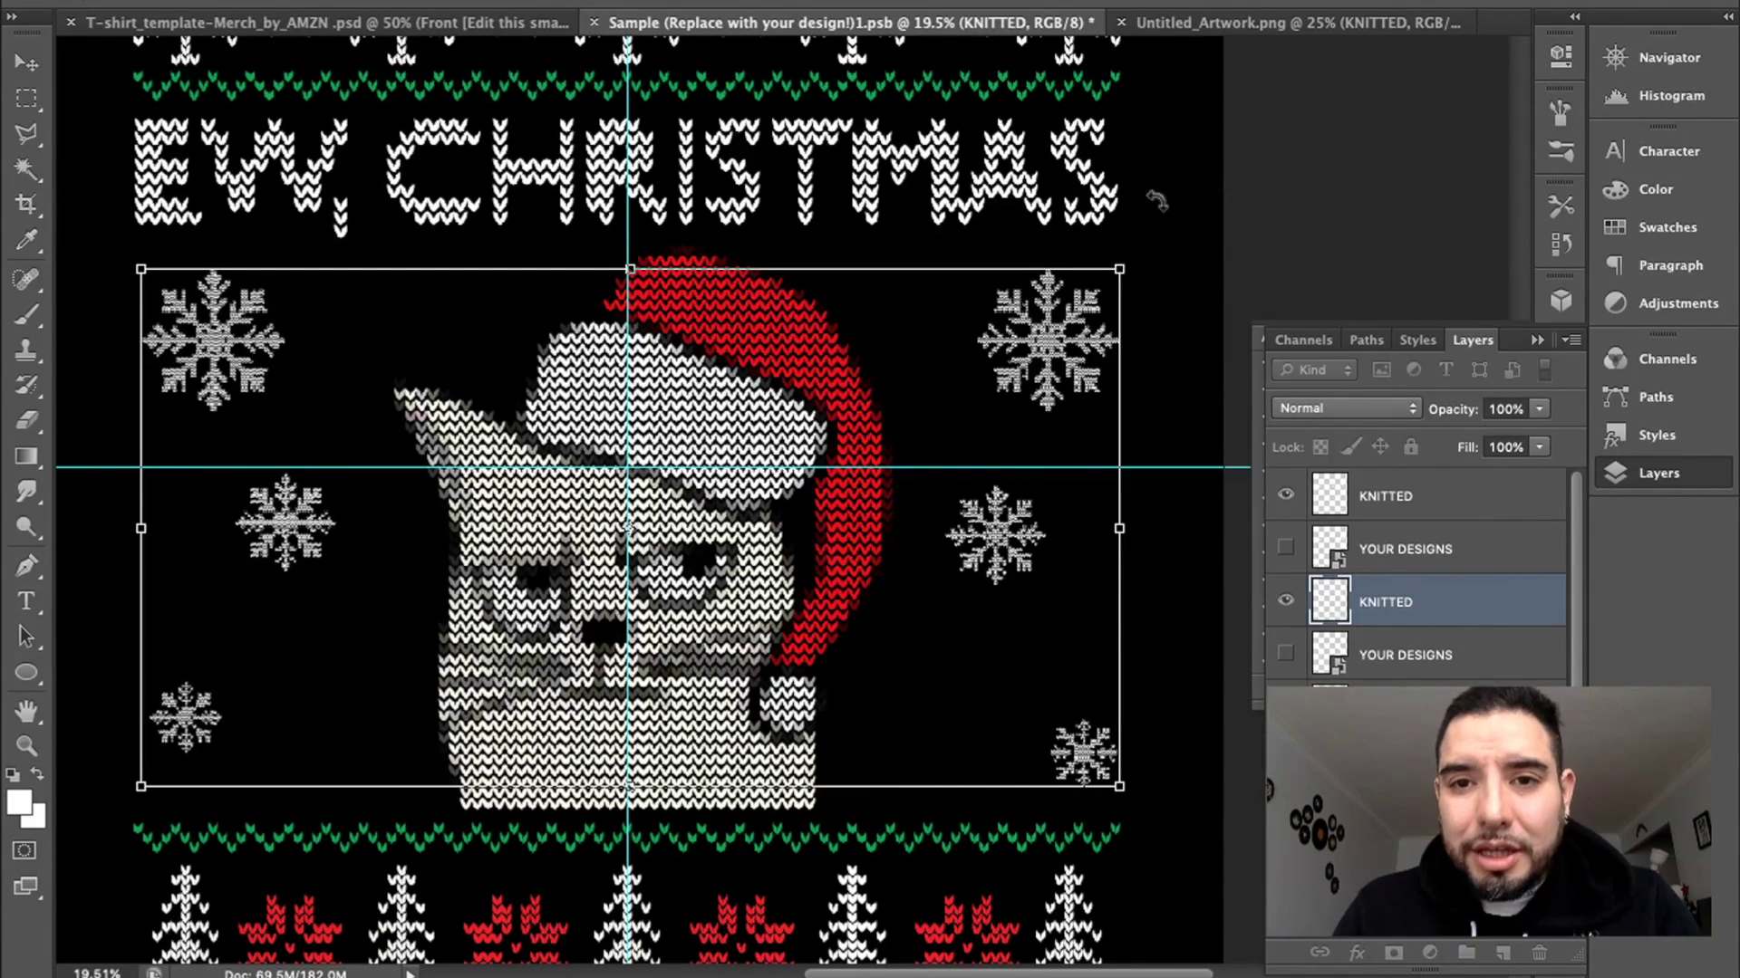
key(Return)
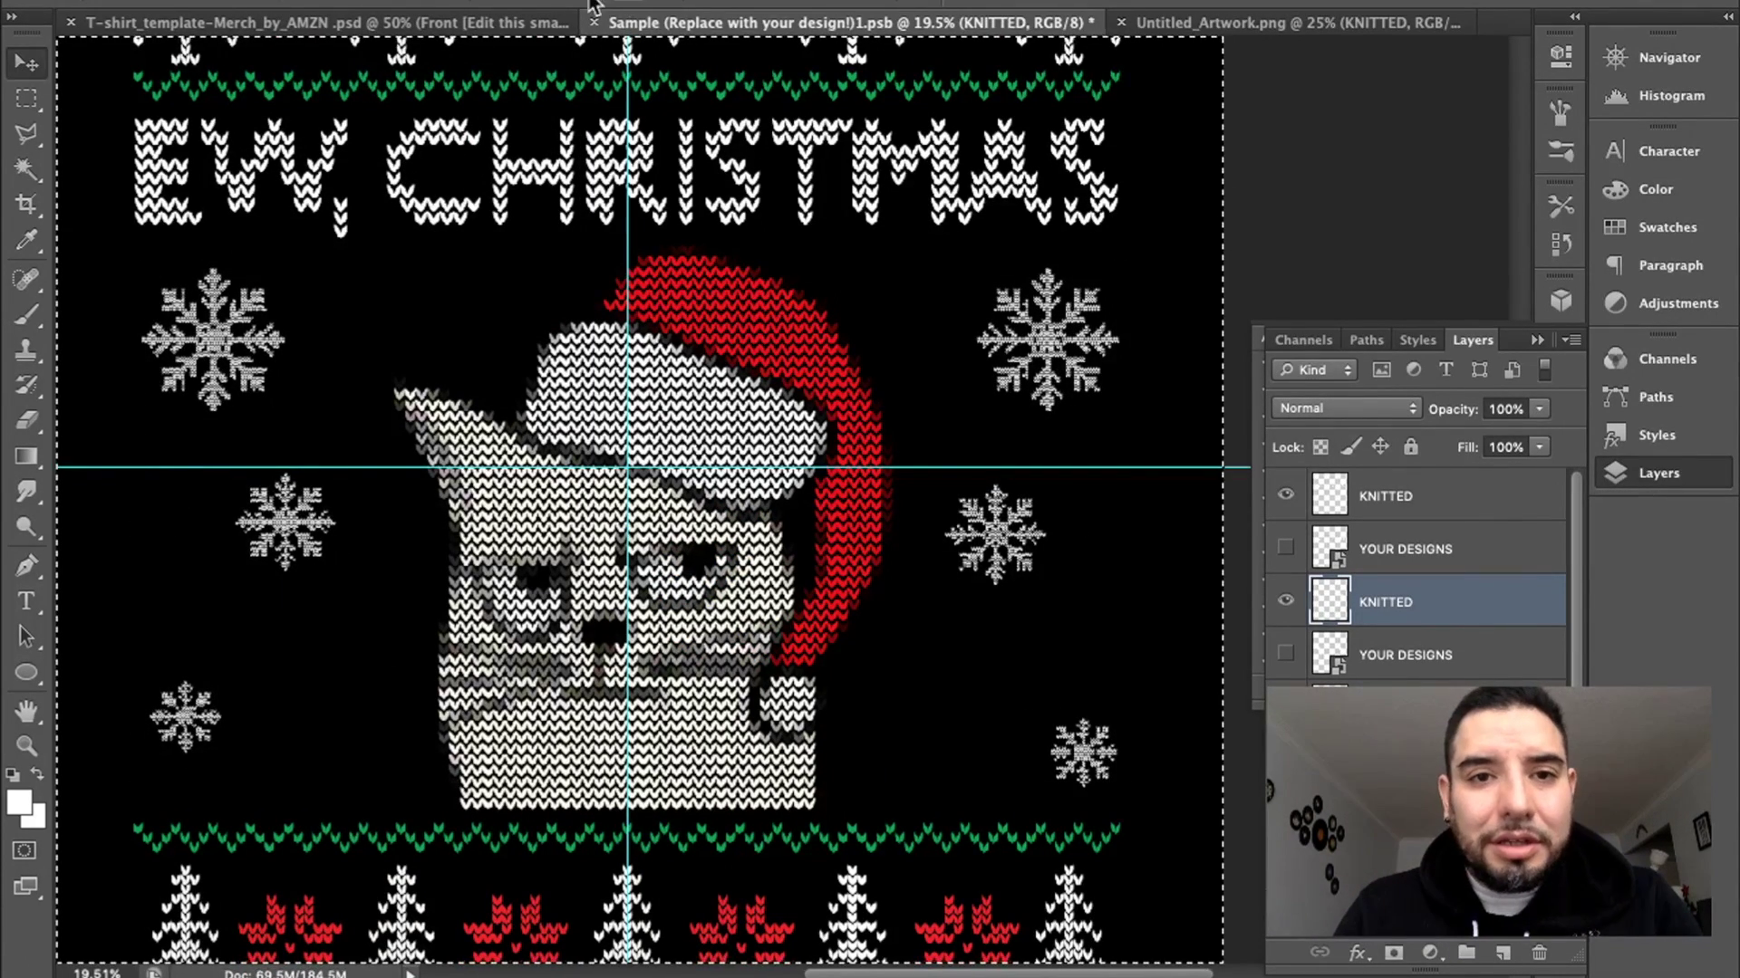
- Select the entire canvas
key(ctrl+a)
scroll(530, 340, down, 5)
scroll(533, 338, up, 5)
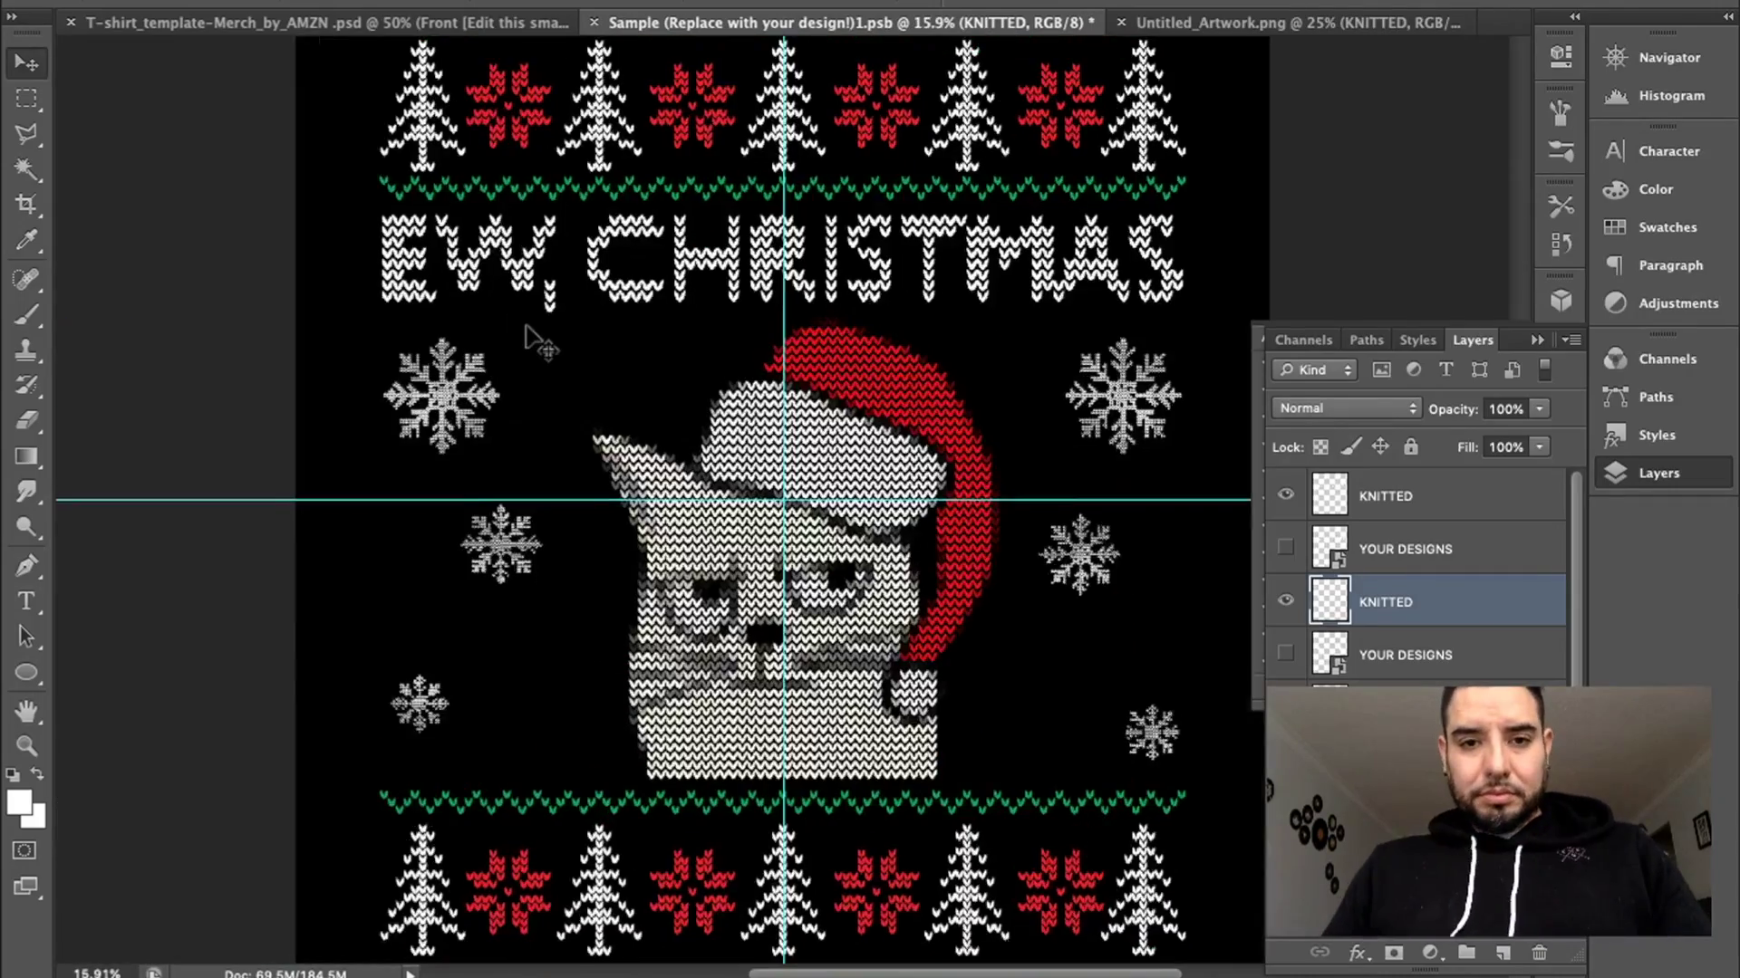
scroll(532, 337, down, 2)
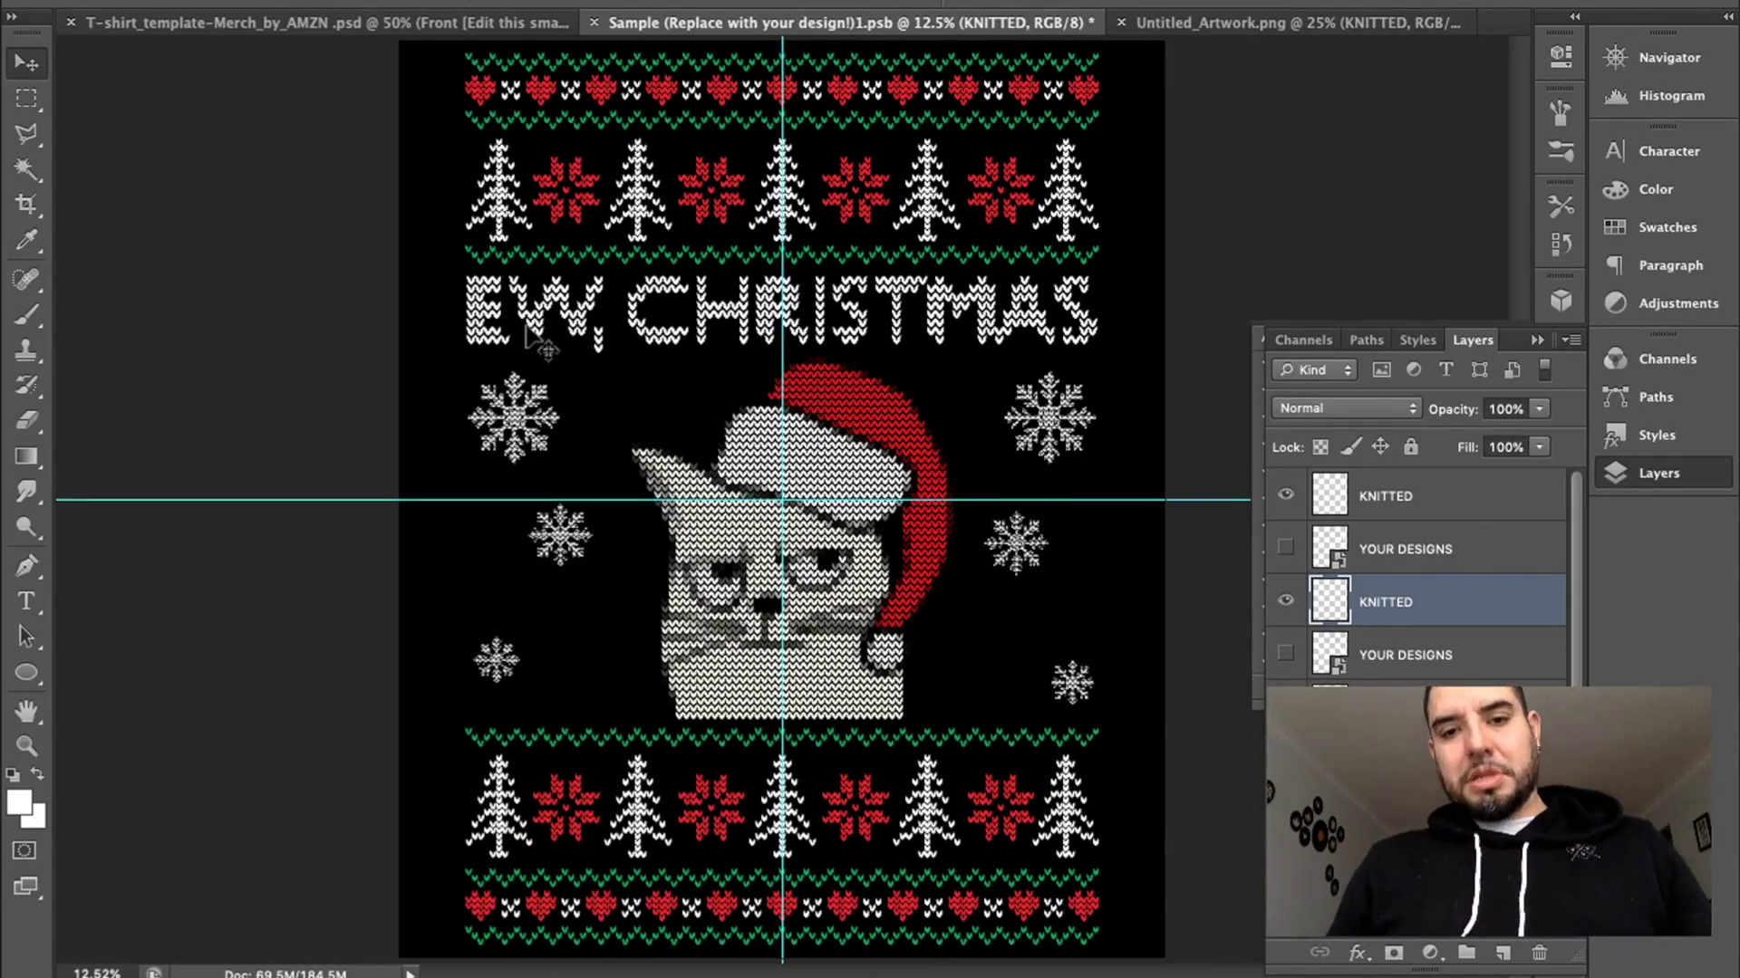
scroll(736, 384, down, 1)
scroll(736, 384, up, 2)
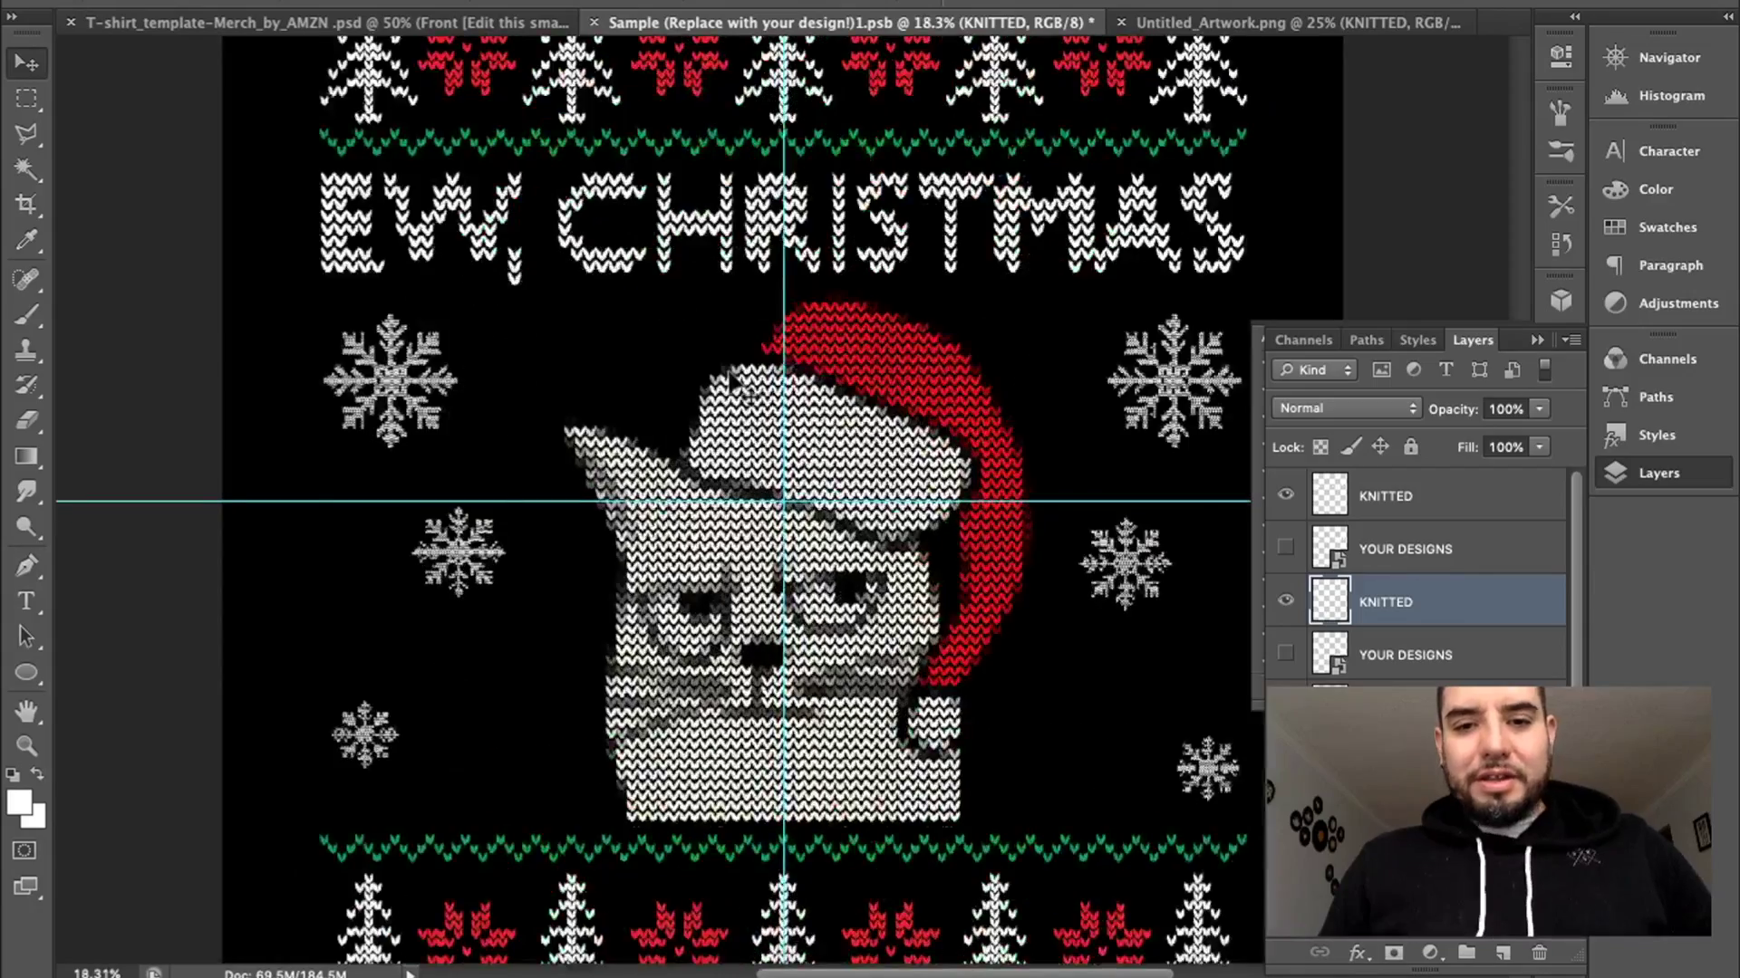
scroll(736, 385, down, 2)
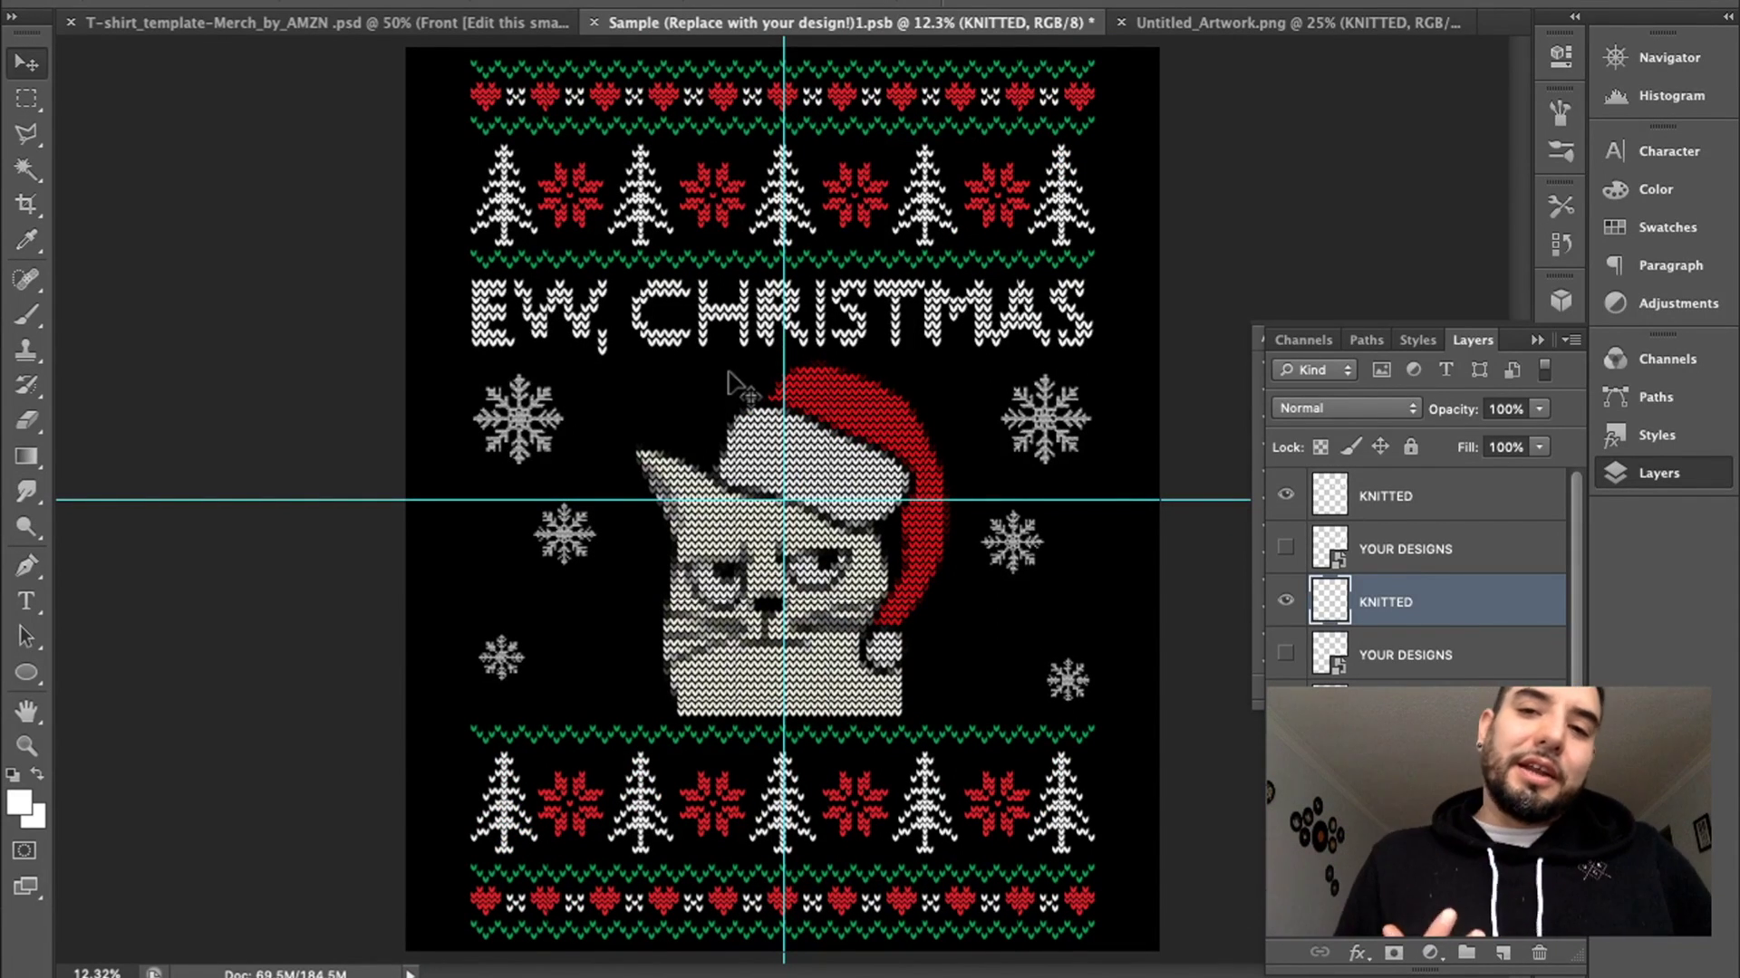